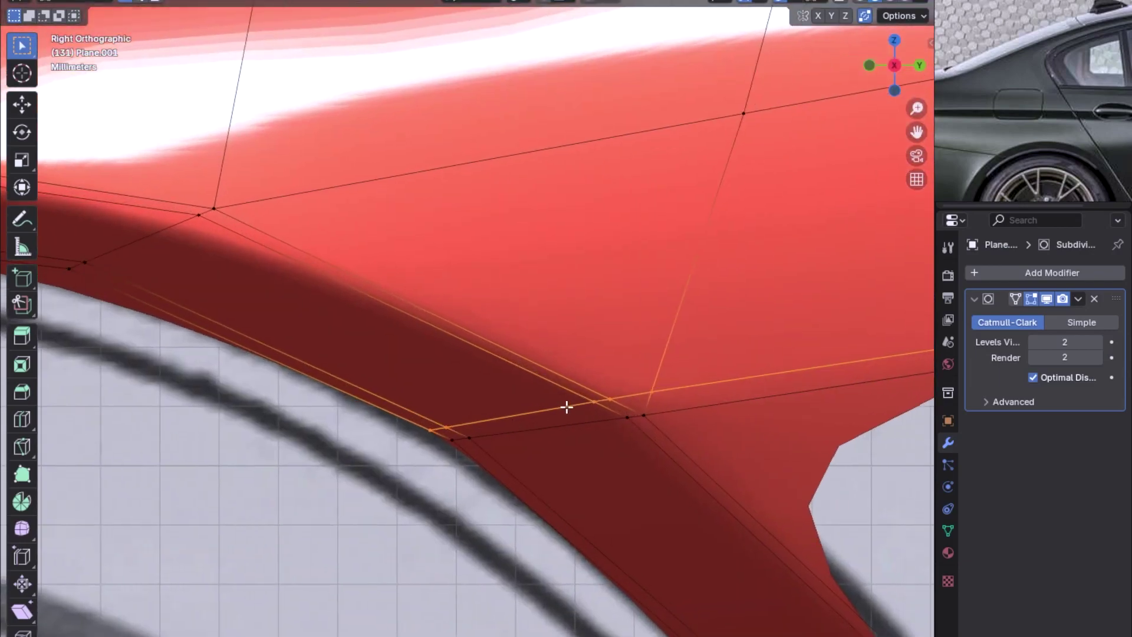
Step: Slide the wheel-arch corner vertex along its edge of the rear quarter panel
key("shift+v")
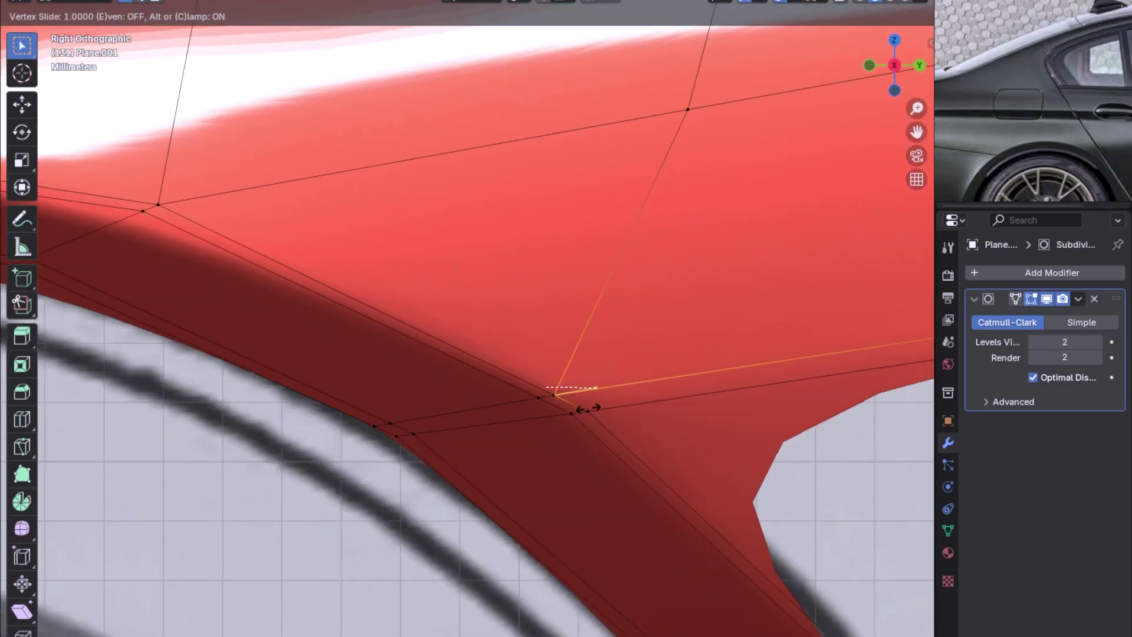
left_click(584, 428)
scroll(556, 412, "down", 3)
scroll(488, 433, "up", 1)
mouse_move(508, 425)
middle_mouse_down()
mouse_move(596, 404)
mouse_move(523, 422)
mouse_move(551, 383)
mouse_move(495, 409)
mouse_move(497, 422)
middle_mouse_up()
key("Tab")
key("Tab")
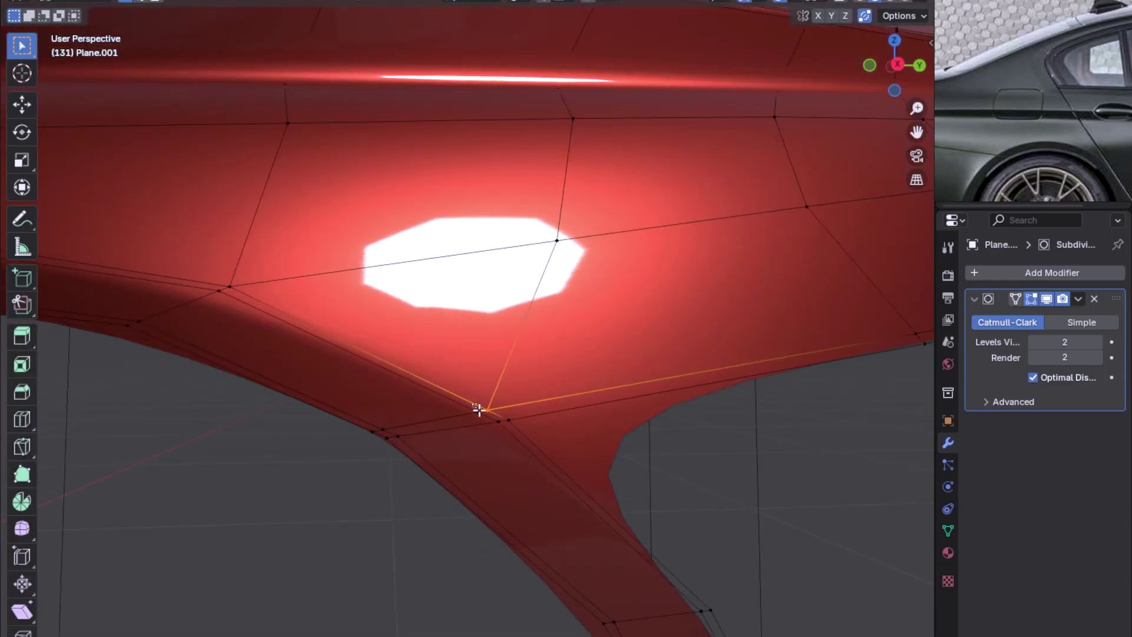
Step: Edge-slide the other selected arch vertices into place
scroll(562, 477, "up", 1)
key("g")
key("g")
left_click(602, 480)
middle_click_drag(602, 480, 510, 402)
Step: Loop-cut across the arch strip, preview the smoothed panel, and return to Right view
left_click(502, 406)
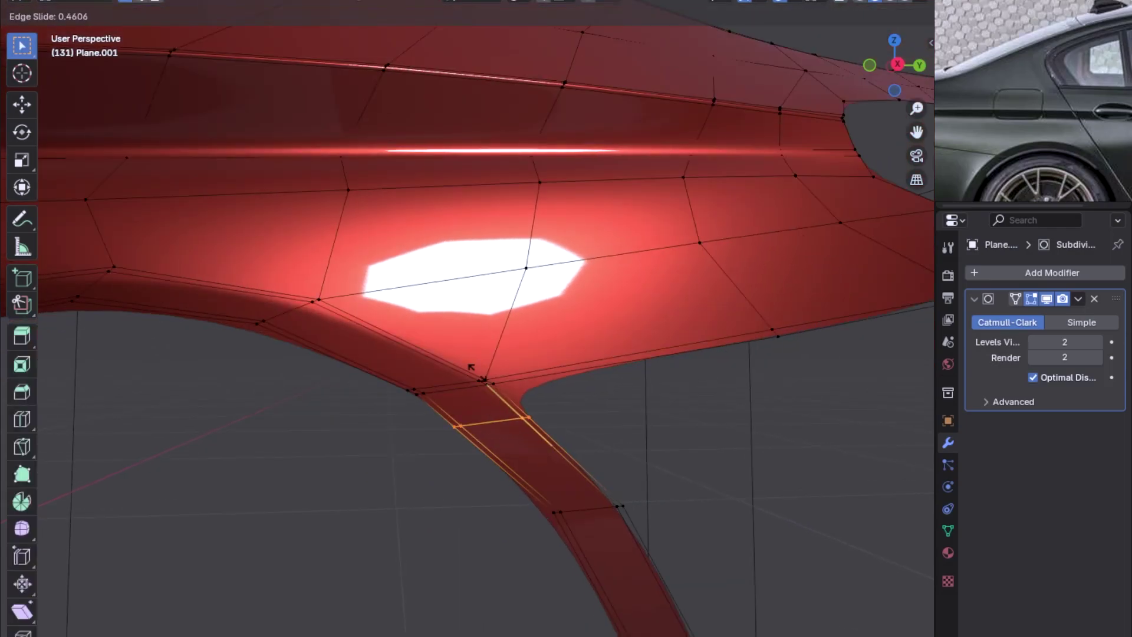
left_click(282, 280)
key("Tab")
mouse_move(496, 412)
middle_mouse_down()
mouse_move(469, 395)
mouse_move(400, 387)
mouse_move(551, 391)
middle_mouse_up()
key("Tab")
key("KP_3")
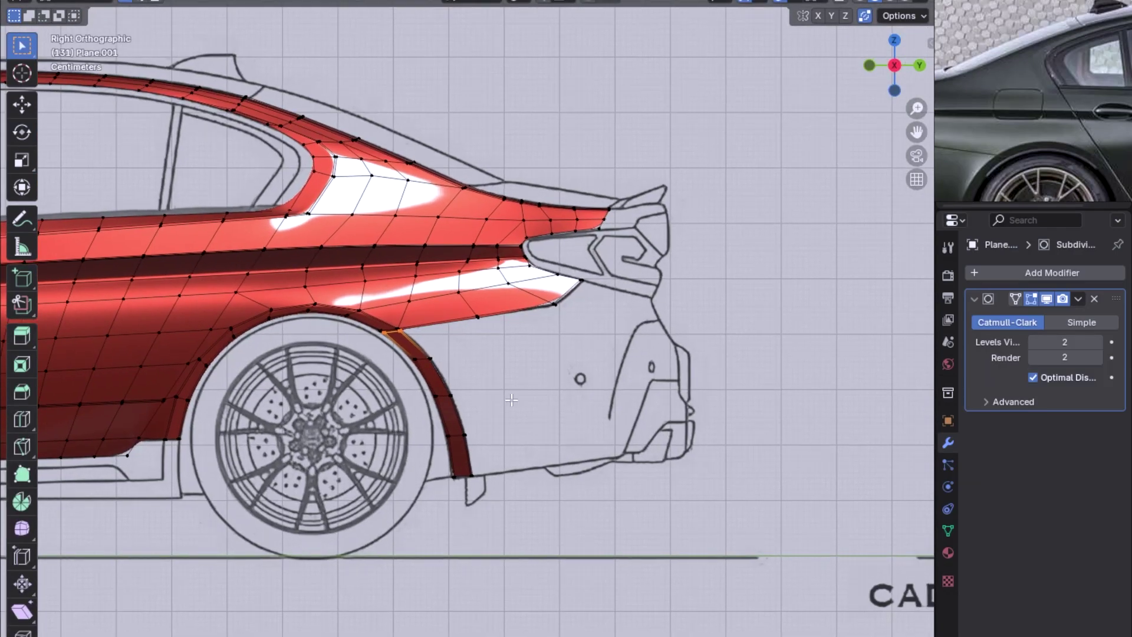
Step: Copy a wheel-arch vertex and place it near the blueprint's small round mark
scroll(509, 400, "up", 2)
key("ctrl+KP_1")
middle_click_drag(430, 421, 450, 419)
key("KP_3")
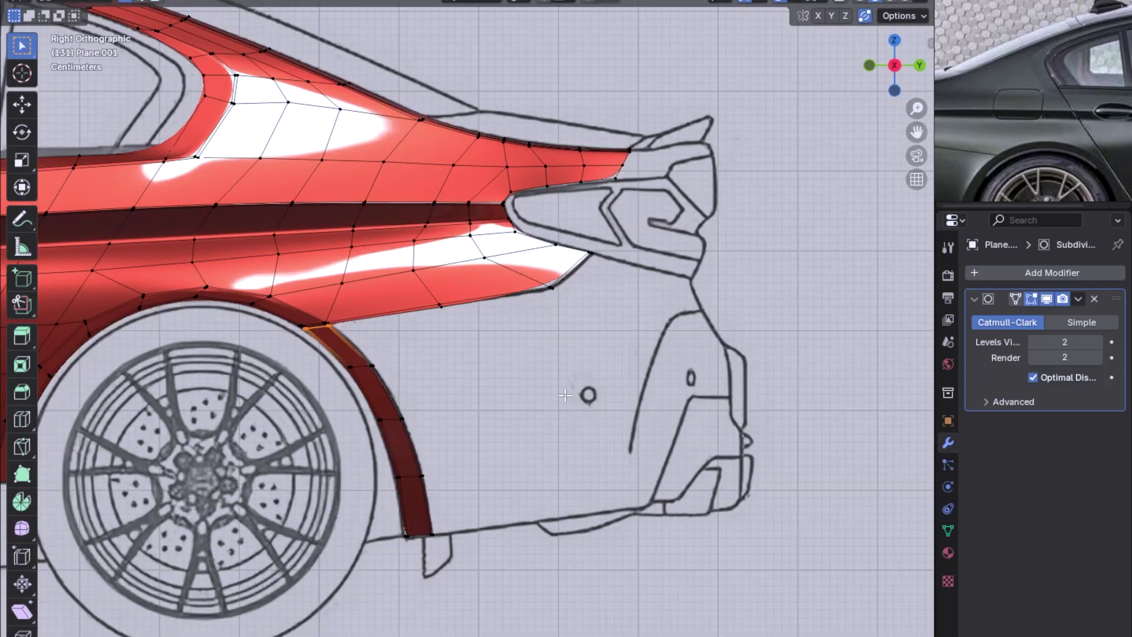
left_click(553, 284)
key("g")
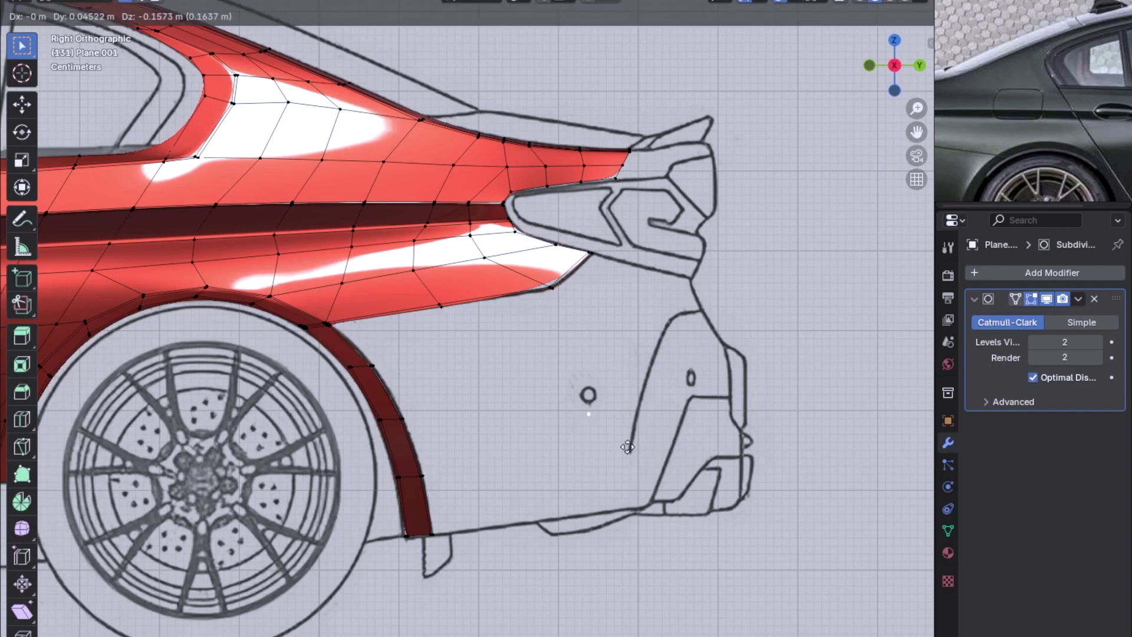
left_click(561, 288)
Step: Reposition the new vertex as seen from the rear view
key("ctrl+KP_1")
scroll(616, 405, "up", 1)
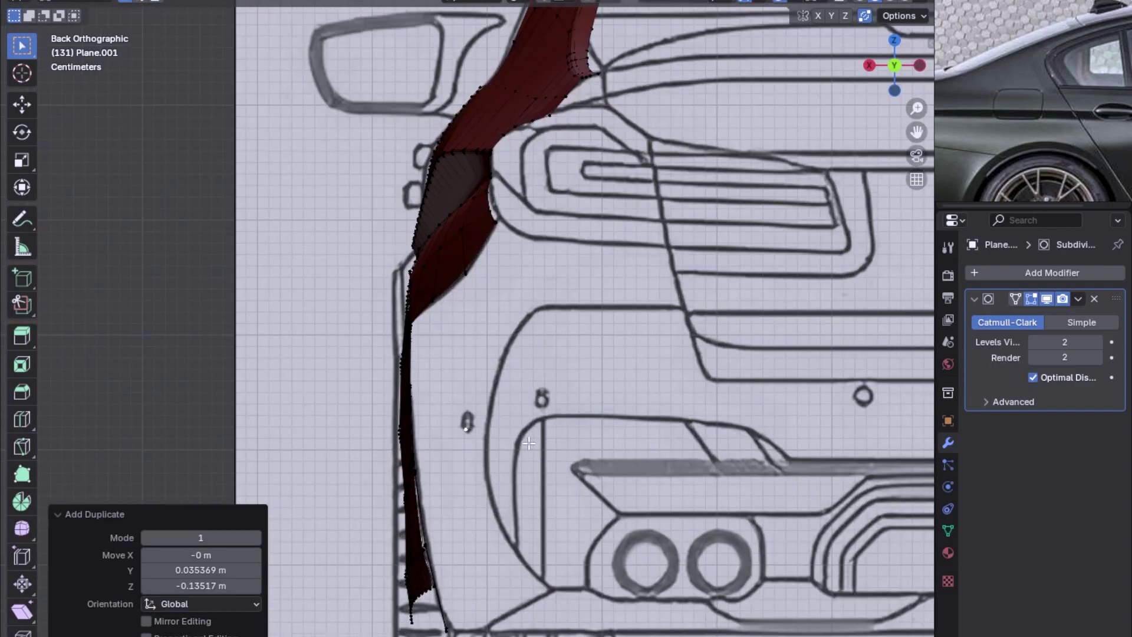
key("g")
left_click(554, 458)
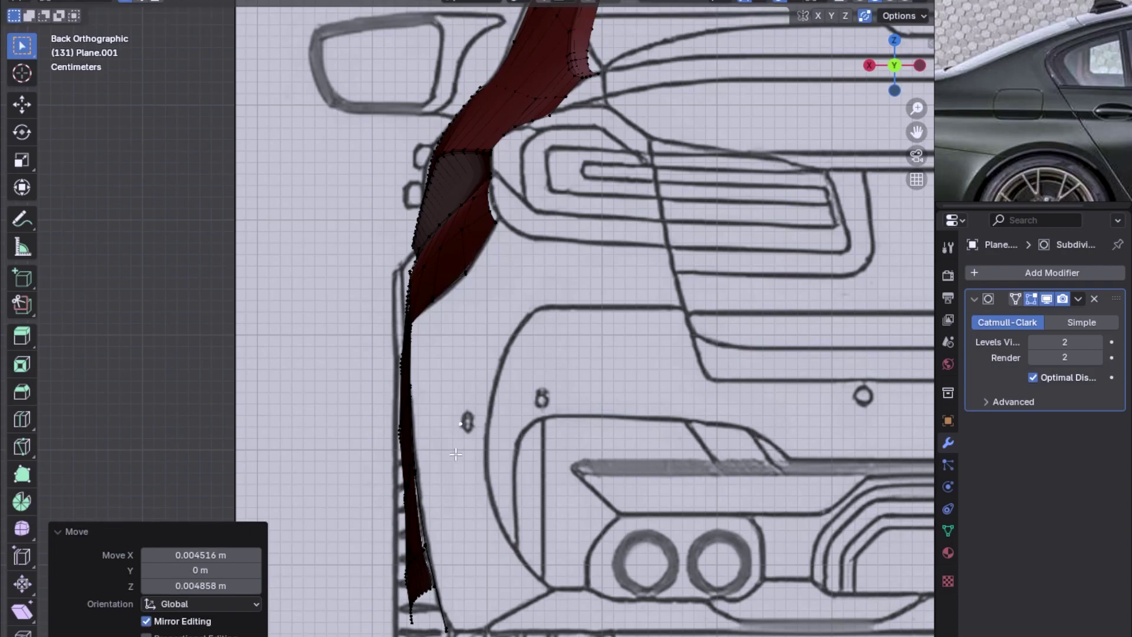
key("KP_3")
key("ctrl+KP_1")
key("KP_3")
mouse_move(391, 462)
middle_mouse_down()
mouse_move(501, 454)
mouse_move(561, 486)
middle_mouse_up()
Step: Create an edge to the new rear vertex and nudge it, comparing top and side views
right_click(628, 423, "ctrl")
key("ctrl+KP_1")
key("KP_3")
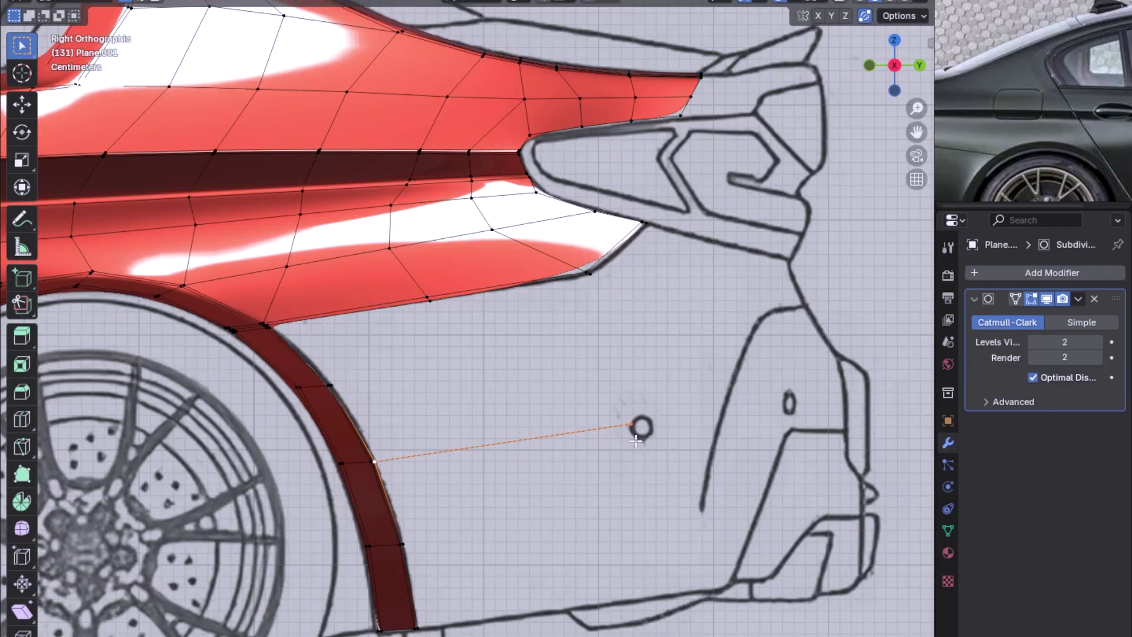
left_click_drag(626, 418, 629, 443)
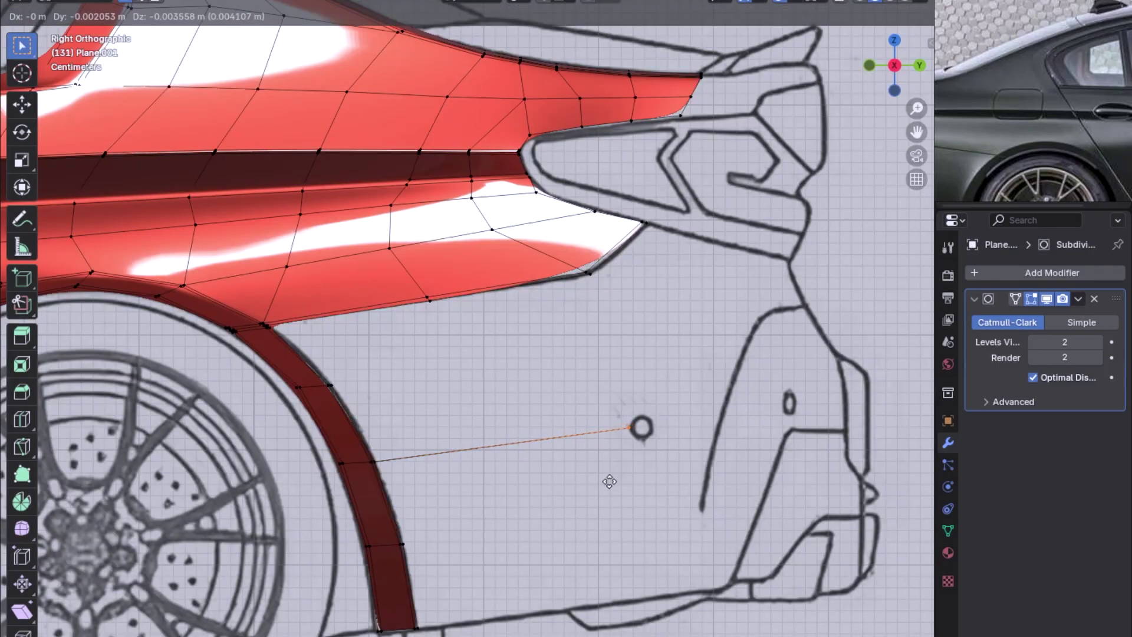
key("ctrl+KP_1")
key("KP_7")
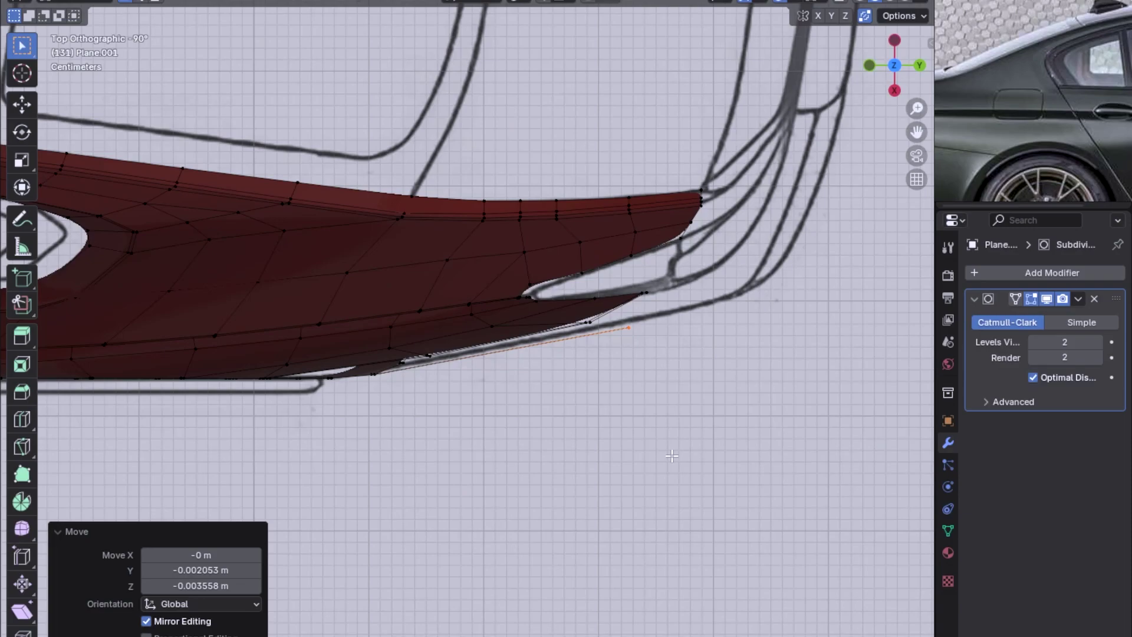
key("KP_3")
key("KP_7")
key("KP_3")
key("KP_7")
Step: Move the selected vertex sideways along the X axis
key("g")
key("x")
left_click(648, 439)
key("ctrl+KP_1")
key("ctrl+KP_3")
key("ctrl+KP_1")
key("KP_3")
Step: Reposition the vertex freely, checking it in rear view and wireframe
key("g")
left_click(485, 454)
key("ctrl+KP_1")
key("KP_3")
middle_click_drag(591, 468, 566, 480)
key("KP_3")
key("ctrl+KP_1")
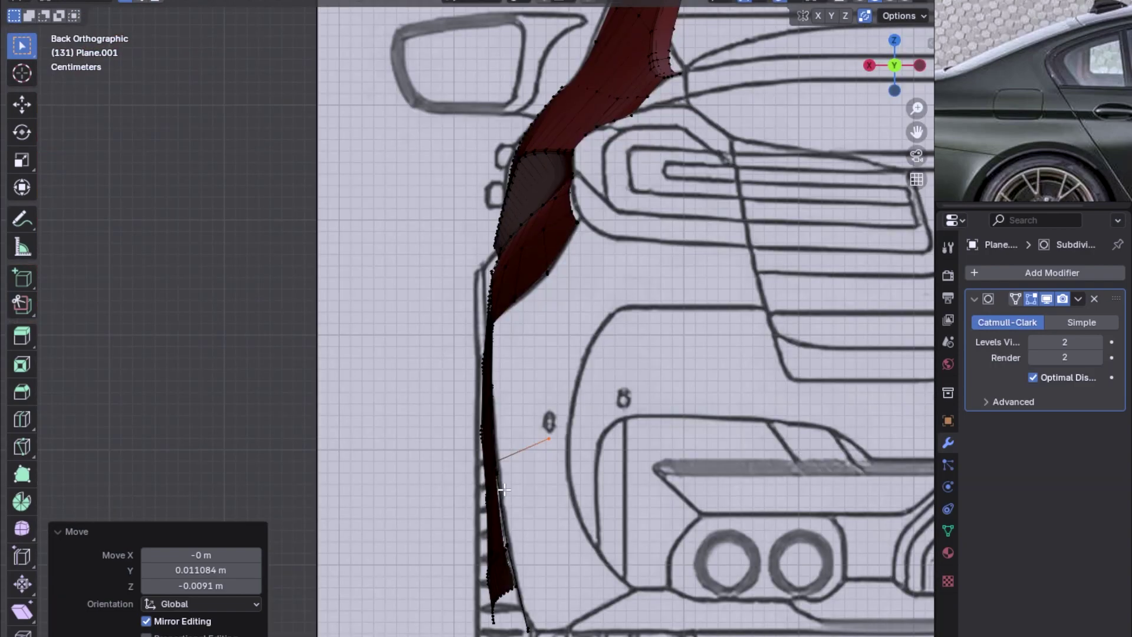
key("shift+z")
key("grave")
left_click(518, 477)
key("shift+z")
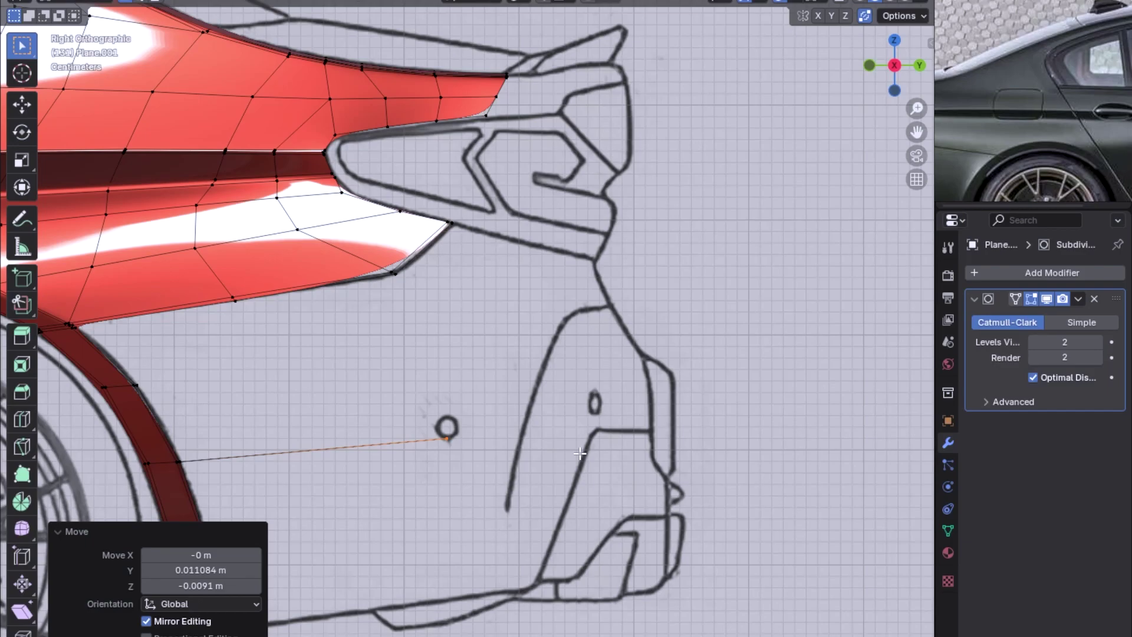
Step: Loop-cut the new edge and fill a face between the two selected edges
scroll(473, 368, "down", 2)
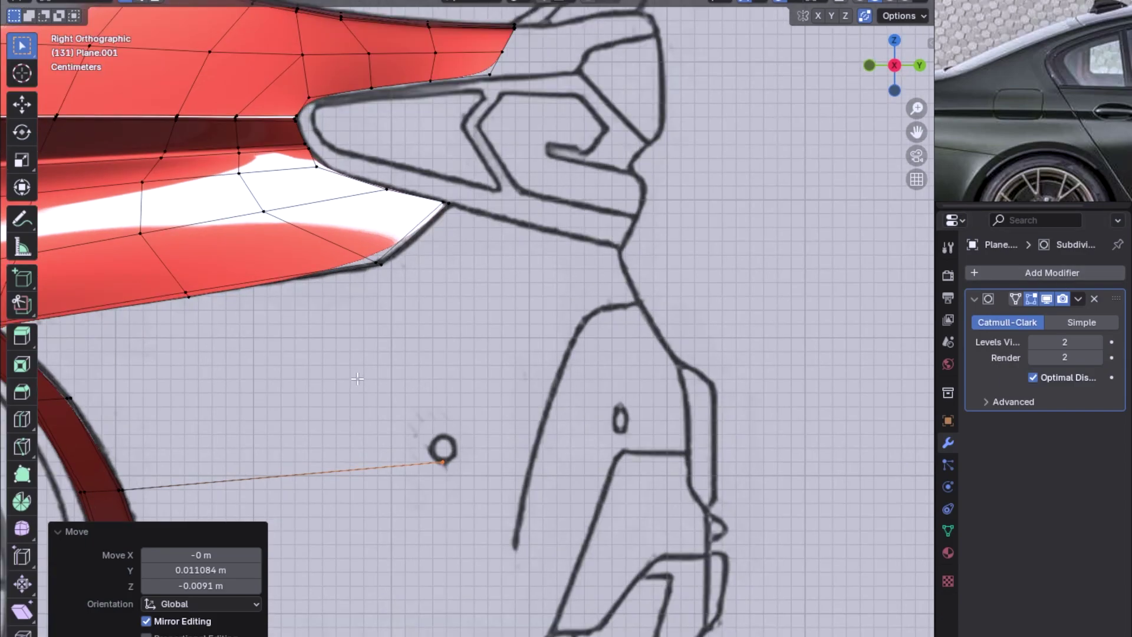
scroll(472, 367, "down", 3)
mouse_move(472, 367)
middle_mouse_down()
mouse_move(448, 295)
mouse_move(487, 318)
middle_mouse_up()
key("KP_3")
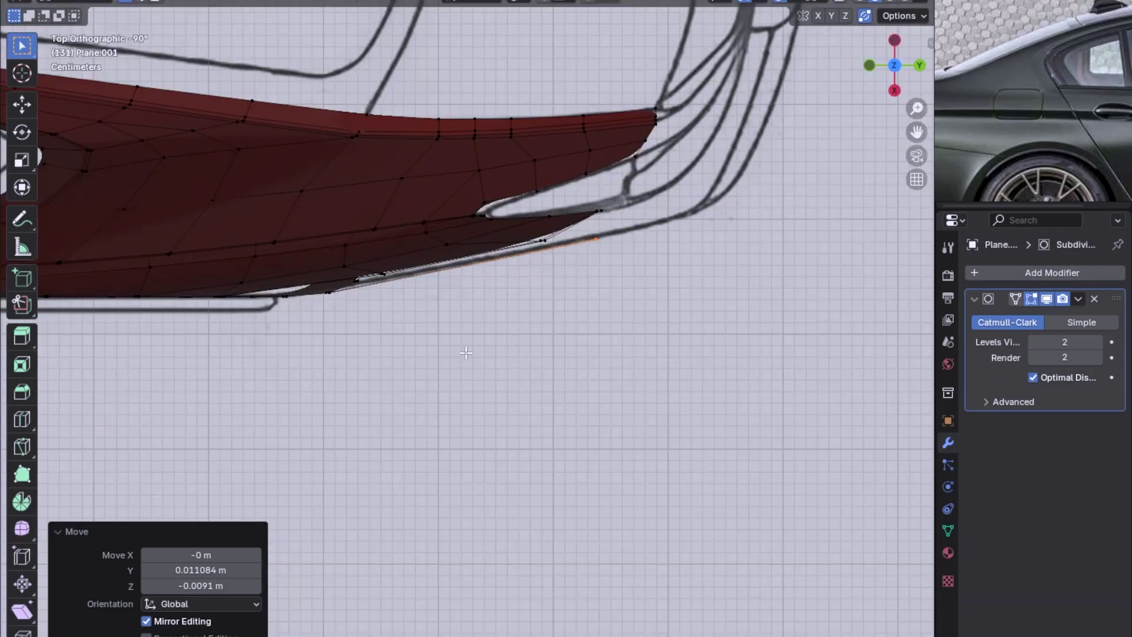
scroll(478, 380, "up", 2)
key("ctrl+r")
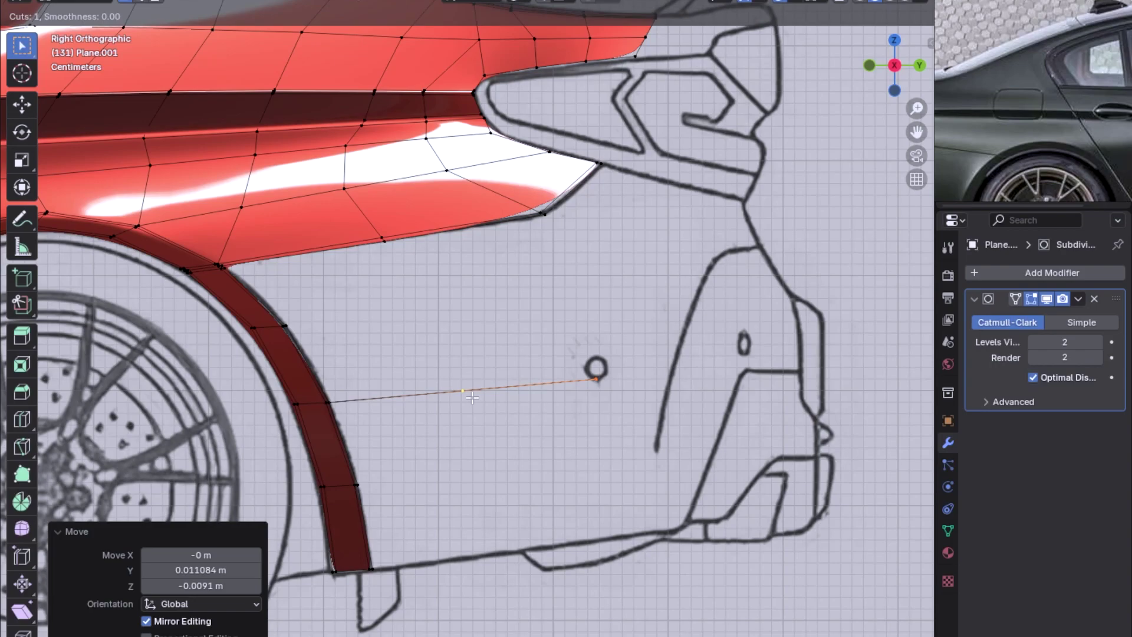
left_click_drag(472, 398, 477, 394)
left_click(463, 390)
middle_click_drag(465, 377, 493, 304)
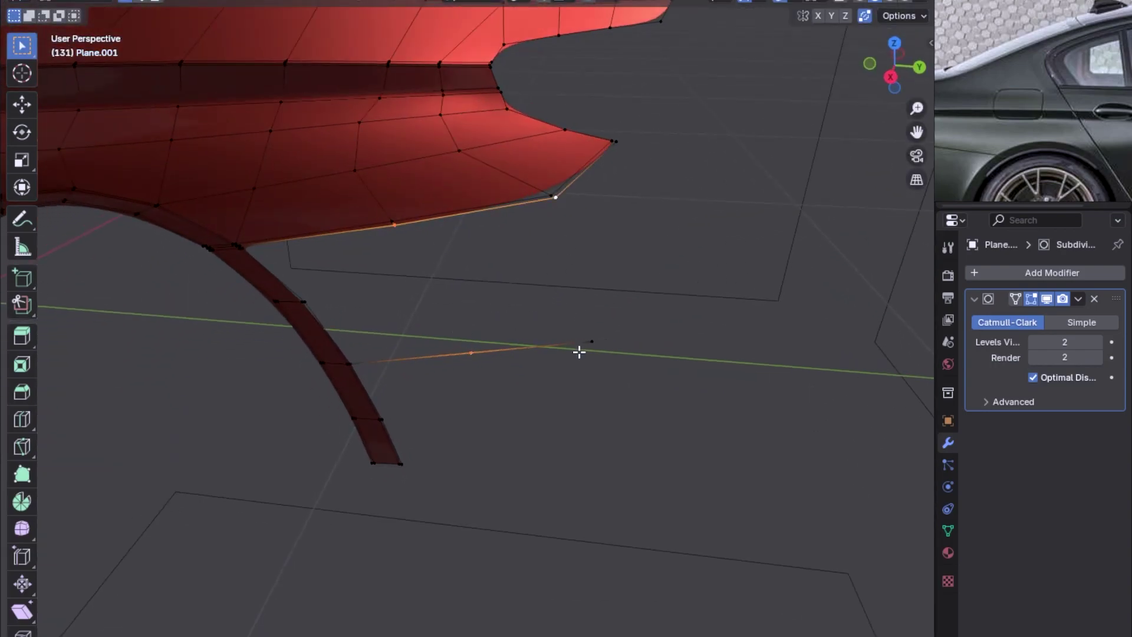
key("f")
Step: Add a centred loop cut across the new face
key("ctrl+KP_1")
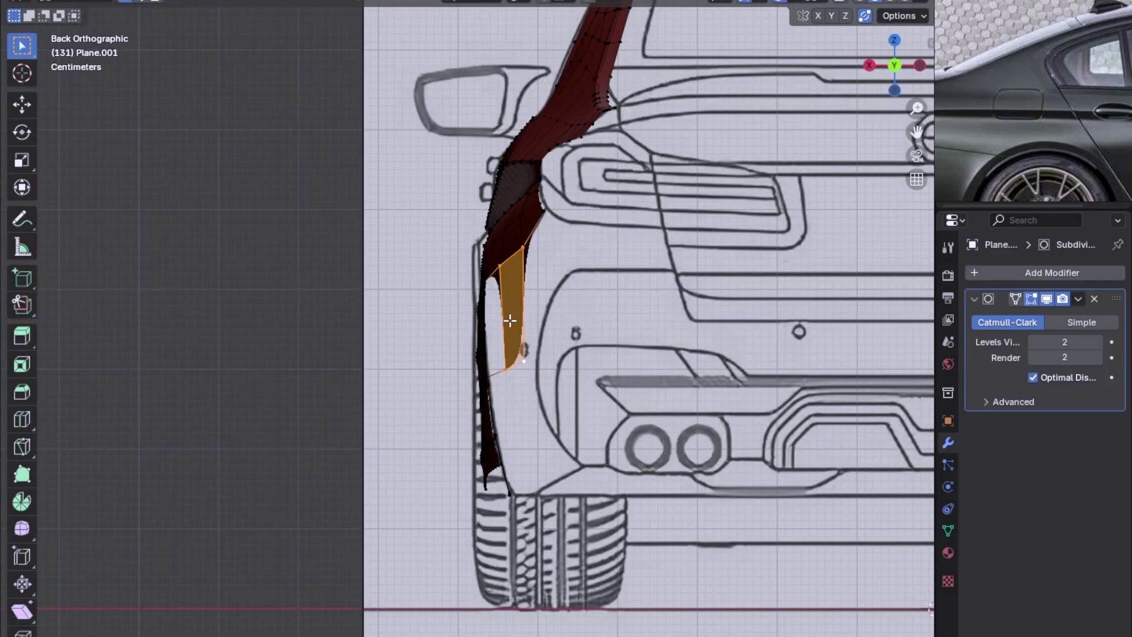
key("ctrl+r")
left_click(511, 309)
right_click(511, 310)
Step: Push the fender patch outward about 0.009 m with Shrink/Fatten
mouse_move(511, 310)
middle_mouse_down()
mouse_move(526, 336)
mouse_move(352, 342)
mouse_move(707, 341)
mouse_move(652, 356)
middle_mouse_up()
key("alt+s")
left_click(646, 316)
mouse_move(647, 316)
middle_mouse_down()
mouse_move(639, 326)
mouse_move(798, 298)
middle_mouse_up()
key("KP_3")
scroll(689, 314, "up", 1)
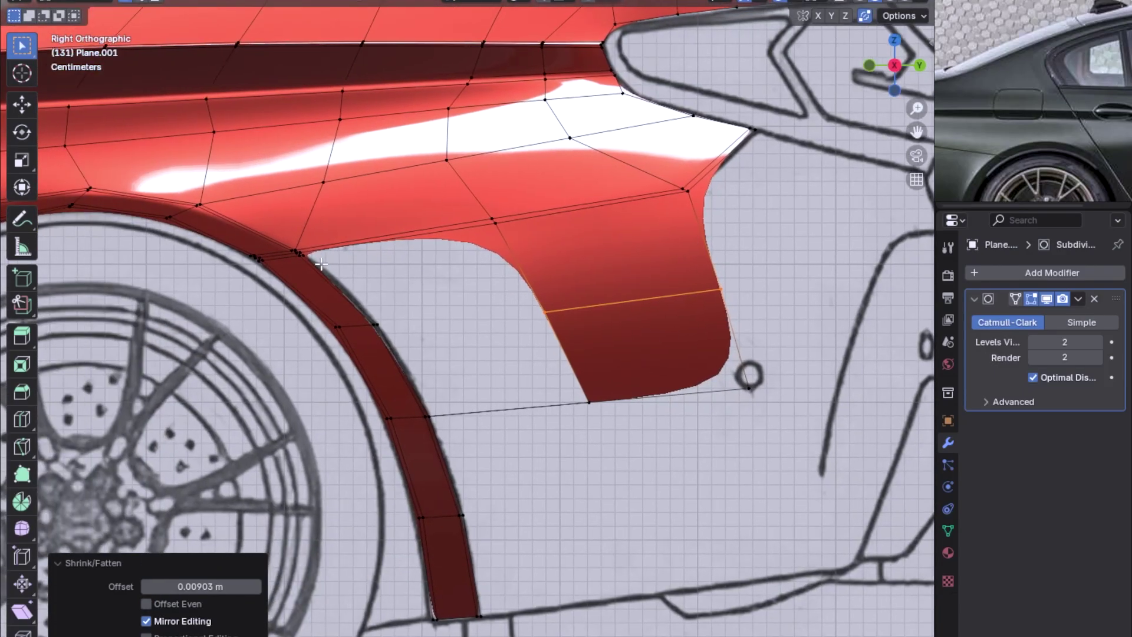
Step: Select vertices on the fender patch, then its lower faces
left_click(495, 252)
left_click(495, 232)
scroll(496, 232, "up", 2)
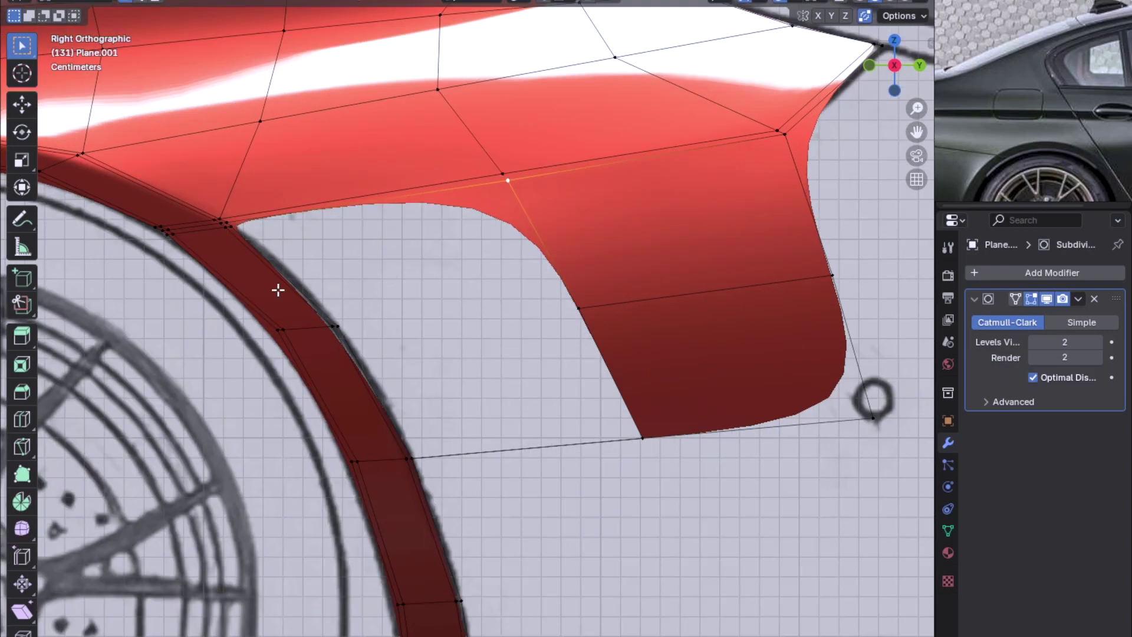
middle_click_drag(240, 236, 339, 244, "shift")
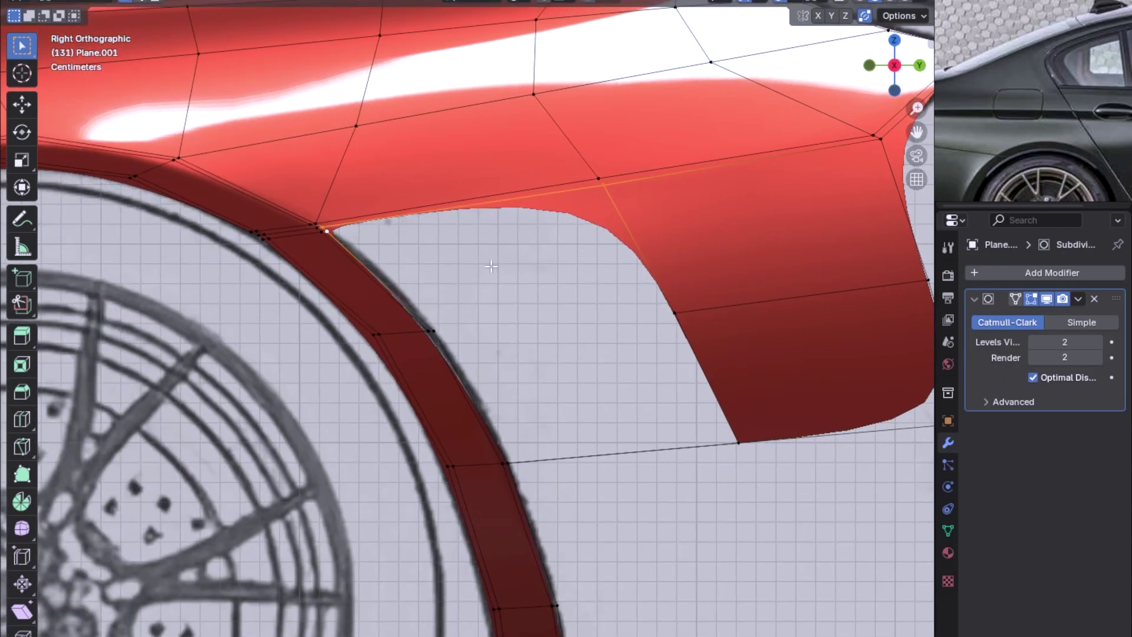
left_click(676, 316, "shift")
key("3")
scroll(612, 409, "down", 1)
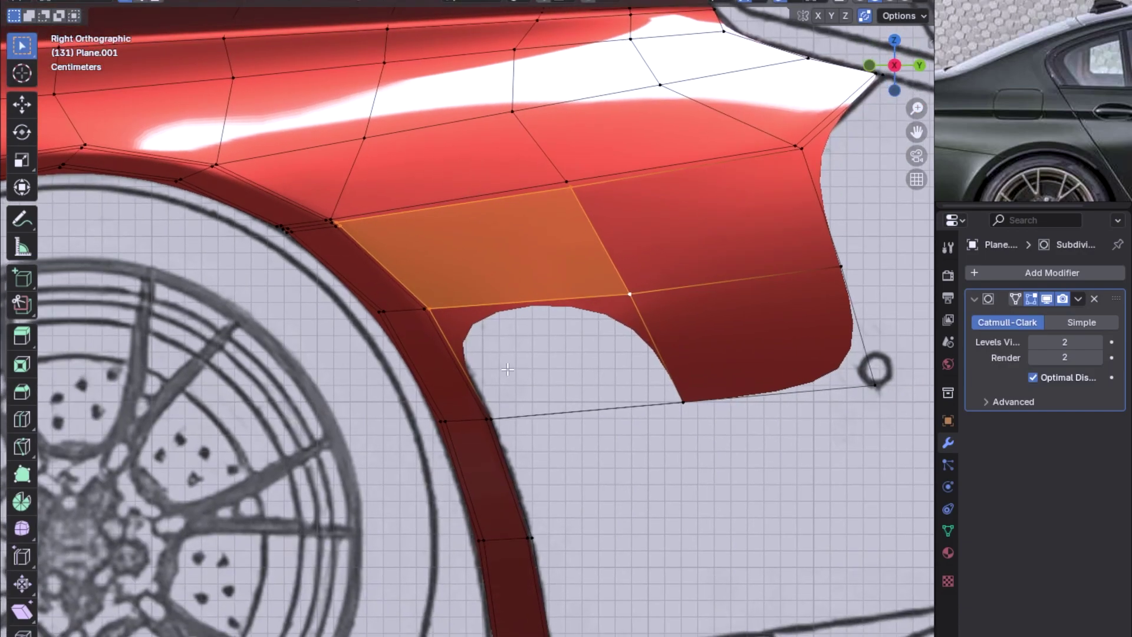
left_click(619, 295, "alt")
mouse_move(686, 314)
middle_mouse_down()
mouse_move(516, 336)
mouse_move(513, 391)
mouse_move(692, 450)
mouse_move(723, 374)
mouse_move(721, 338)
mouse_move(743, 343)
mouse_move(690, 384)
mouse_move(705, 368)
middle_mouse_up()
Step: Select the patch's rear bottom corner vertex and extrude it downward
scroll(611, 354, "down", 1)
key("KP_3")
scroll(701, 313, "up", 2)
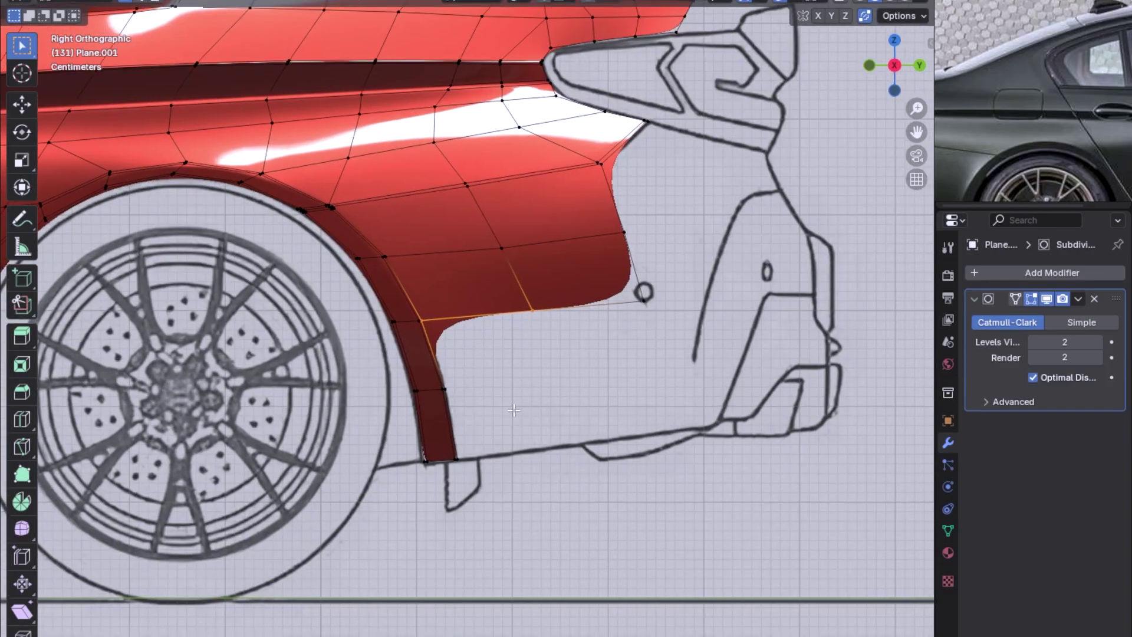
scroll(701, 313, "up", 2)
left_click(668, 277)
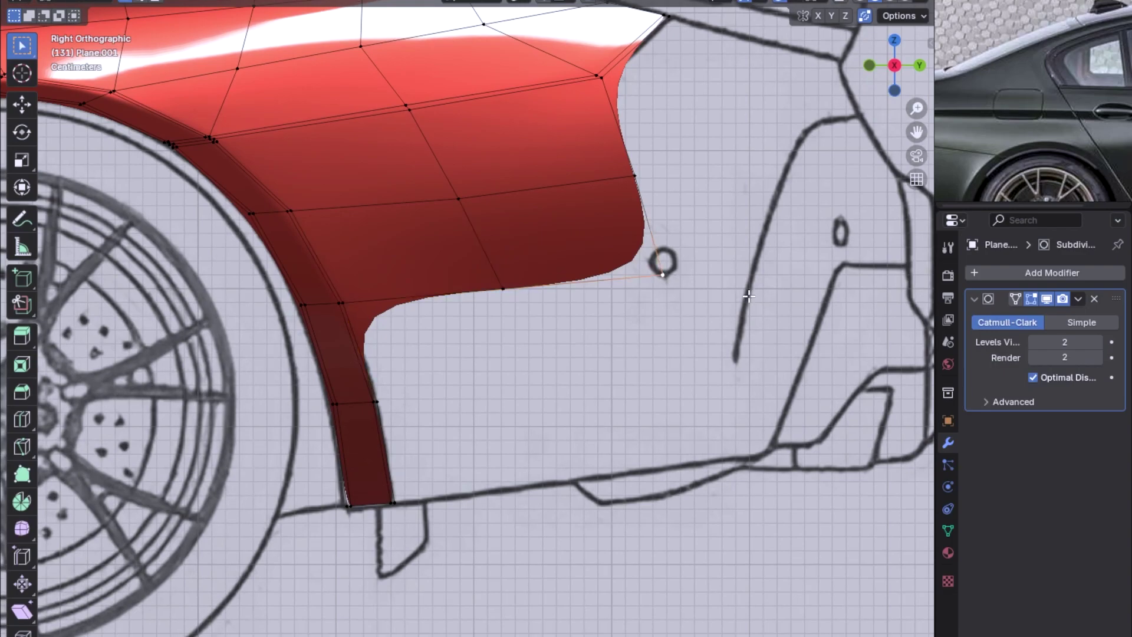
scroll(601, 301, "down", 2)
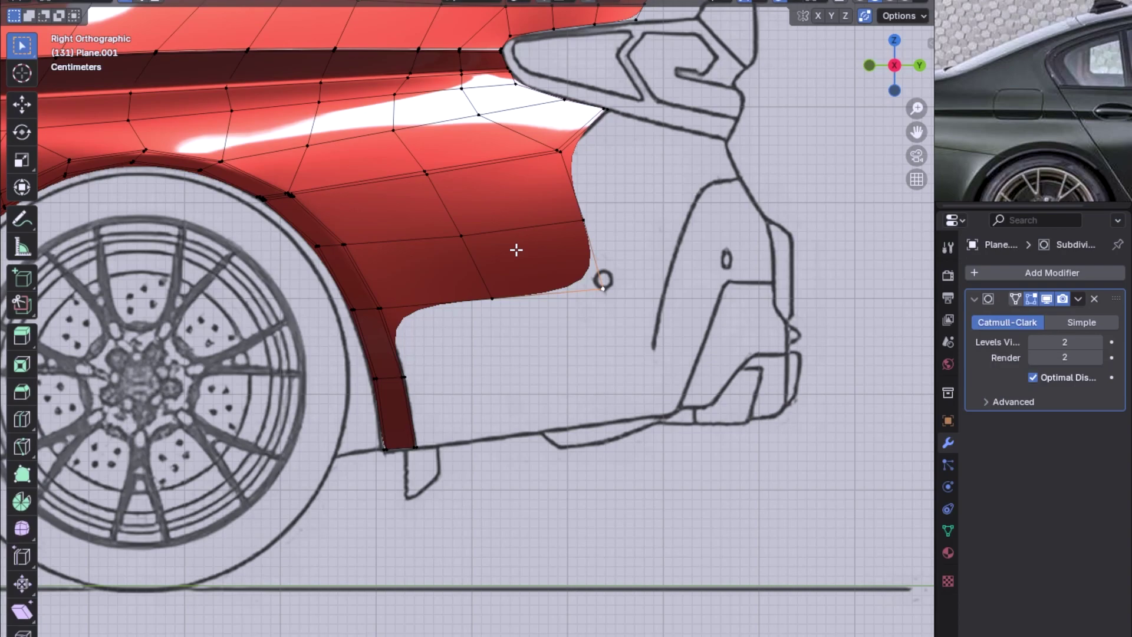
key("ctrl+KP_1")
key("KP_3")
key("e")
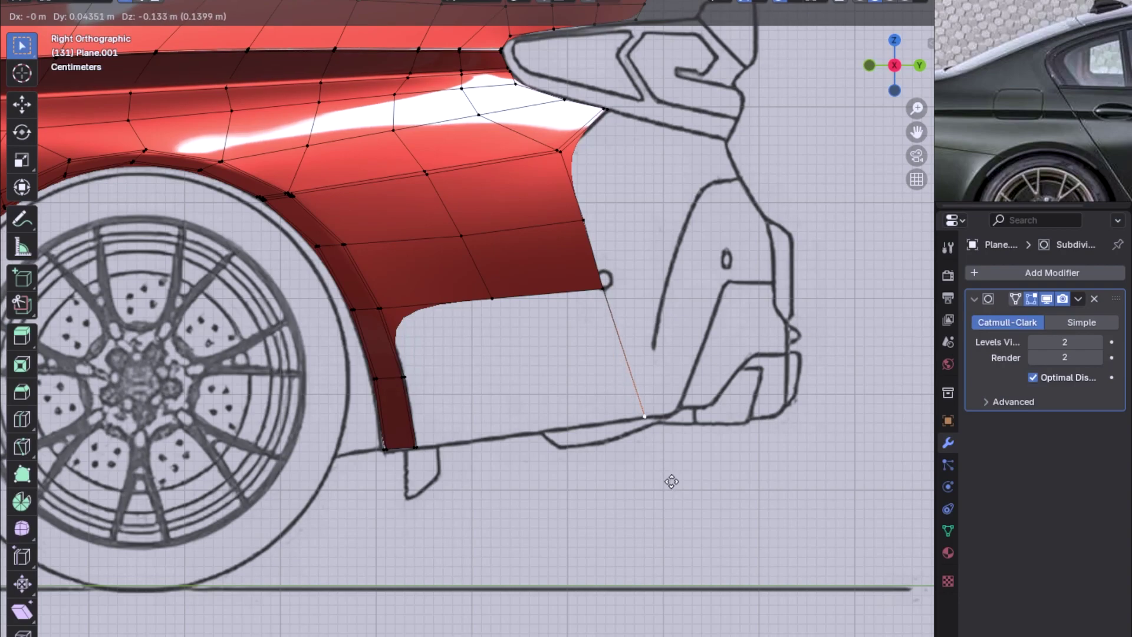
Step: Place the extruded vertex on the lower bumper line and adjust it along X
left_click(672, 480)
key("KP_7")
key("g")
key("x")
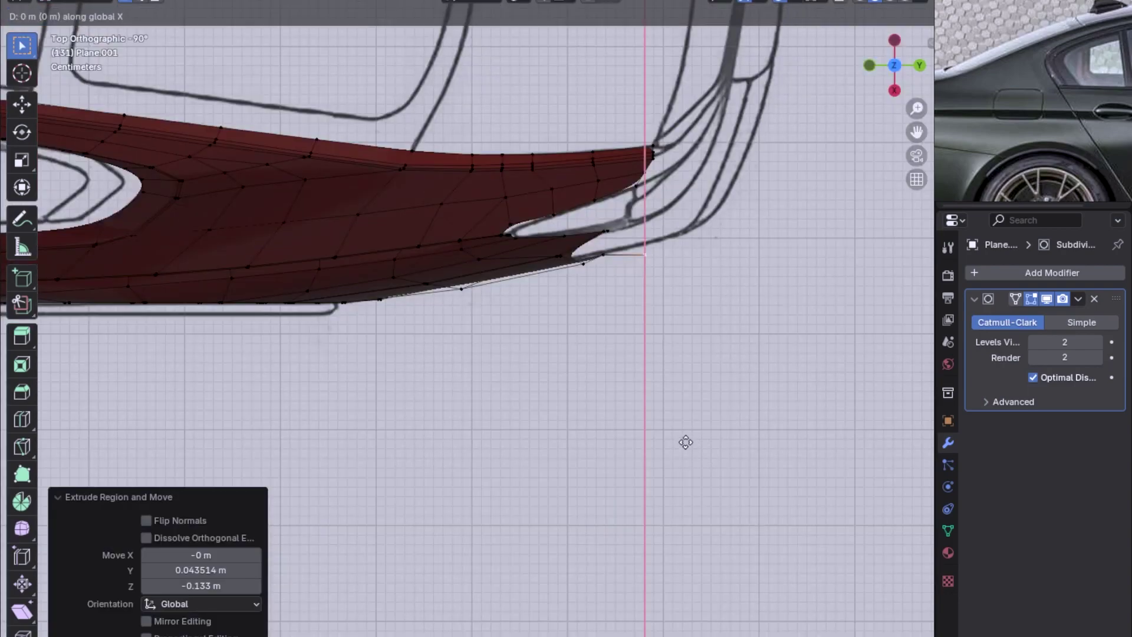
left_click(680, 400)
key("ctrl+KP_1")
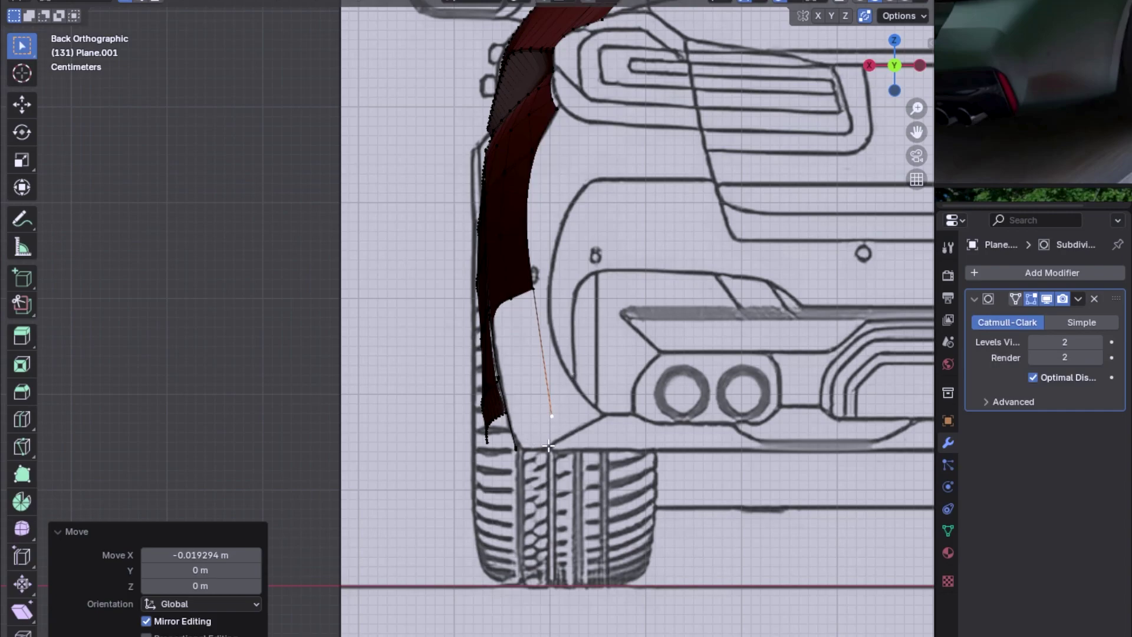
Step: Vertex-slide the corner vertex and select the lower rear corner vertex
key("g")
key("g")
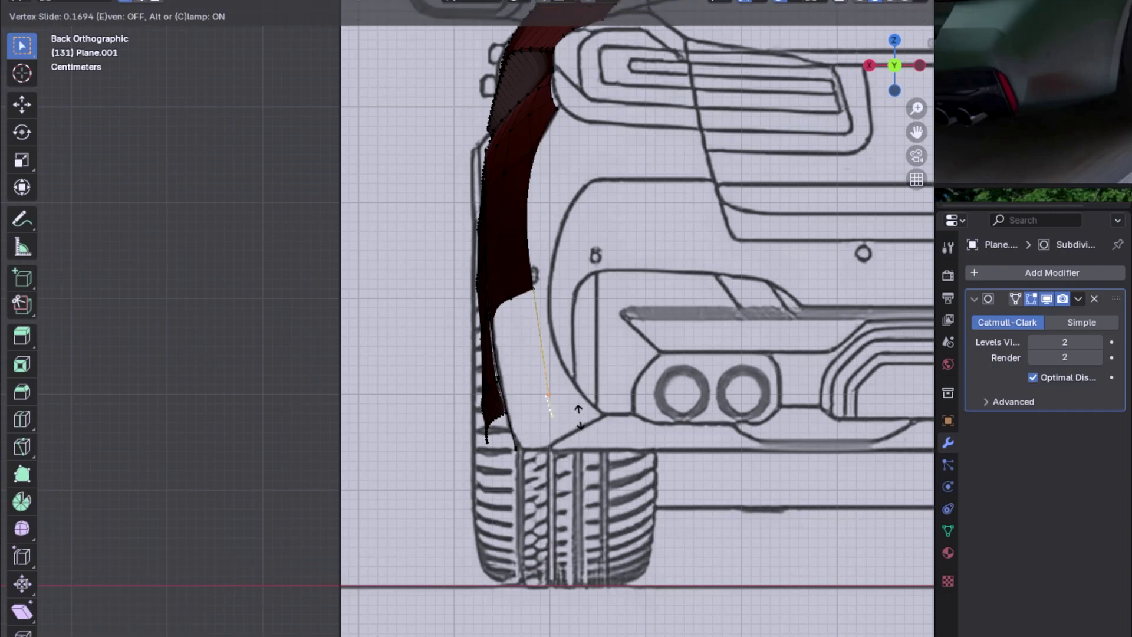
left_click(581, 416)
middle_click_drag(564, 386, 614, 410)
key("KP_3")
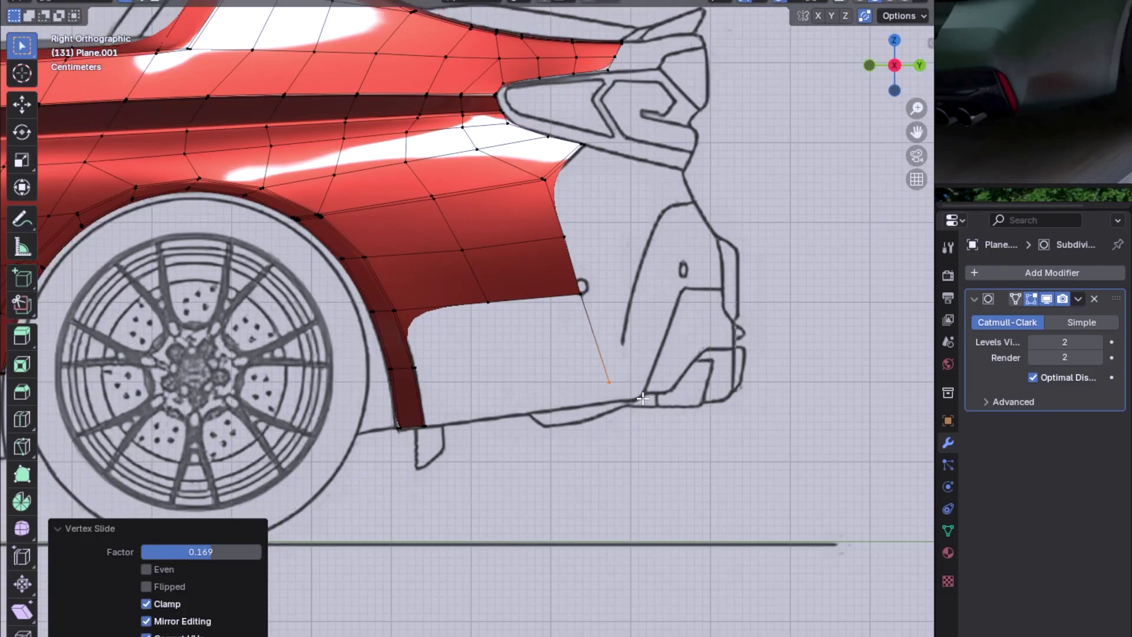
left_click(439, 422)
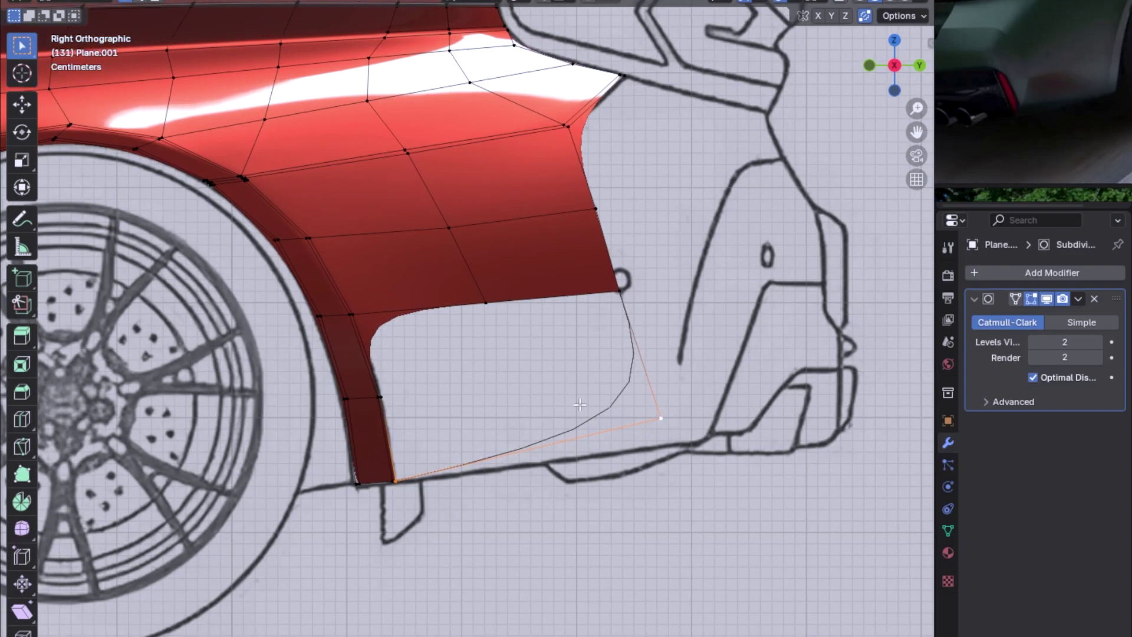
mouse_move(562, 415)
middle_mouse_down()
mouse_move(381, 417)
mouse_move(698, 346)
mouse_move(557, 377)
middle_mouse_up()
key("ctrl+KP_1")
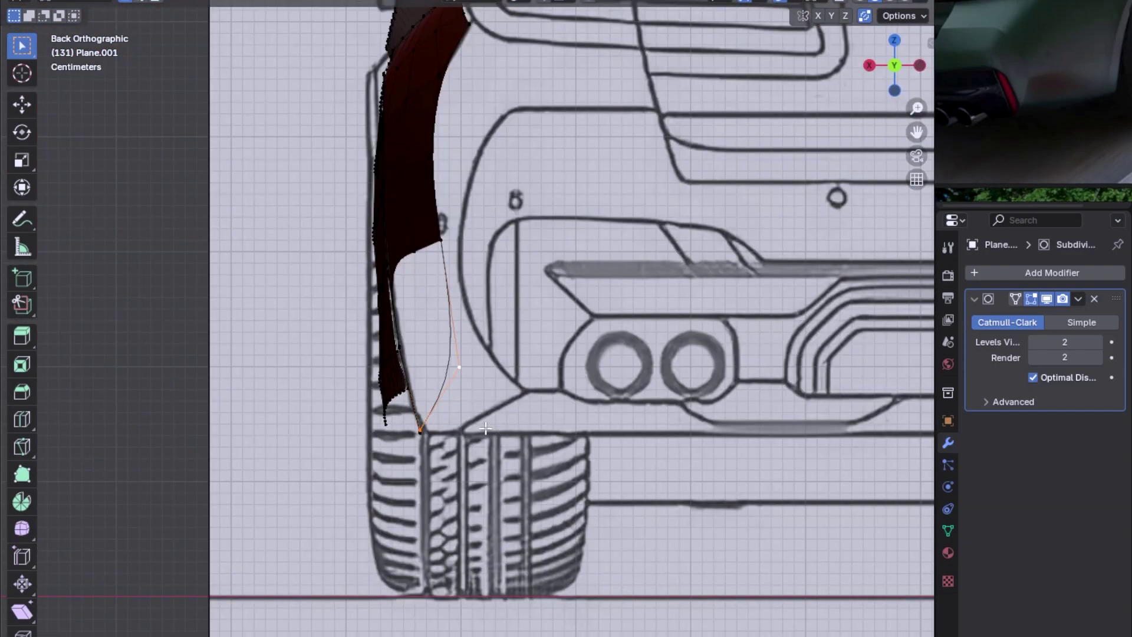
key("KP_3")
Step: Add a centred loop cut across the lower panel and fill the four-corner face
left_click(531, 401)
right_click(531, 401)
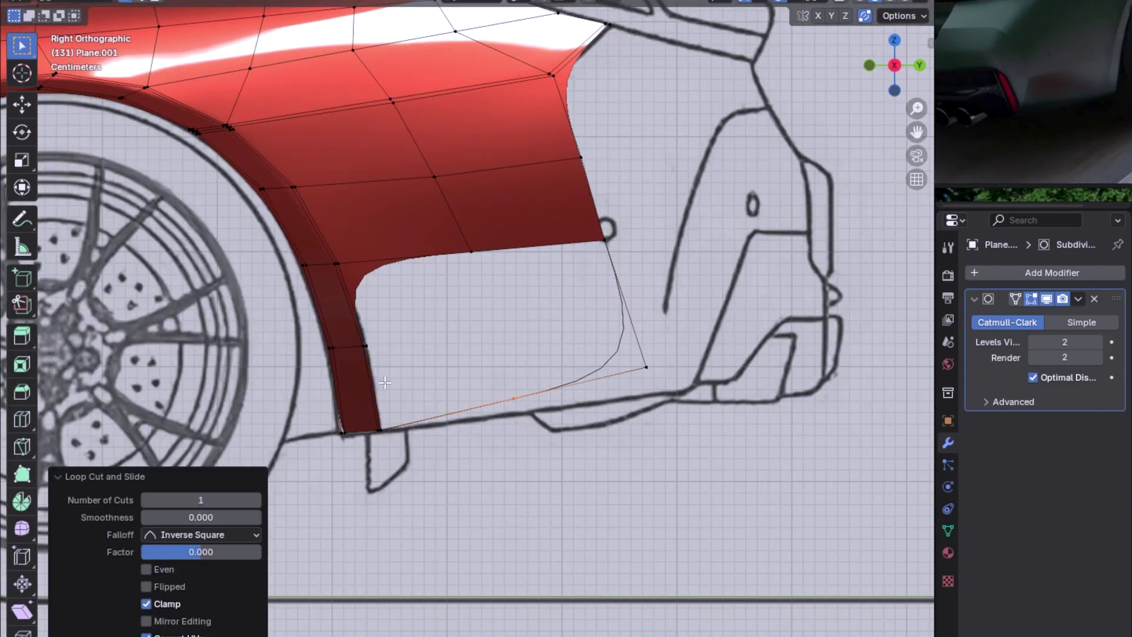
key("ctrl+r")
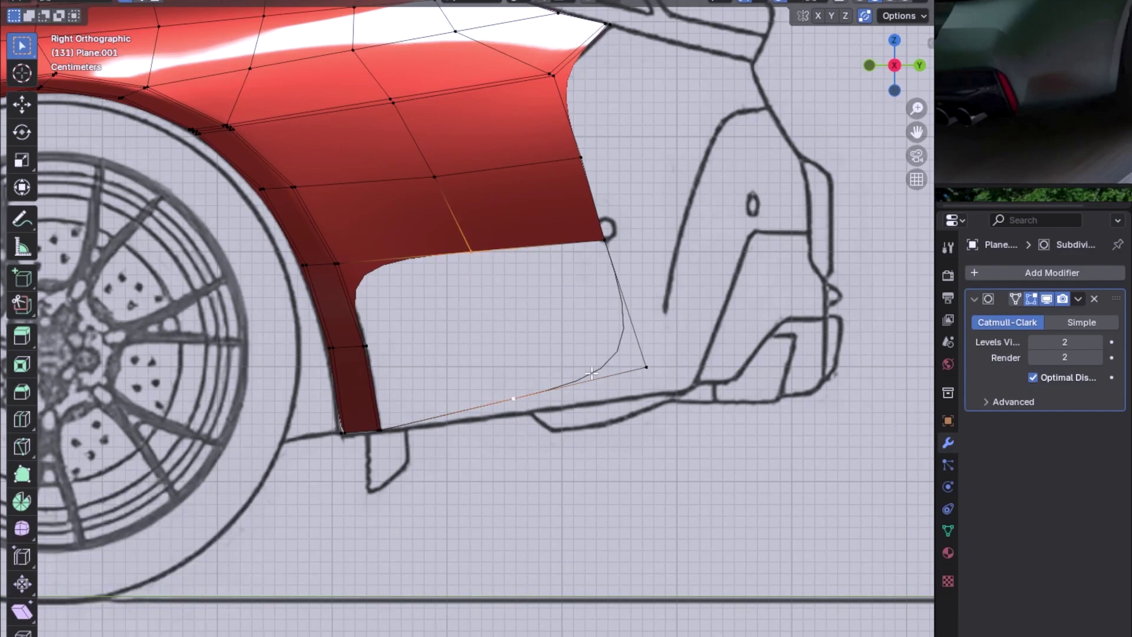
key("f")
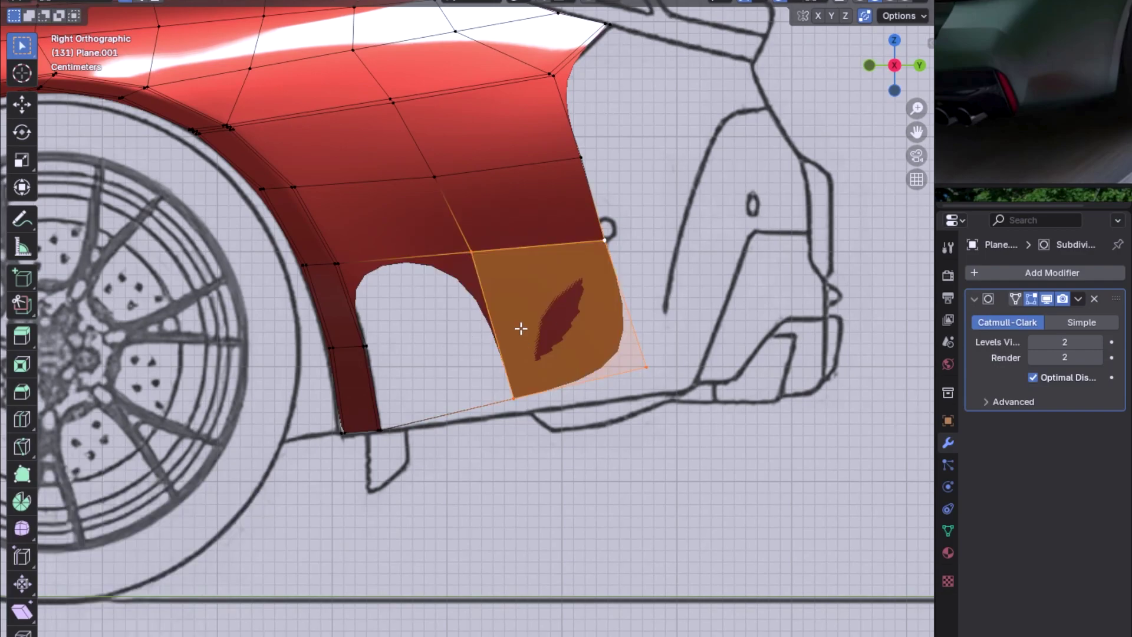
Step: Cut a horizontal loop through the new face and fill the gap beneath it
key("ctrl+r")
left_click(520, 329)
right_click(521, 329)
left_click(345, 266, "alt")
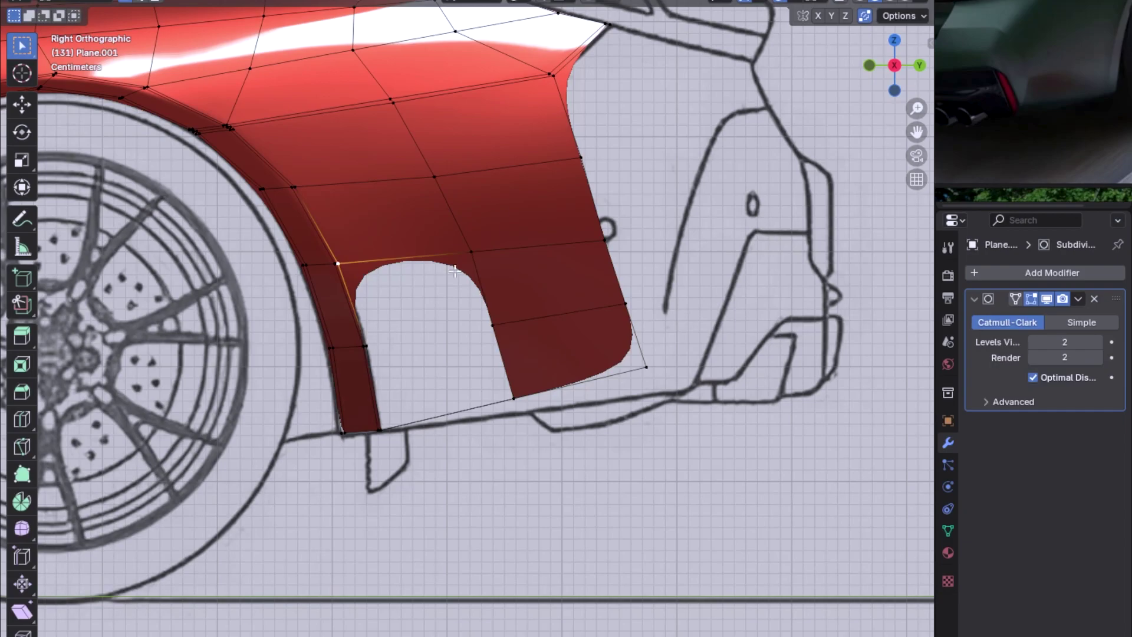
key("f")
key("f")
scroll(481, 400, "up", 2)
Step: Push the selected lower-panel edge outward with Alt+S shrink/fatten
mouse_move(481, 399)
middle_mouse_down()
mouse_move(403, 328)
mouse_move(808, 380)
mouse_move(786, 311)
middle_mouse_up()
scroll(566, 340, "up", 3)
key("ctrl+KP_1")
key("KP_3")
mouse_move(687, 390)
middle_mouse_down()
mouse_move(607, 412)
mouse_move(674, 395)
mouse_move(481, 391)
mouse_move(318, 430)
mouse_move(473, 447)
mouse_move(490, 388)
mouse_move(540, 372)
mouse_move(591, 313)
mouse_move(646, 388)
mouse_move(440, 235)
middle_mouse_up()
key("alt+s")
left_click(489, 388)
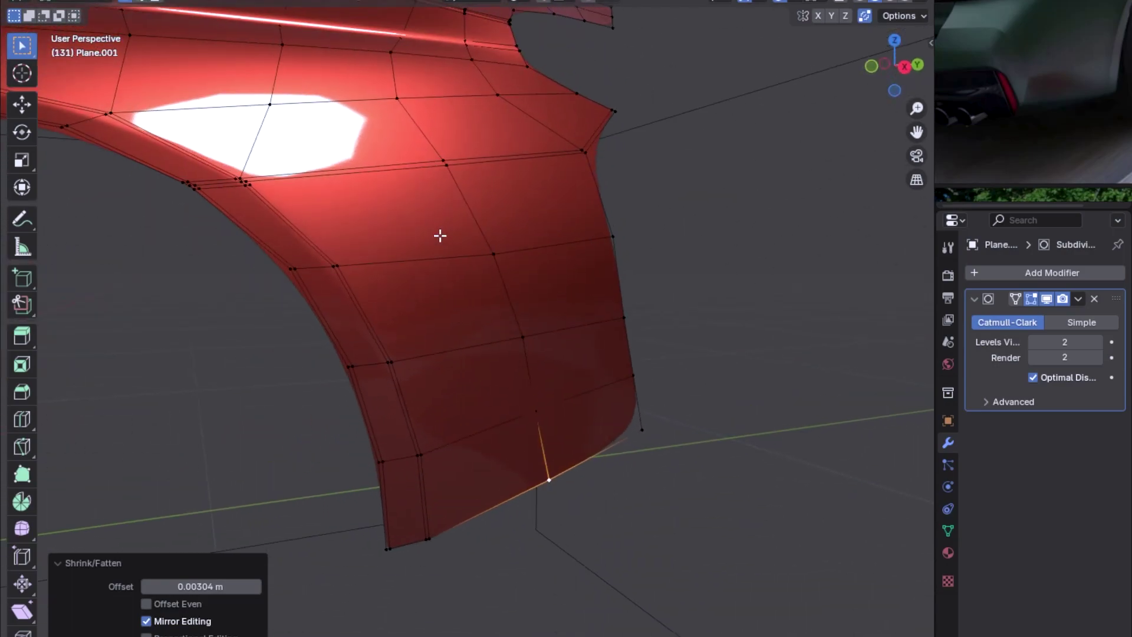
Step: Bend two selected lower-panel edges into a smooth curve with LoopTools Curve
left_click(454, 141, "shift")
left_click(495, 252, "shift")
right_click(548, 260)
left_click(678, 293)
mouse_move(601, 334)
middle_mouse_down()
mouse_move(601, 290)
mouse_move(566, 263)
mouse_move(391, 323)
mouse_move(490, 329)
mouse_move(527, 376)
middle_mouse_up()
key("z")
left_click(444, 390)
mouse_move(443, 391)
middle_mouse_down()
mouse_move(583, 304)
mouse_move(446, 184)
mouse_move(602, 212)
mouse_move(436, 236)
middle_mouse_up()
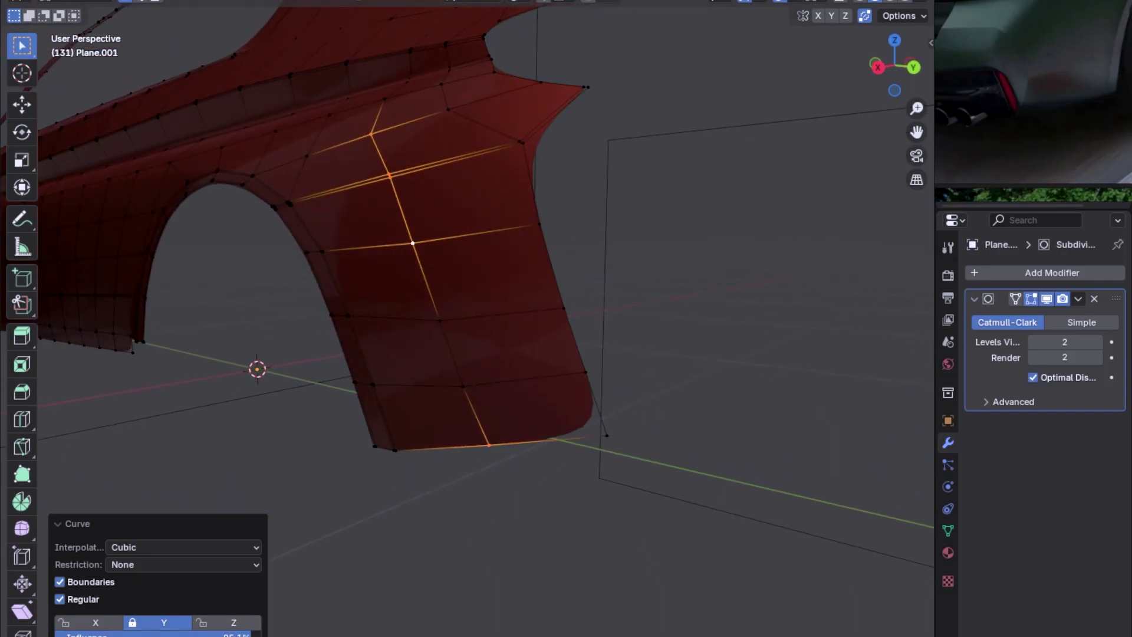
mouse_move(392, 346)
middle_mouse_down()
mouse_move(617, 305)
mouse_move(615, 276)
middle_mouse_up()
key("Tab")
mouse_move(691, 303)
middle_mouse_down()
mouse_move(493, 361)
mouse_move(548, 281)
mouse_move(602, 266)
mouse_move(581, 309)
middle_mouse_up()
key("Tab")
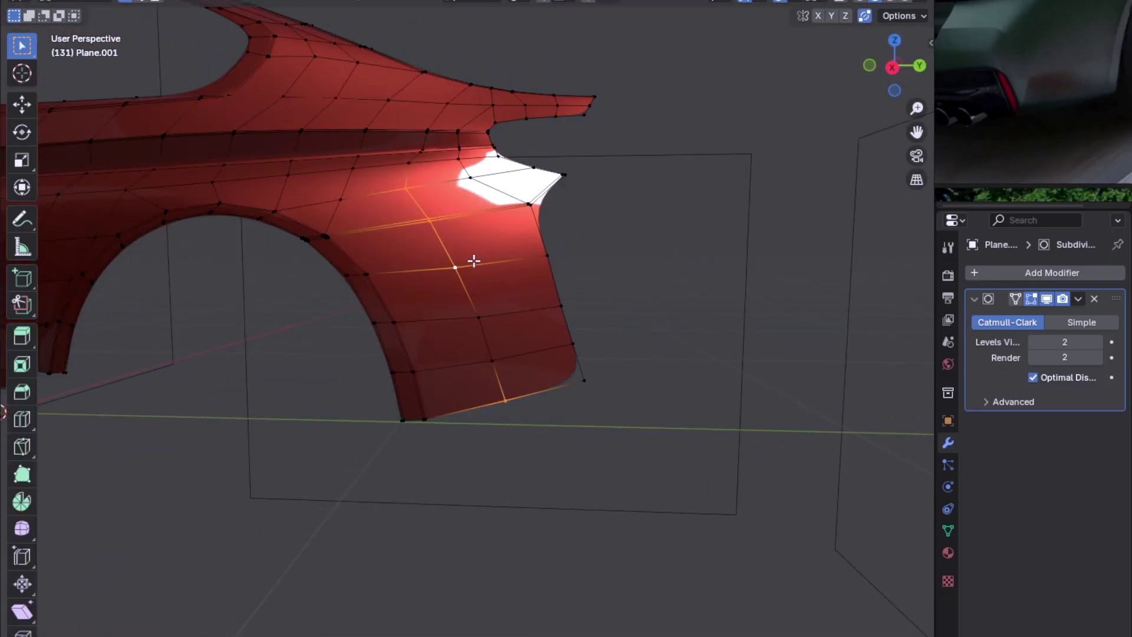
Step: Add a supporting loop cut across the fender, slid up near its upper edge
scroll(442, 235, "up", 2)
scroll(470, 248, "up", 4)
scroll(508, 351, "up", 1)
key("ctrl+r")
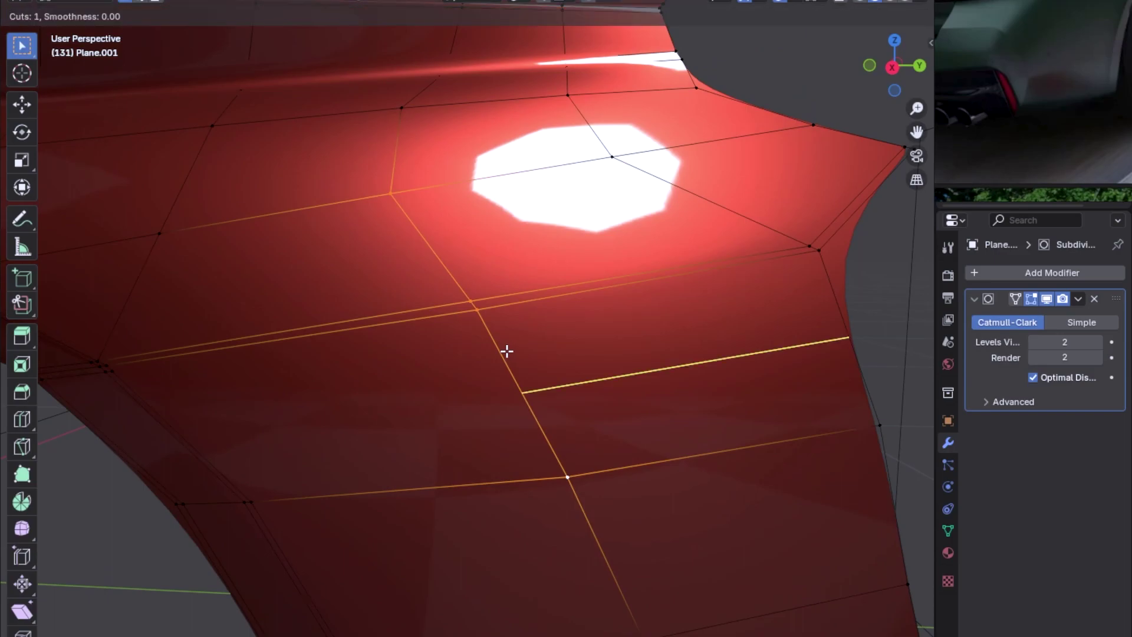
left_click(507, 352)
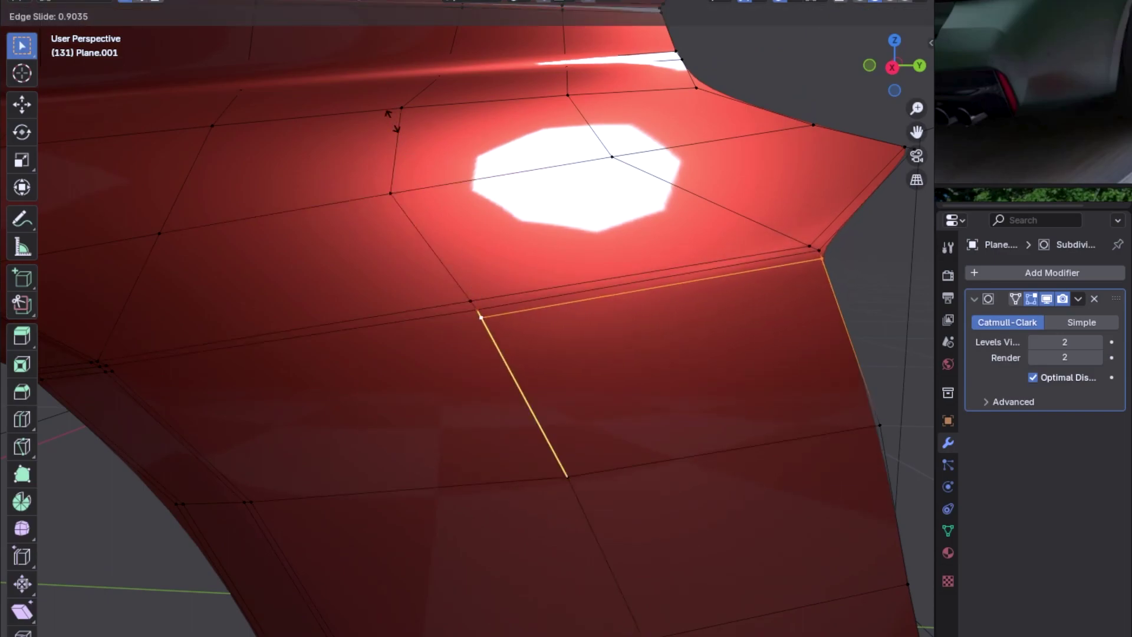
left_click(388, 110)
scroll(462, 323, "down", 2)
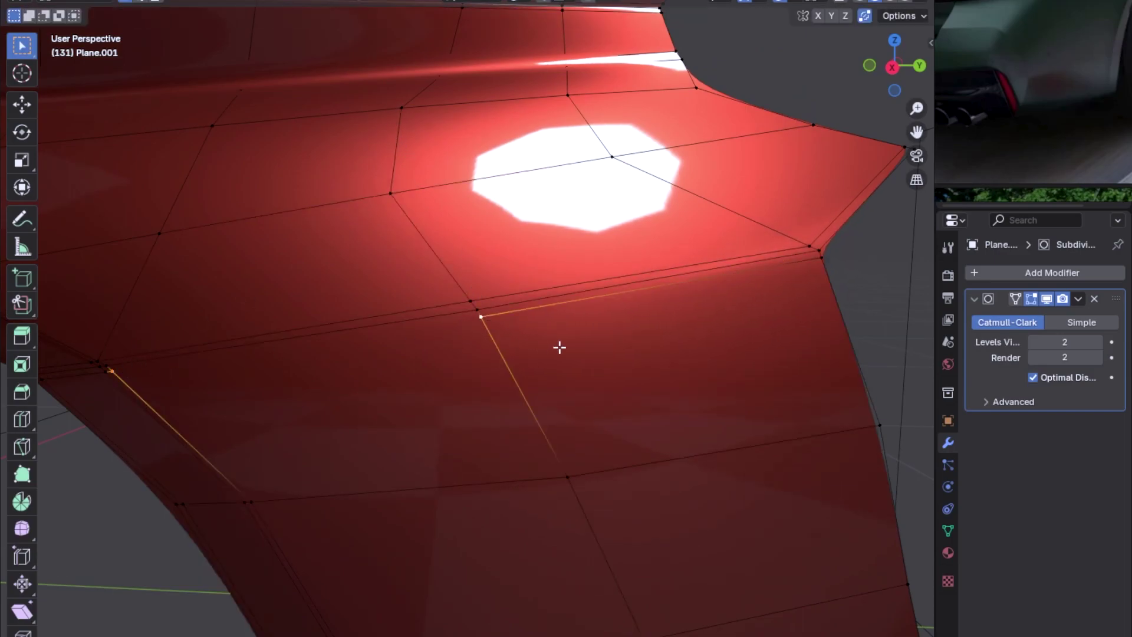
scroll(557, 346, "down", 2)
Step: Preview the smoothed rear fender from several angles, toggling in and out of Edit Mode
key("Tab")
scroll(559, 353, "down", 2)
mouse_move(559, 358)
middle_mouse_down()
mouse_move(573, 313)
mouse_move(528, 362)
mouse_move(546, 326)
mouse_move(618, 315)
mouse_move(622, 336)
mouse_move(588, 346)
middle_mouse_up()
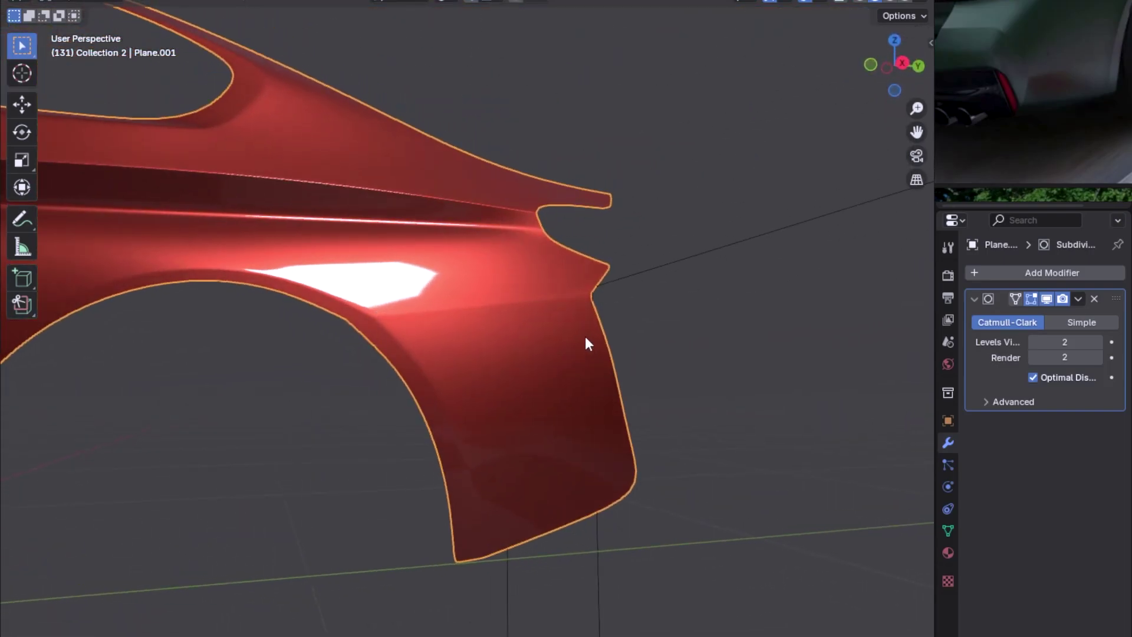
key("Tab")
key("Tab")
key("Tab")
scroll(344, 339, "up", 3)
scroll(435, 329, "up", 2)
scroll(435, 329, "up", 2)
scroll(431, 328, "down", 1)
mouse_move(431, 327)
middle_mouse_down()
mouse_move(528, 289)
mouse_move(550, 338)
middle_mouse_up()
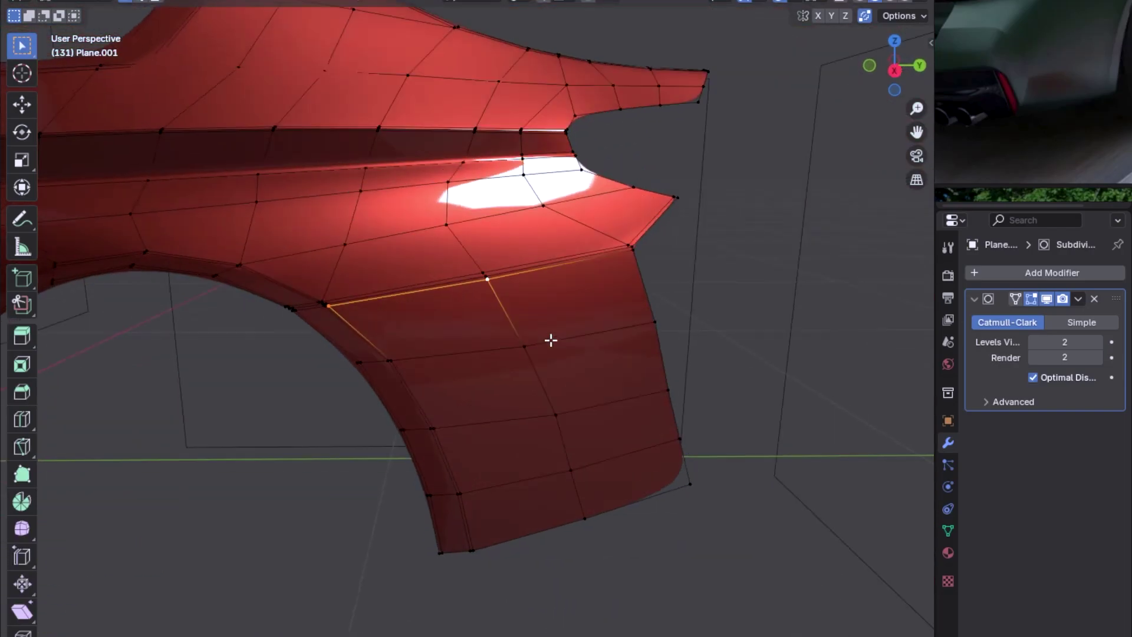
scroll(501, 343, "up", 3)
scroll(585, 323, "up", 2)
scroll(586, 324, "down", 2)
scroll(583, 321, "down", 4)
key("Tab")
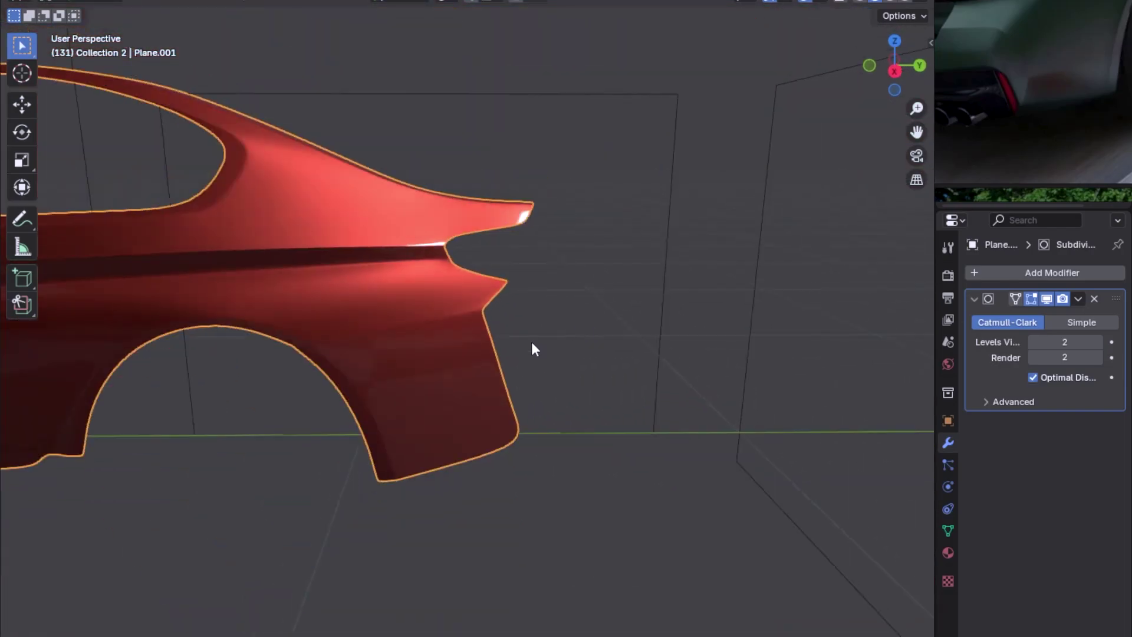
key("Tab")
key("Tab")
key("Tab")
scroll(730, 212, "up", 1)
scroll(584, 303, "up", 2)
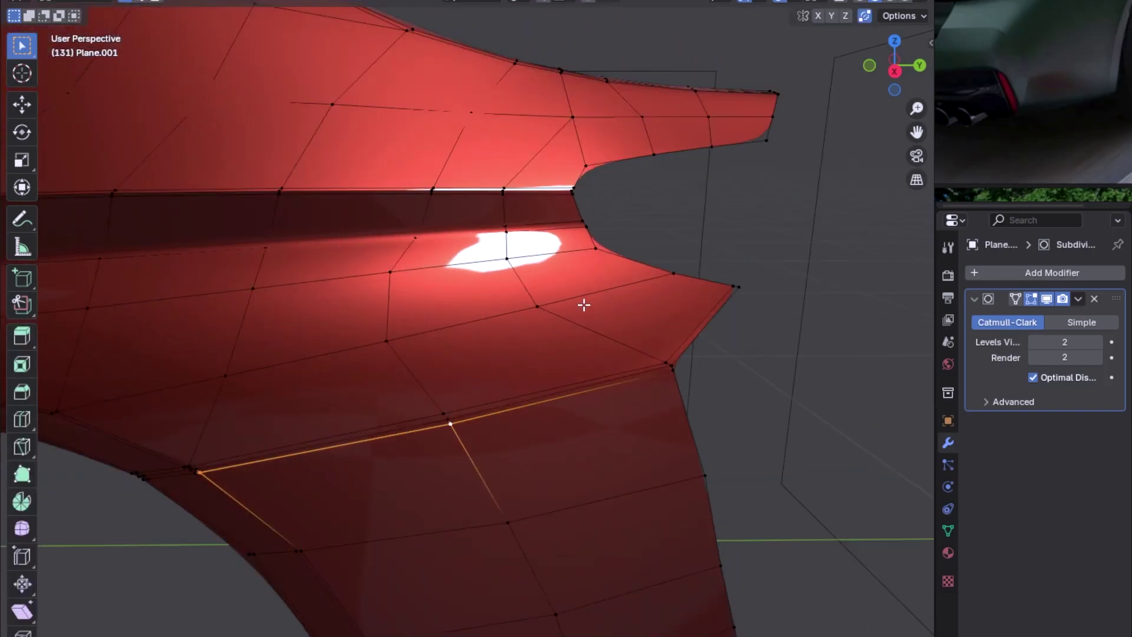
scroll(660, 247, "up", 1)
scroll(567, 326, "up", 2)
middle_click_drag(567, 325, 488, 307)
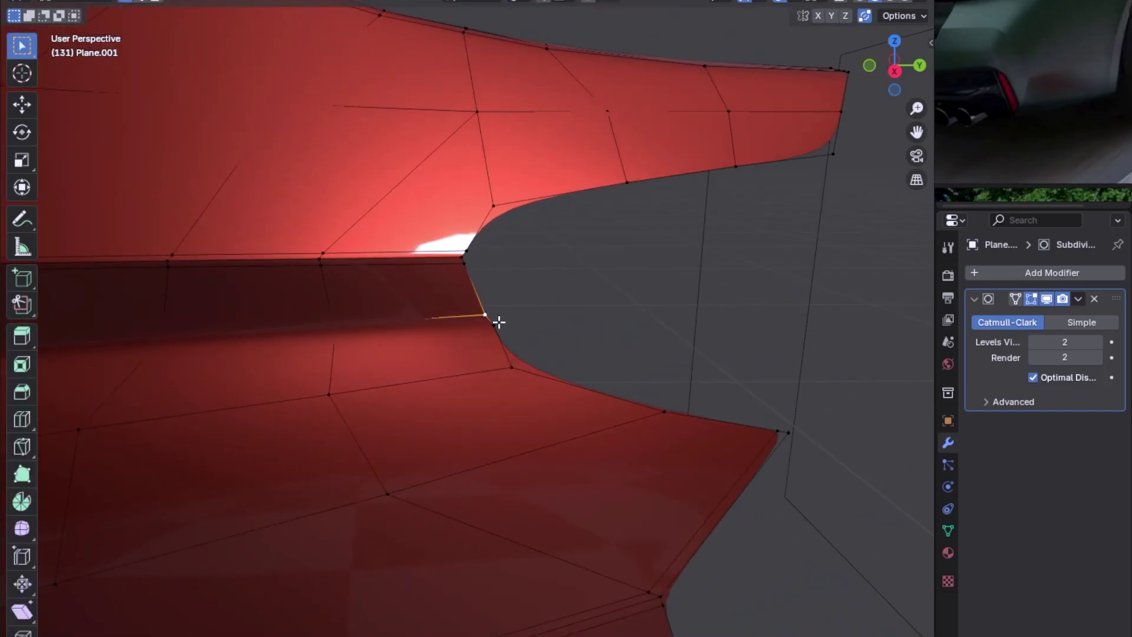
key("KP_3")
Step: Slide the taillight-notch vertex along its edge by 0.0916 and preview the panel
key("g")
key("g")
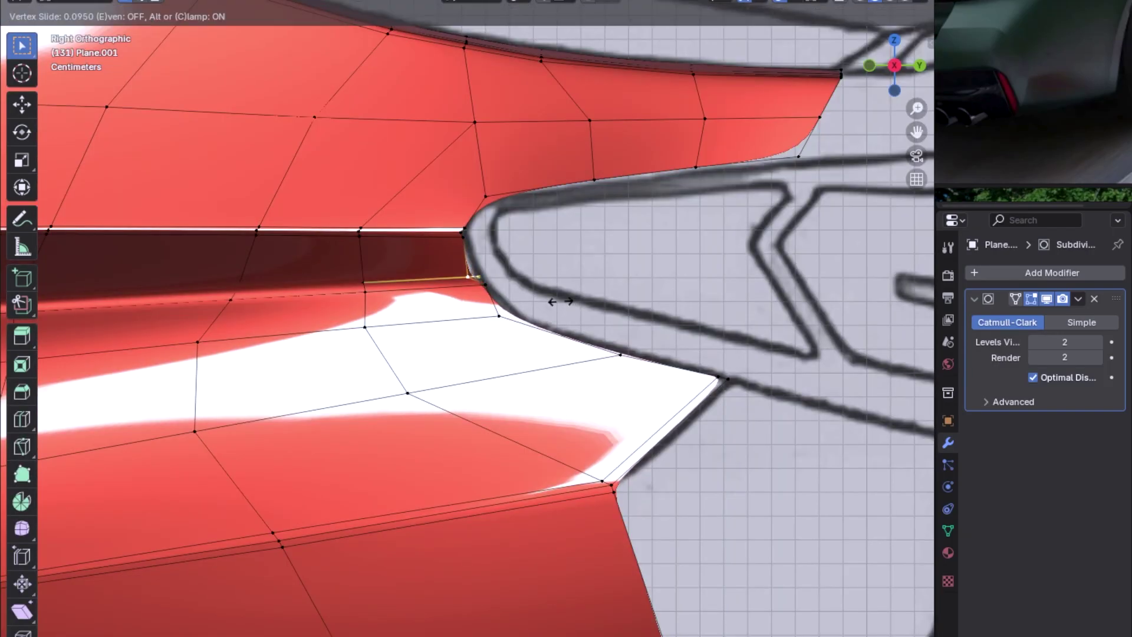
left_click(564, 300)
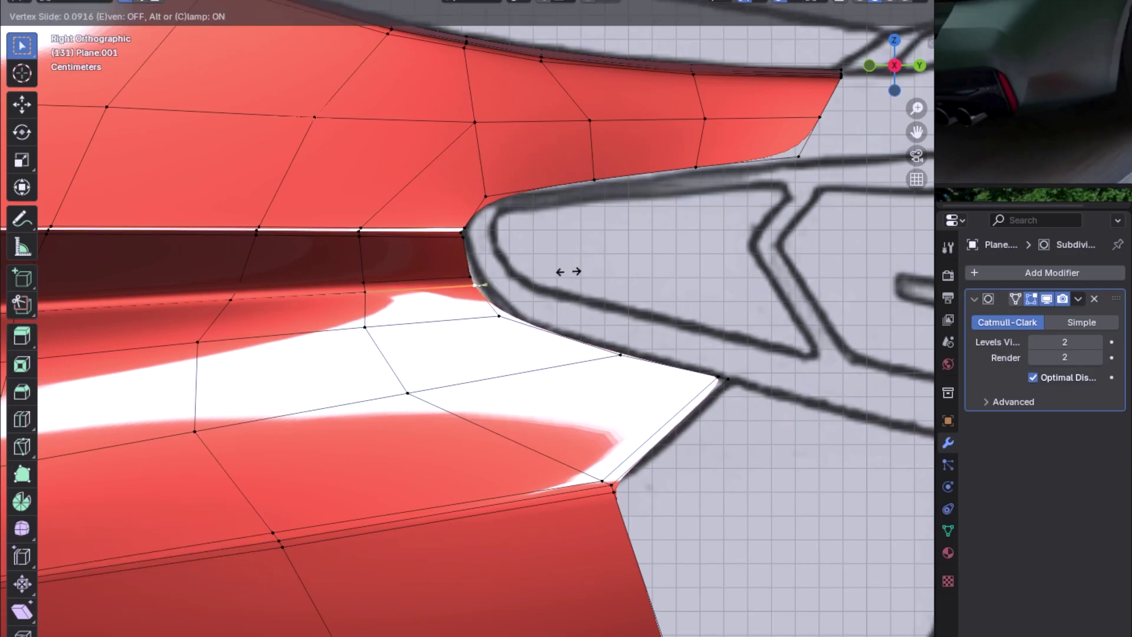
left_click(569, 270)
scroll(665, 360, "down", 5)
key("Tab")
scroll(550, 359, "down", 2)
mouse_move(551, 359)
middle_mouse_down()
mouse_move(601, 349)
mouse_move(498, 373)
mouse_move(434, 369)
mouse_move(468, 336)
mouse_move(452, 362)
mouse_move(322, 316)
mouse_move(483, 311)
mouse_move(442, 346)
mouse_move(319, 374)
mouse_move(602, 327)
middle_mouse_up()
key("KP_1")
key("KP_7")
Step: Compare wireframe and solid shading of the panel in top and side views
scroll(632, 295, "up", 3)
key("z")
left_click(578, 312)
key("shift+z")
key("shift+z")
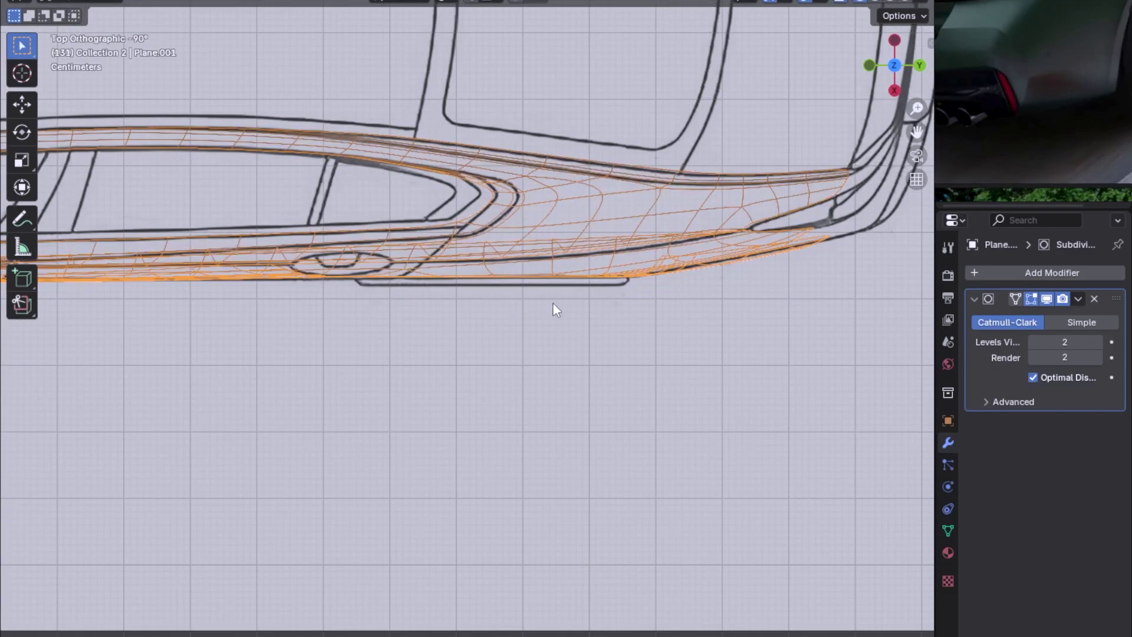
key("KP_3")
key("Tab")
key("KP_7")
key("z")
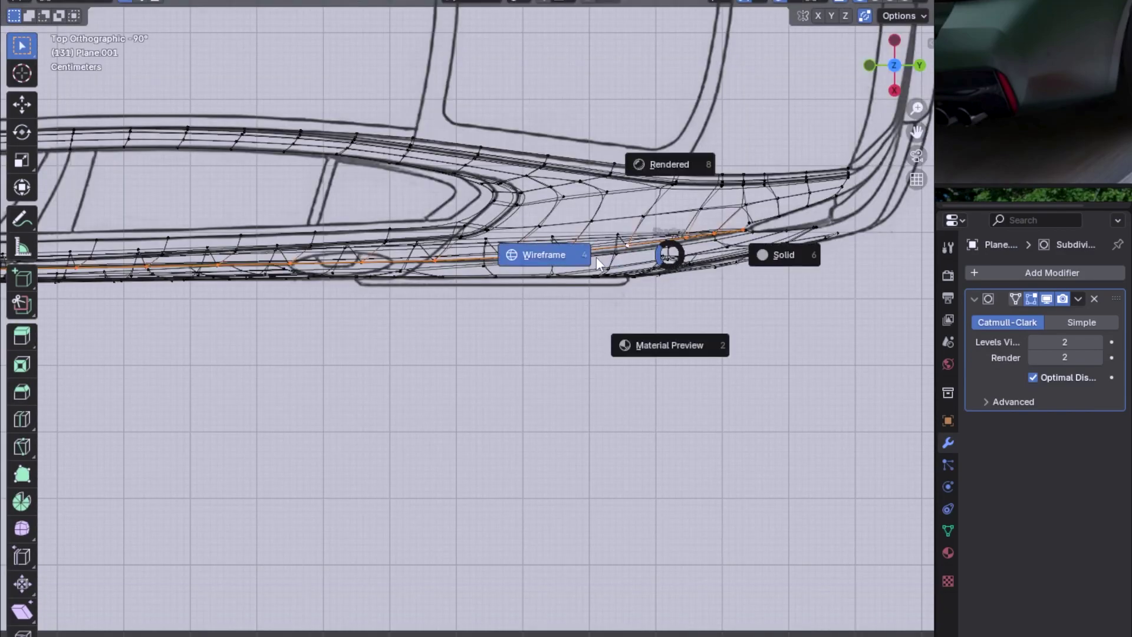
left_click(596, 257)
scroll(449, 293, "up", 2)
scroll(449, 293, "up", 2)
scroll(450, 293, "up", 2)
scroll(301, 318, "up", 1)
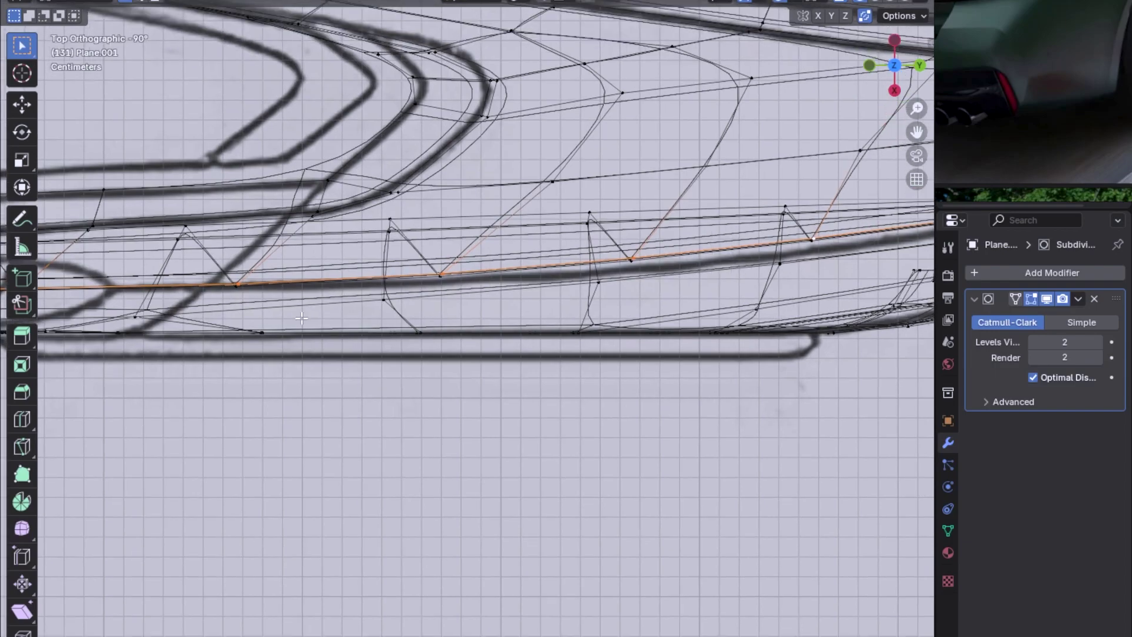
key("KP_3")
key("shift+z")
scroll(713, 120, "down", 5)
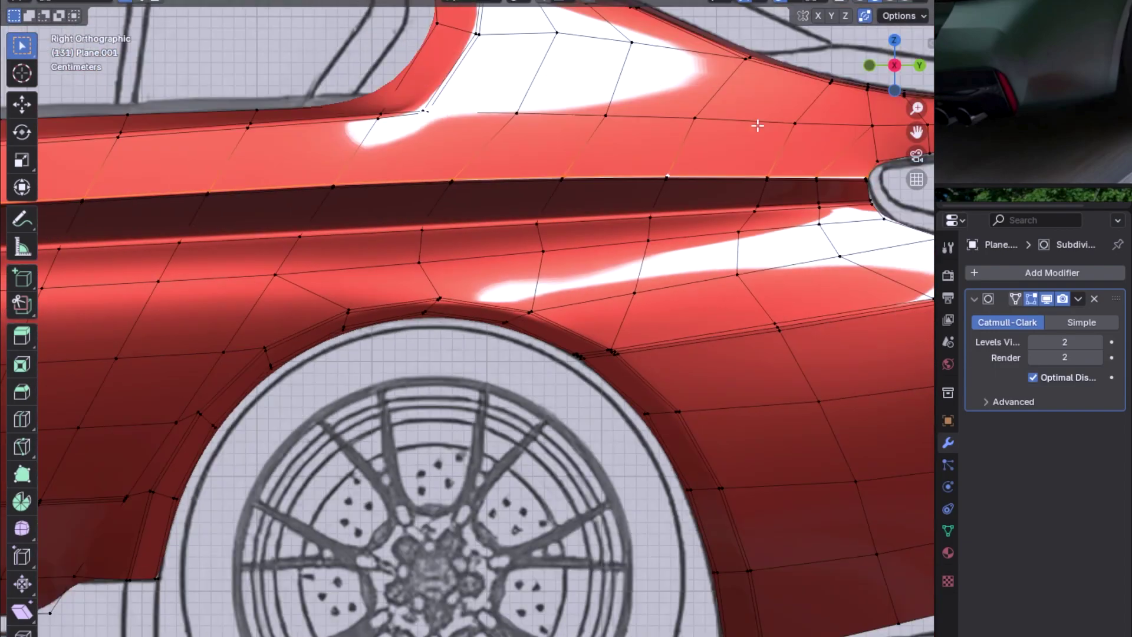
mouse_move(758, 121)
middle_mouse_down("shift")
mouse_move(720, 214)
mouse_move(822, 177)
mouse_move(848, 194)
mouse_move(804, 209)
middle_mouse_up("shift")
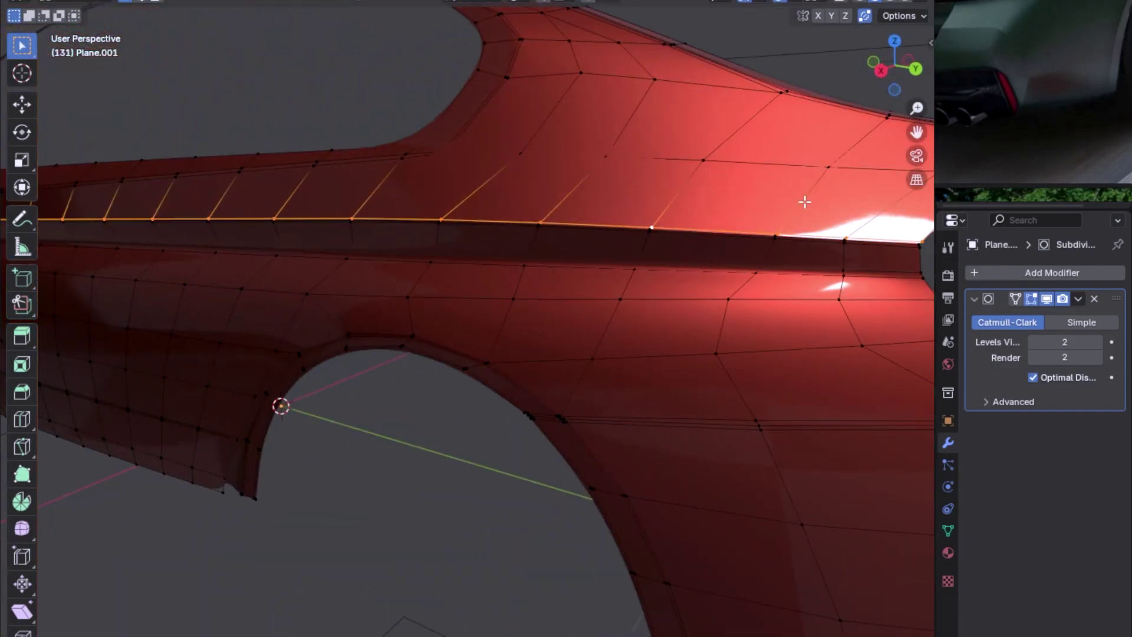
key("KP_7")
key("shift+z")
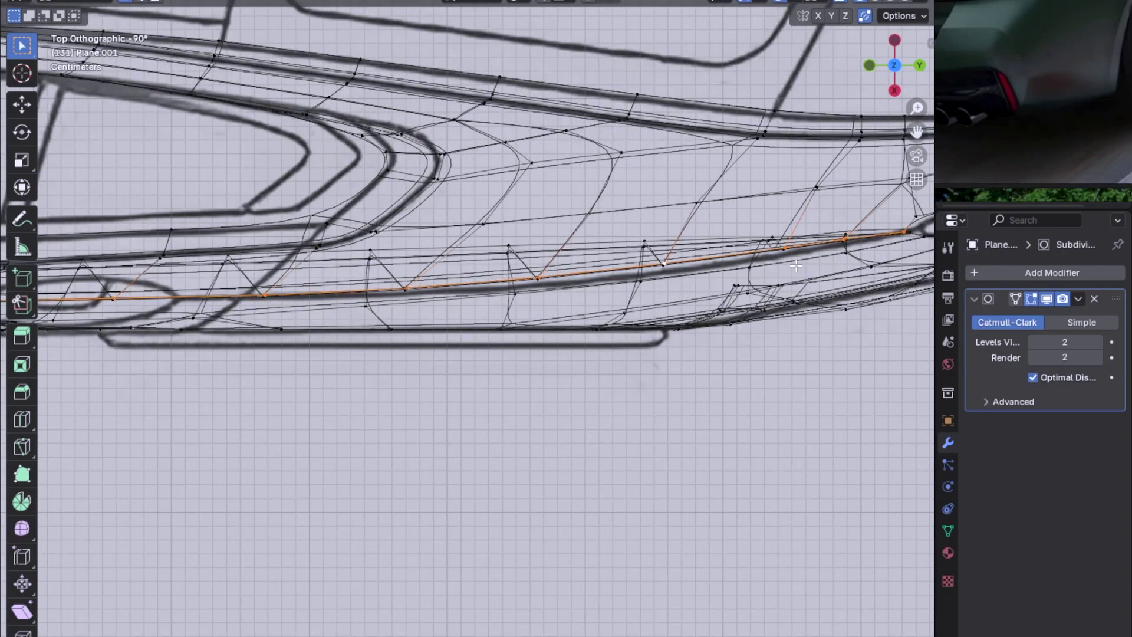
Step: Show the red panel in Rendered shading from the Right Orthographic view over the blueprint
scroll(370, 321, "down", 1)
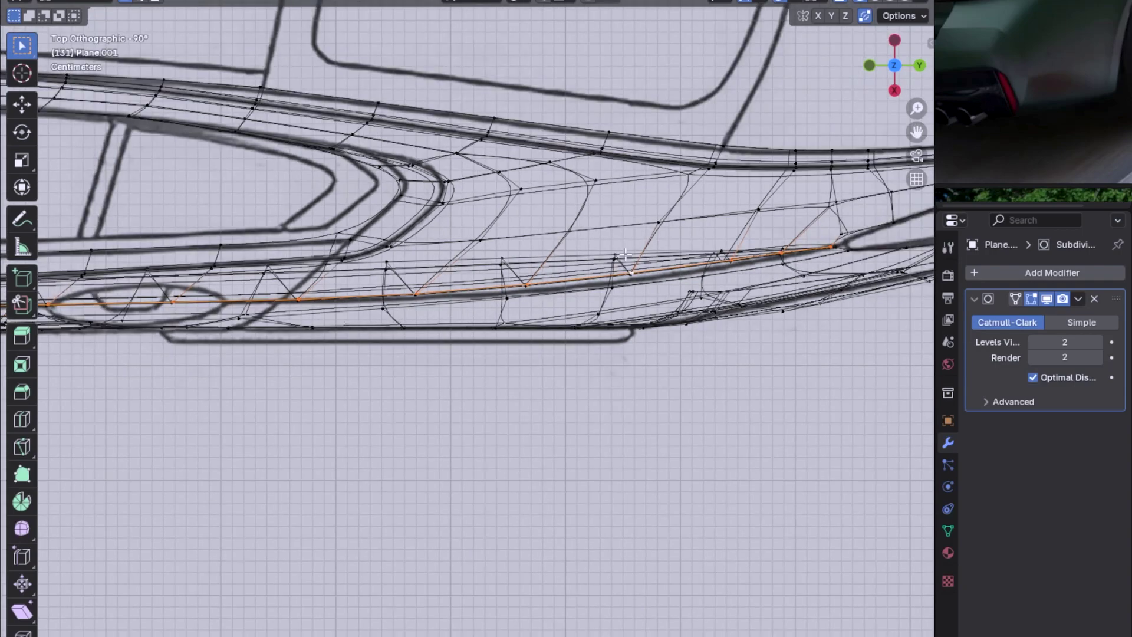
scroll(626, 254, "down", 2)
key("z")
left_click(755, 197)
middle_click_drag(546, 295, 702, 280)
scroll(765, 293, "up", 3)
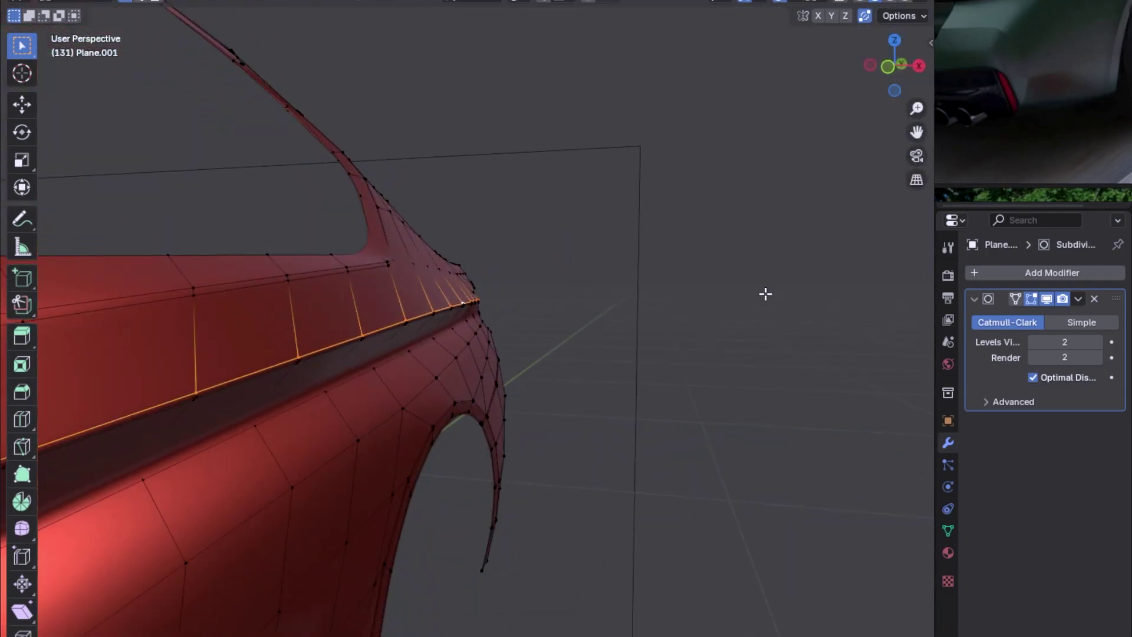
scroll(764, 296, "down", 2)
mouse_move(763, 299)
middle_mouse_down()
mouse_move(568, 321)
mouse_move(440, 318)
mouse_move(422, 344)
middle_mouse_up()
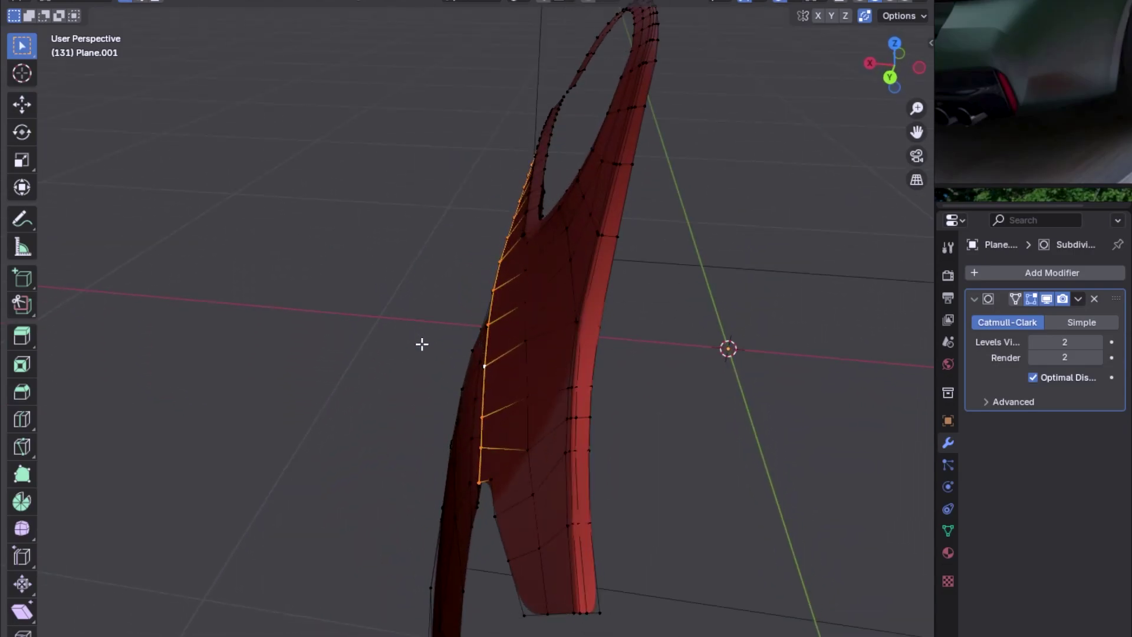
key("KP_7")
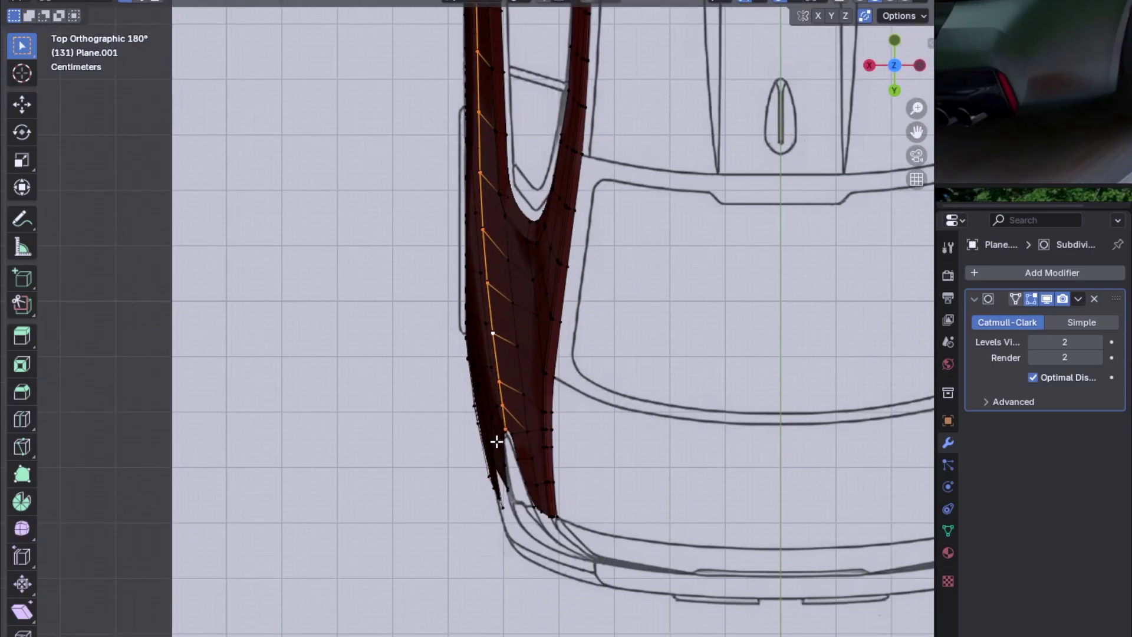
scroll(463, 145, "down", 2)
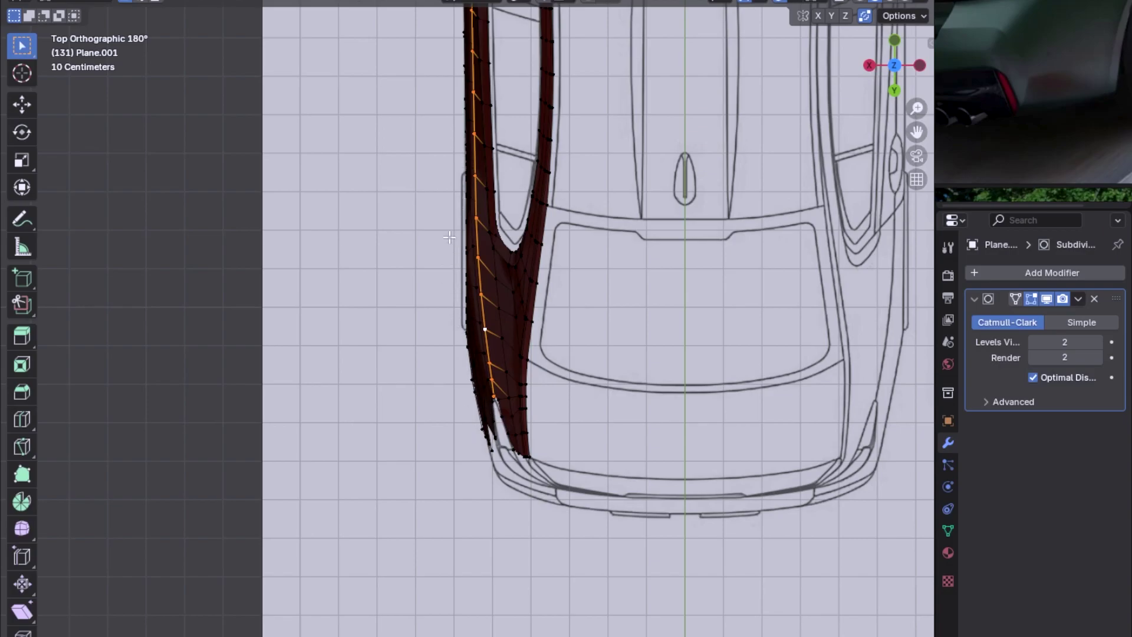
key("z")
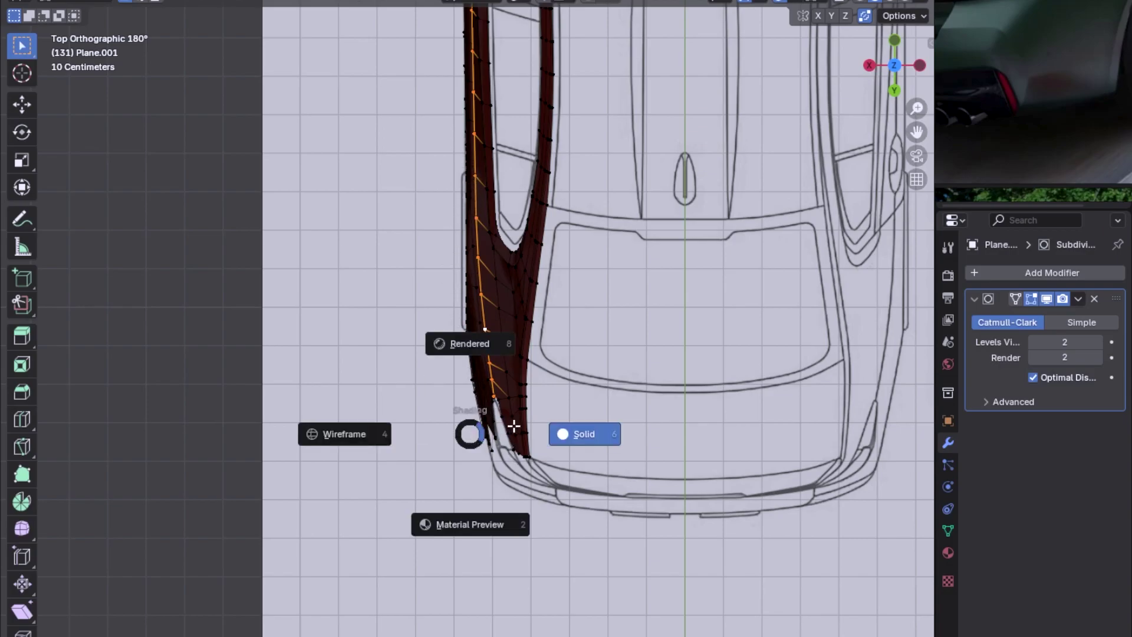
left_click(505, 430)
key("KP_3")
scroll(531, 387, "up", 2)
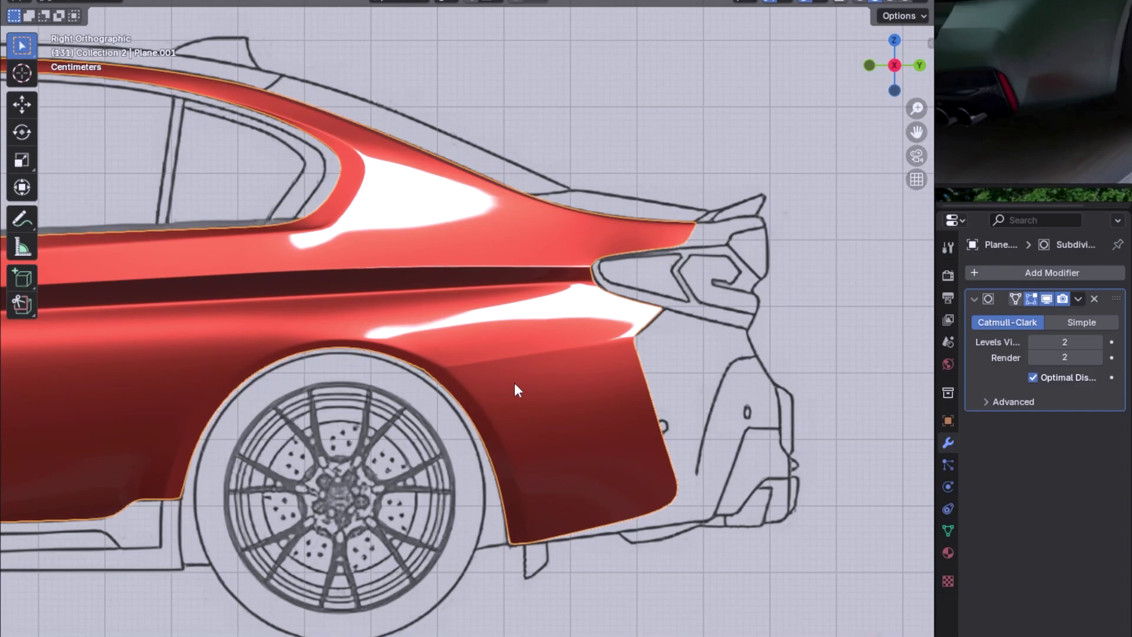
Step: Enter Edit Mode, frame the fender corner, and show the wireframe from the Back view
scroll(683, 295, "up", 2)
key("Tab")
scroll(557, 333, "up", 2)
scroll(714, 348, "up", 2)
scroll(713, 349, "down", 2)
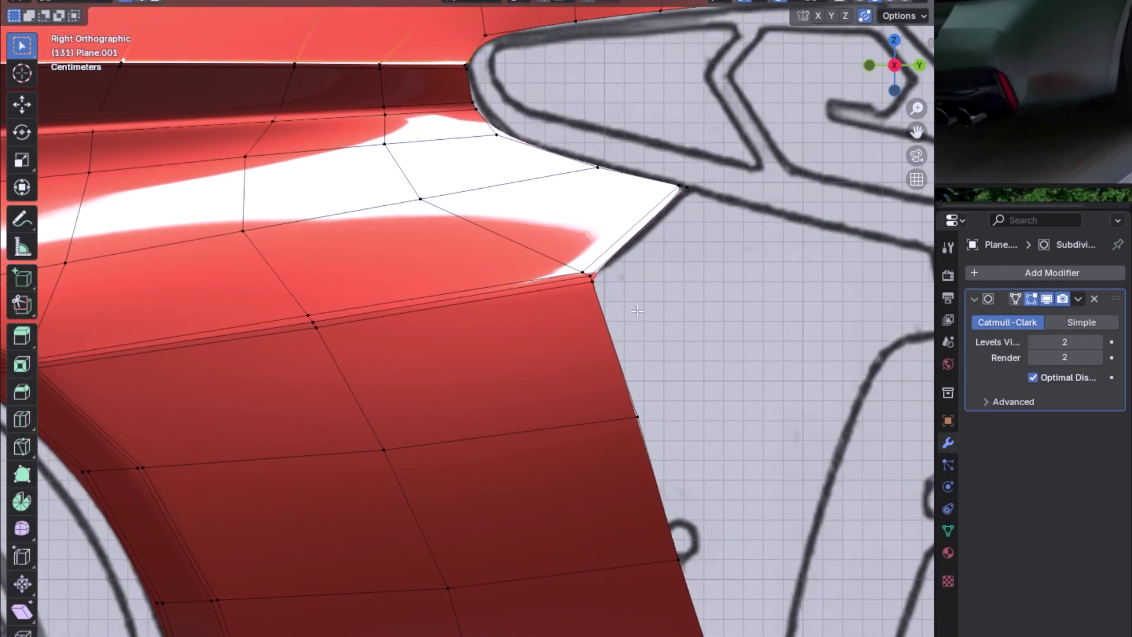
scroll(713, 354, "down", 1)
scroll(701, 318, "down", 2)
scroll(560, 295, "up", 2)
middle_click_drag(556, 301, 357, 328, "shift")
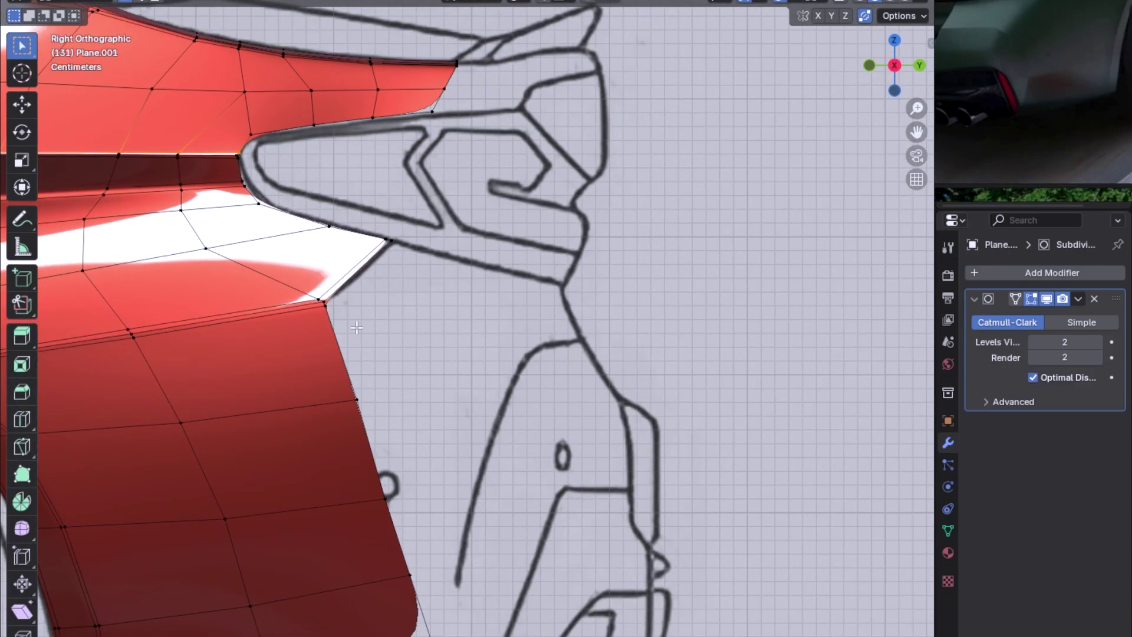
scroll(377, 275, "up", 1)
key("ctrl+KP_1")
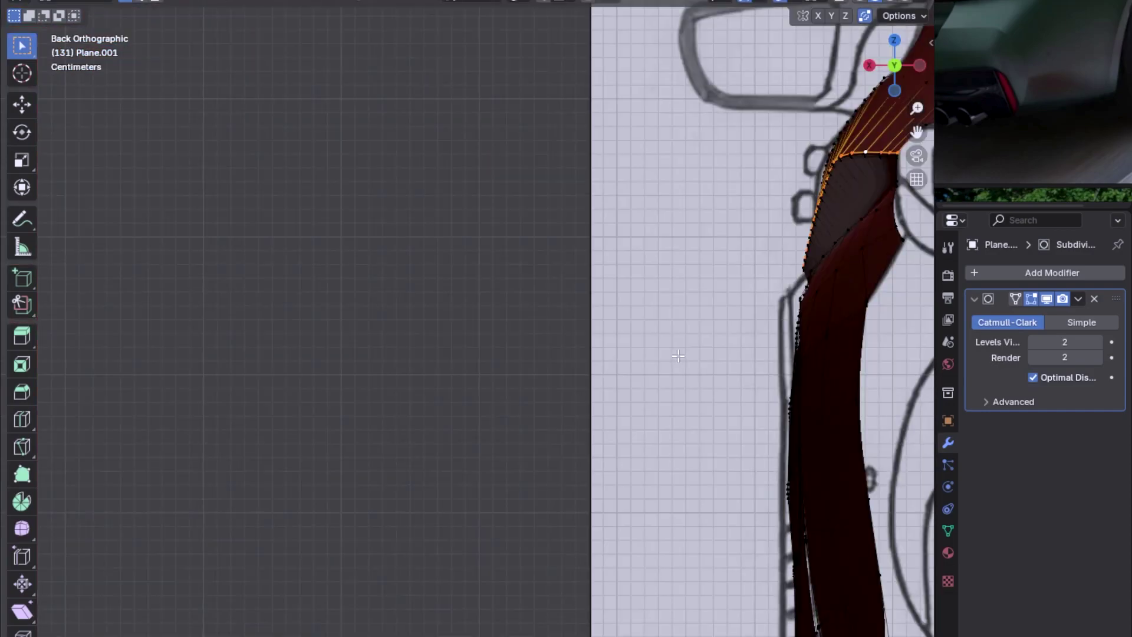
scroll(587, 345, "down", 3)
key("KP_3")
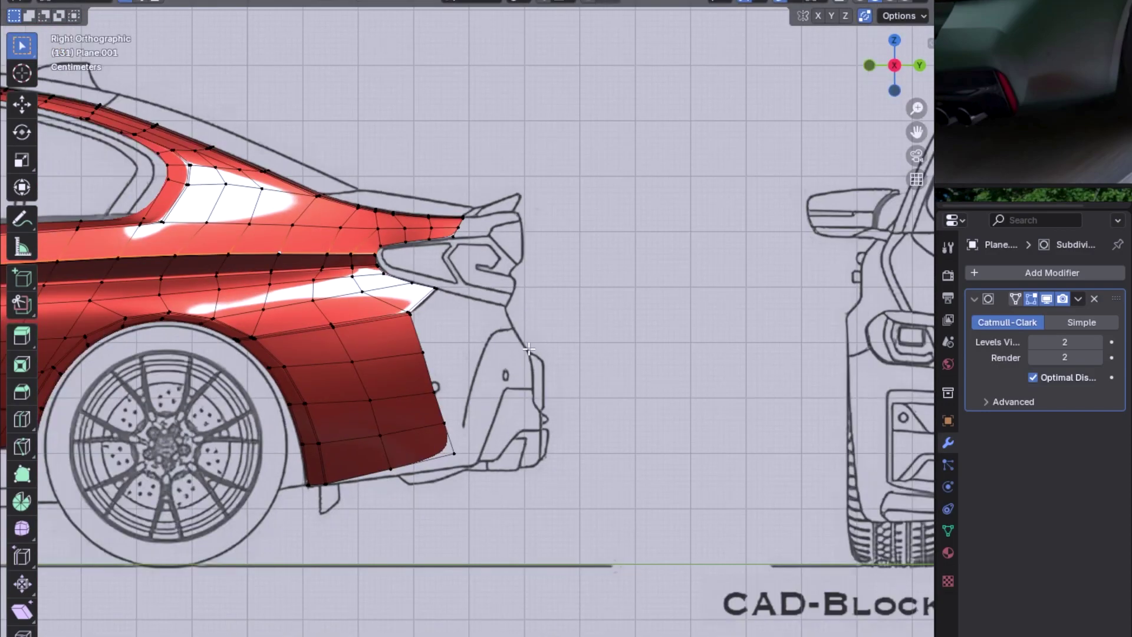
key("ctrl+KP_1")
key("shift+z")
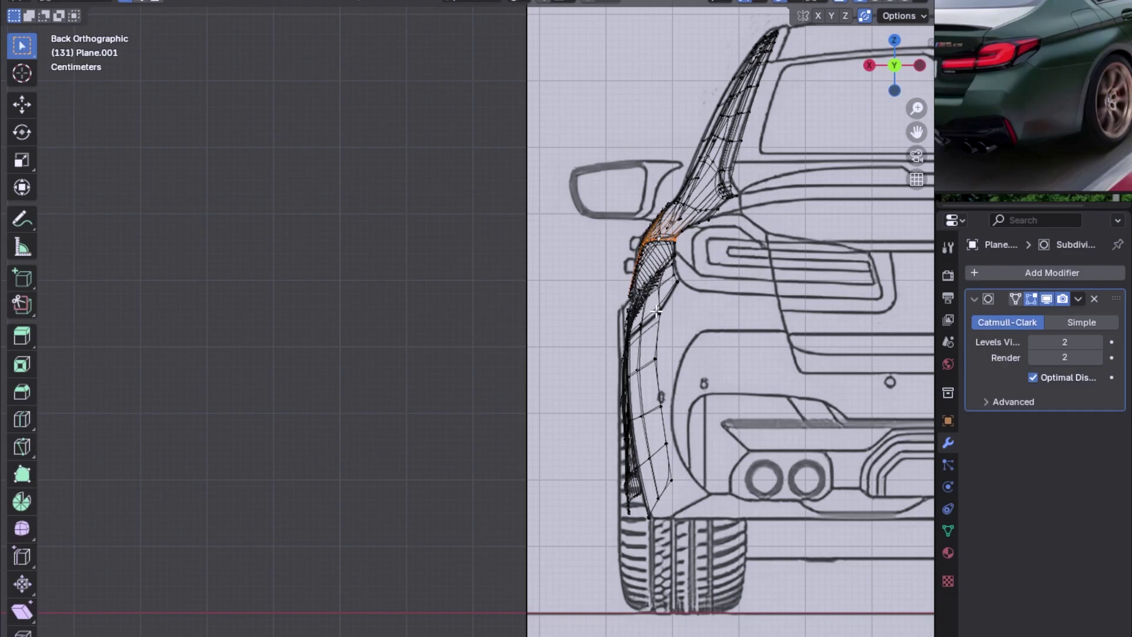
Step: Duplicate the selected rear-quarter edge and move the copy toward the bumper corner
middle_click_drag(627, 321, 599, 315)
key("ctrl+KP_1")
key("KP_3")
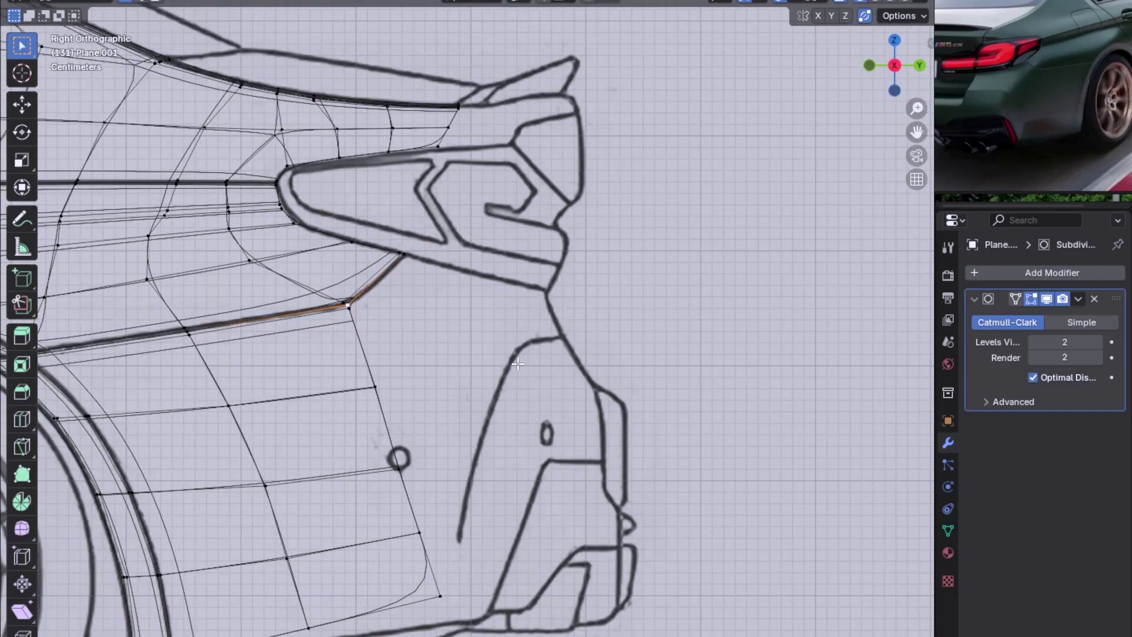
key("shift+d")
left_click(634, 336)
key("ctrl+KP_1")
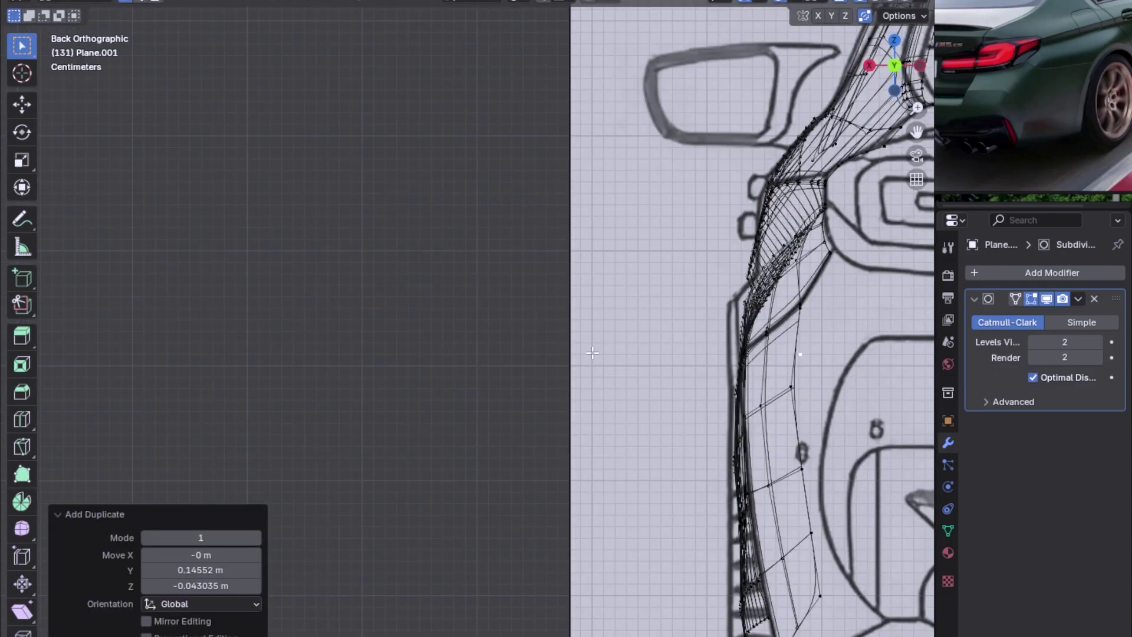
scroll(593, 352, "down", 3)
key("g")
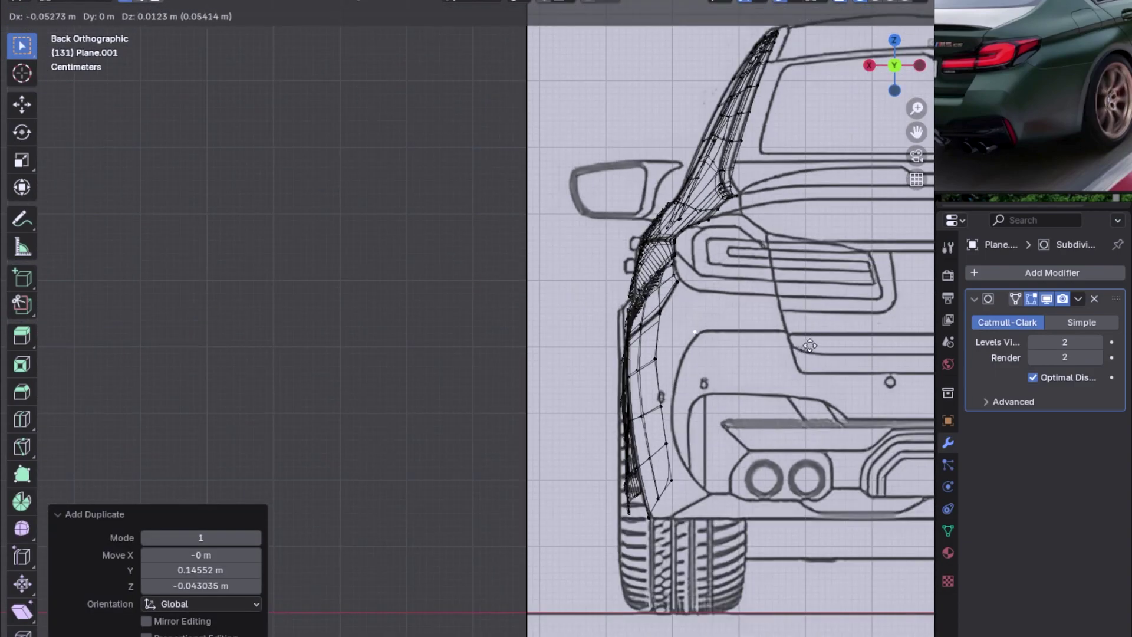
left_click(843, 342)
key("KP_3")
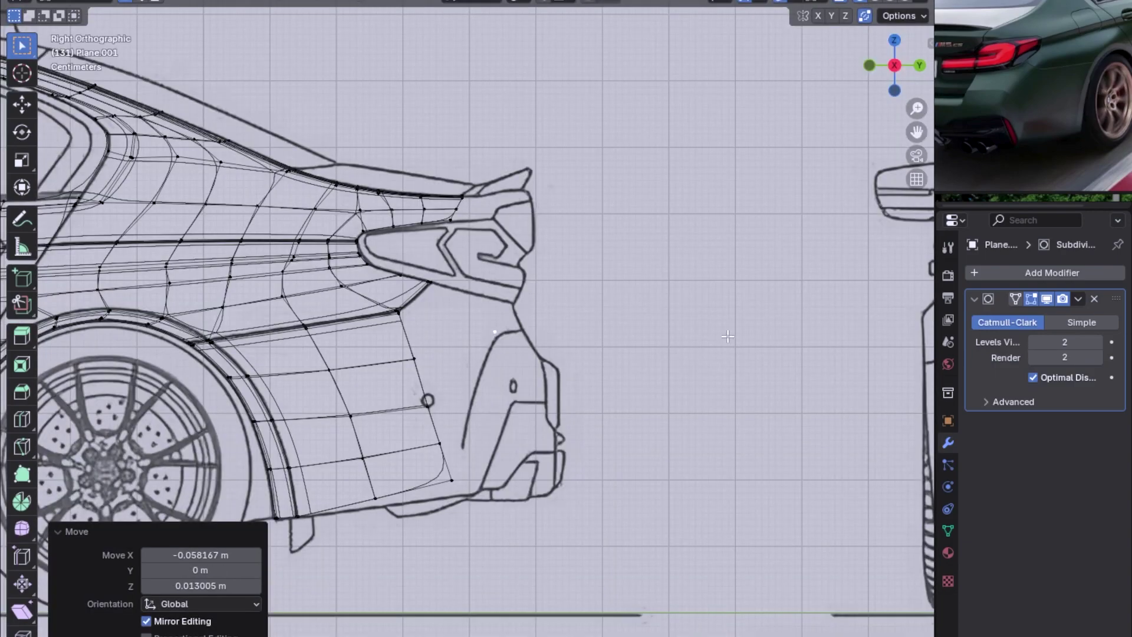
scroll(523, 371, "up", 2)
Step: Extrude a new vertex from the copied edge's end and slide it along Y
left_click(375, 318, "shift")
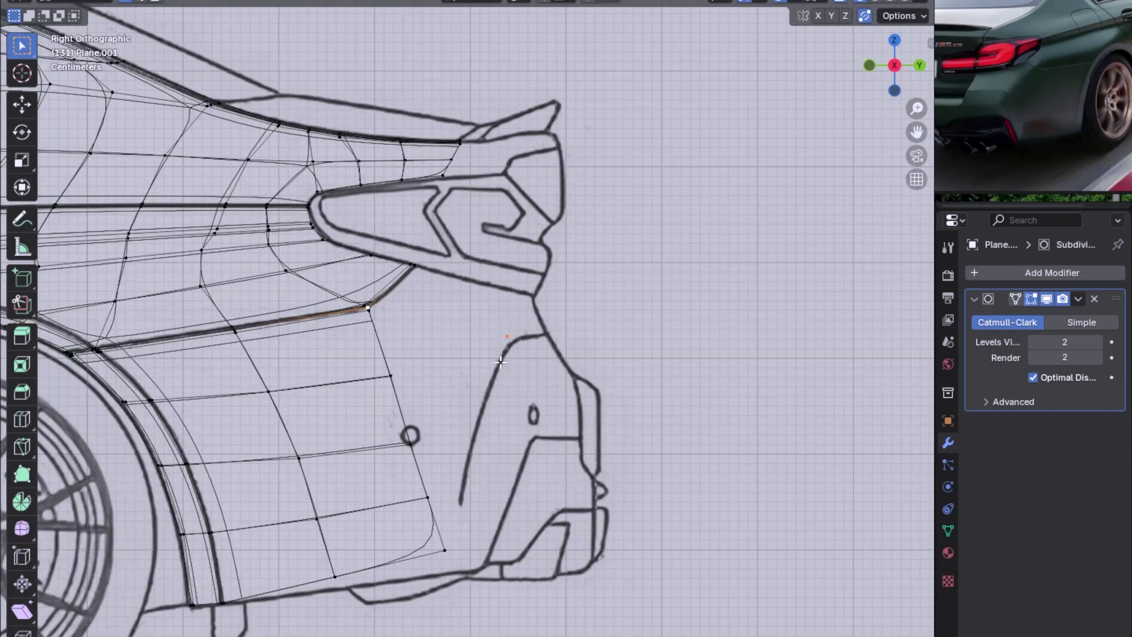
key("ctrl+KP_1")
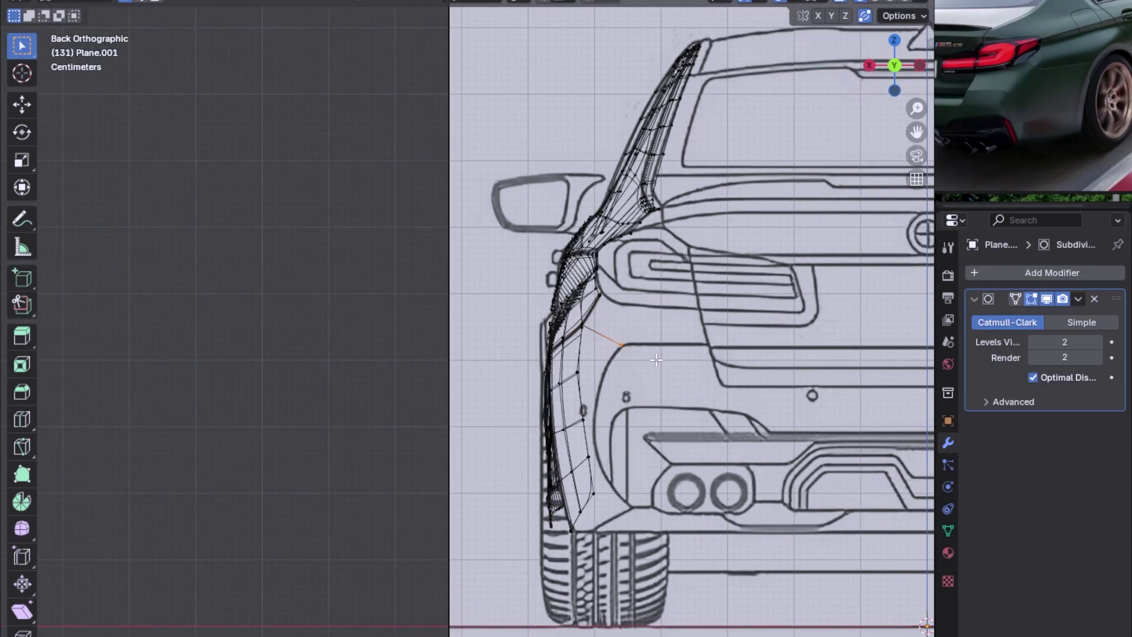
key("e")
left_click(747, 353)
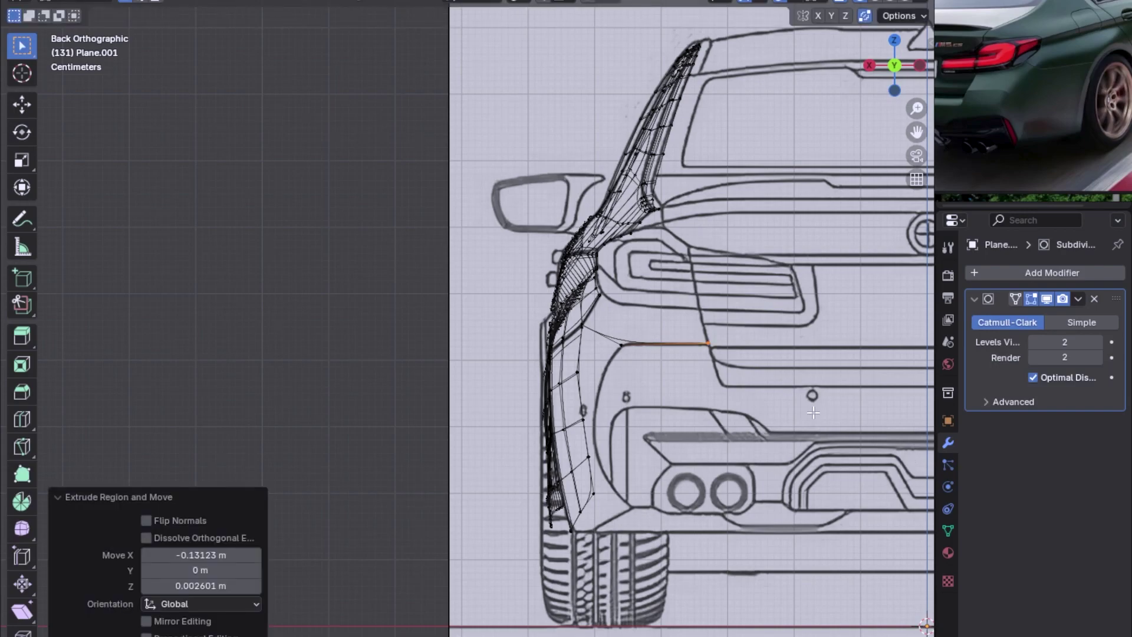
key("KP_3")
scroll(593, 405, "up", 1)
key("g")
key("x")
key("y")
left_click(570, 367)
Step: Nudge the extruded vertex slightly along Z and select the strip's outer edge
scroll(541, 383, "up", 1)
scroll(542, 382, "up", 1)
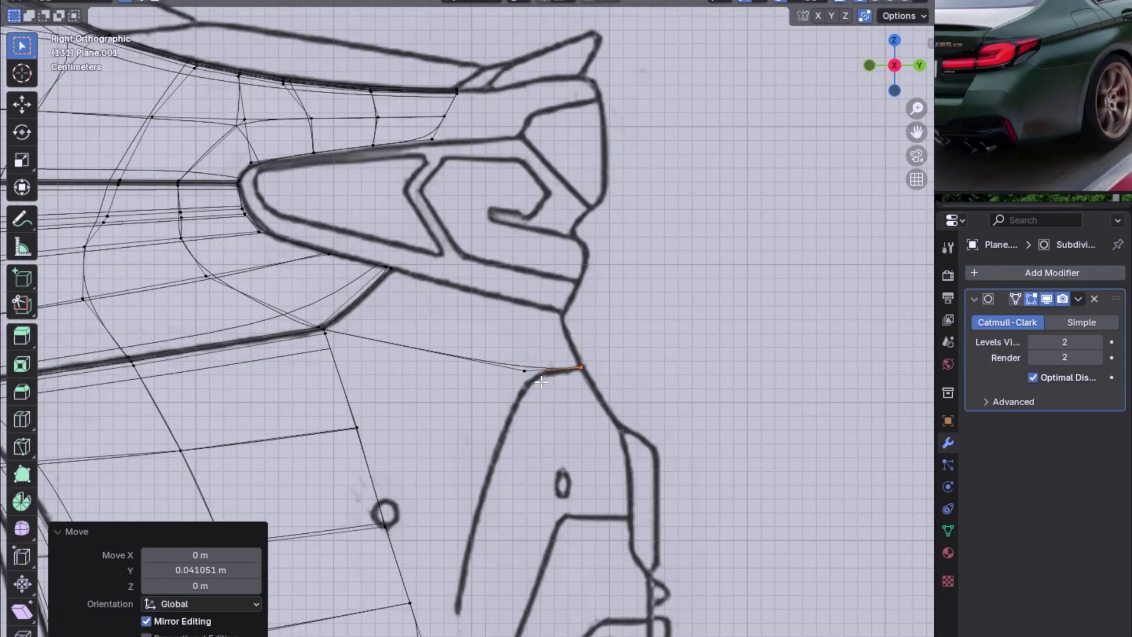
scroll(521, 368, "down", 3)
key("ctrl+KP_1")
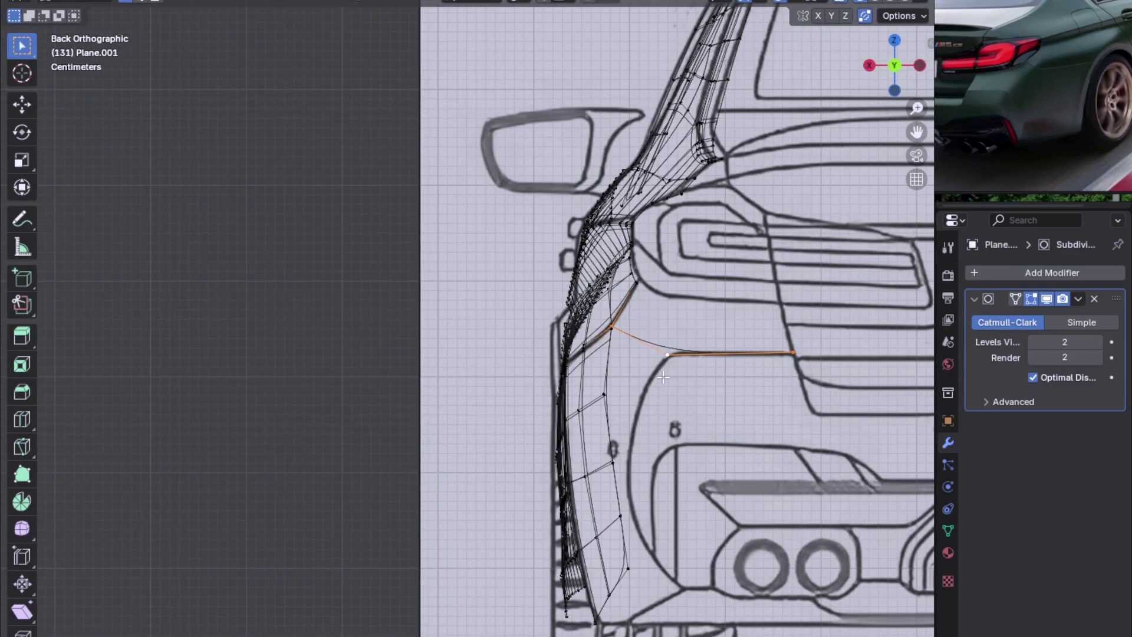
key("g")
key("z")
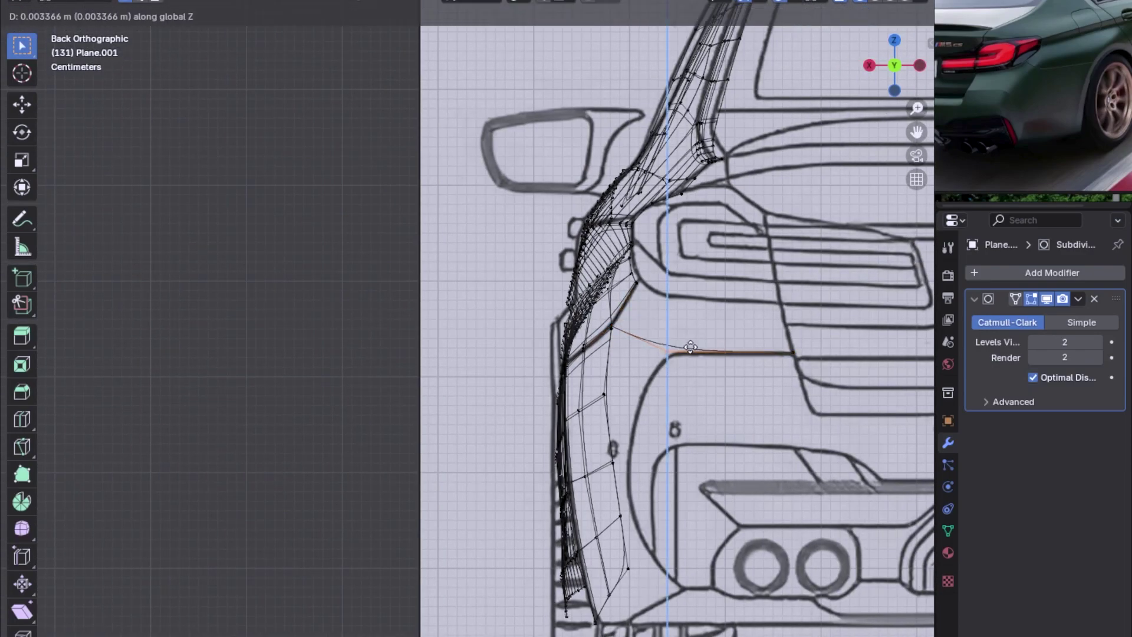
left_click(687, 344)
key("KP_3")
key("ctrl+KP_1")
left_click(651, 341)
key("KP_3")
left_click(531, 353)
Step: Extrude the selected edge down toward the bumper and shift its lower vertex along X
key("e")
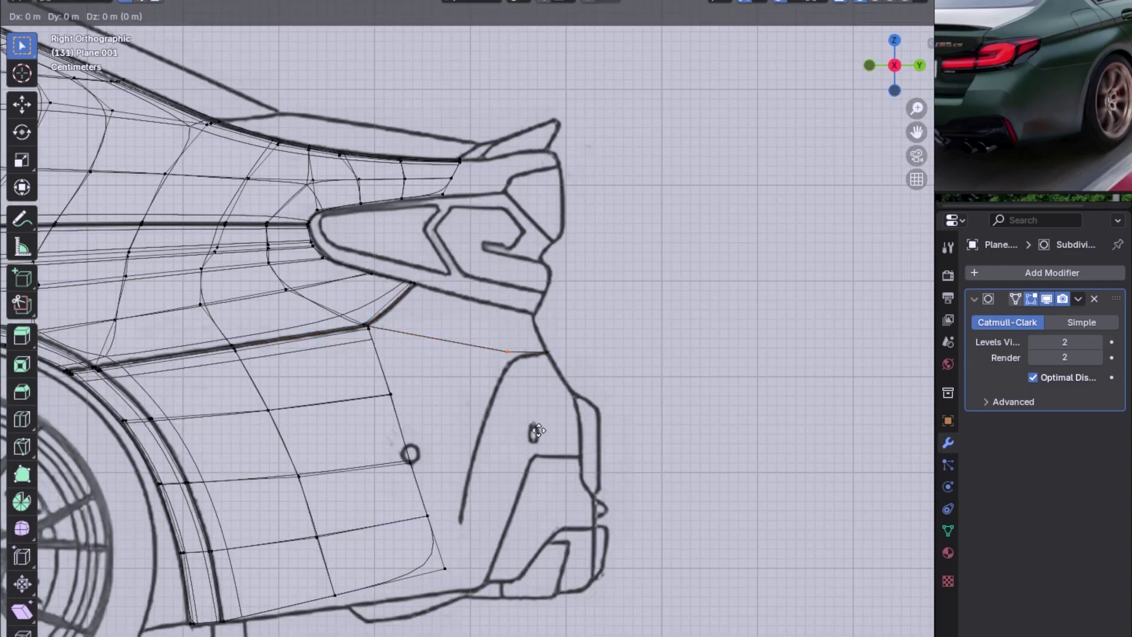
left_click(217, 122)
key("ctrl+KP_1")
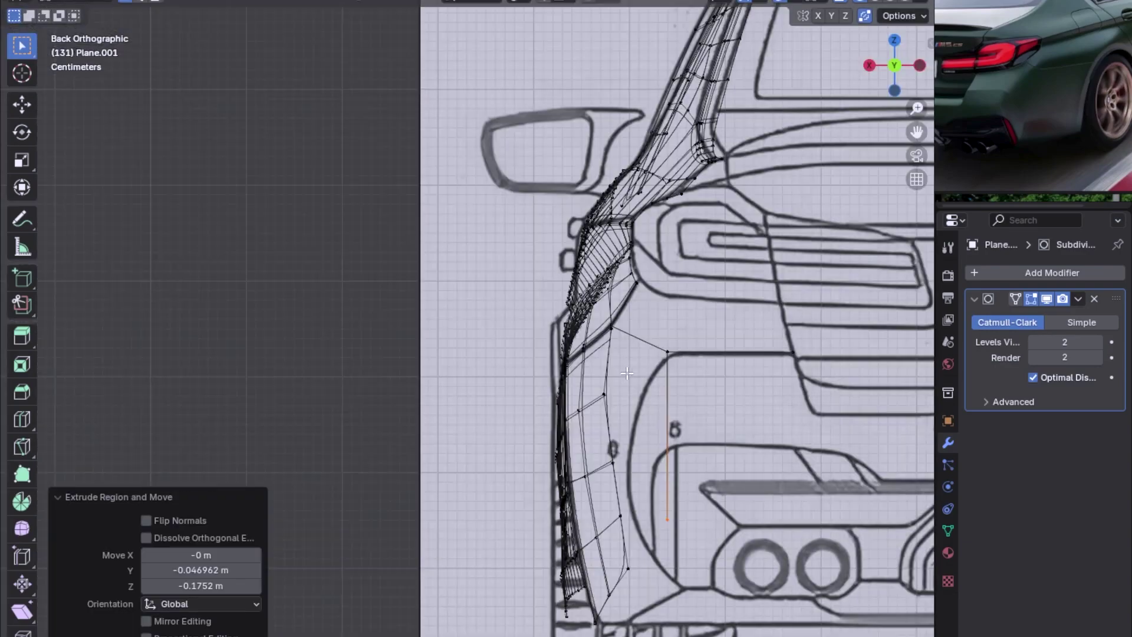
scroll(697, 358, "up", 2)
key("g")
key("x")
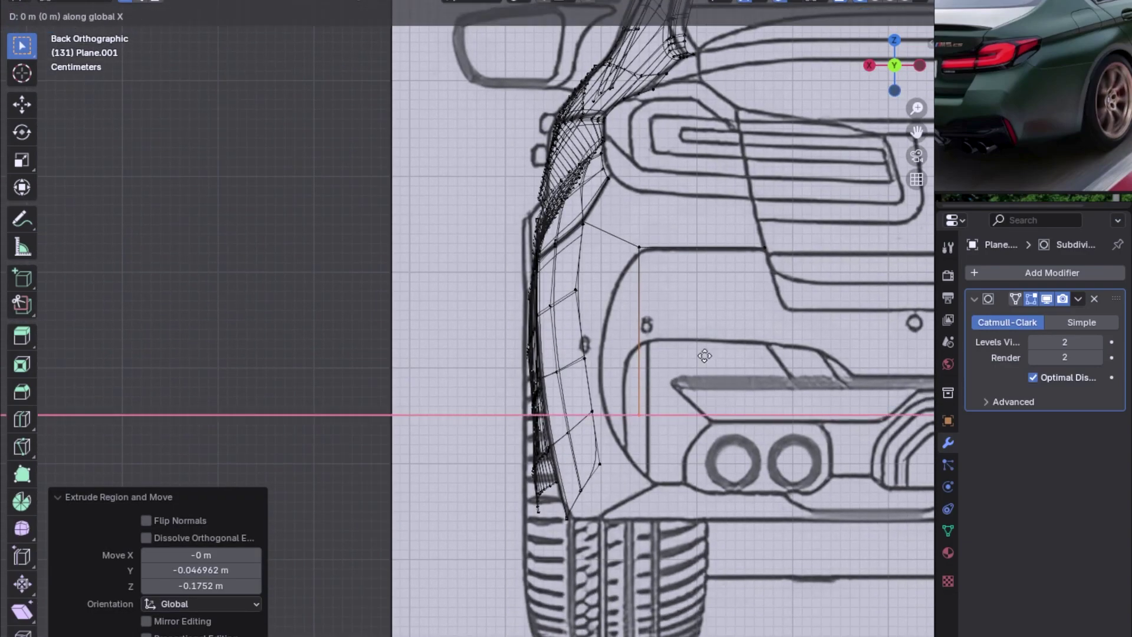
left_click(558, 221)
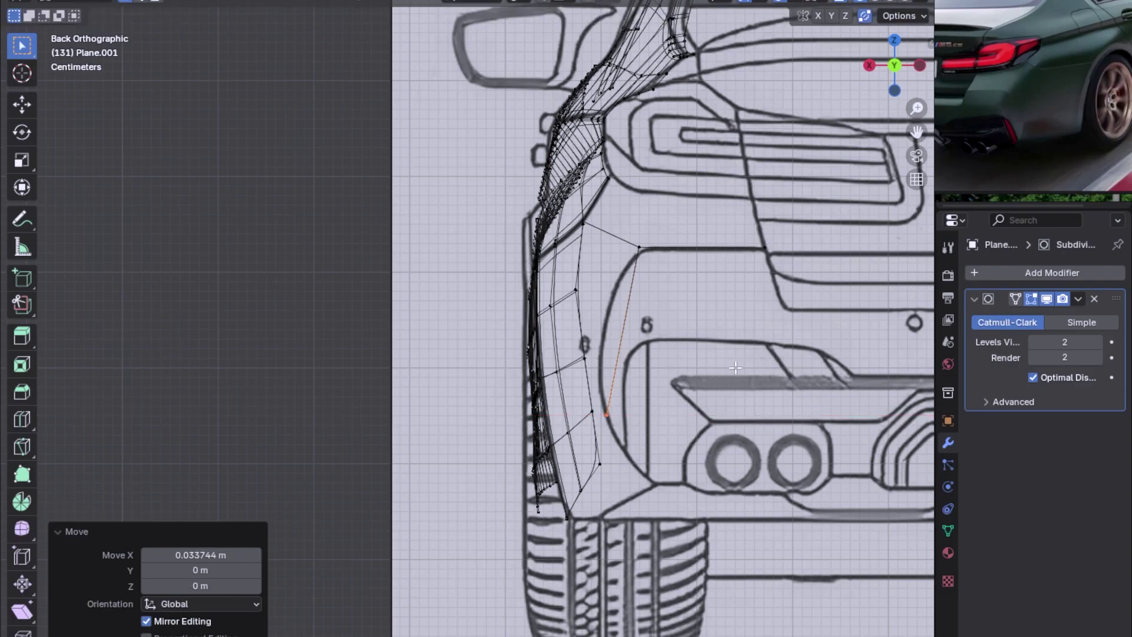
Step: Add two loop cuts along the new edge and reposition the cut vertices
key("ctrl+r")
left_click(633, 328)
key("g")
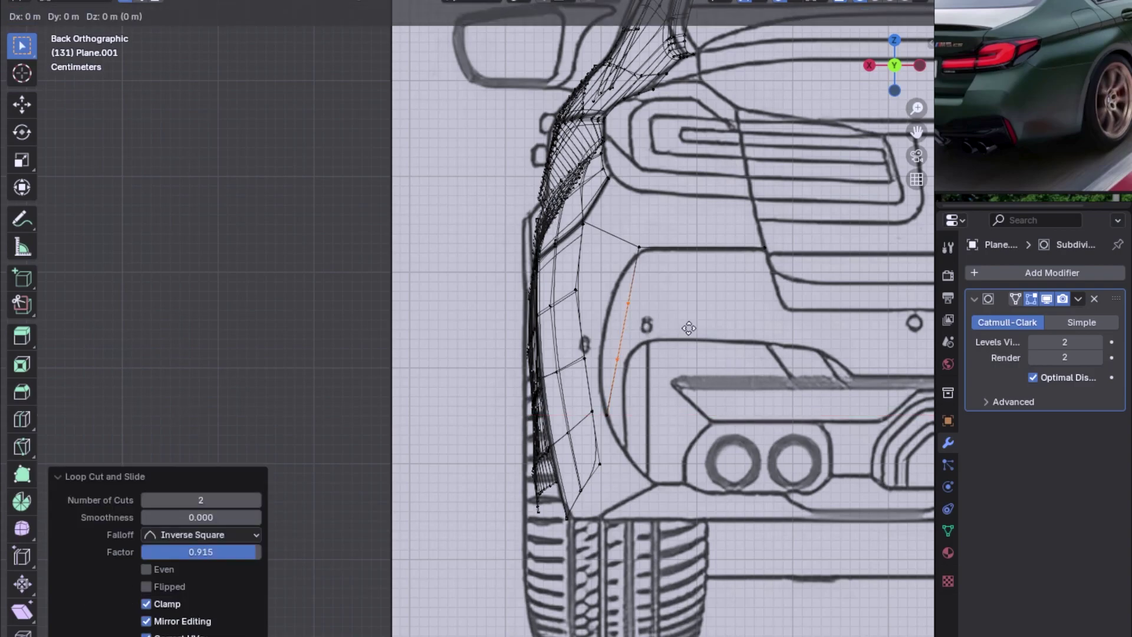
left_click(522, 313)
Step: In the right side view, move the new edge's vertices onto the bumper outline
key("KP_3")
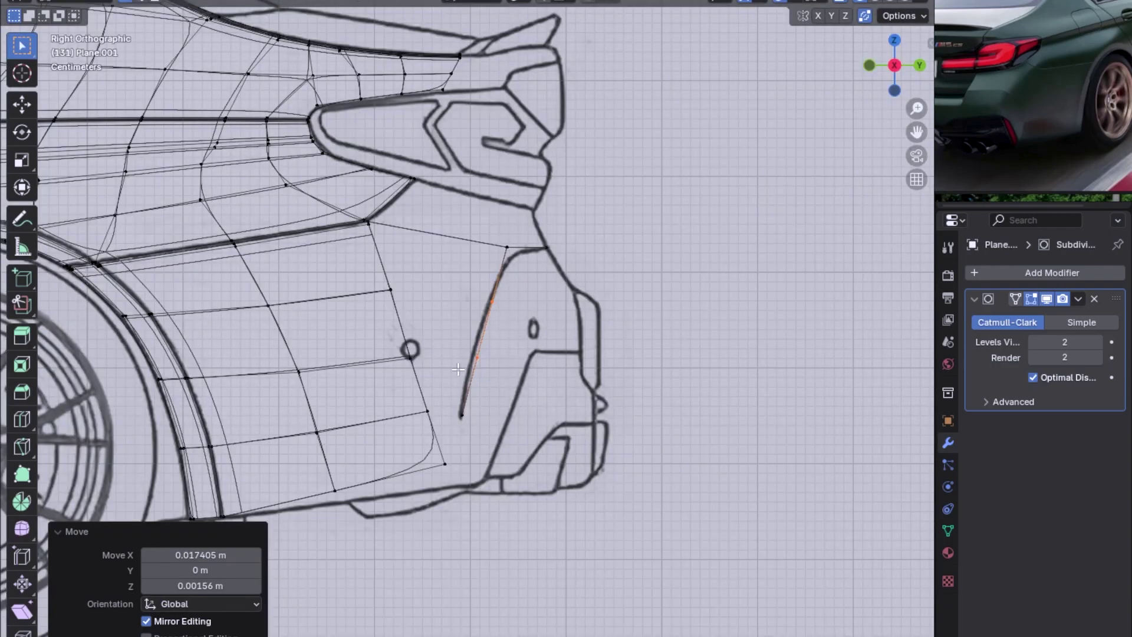
left_click(515, 290)
key("g")
left_click(506, 325)
left_click(476, 357)
key("g")
key("x")
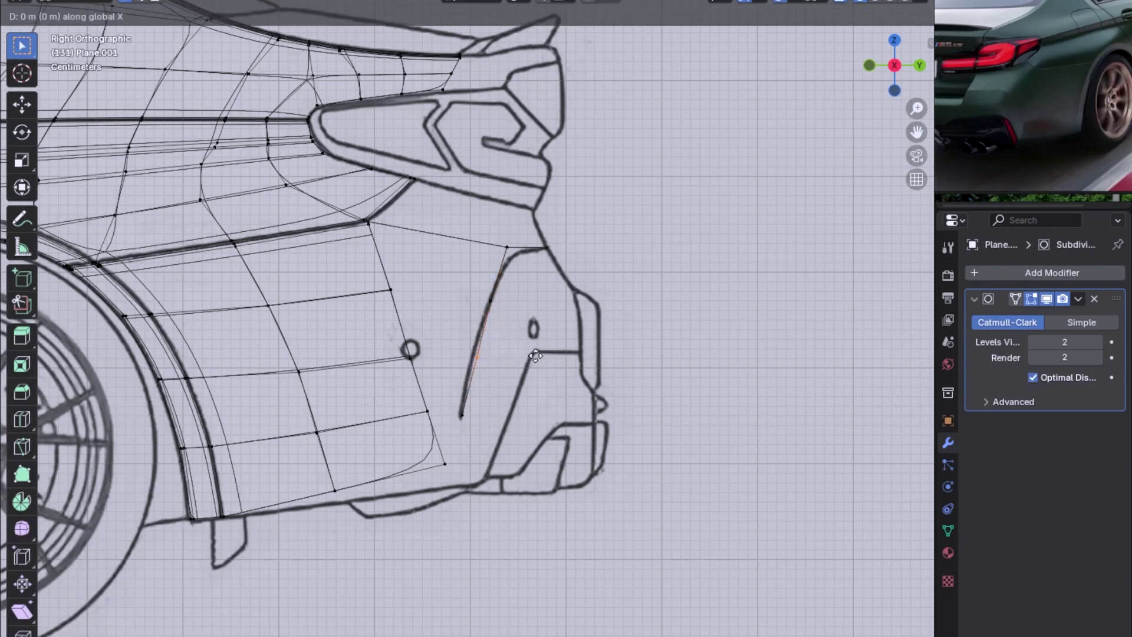
left_click(494, 319)
Step: Fill a face beside the bumper's short edge, then a second face above it
scroll(466, 419, "down", 3)
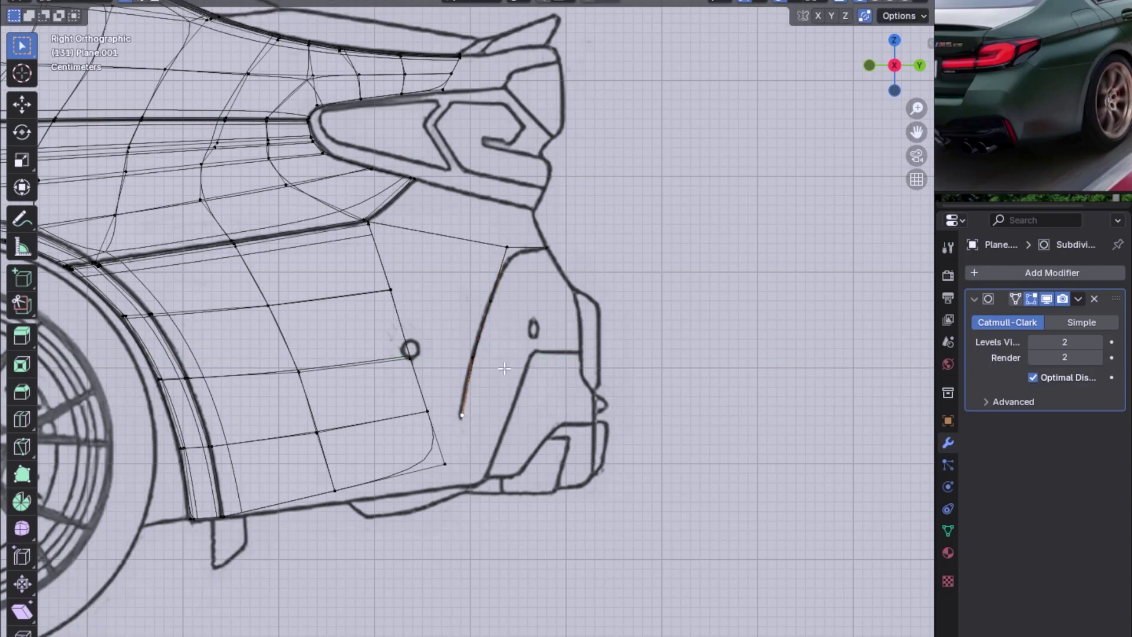
key("ctrl+KP_1")
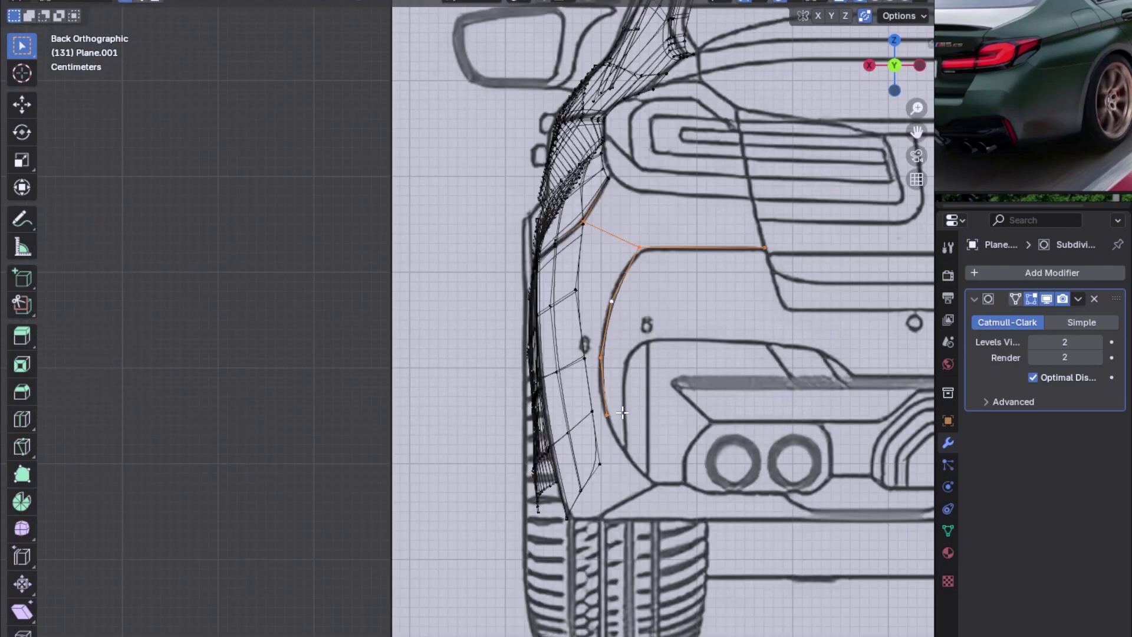
left_click(623, 412)
scroll(625, 412, "up", 1)
key("f")
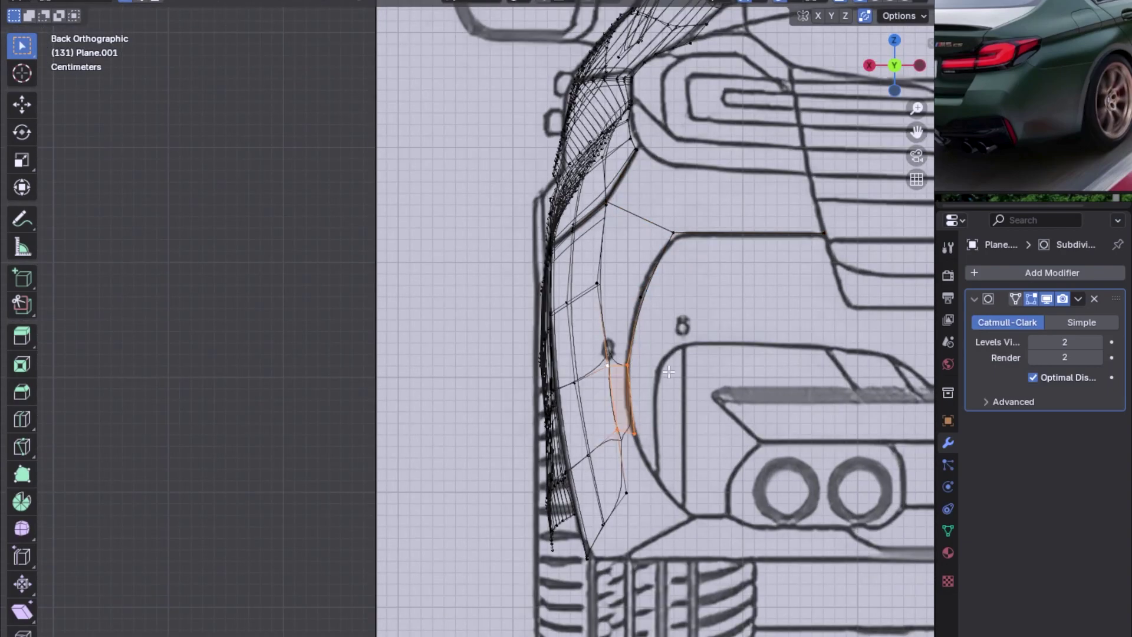
left_click_drag(628, 370, 630, 370)
key("f")
Step: Select the edges bounding the next gap in the corner patch
scroll(675, 346, "up", 2)
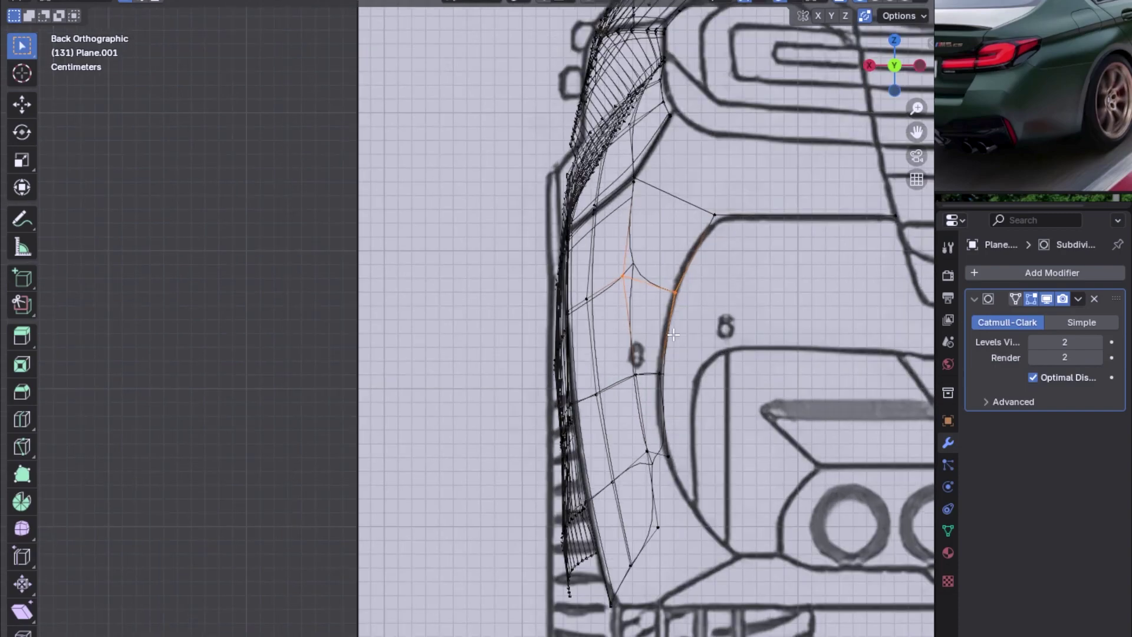
scroll(655, 280, "up", 2)
scroll(676, 254, "up", 2)
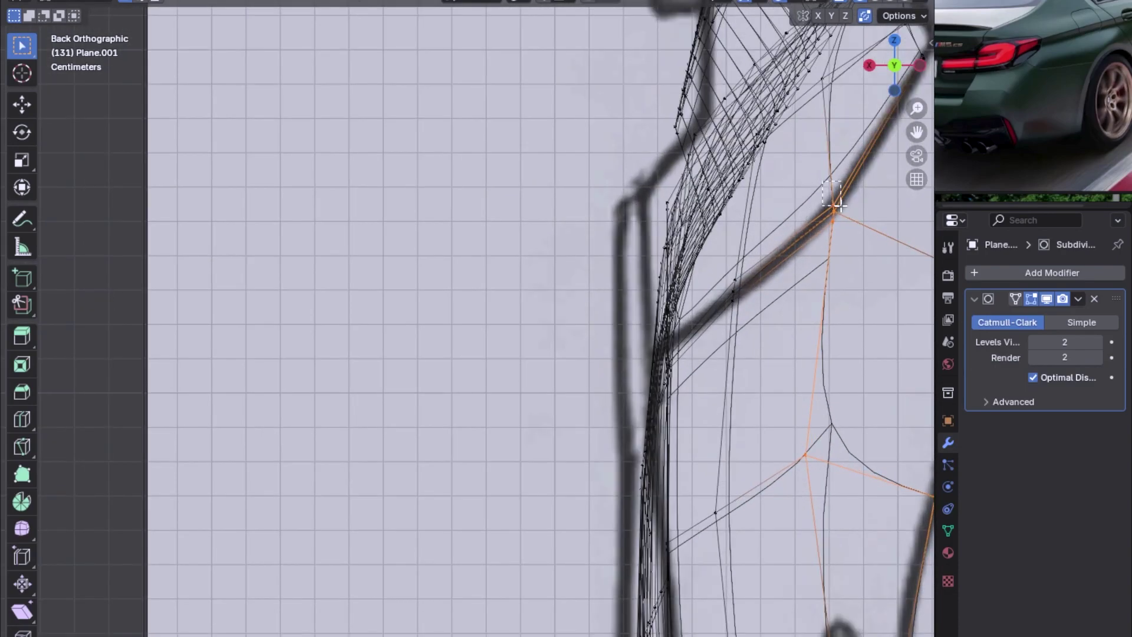
left_click_drag(824, 183, 839, 204)
scroll(836, 203, "down", 2)
scroll(784, 294, "down", 2)
Step: Fill the remaining gap with a face and switch the viewport to Solid shading
key("f")
key("z")
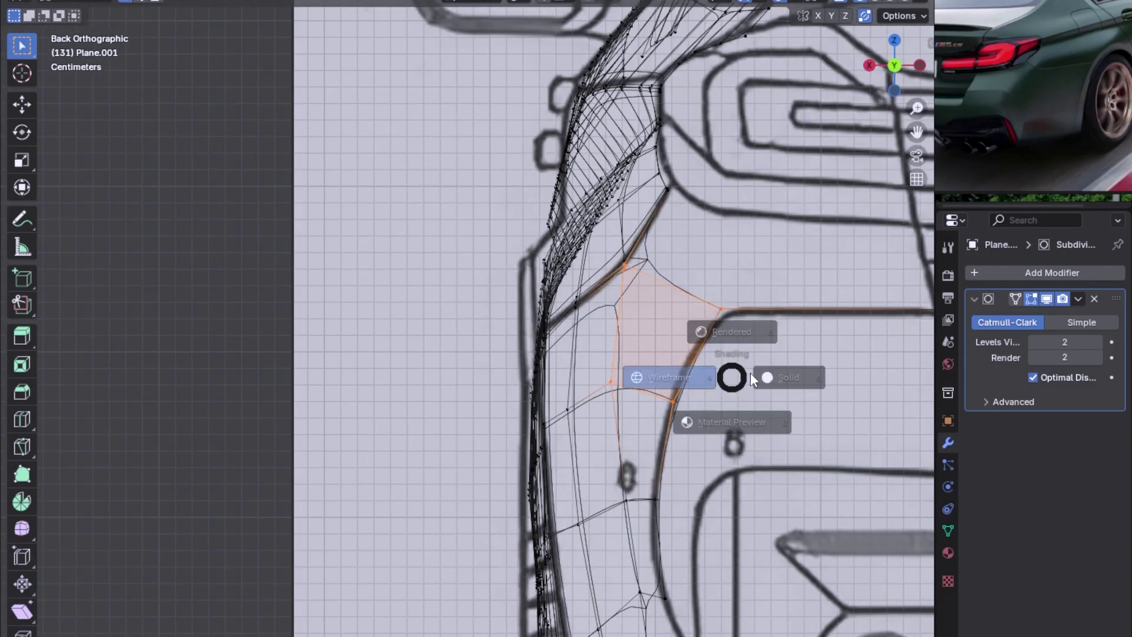
left_click(648, 365)
mouse_move(553, 306)
middle_mouse_down()
mouse_move(654, 329)
mouse_move(607, 343)
middle_mouse_up()
key("KP_3")
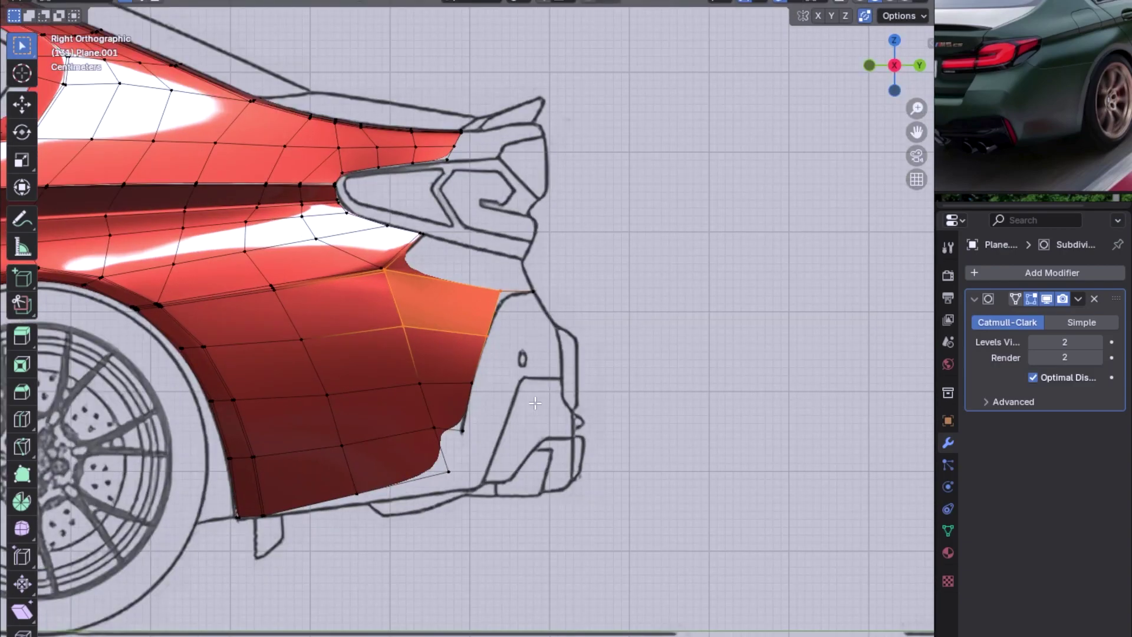
scroll(589, 366, "up", 2)
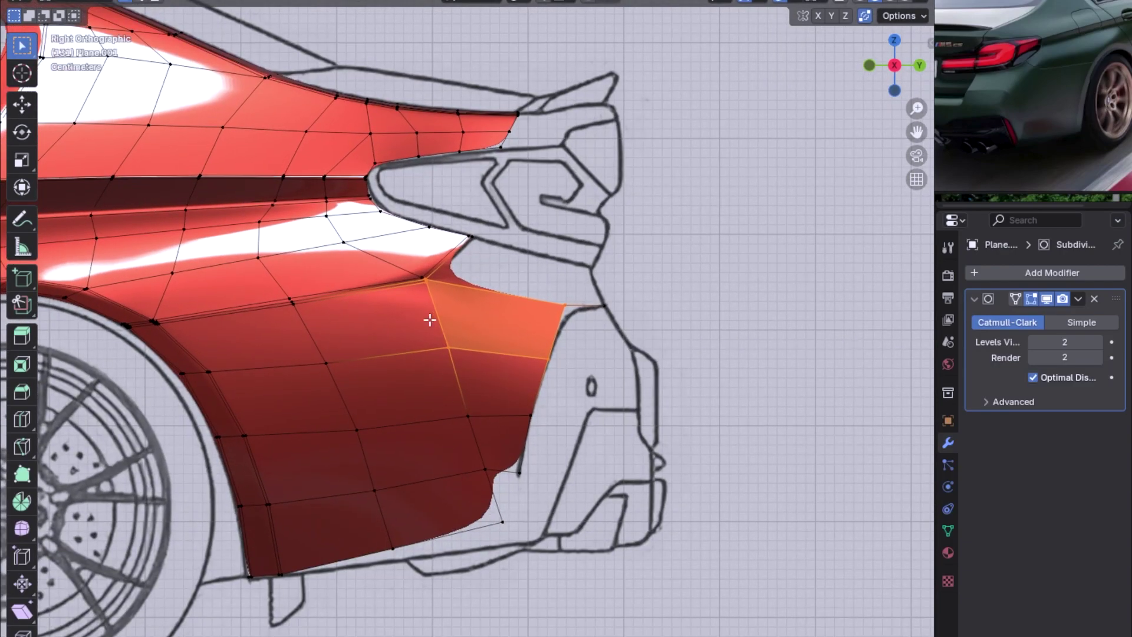
mouse_move(444, 427)
middle_mouse_down()
mouse_move(591, 364)
mouse_move(310, 301)
mouse_move(341, 364)
mouse_move(413, 412)
mouse_move(604, 326)
middle_mouse_up()
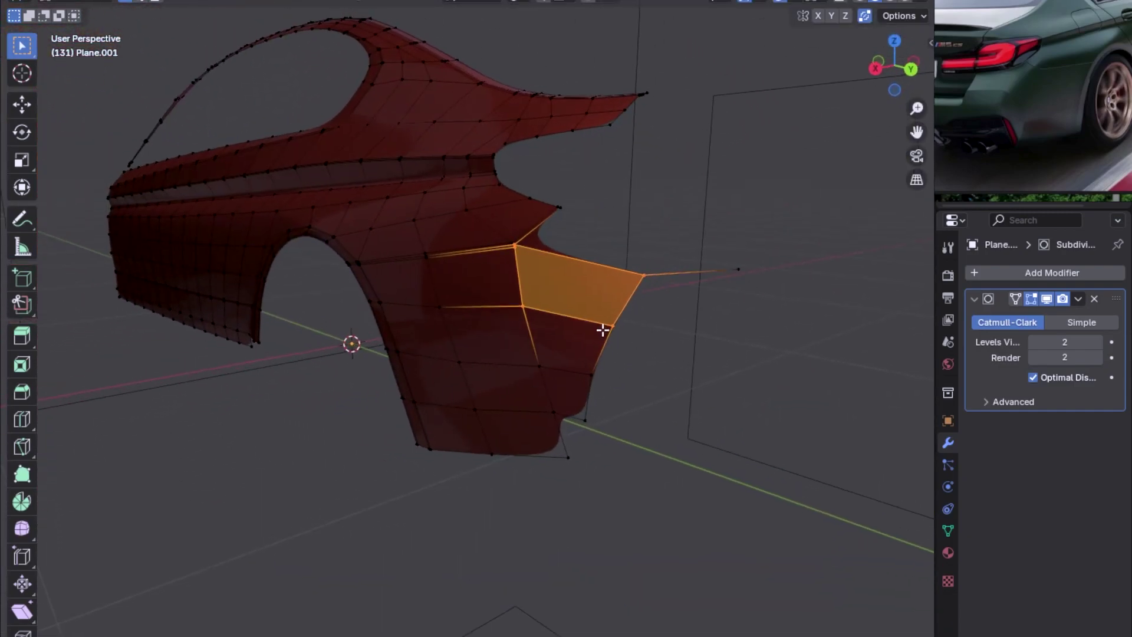
Step: Curve the first edge loop with LoopTools Curve at 100% influence and Y unlocked
left_click(605, 326)
left_click(342, 348, "ctrl")
mouse_move(386, 300)
middle_mouse_down()
mouse_move(341, 349)
mouse_move(637, 316)
mouse_move(339, 336)
middle_mouse_up()
right_click(338, 262)
mouse_move(250, 263)
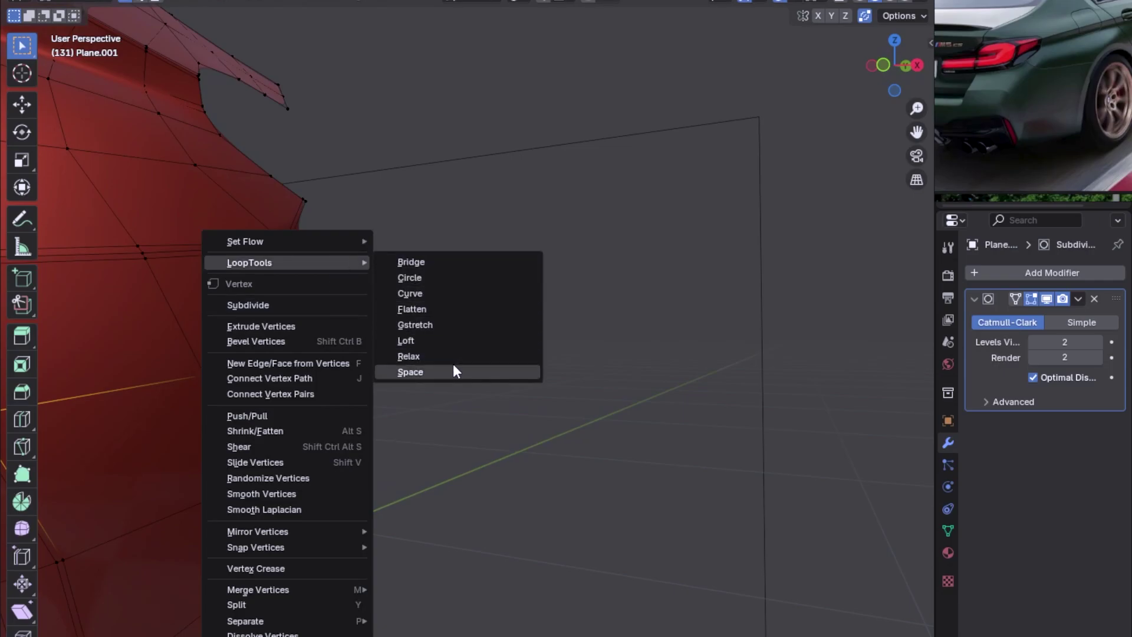
left_click(453, 296)
mouse_move(453, 296)
middle_mouse_down()
mouse_move(377, 323)
mouse_move(494, 297)
middle_mouse_up()
left_click_drag(177, 634, 259, 633)
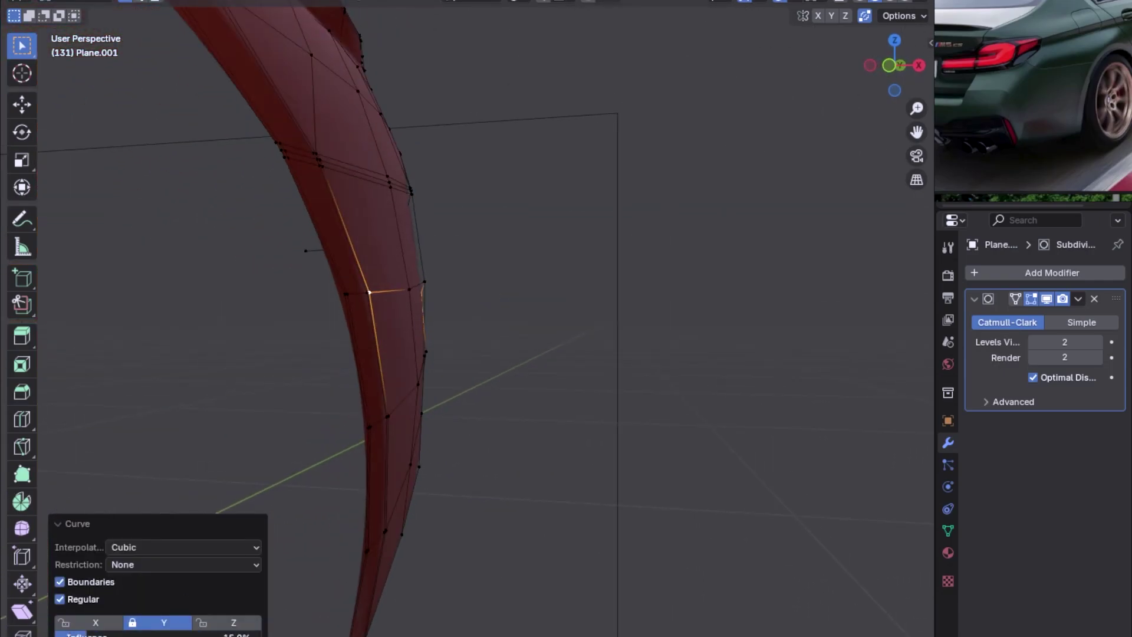
mouse_move(578, 397)
middle_mouse_down()
mouse_move(397, 296)
mouse_move(394, 324)
mouse_move(482, 300)
middle_mouse_up()
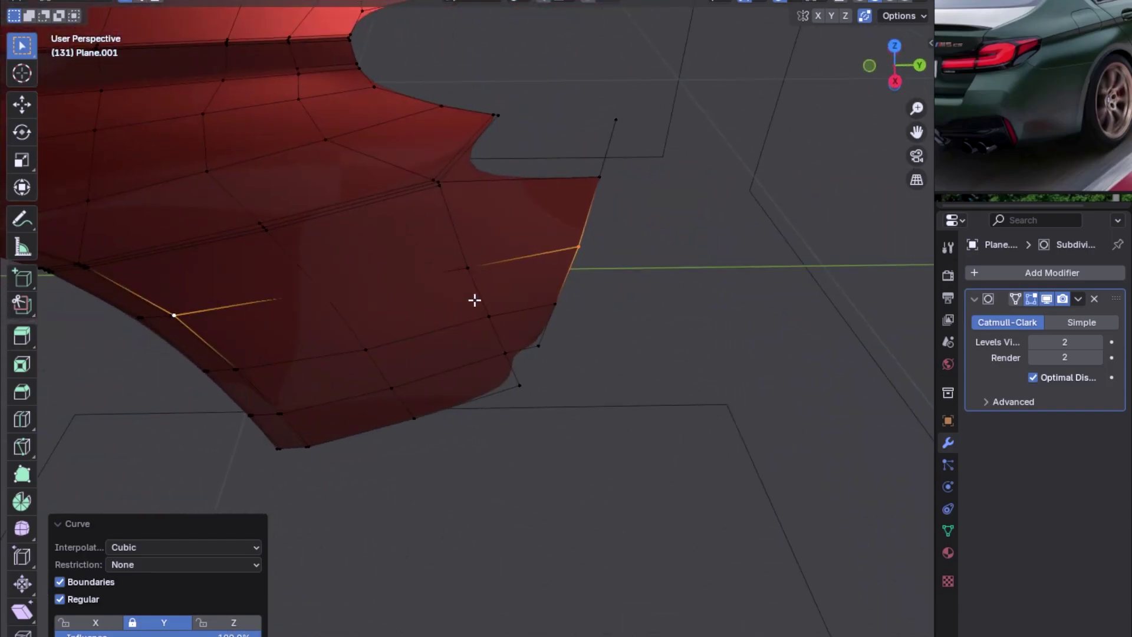
left_click(167, 623)
mouse_move(421, 281)
middle_mouse_down()
mouse_move(476, 238)
mouse_move(588, 226)
mouse_move(658, 240)
mouse_move(631, 319)
mouse_move(592, 253)
middle_mouse_up()
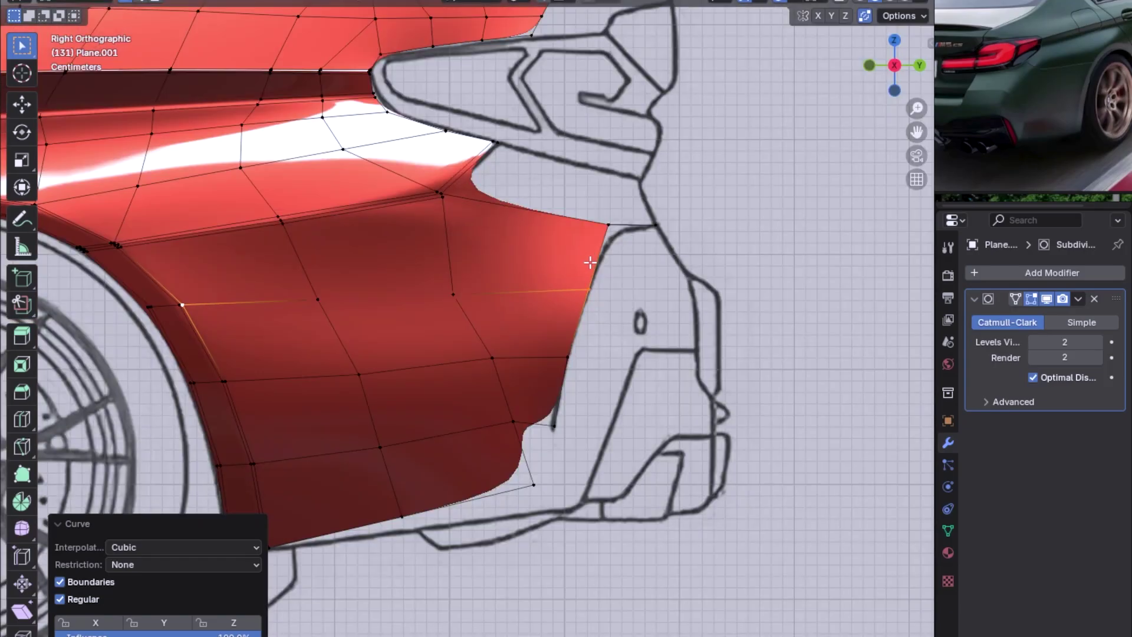
scroll(567, 286, "up", 3)
Step: Toggle X-ray and apply LoopTools Curve to two more edge loops on the patch
key("alt+z")
mouse_move(522, 280)
middle_mouse_down()
mouse_move(515, 228)
mouse_move(346, 94)
mouse_move(307, 118)
middle_mouse_up()
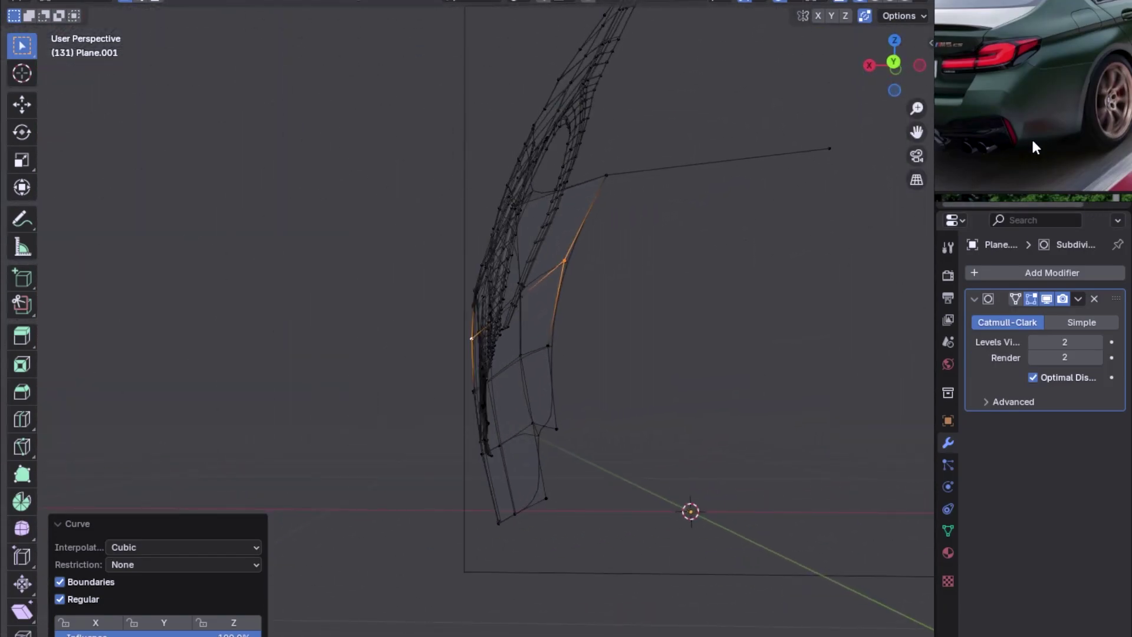
mouse_move(598, 379)
middle_mouse_down()
mouse_move(619, 334)
mouse_move(597, 357)
middle_mouse_up()
left_click(596, 357)
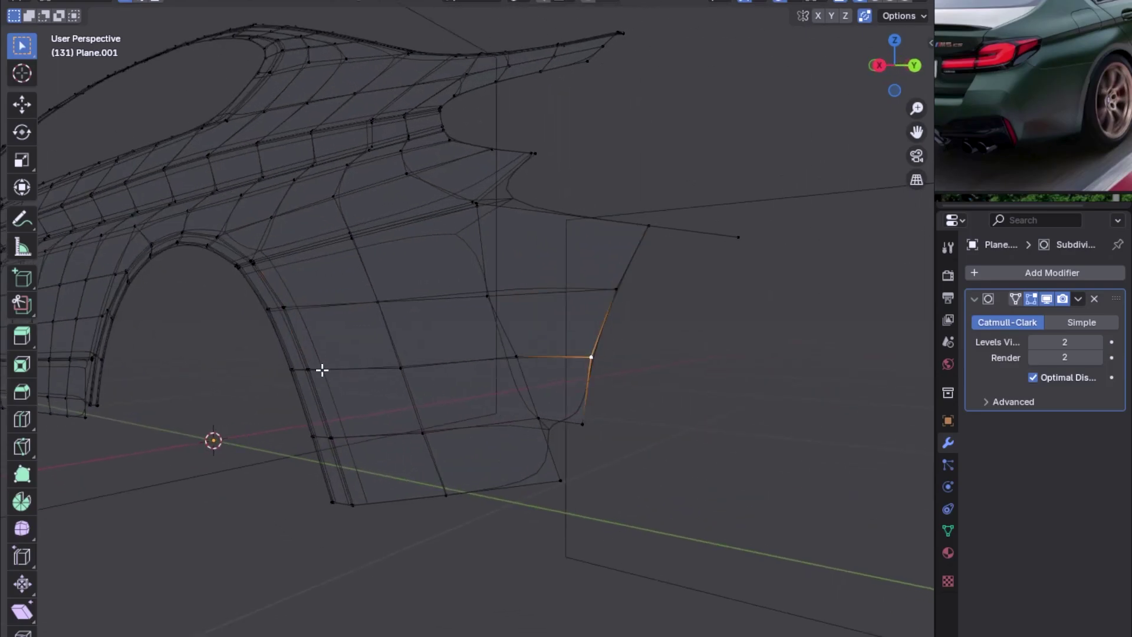
right_click(396, 363)
left_click(493, 291)
mouse_move(493, 292)
middle_mouse_down()
mouse_move(667, 407)
mouse_move(695, 362)
mouse_move(565, 382)
middle_mouse_up()
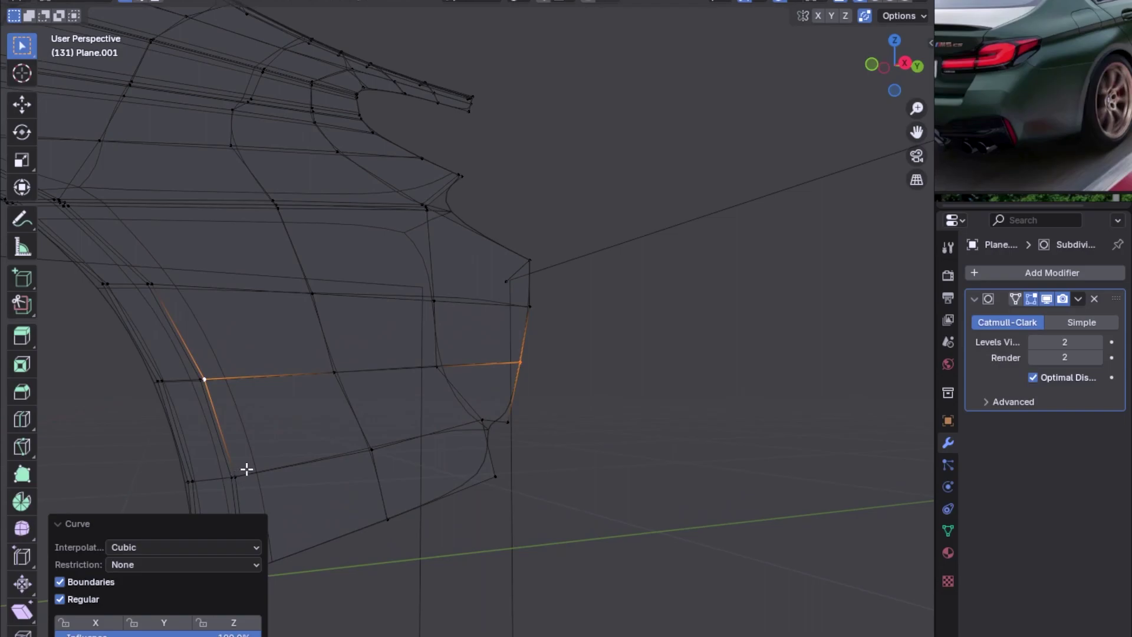
left_click(246, 469)
right_click(513, 404)
left_click(592, 291)
mouse_move(574, 334)
middle_mouse_down()
mouse_move(533, 409)
mouse_move(426, 392)
mouse_move(374, 444)
mouse_move(448, 437)
mouse_move(195, 387)
mouse_move(366, 405)
mouse_move(626, 407)
middle_mouse_up()
key("ctrl+KP_1")
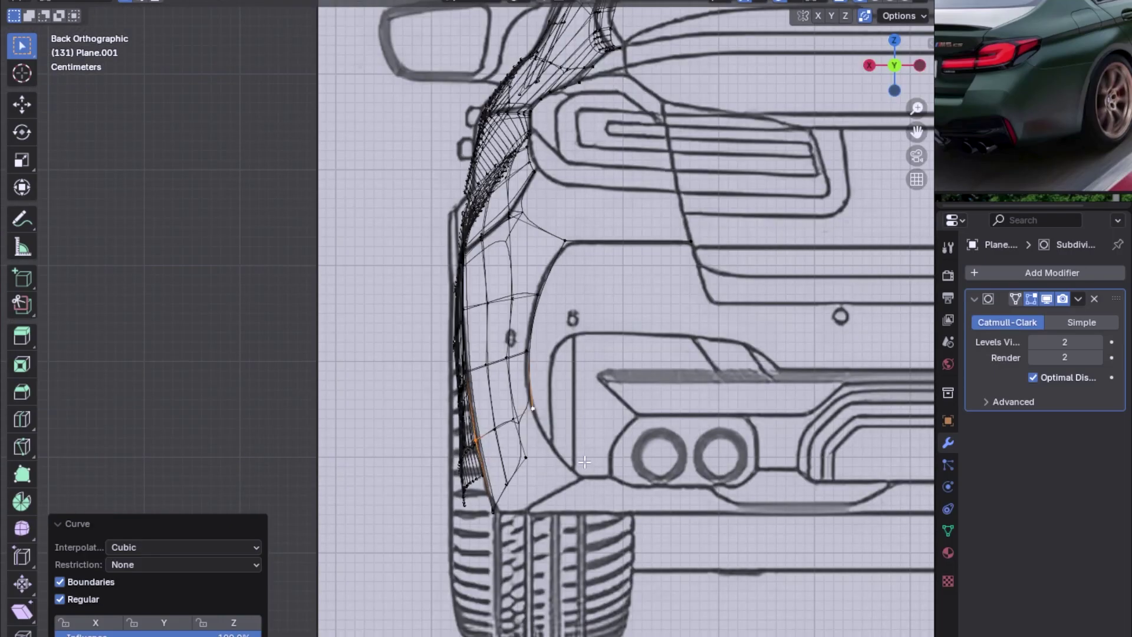
Step: Extend the bottom corner vertex downward and adjust its position in the back view
left_click(533, 413)
key("g")
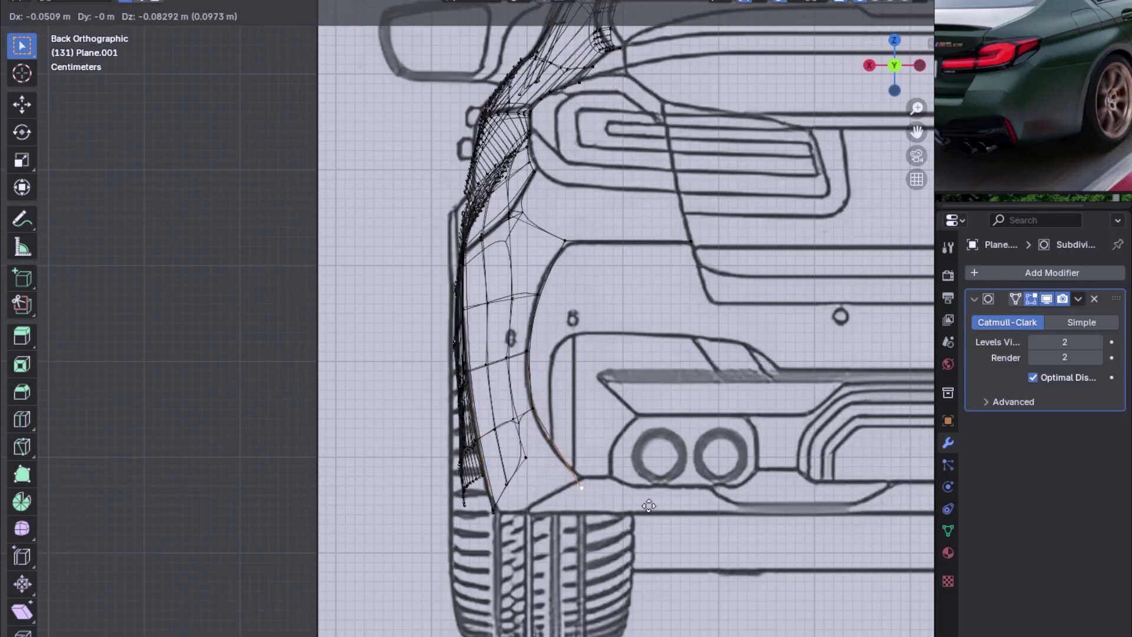
left_click(651, 397)
key("ctrl+z")
key("g")
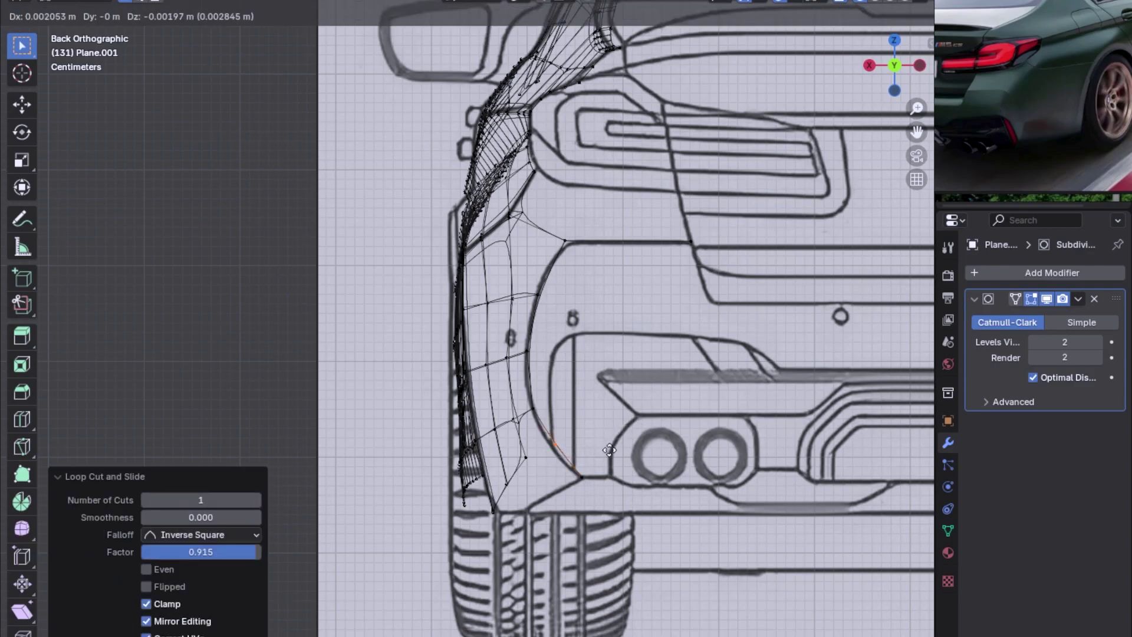
left_click(596, 480)
Step: In the right side view, align the new vertices to the blueprint and slide the bottom one
key("KP_3")
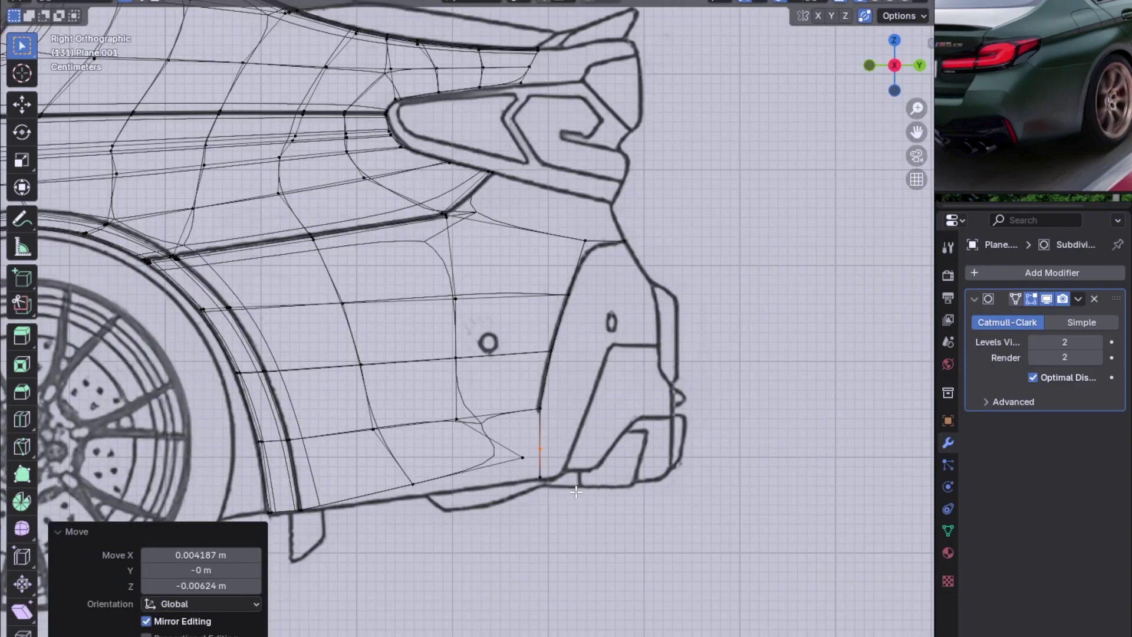
key("g")
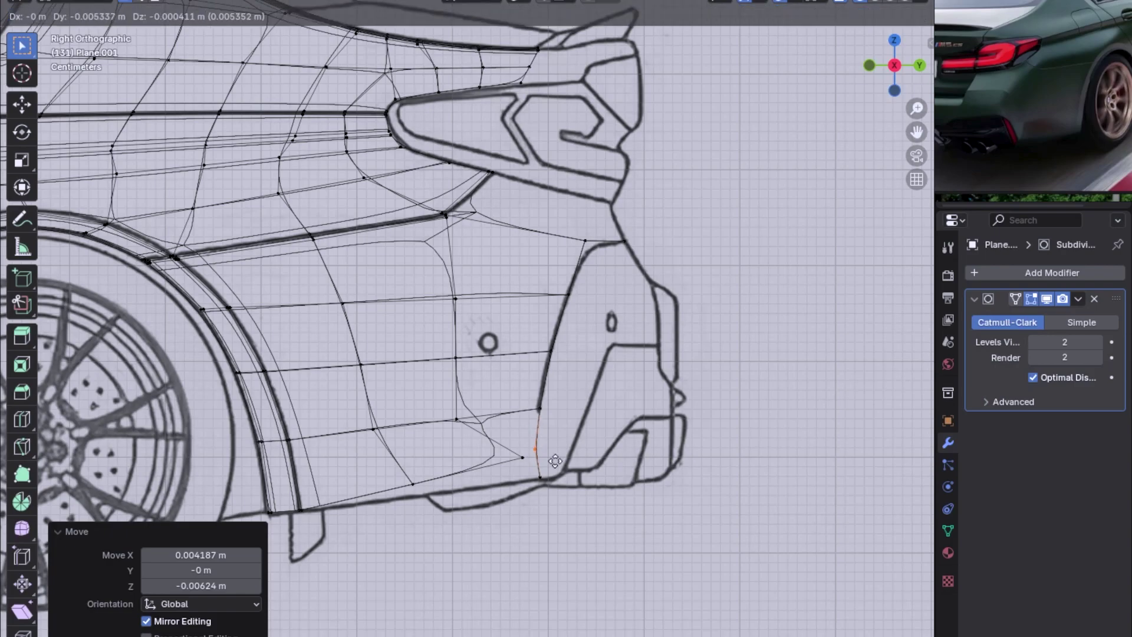
left_click(539, 466)
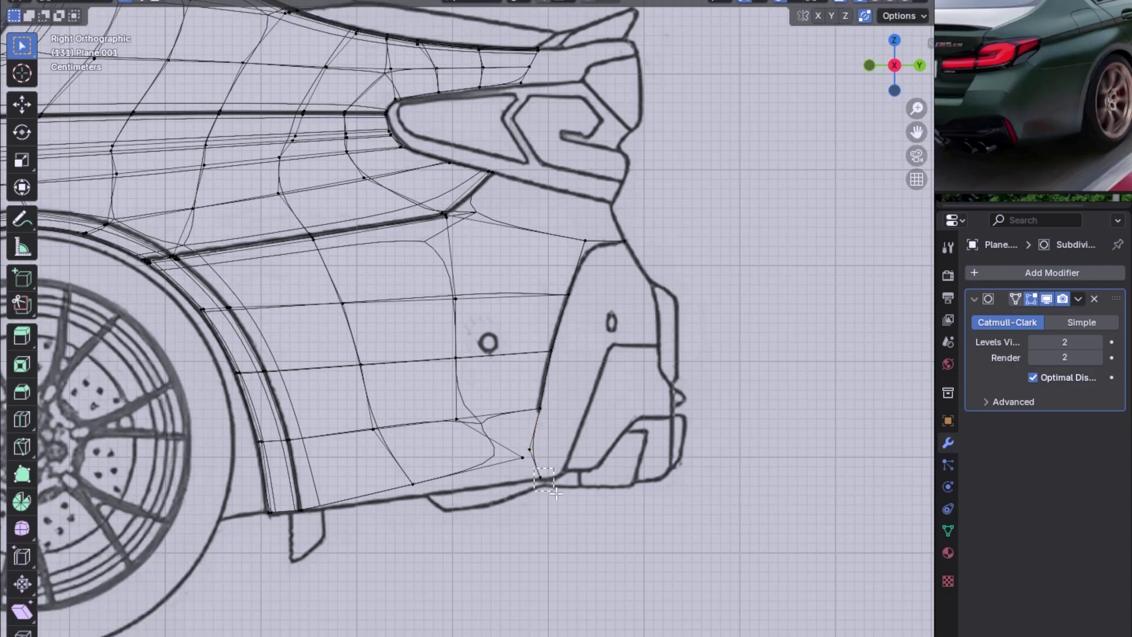
key("g")
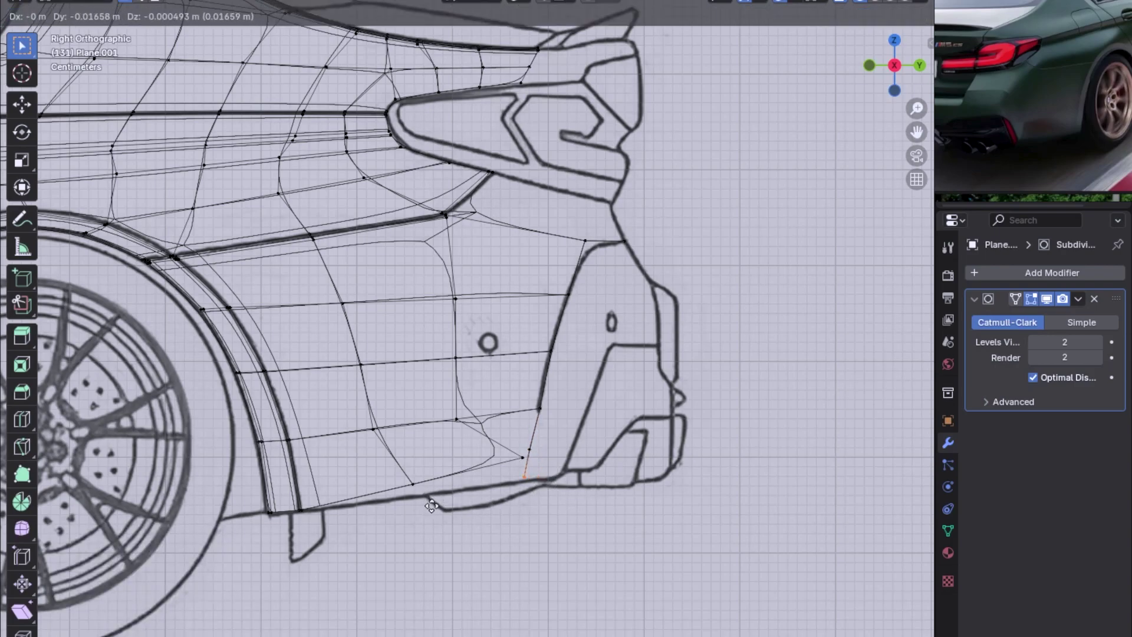
left_click(422, 502)
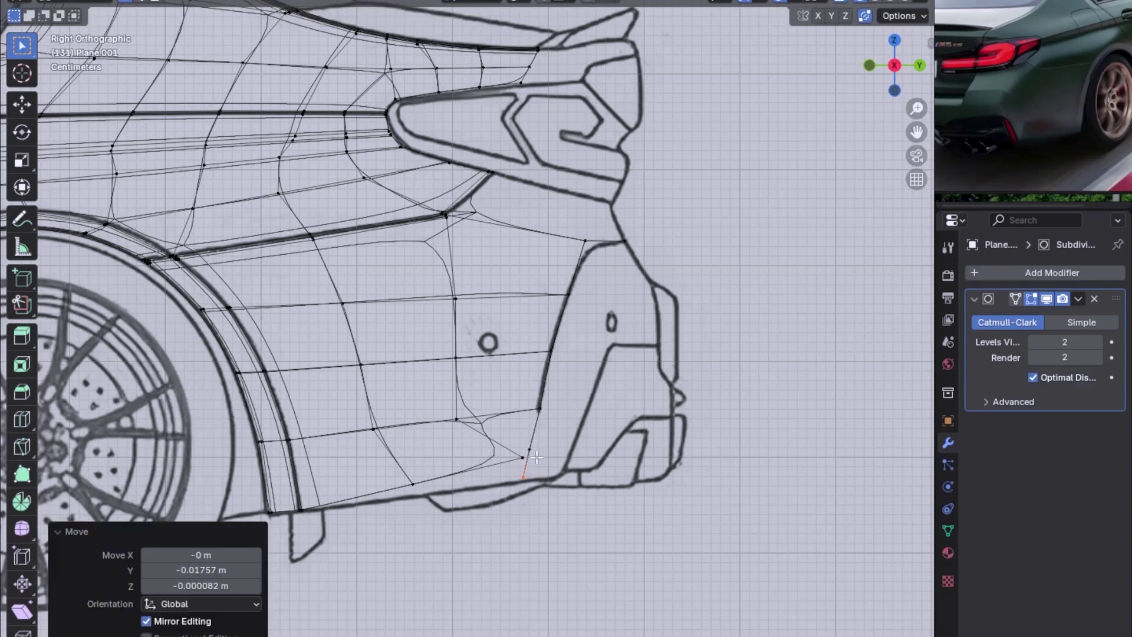
key("g")
key("g")
left_click(519, 466)
Step: Complete the new face closing the lower rear corner
mouse_move(519, 466)
middle_mouse_down()
mouse_move(543, 447)
mouse_move(387, 420)
mouse_move(503, 444)
middle_mouse_up()
left_click(547, 406)
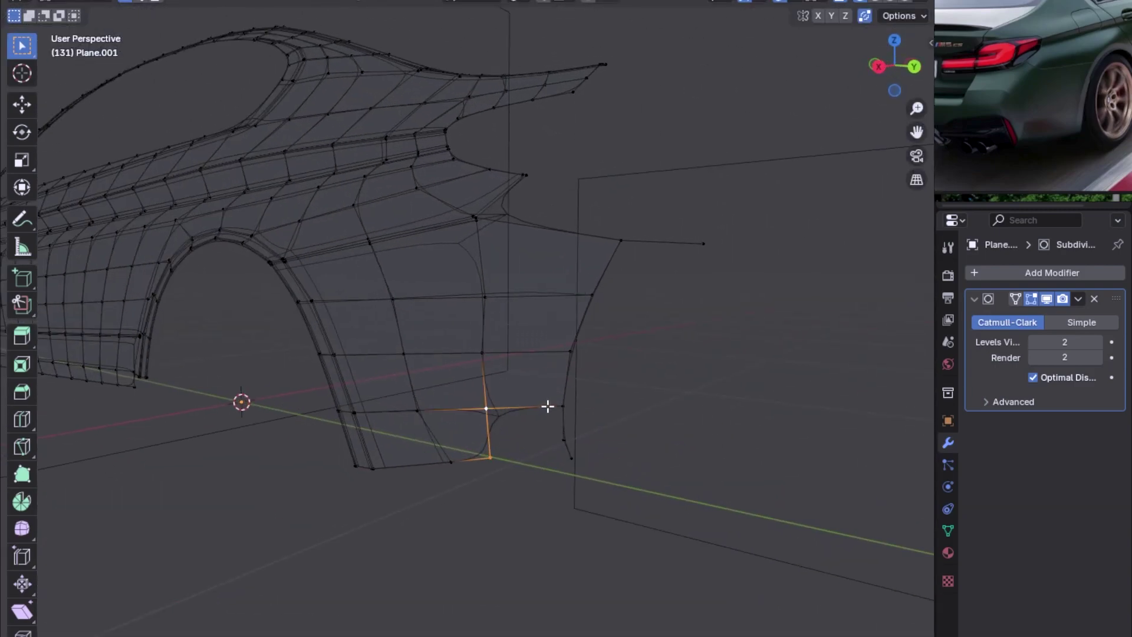
left_click(548, 439, "shift")
mouse_move(604, 432)
middle_mouse_down()
mouse_move(470, 409)
mouse_move(600, 424)
middle_mouse_up()
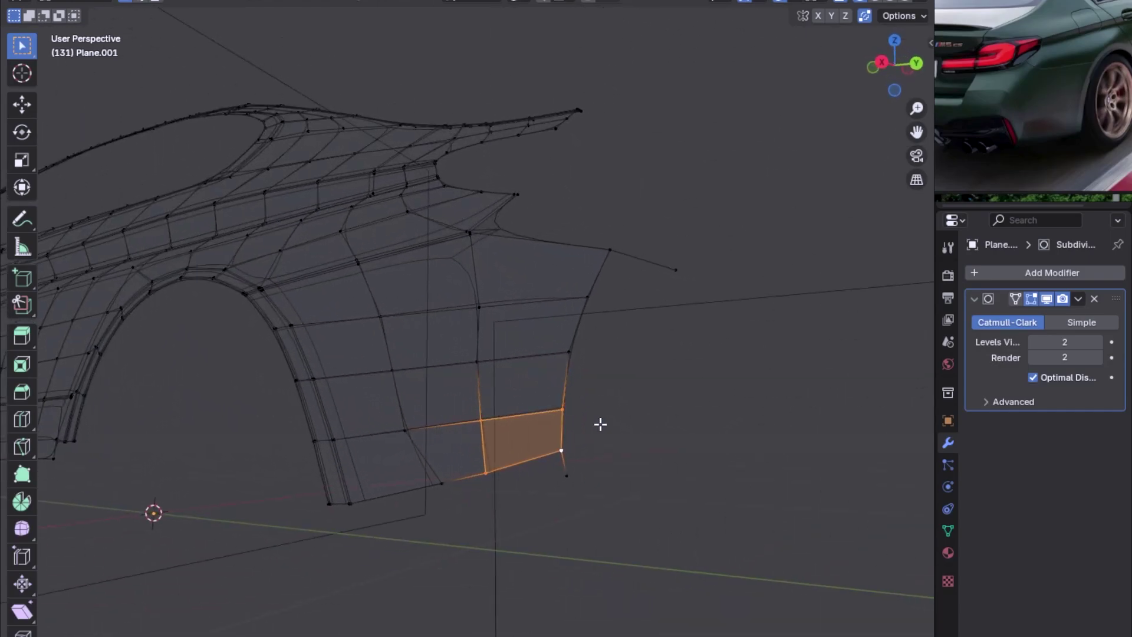
Step: Bend the face's outer edge into a smooth curve with LoopTools Curve
left_click(567, 462)
right_click(352, 260)
left_click(479, 298)
mouse_move(479, 299)
middle_mouse_down()
mouse_move(506, 551)
mouse_move(667, 511)
mouse_move(468, 549)
middle_mouse_up()
key("ctrl+KP_1")
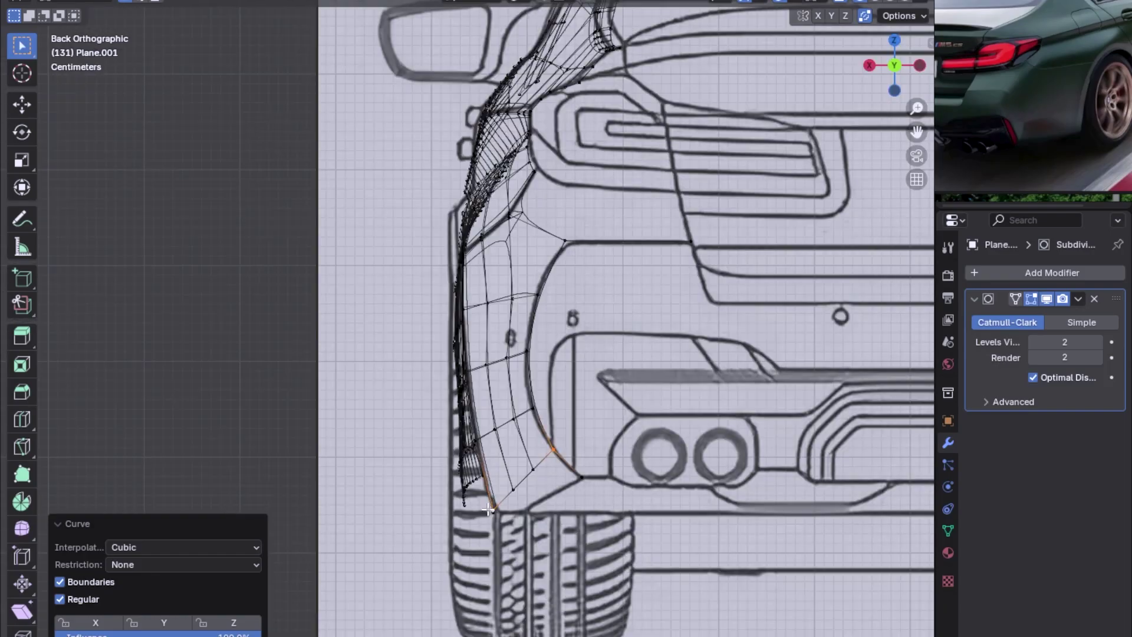
Step: Compare the bottom corner against the side and rear blueprints
scroll(508, 504, "up", 1)
scroll(575, 457, "up", 1)
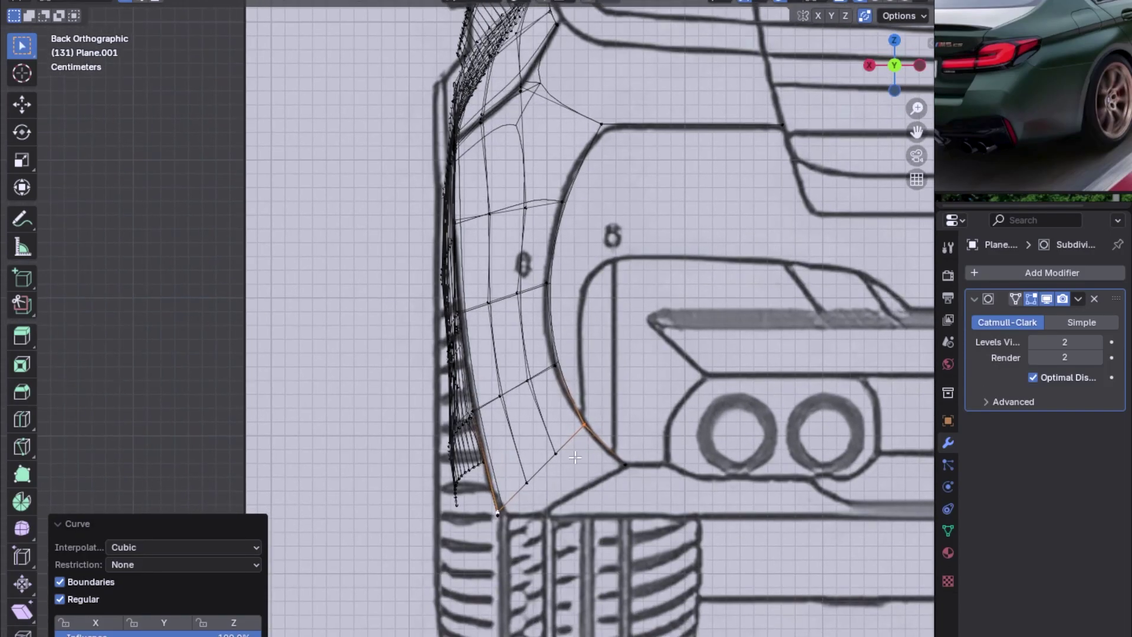
key("KP_3")
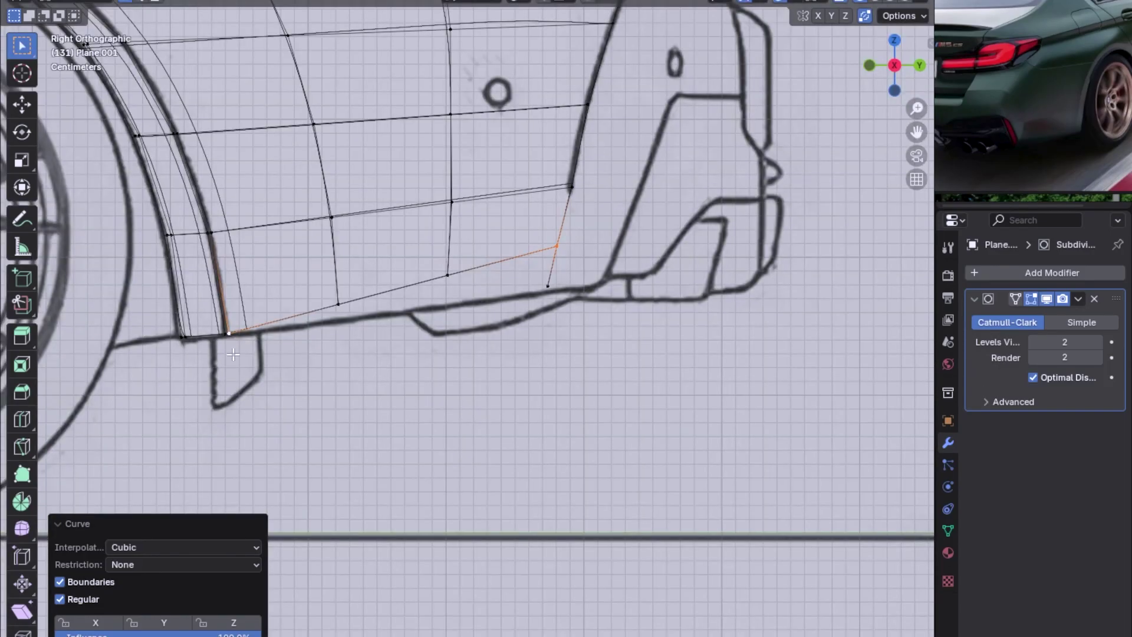
key("ctrl+KP_1")
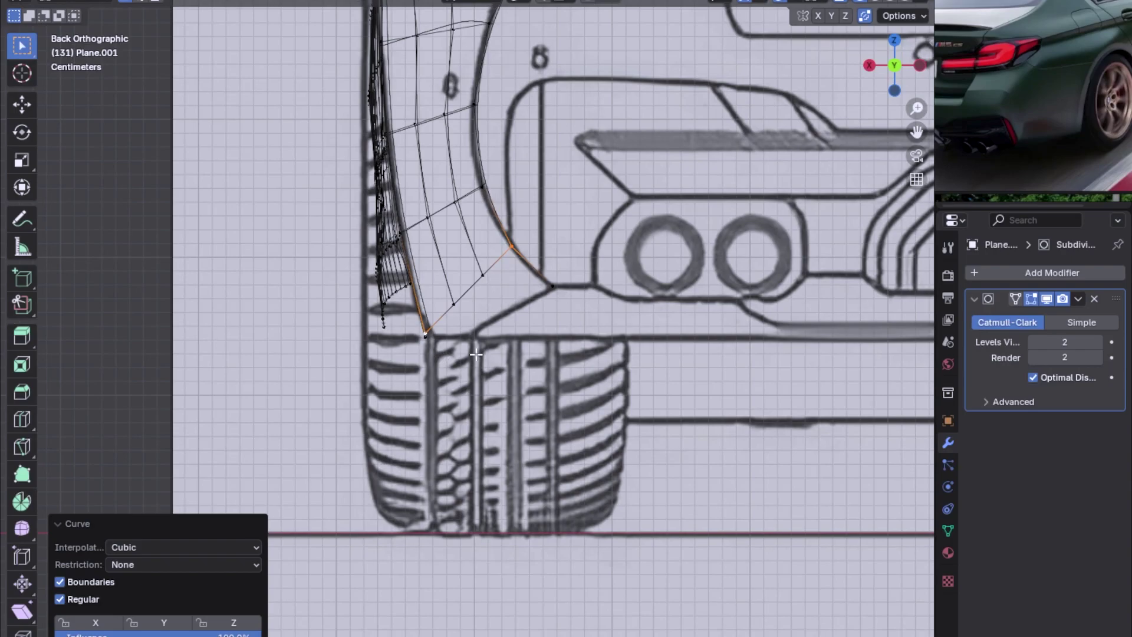
key("KP_3")
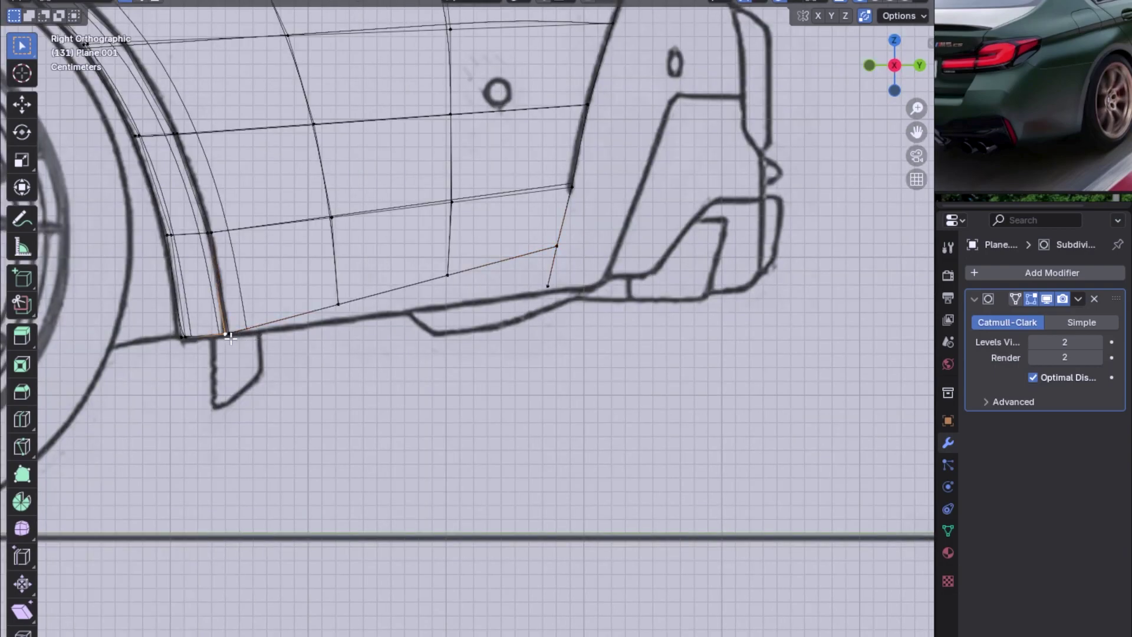
key("ctrl+KP_1")
key("KP_3")
key("ctrl+KP_1")
Step: Extrude the corner vertex along the bumper line and nudge the bottom edge down along Z
key("e")
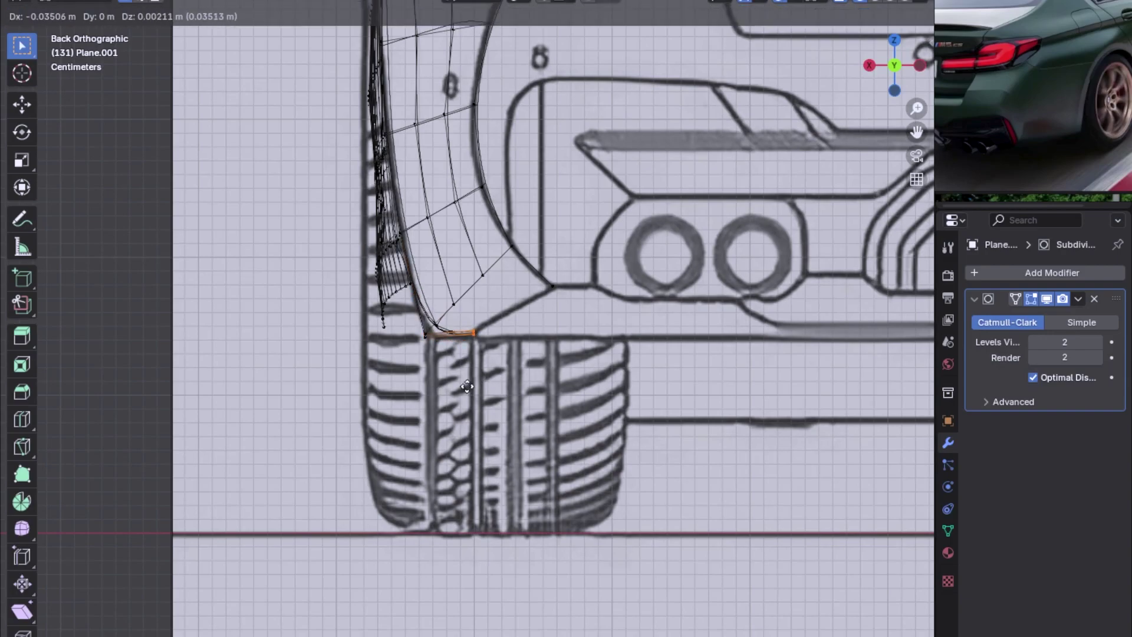
left_click(456, 390)
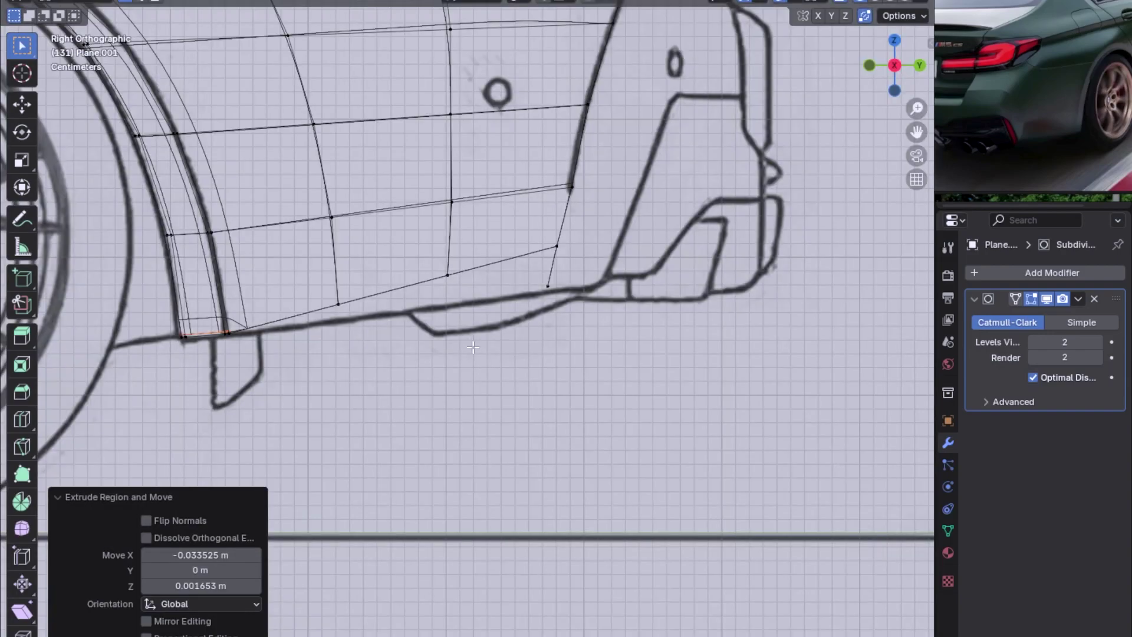
key("g")
key("z")
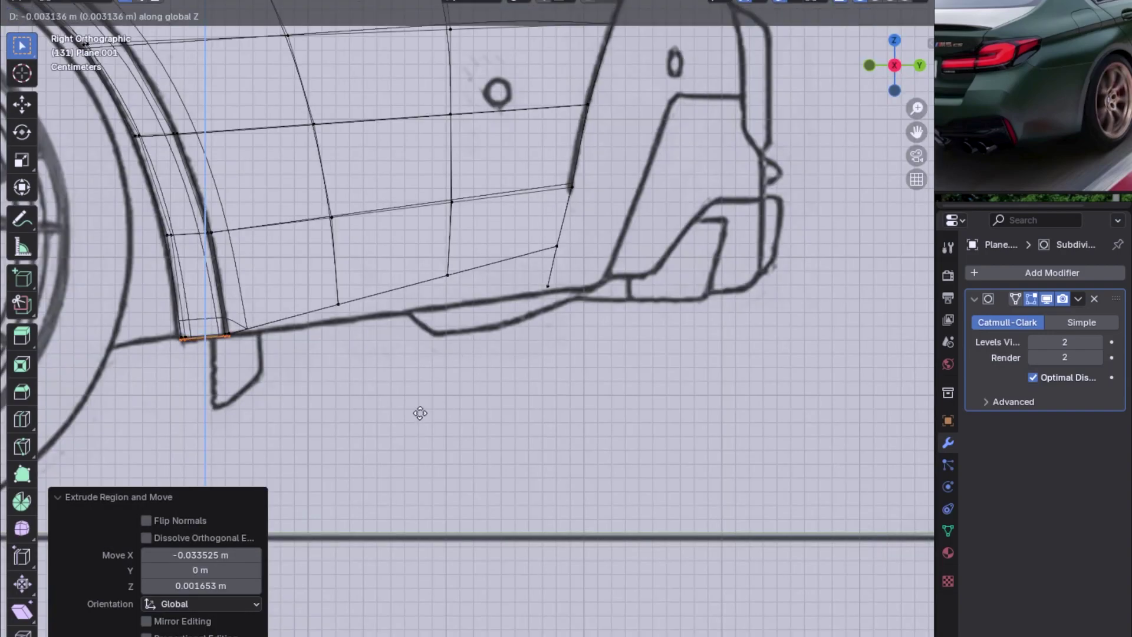
left_click(420, 413)
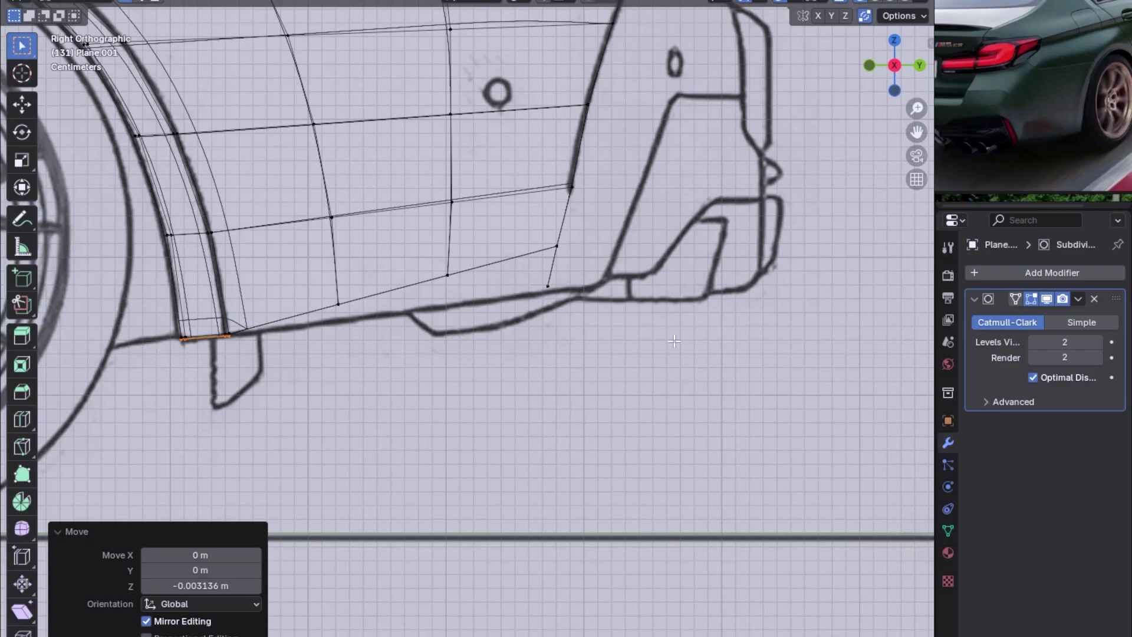
Step: Fill the gap between the two lower-corner vertices and cut two edge loops across the rear panel
key("ctrl+KP_1")
middle_click_drag(472, 354, 601, 296)
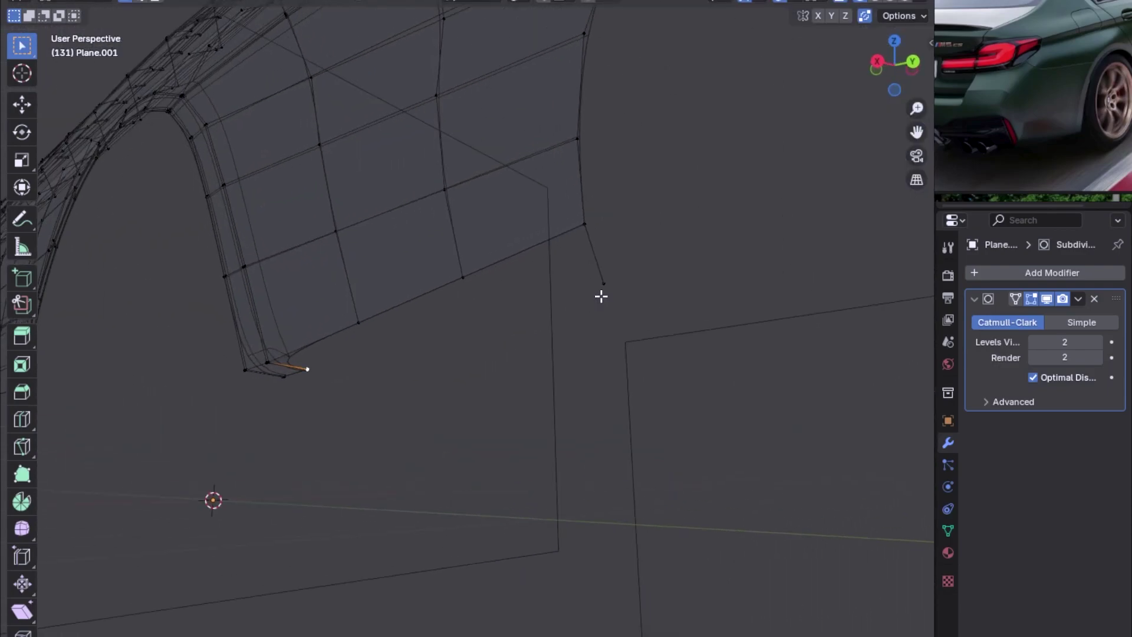
key("ctrl+KP_1")
key("f")
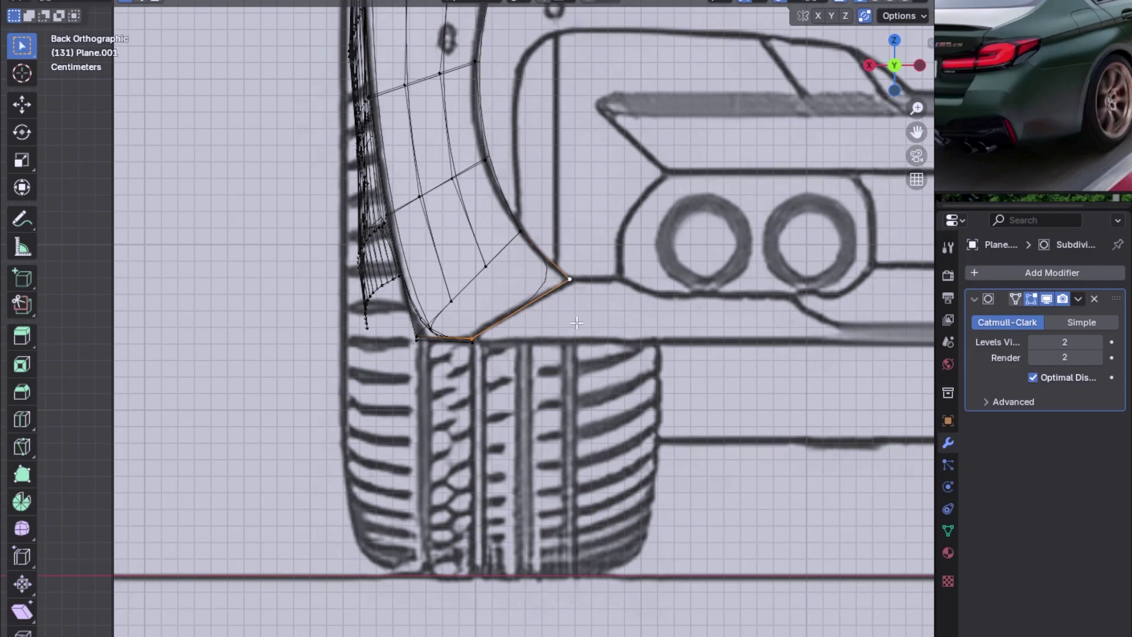
key("ctrl+r")
left_click(517, 307)
mouse_move(519, 304)
middle_mouse_down()
mouse_move(686, 293)
mouse_move(733, 166)
mouse_move(732, 225)
middle_mouse_up()
Step: Select the panel's bottom-edge vertices and bend them with LoopTools Curve
left_click(184, 347)
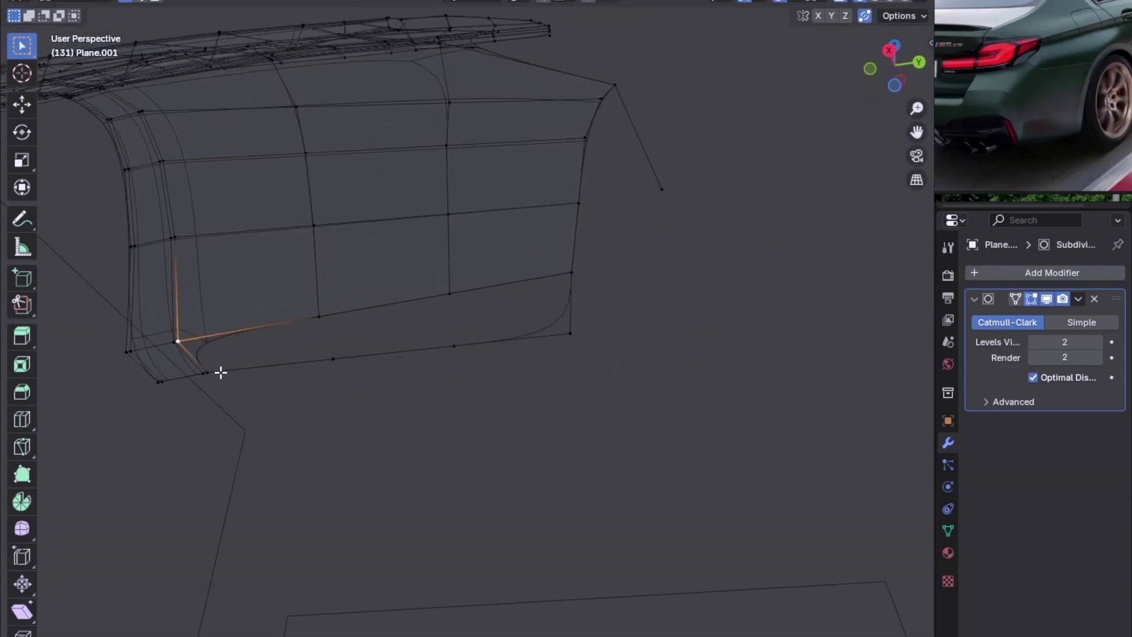
left_click(313, 316)
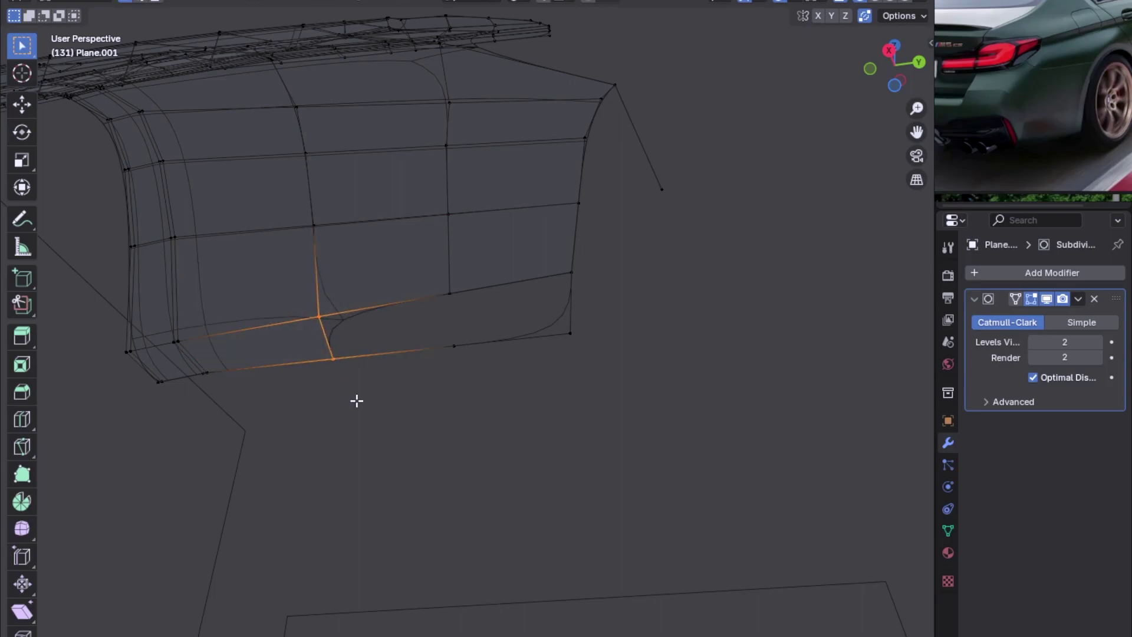
mouse_move(419, 364)
middle_mouse_down()
mouse_move(366, 331)
mouse_move(536, 351)
mouse_move(518, 352)
mouse_move(560, 318)
mouse_move(555, 351)
middle_mouse_up()
key("ctrl+KP_1")
left_click(267, 417)
left_click(246, 398, "shift")
middle_click_drag(347, 442, 675, 283)
left_click(666, 287, "shift")
right_click(609, 296)
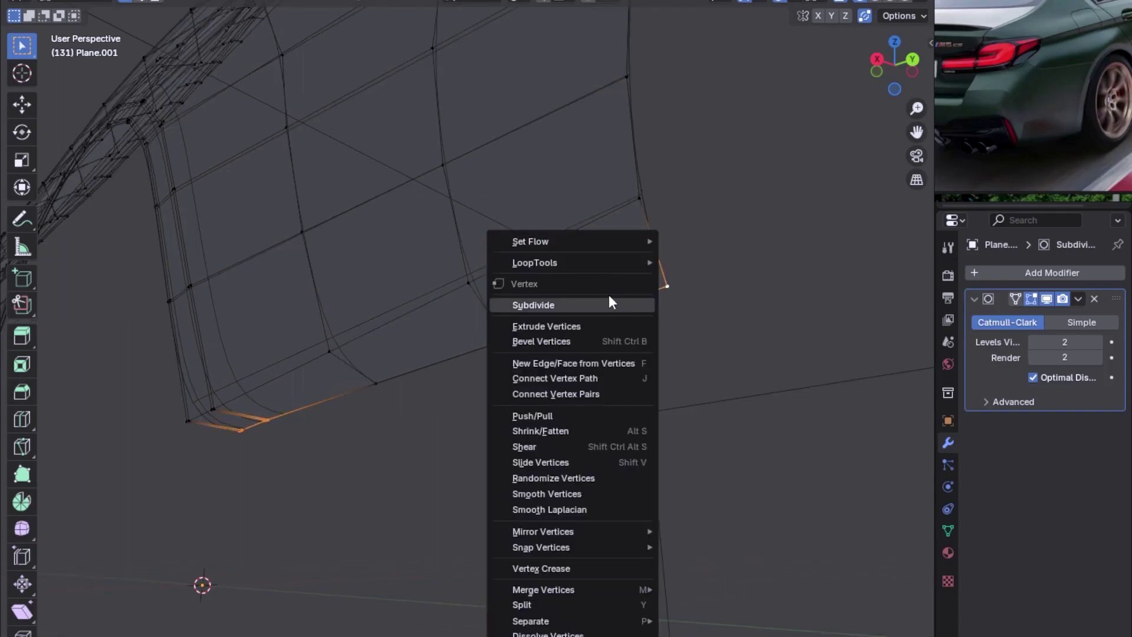
left_click(710, 294)
Step: Lock the curve's Y axis so the bottom edge doesn't shift front-to-back, checking front, side and back views
mouse_move(508, 412)
middle_mouse_down()
mouse_move(468, 366)
mouse_move(516, 383)
mouse_move(536, 276)
mouse_move(604, 260)
middle_mouse_up()
key("KP_1")
key("KP_1")
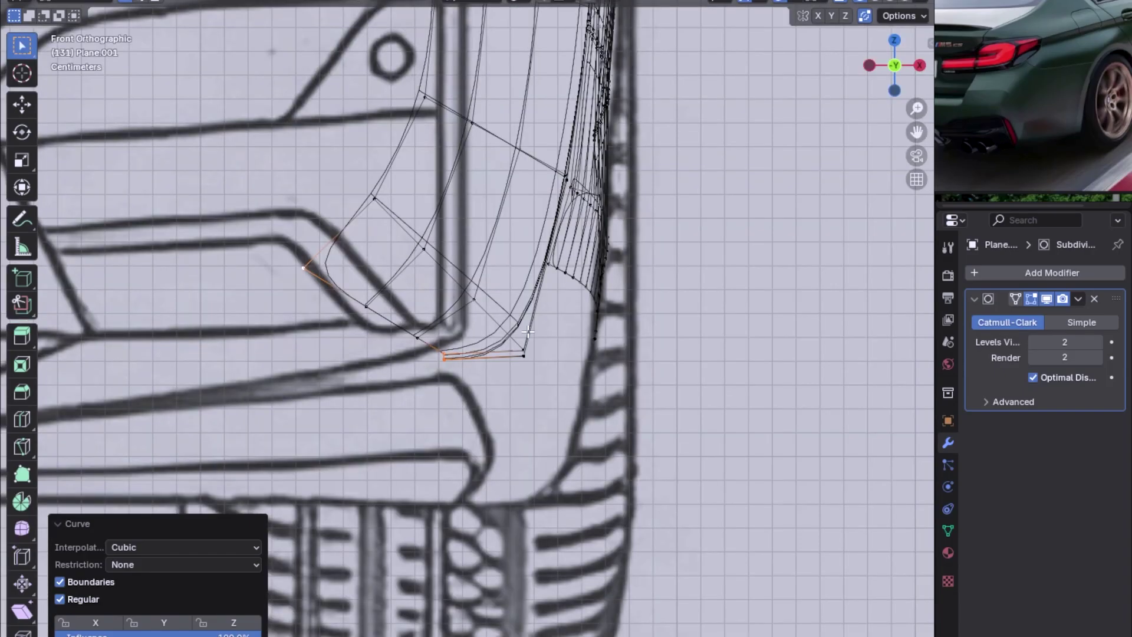
key("KP_3")
left_click(132, 623)
key("ctrl+KP_1")
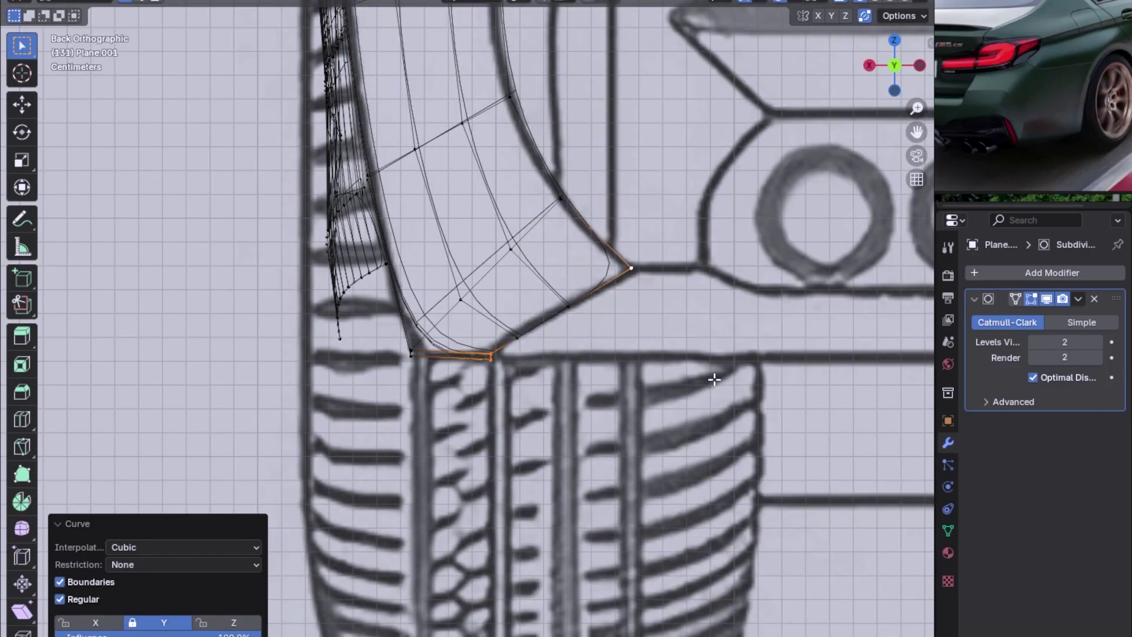
key("KP_3")
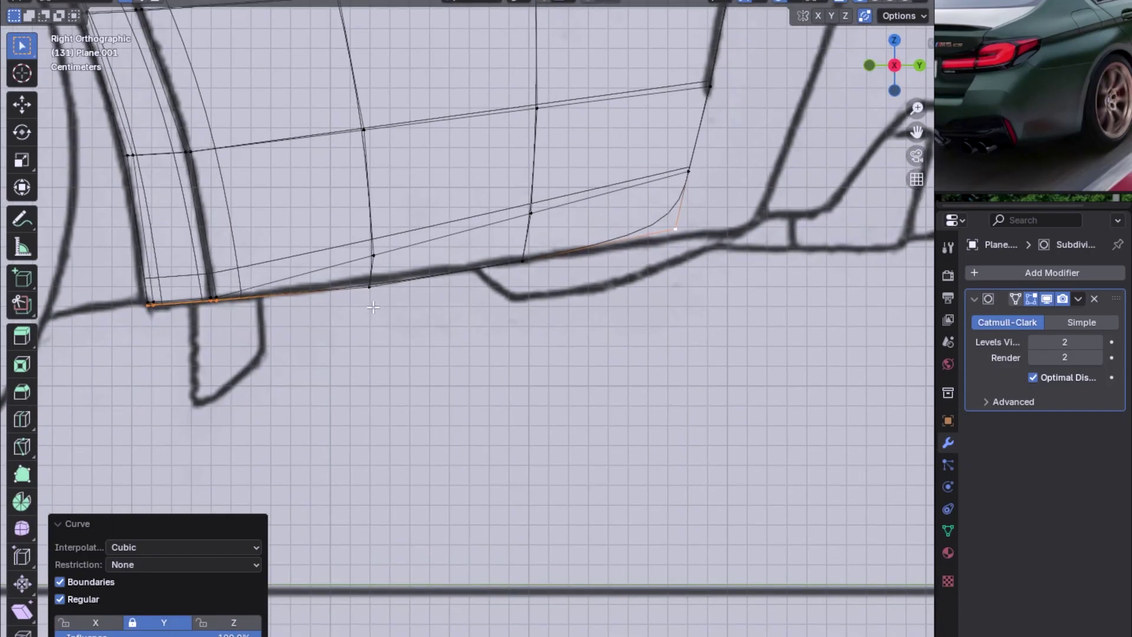
Step: Move the rear bottom-edge vertex vertically to match the blueprint
left_click(369, 288)
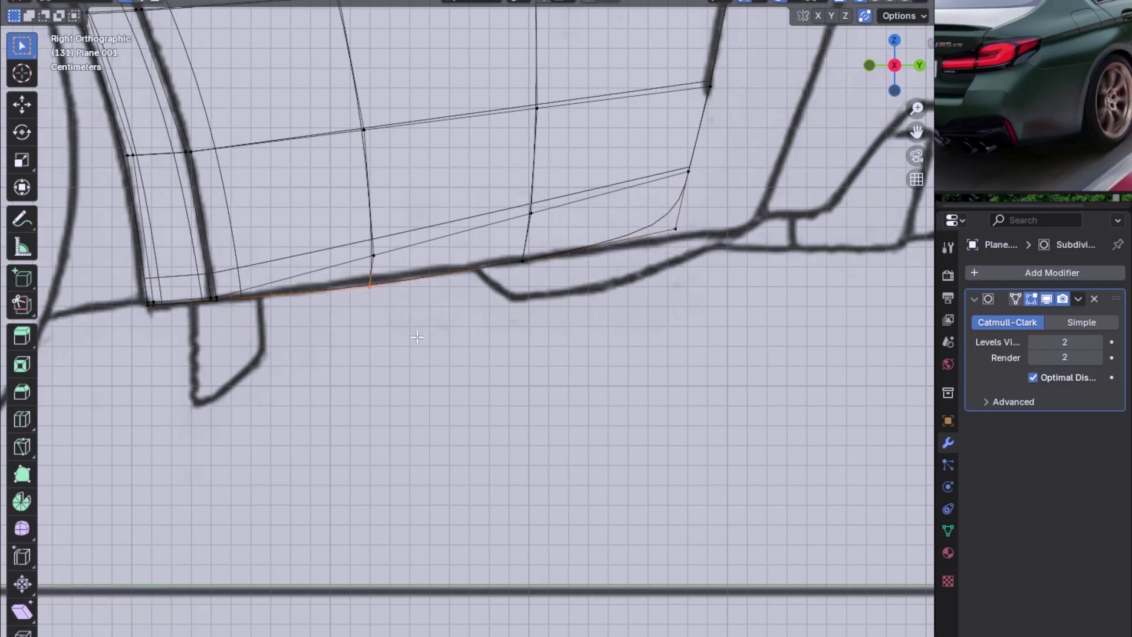
key("g")
key("z")
left_click(410, 295)
scroll(410, 294, "down", 3)
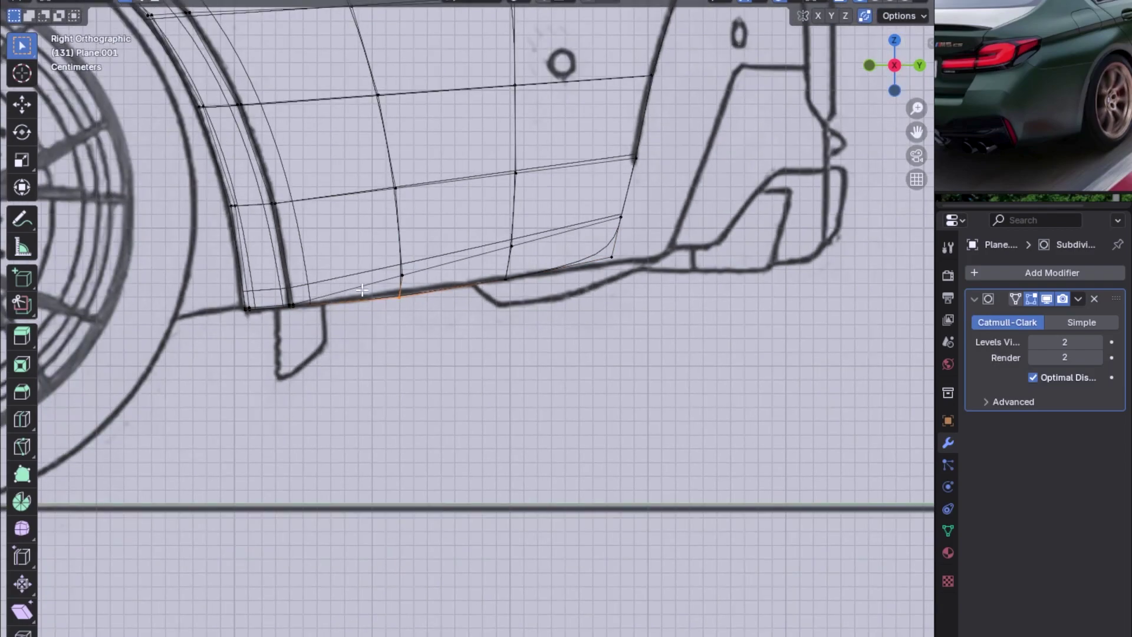
scroll(552, 298, "down", 1)
Step: Turn off see-through display and inspect the shaded panel against the side blueprint
key("alt+z")
mouse_move(530, 303)
middle_mouse_down()
mouse_move(551, 265)
mouse_move(524, 281)
mouse_move(546, 292)
middle_mouse_up()
key("KP_3")
scroll(488, 286, "up", 1)
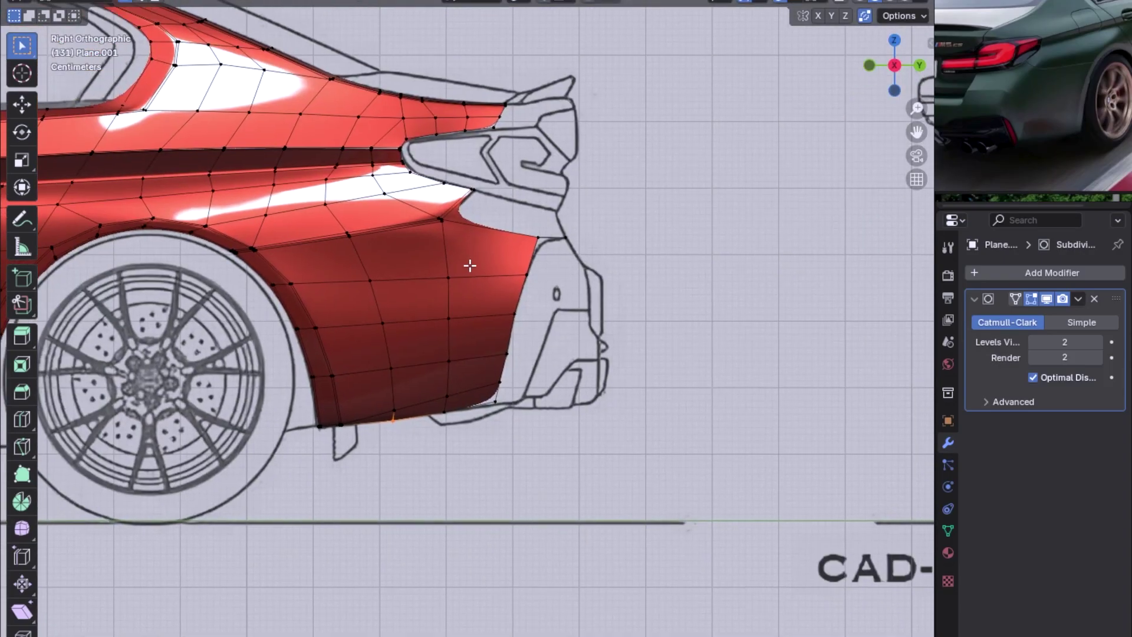
scroll(470, 265, "up", 2)
scroll(467, 267, "up", 1)
scroll(467, 267, "up", 1)
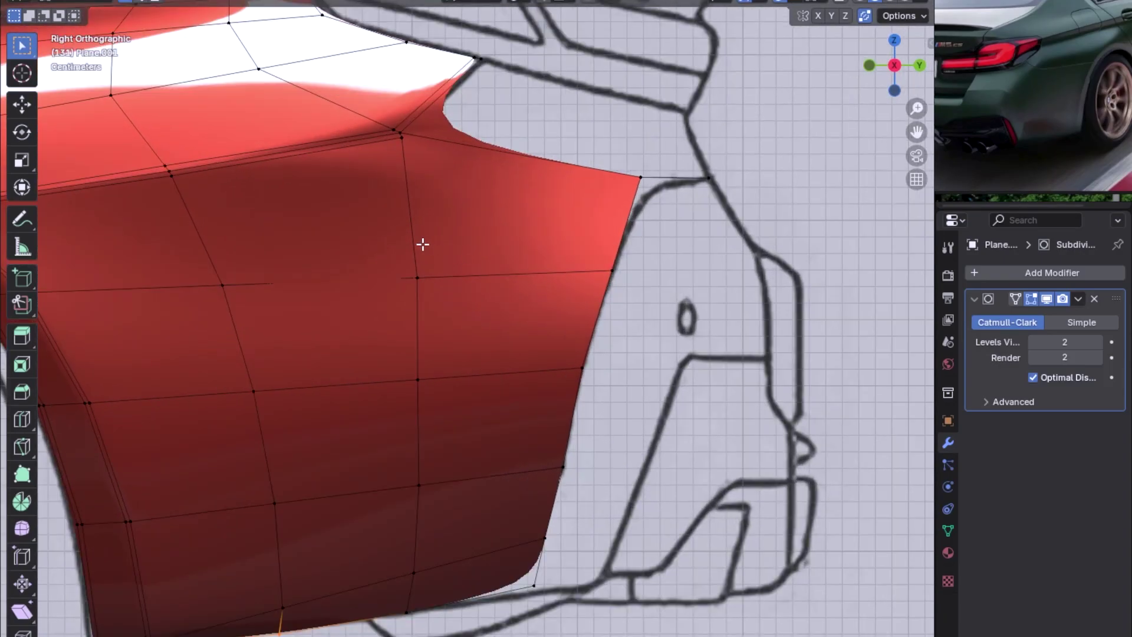
scroll(430, 140, "up", 1)
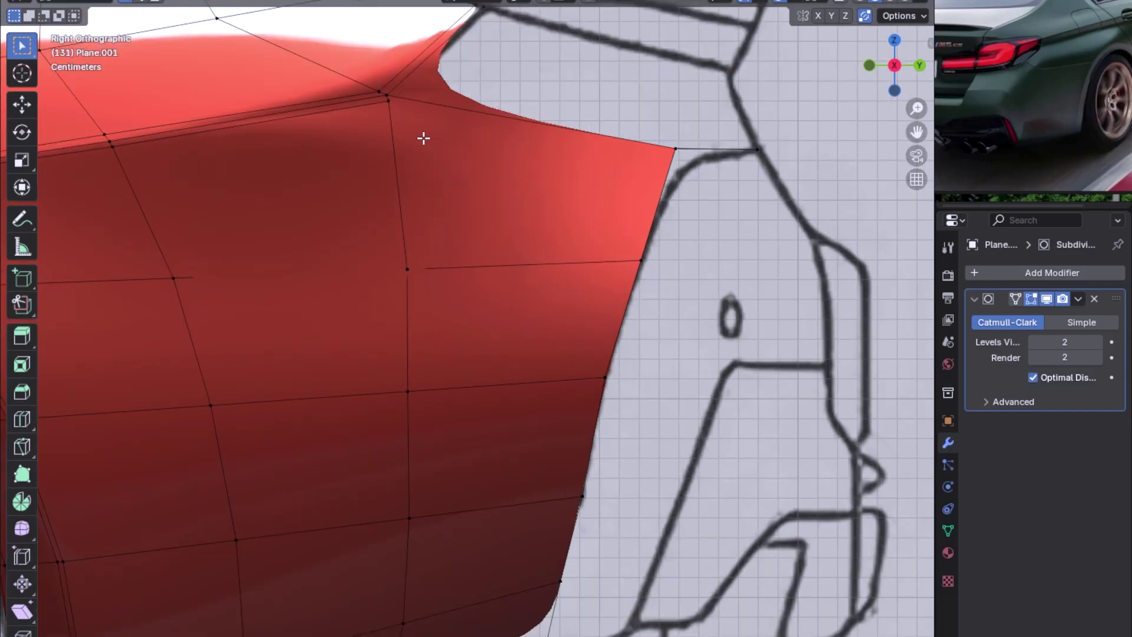
scroll(412, 177, "down", 5)
Step: Preview the smoothed fender in object mode, then return to mesh editing in side view
mouse_move(454, 242)
middle_mouse_down()
mouse_move(480, 247)
mouse_move(469, 217)
mouse_move(457, 220)
mouse_move(503, 164)
mouse_move(452, 81)
mouse_move(415, 178)
mouse_move(495, 412)
middle_mouse_up()
key("Tab")
scroll(518, 228, "up", 2)
key("Tab")
key("ctrl+KP_1")
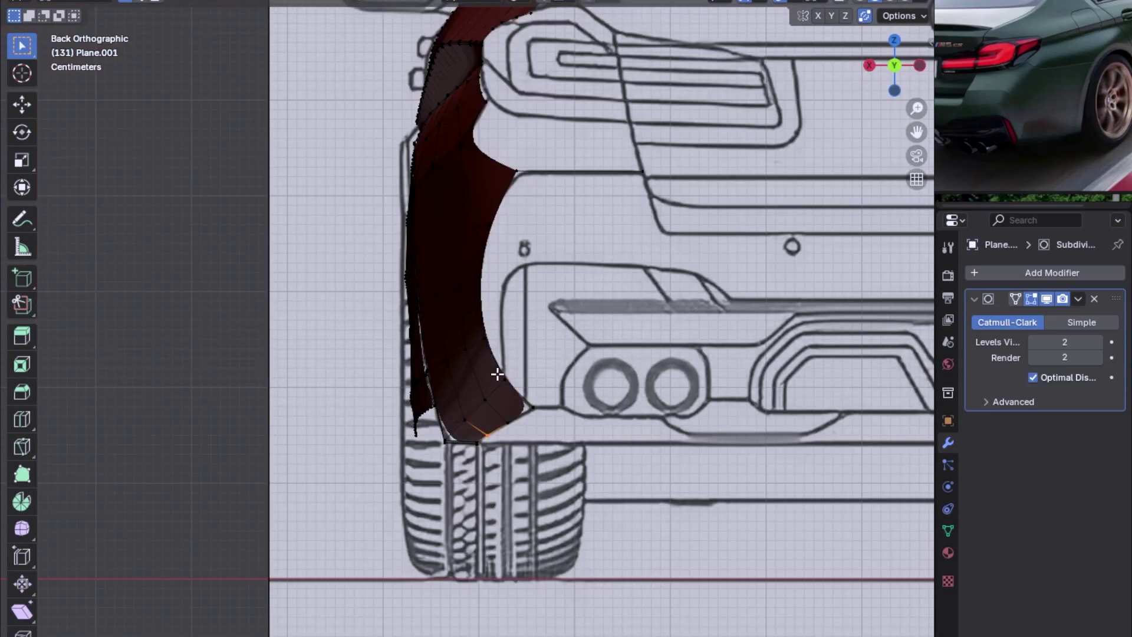
scroll(495, 374, "down", 2, "shift")
key("KP_3")
middle_click_drag(445, 360, 418, 383)
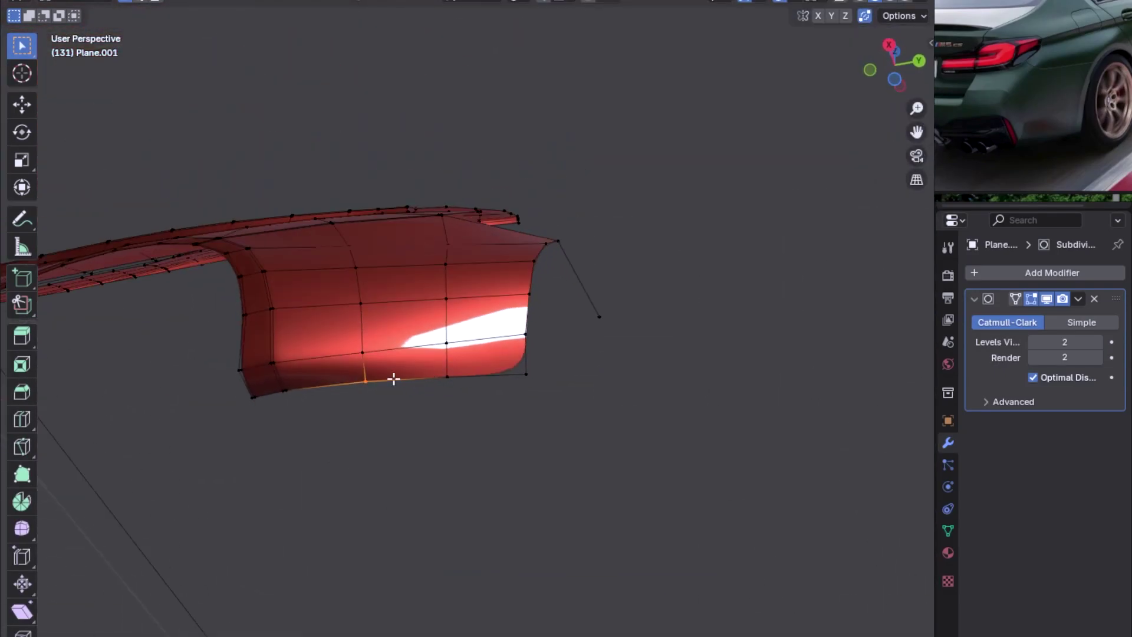
Step: Cut a horizontal edge loop near the fender bottom and check it in object mode
key("ctrl+r")
left_click(363, 370)
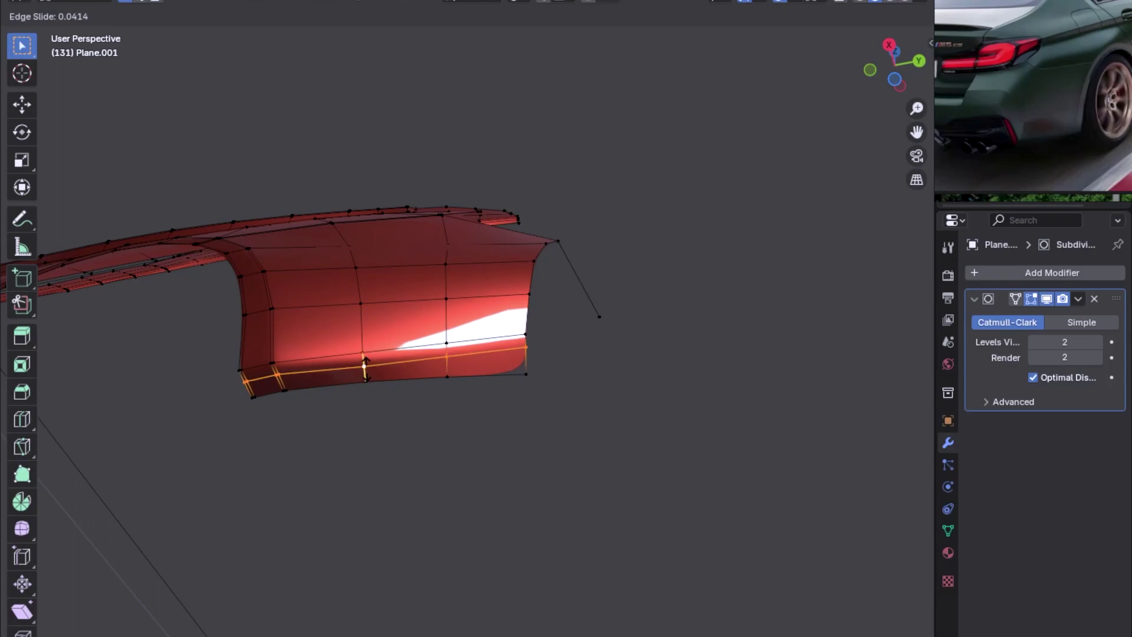
left_click(419, 366)
key("Tab")
mouse_move(448, 341)
middle_mouse_down()
mouse_move(352, 418)
mouse_move(444, 356)
mouse_move(455, 511)
middle_mouse_up()
key("KP_3")
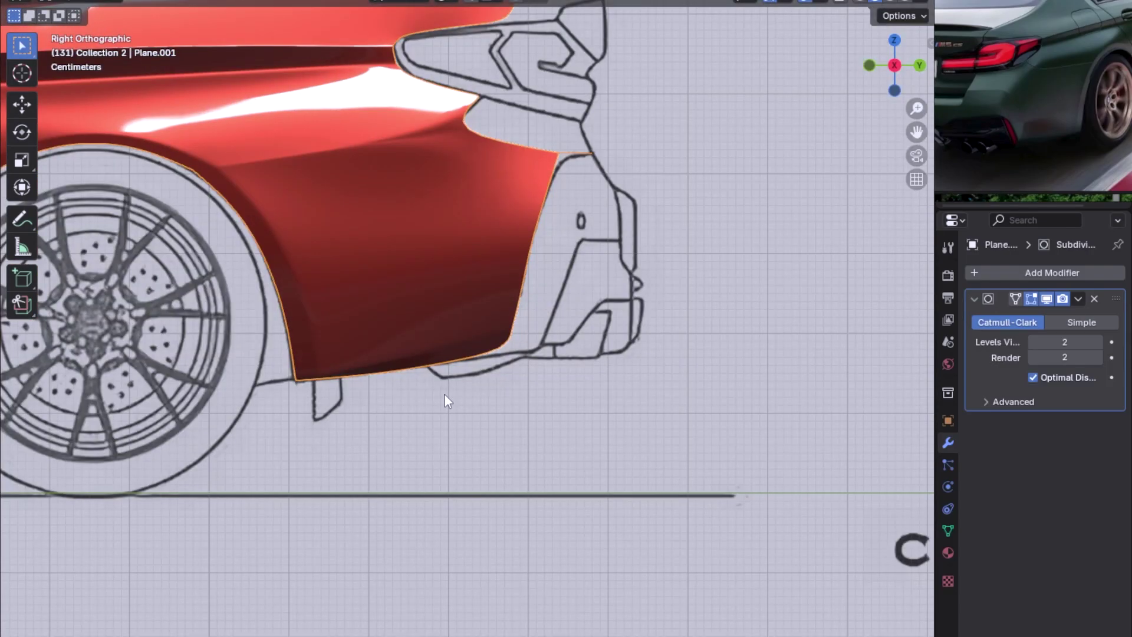
key("ctrl+KP_1")
Step: Compare the fender surface in edit and object mode from the side and back views
key("Tab")
key("Tab")
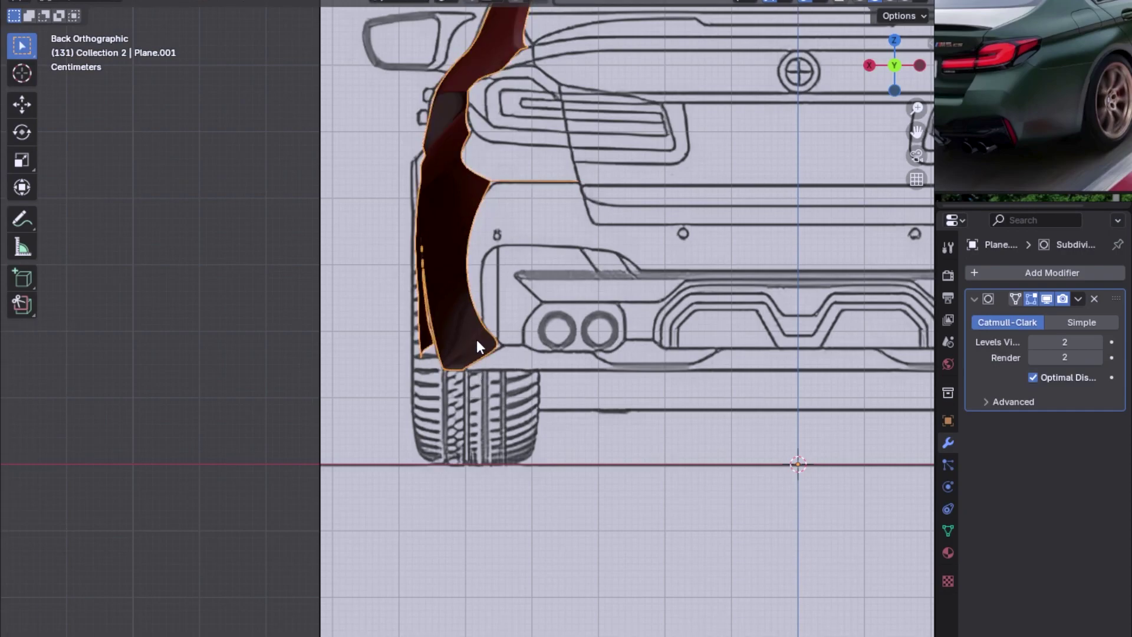
key("Tab")
key("Tab")
scroll(477, 292, "up", 1)
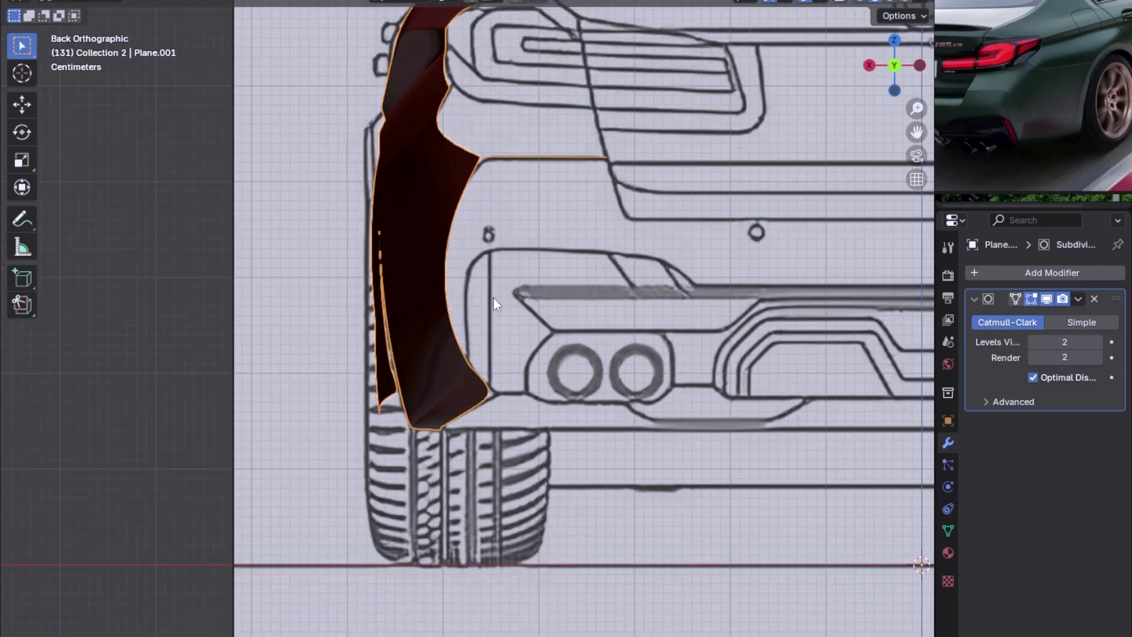
scroll(493, 296, "up", 1)
key("KP_3")
key("Tab")
key("ctrl+KP_1")
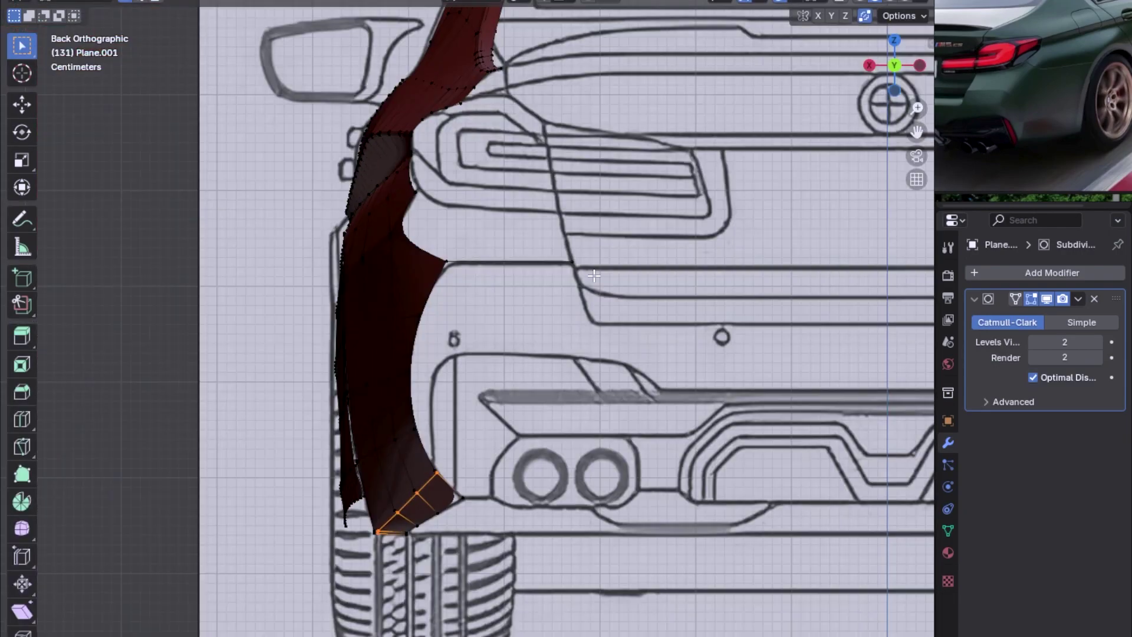
key("KP_3")
key("ctrl+KP_1")
Step: Add a two-cut edge loop across the rear corner patch at factor 0.724, checked in wireframe
key("ctrl+r")
left_click(531, 268)
key("shift+z")
middle_click_drag(559, 269, 611, 457)
key("ctrl+KP_1")
key("KP_3")
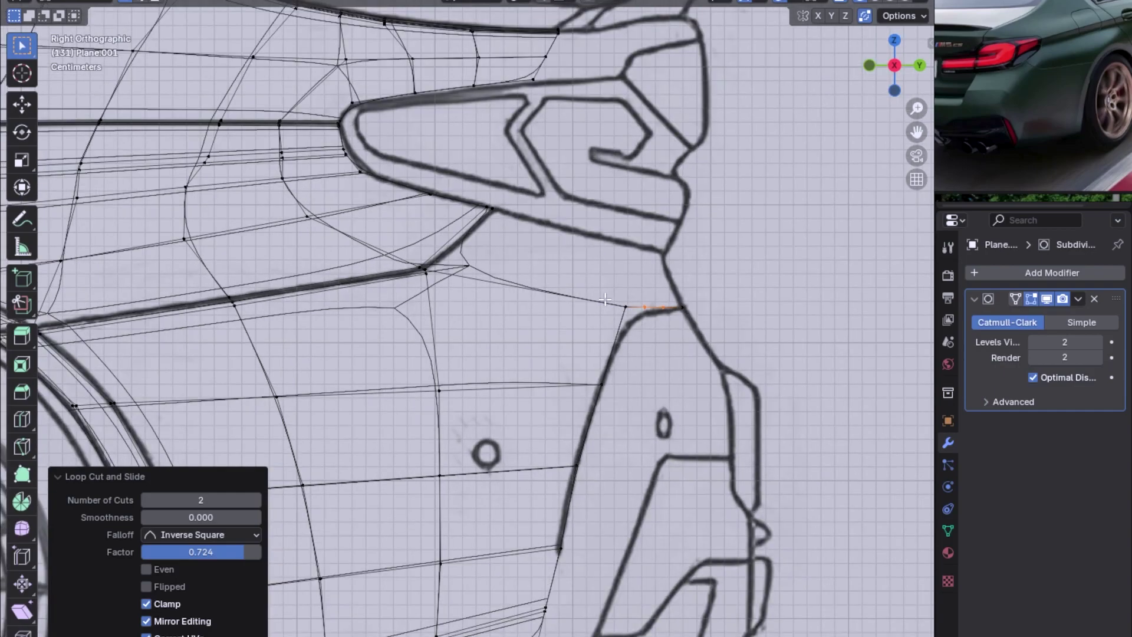
Step: Duplicate the vertex at the panel's rear edge and place the copy up and to the right
middle_click_drag(605, 300, 553, 319, "shift")
left_click(573, 327)
key("shift+d")
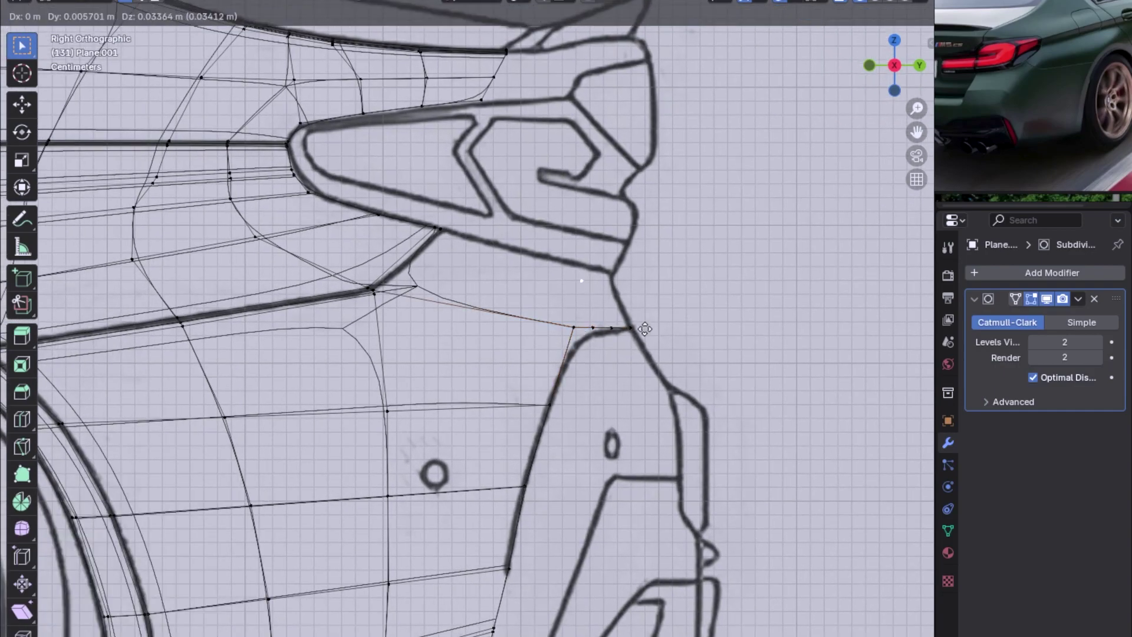
left_click(662, 295)
Step: Extrude the two bottom-edge vertices below the taillight upward into a new patch and set its height
key("ctrl+KP_1")
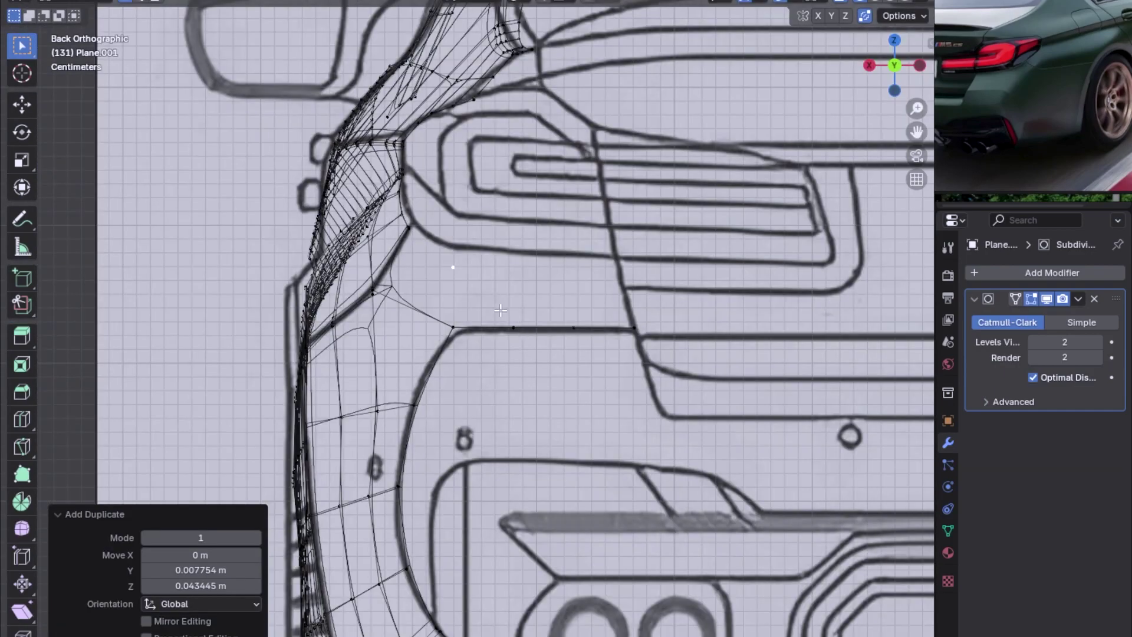
left_click_drag(501, 310, 611, 369)
key("e")
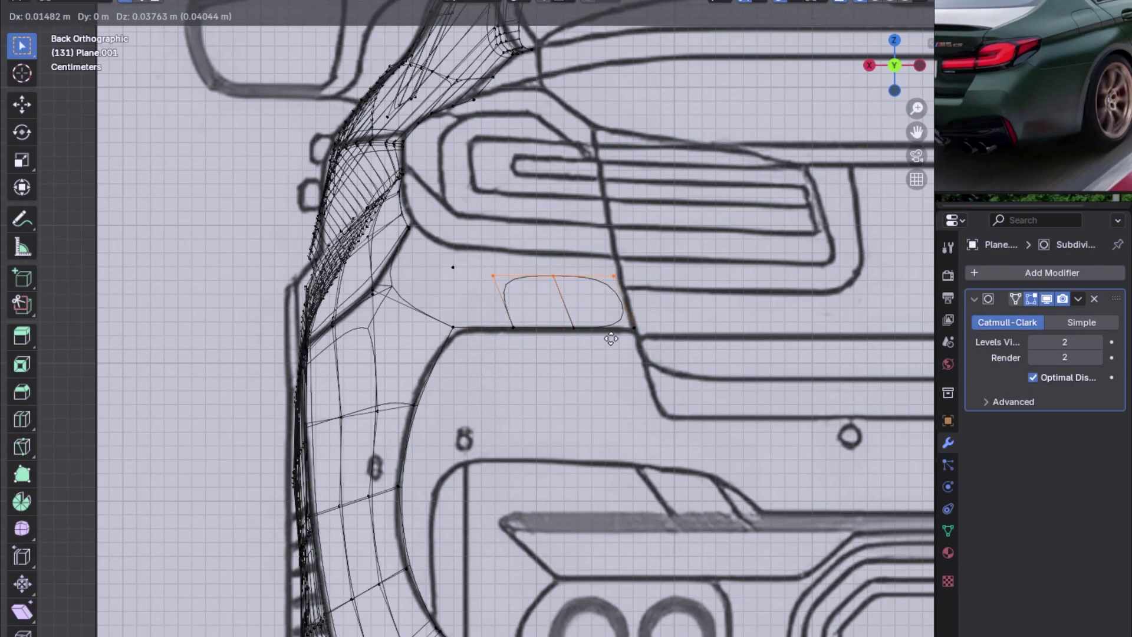
left_click(605, 297)
key("g")
key("z")
left_click(582, 292)
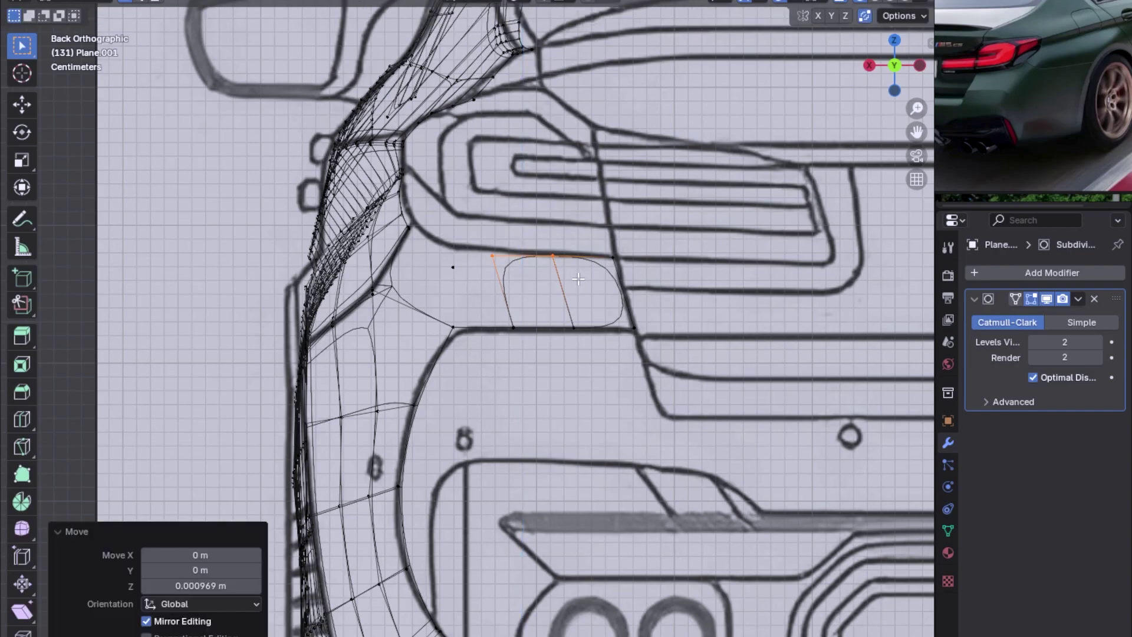
Step: Raise the patch's top-left vertex slightly along Z
left_click(492, 256)
key("g")
key("z")
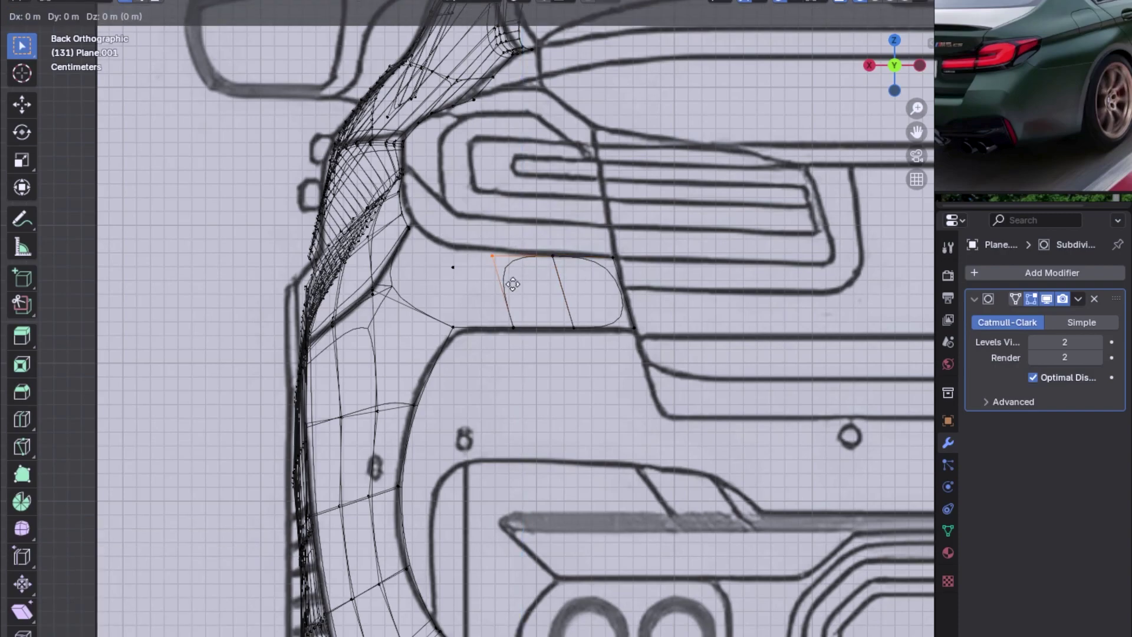
left_click(521, 285)
middle_click_drag(521, 284, 654, 311)
key("ctrl+KP_1")
key("KP_3")
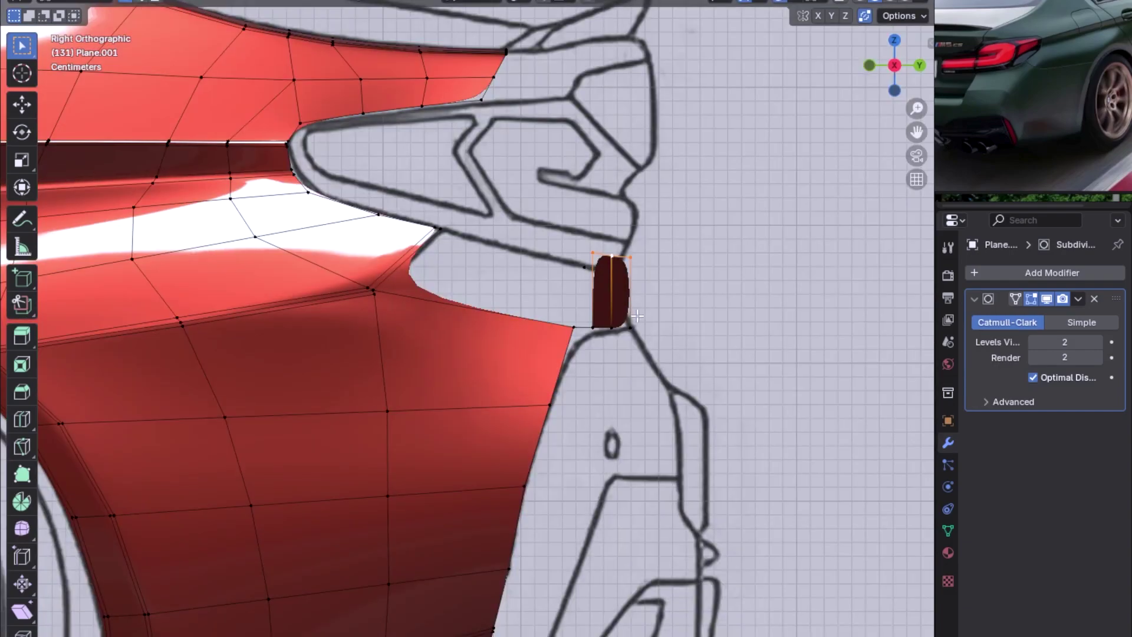
Step: Move the patch's top vertices 0.035 m along Y so it stands upright against the side blueprint
key("g")
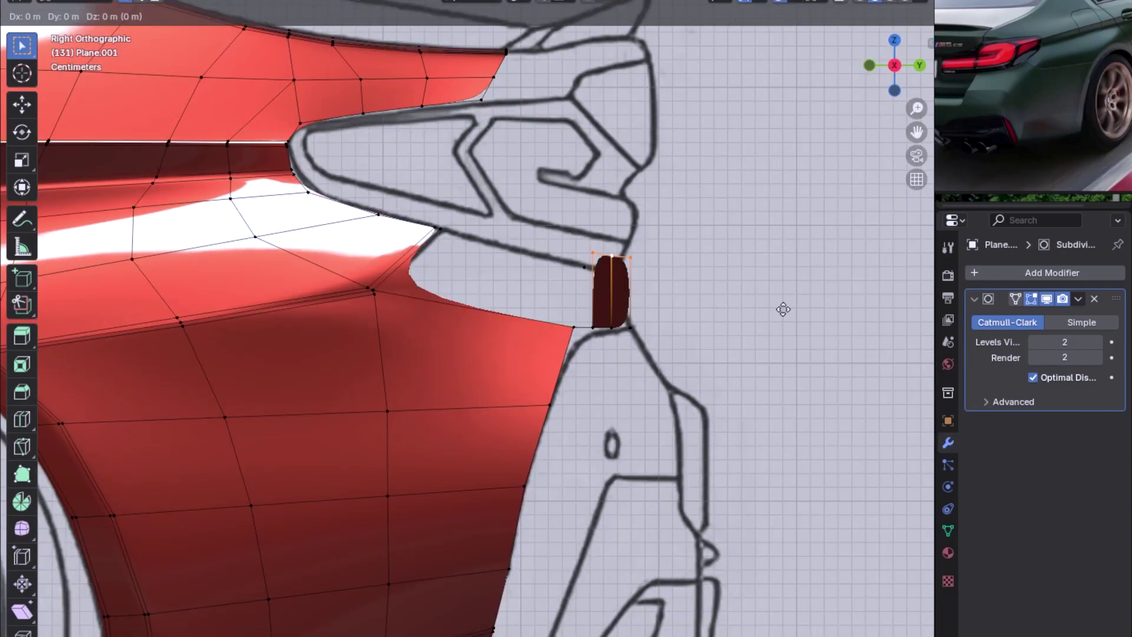
key("y")
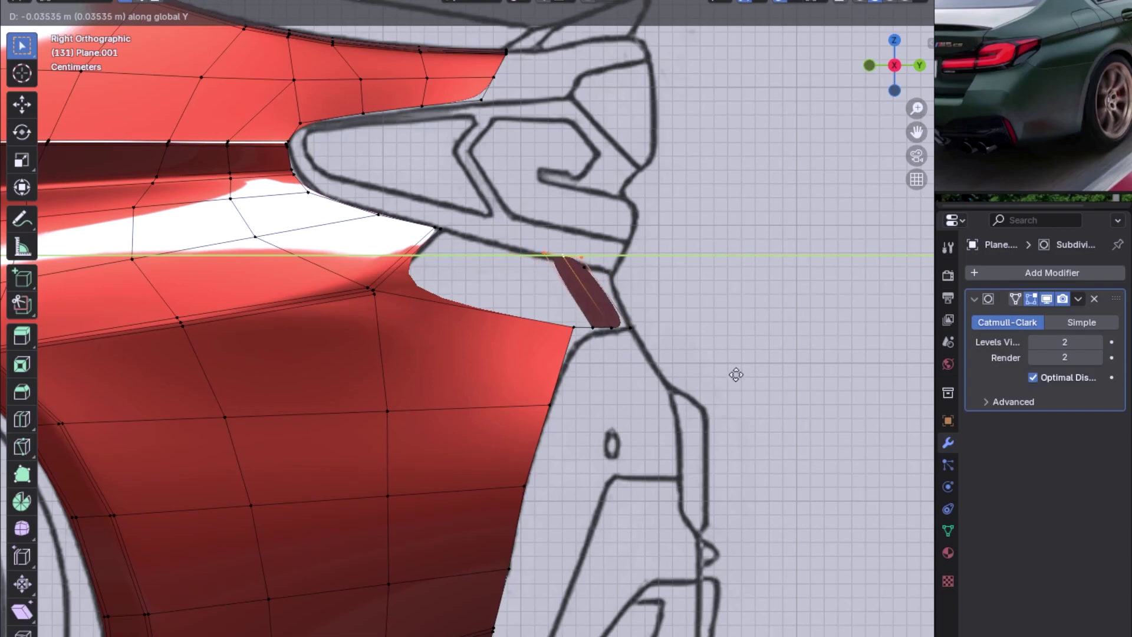
left_click(763, 424)
key("ctrl+KP_1")
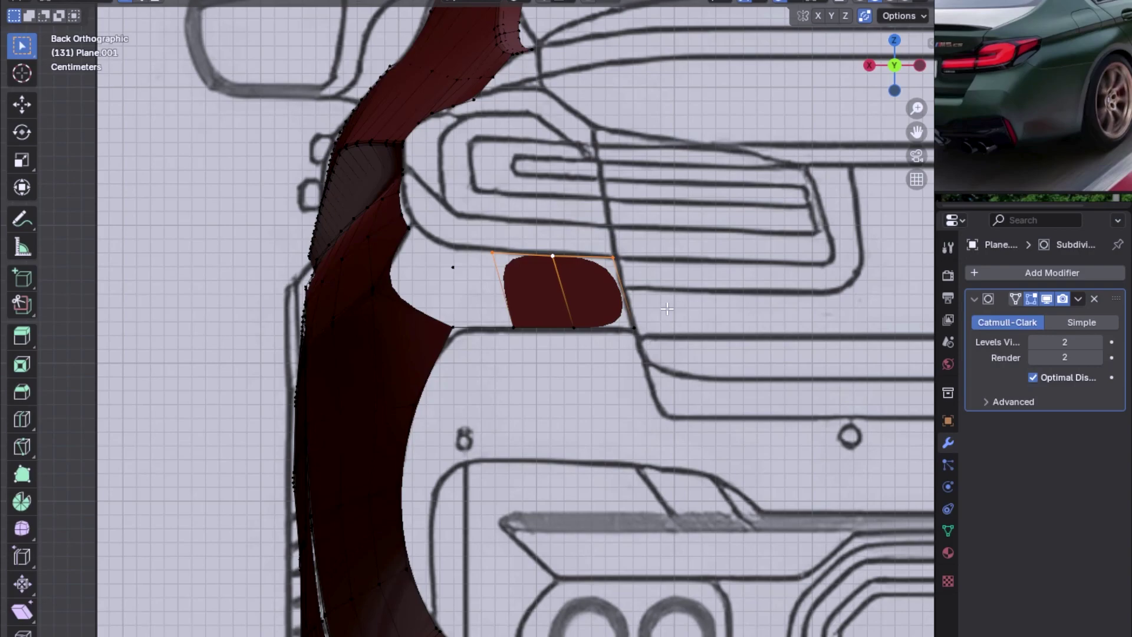
Step: Edge-slide the patch's top edge down to factor 0.405 and zoom out to check the strip
key("g")
key("g")
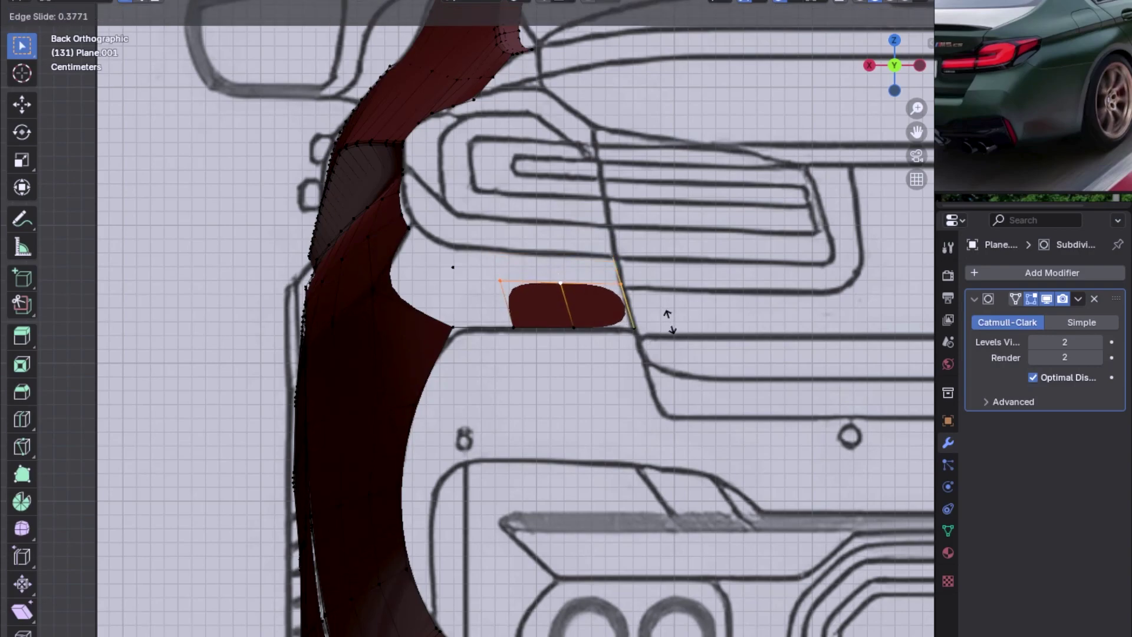
left_click(670, 317)
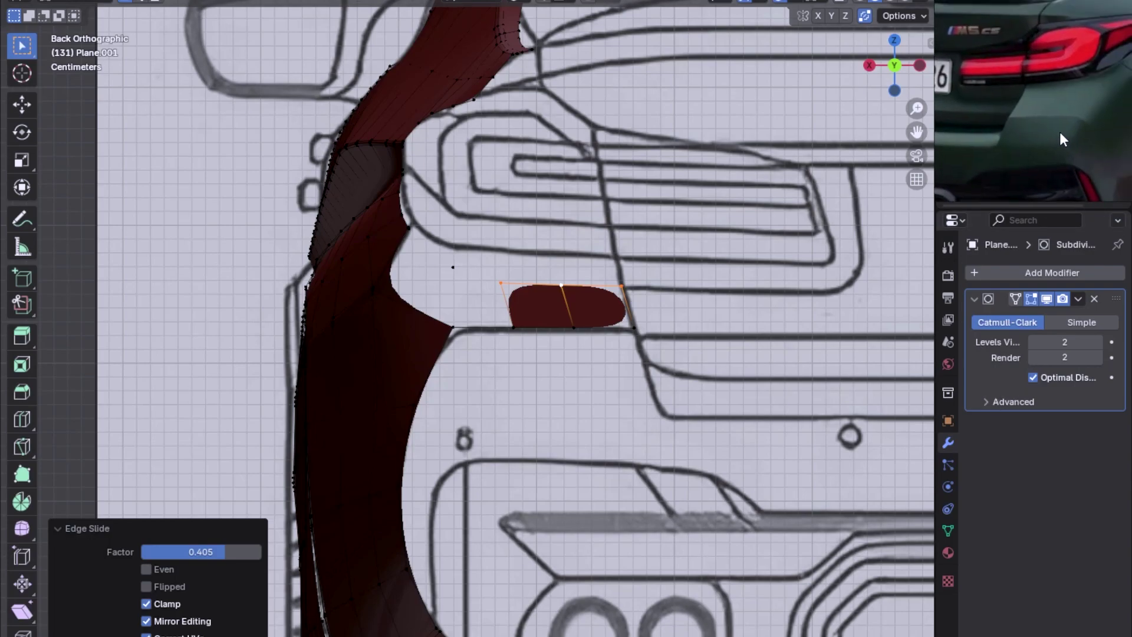
scroll(468, 320, "down", 3)
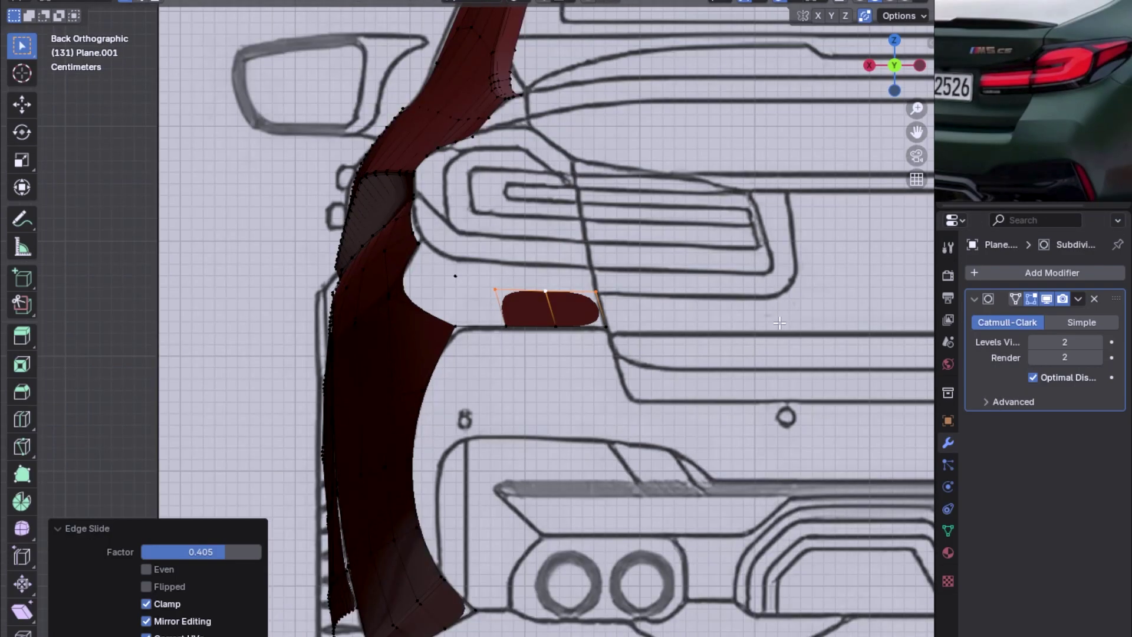
scroll(468, 320, "down", 1)
scroll(468, 319, "up", 2)
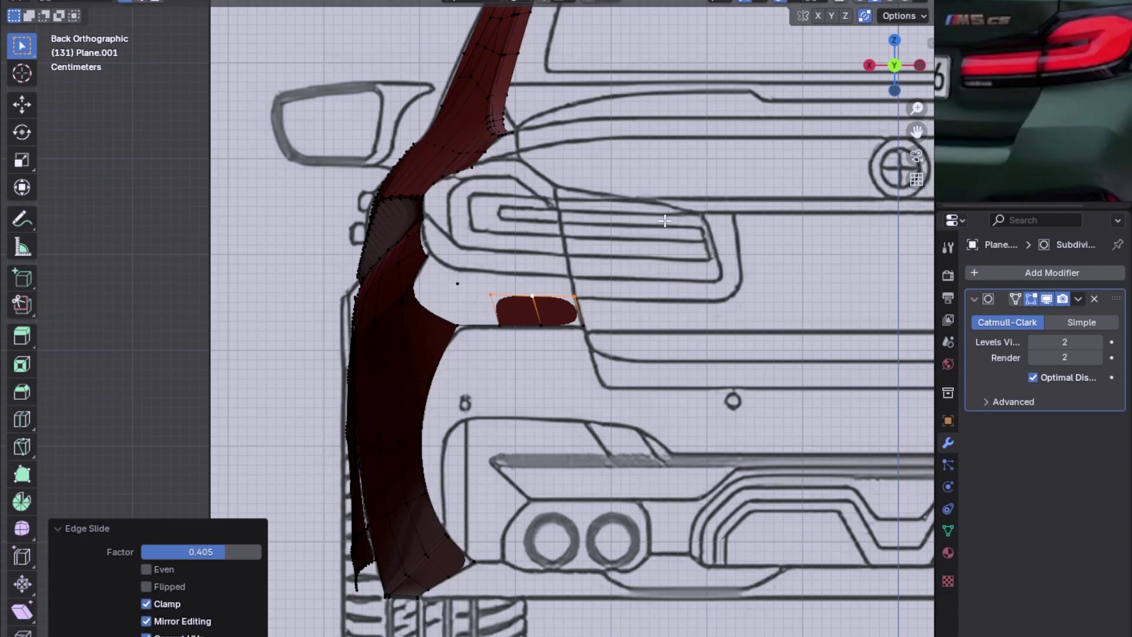
Step: Try moving the selection along X in side view, then cancel, leaving the patch unchanged
key("KP_3")
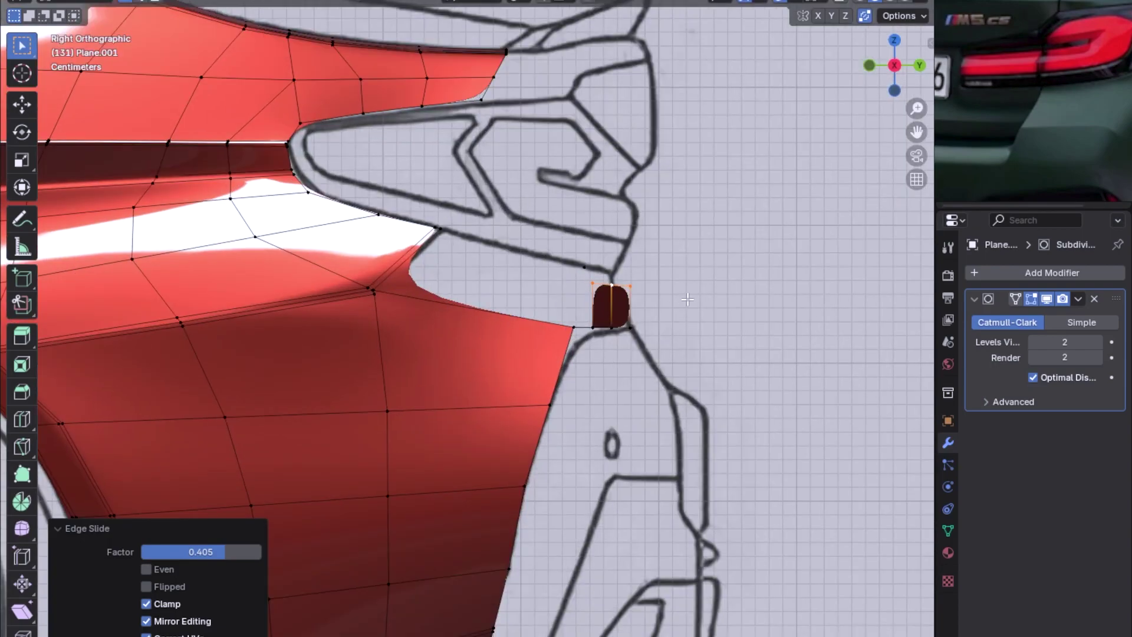
key("g")
key("x")
key("Escape")
key("g")
key("x")
key("Escape")
Step: Shift a patch vertex along Y, then raise it along Z to follow the side blueprint
left_click(584, 267, "shift")
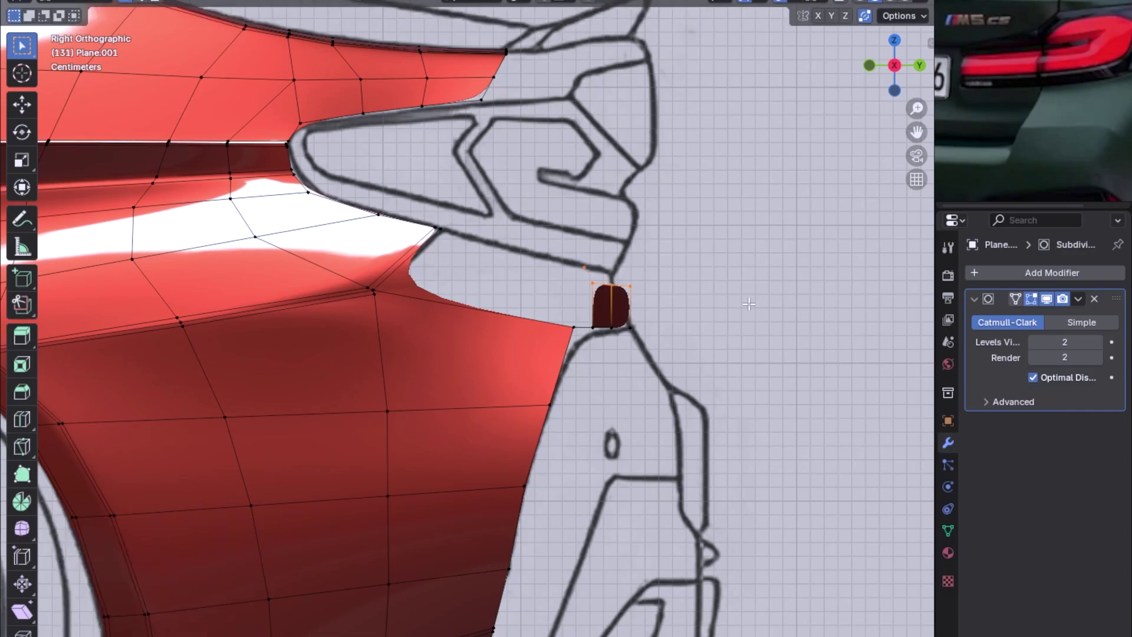
key("g")
key("y")
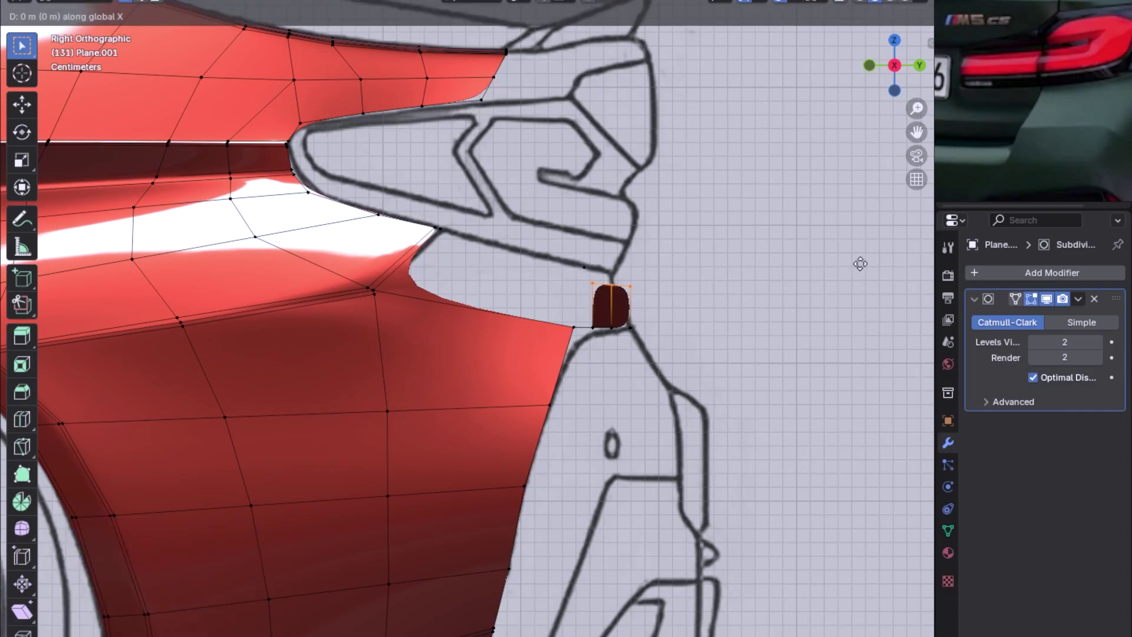
left_click(892, 260)
key("g")
key("z")
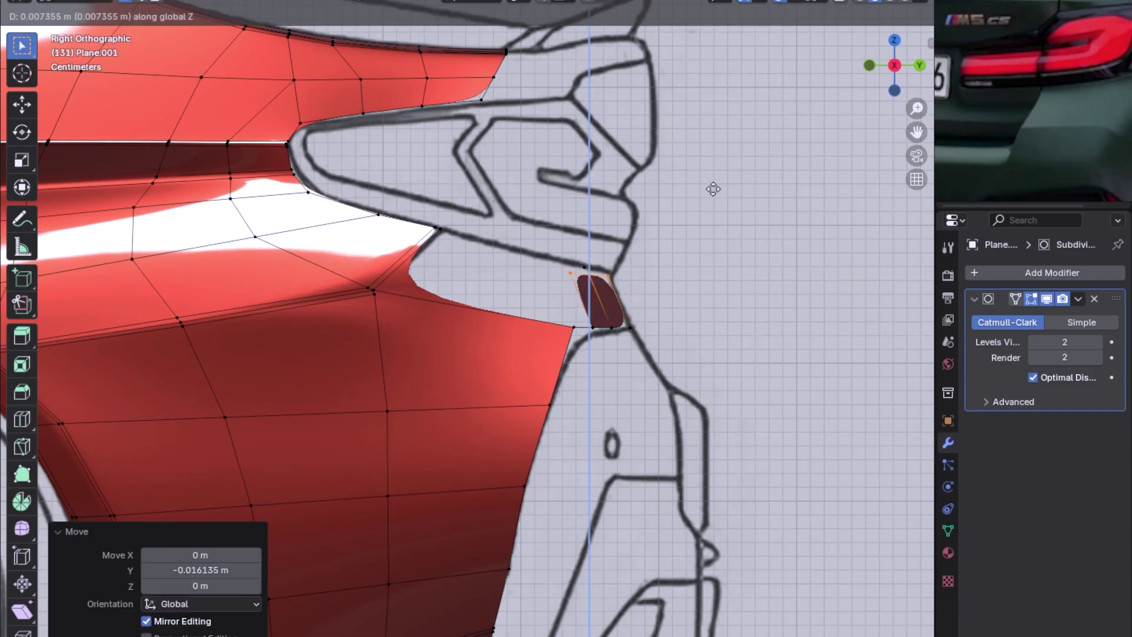
left_click(712, 233)
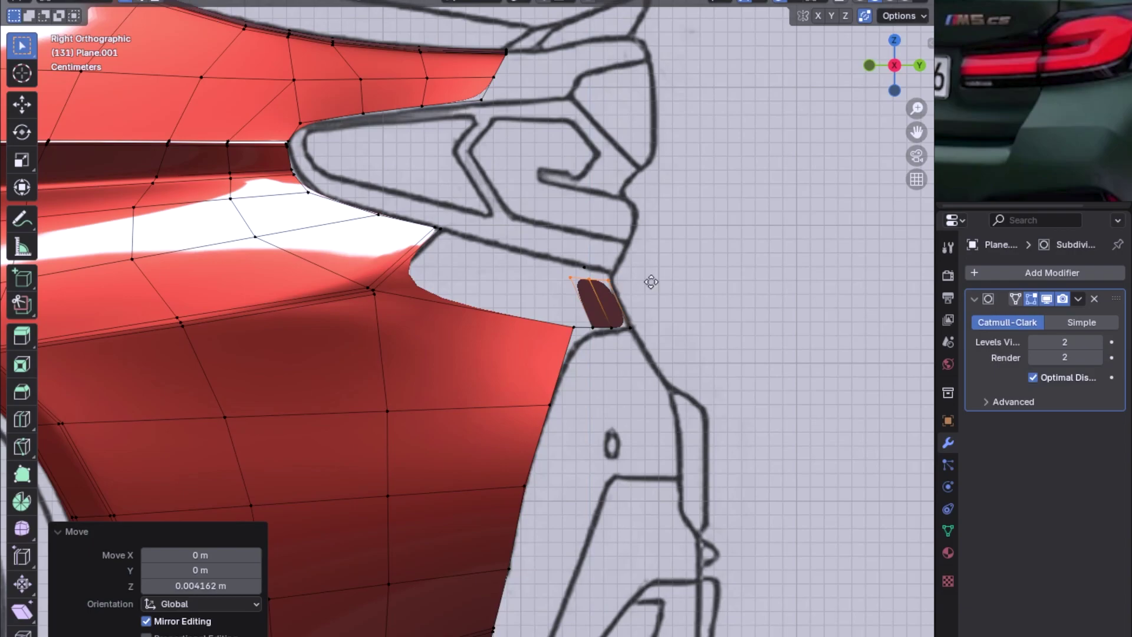
key("g")
key("z")
left_click(684, 293)
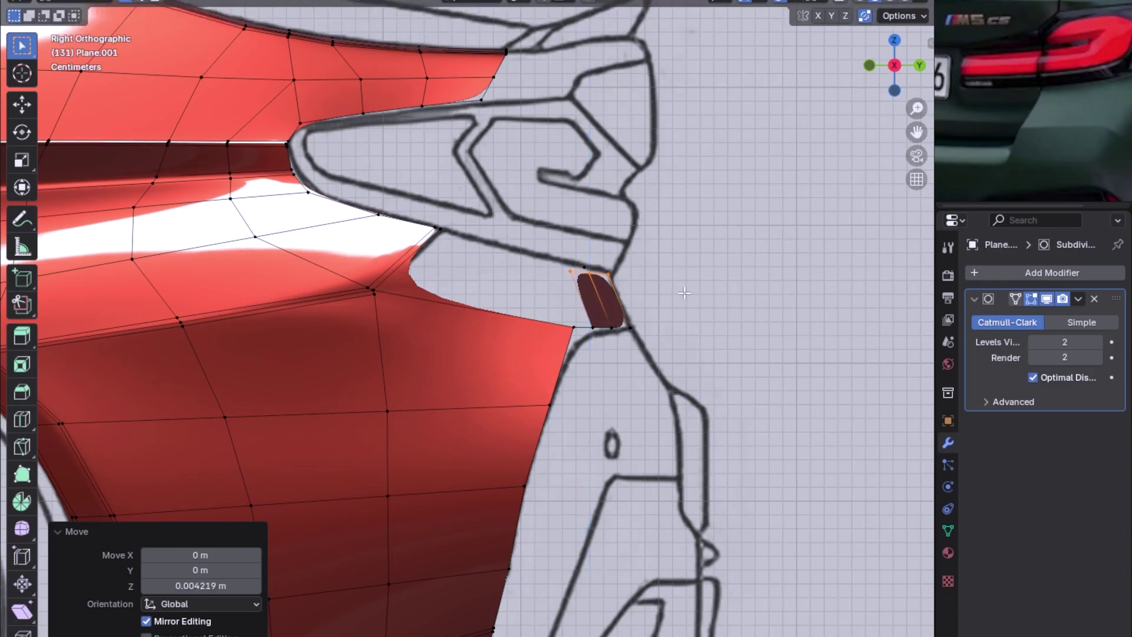
Step: Slide two patch vertices along their edges to match the blueprint outline
left_click(589, 271)
key("shift+v")
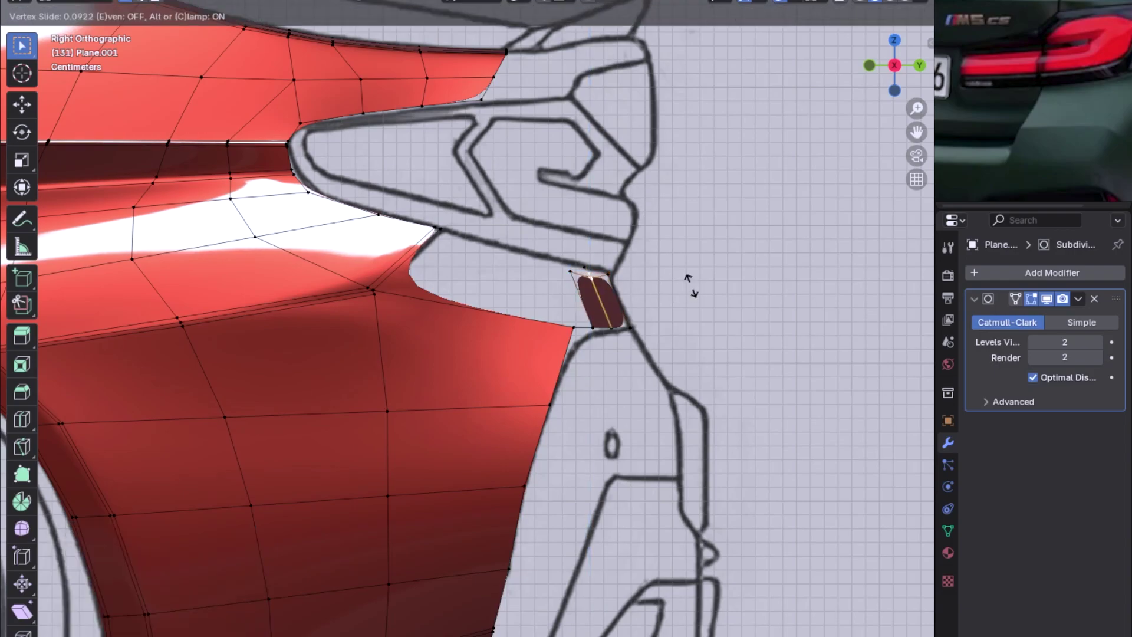
left_click(683, 274)
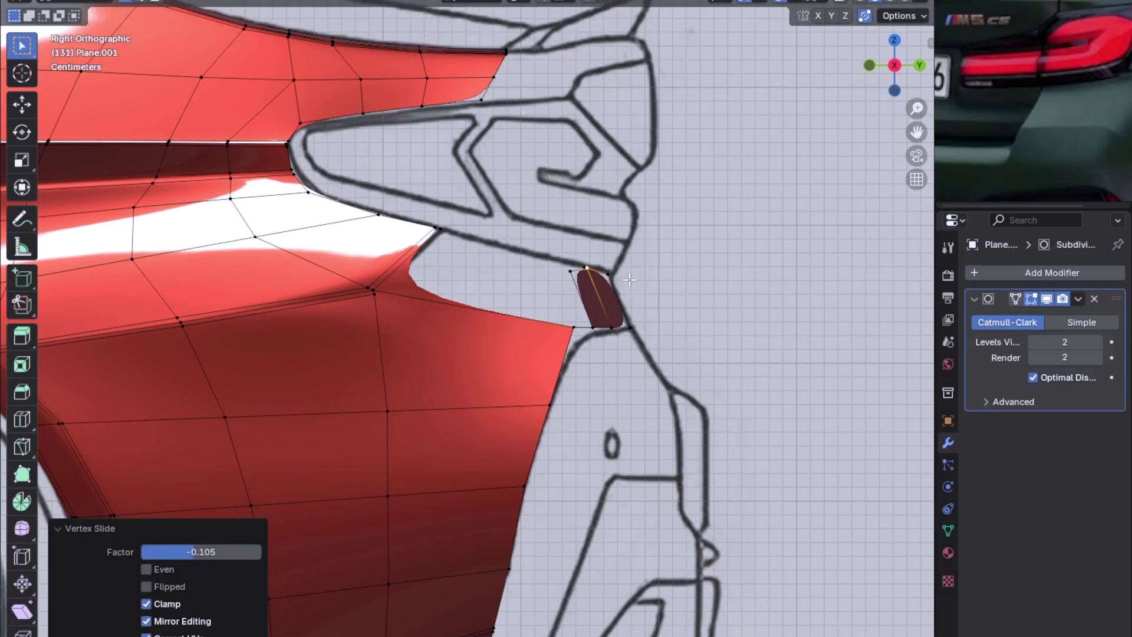
left_click(609, 274)
key("shift+v")
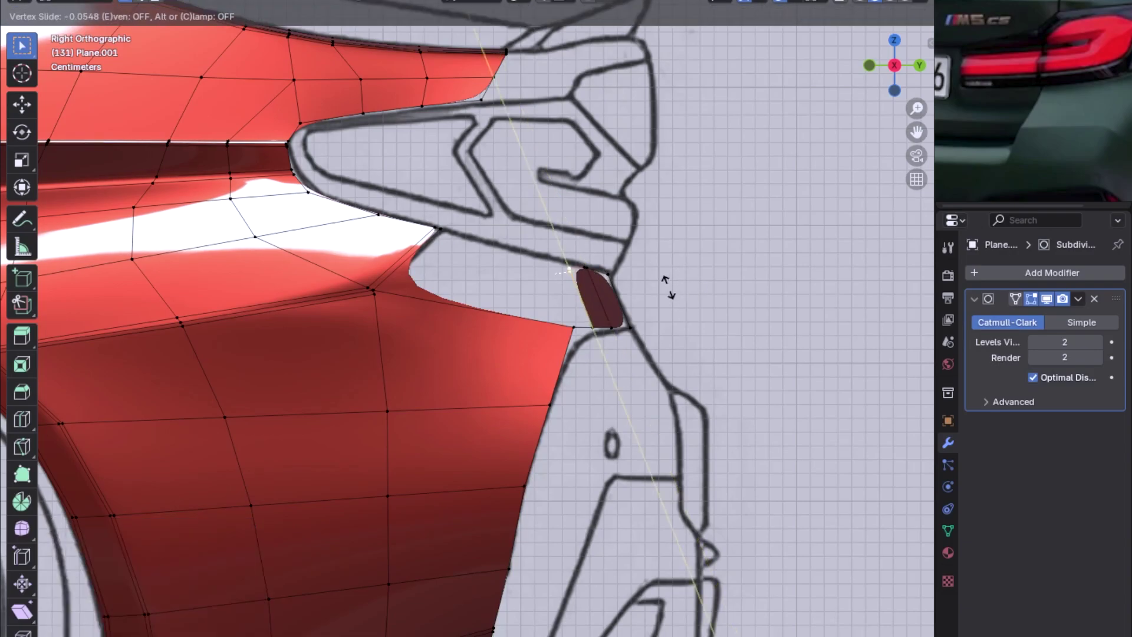
left_click(666, 286)
left_click(445, 230)
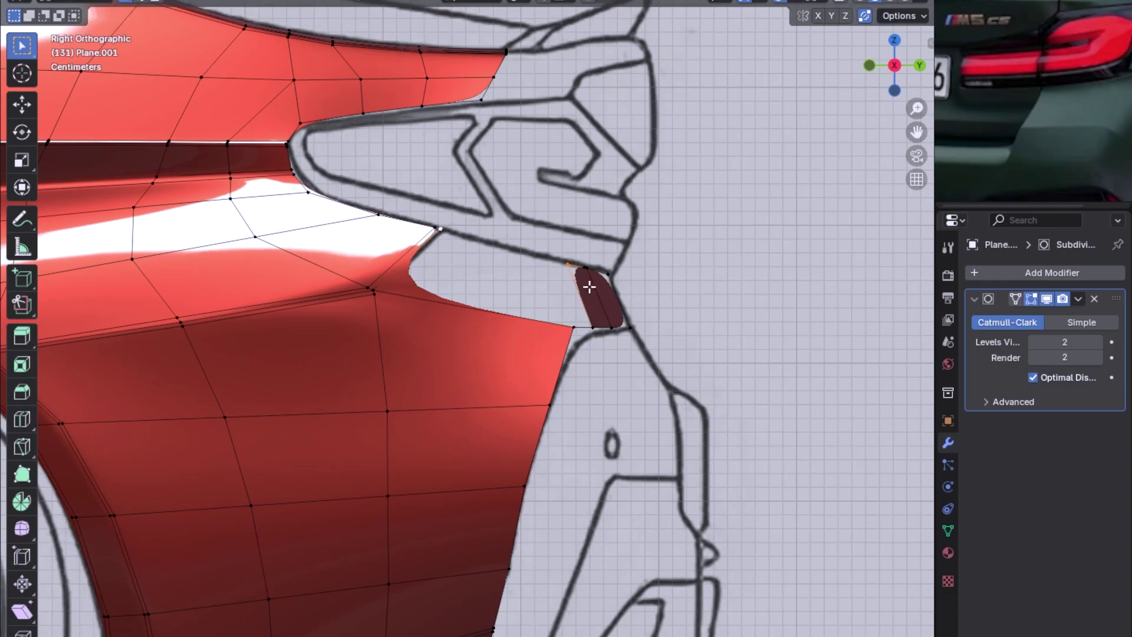
key("ctrl+KP_1")
scroll(575, 311, "down", 3)
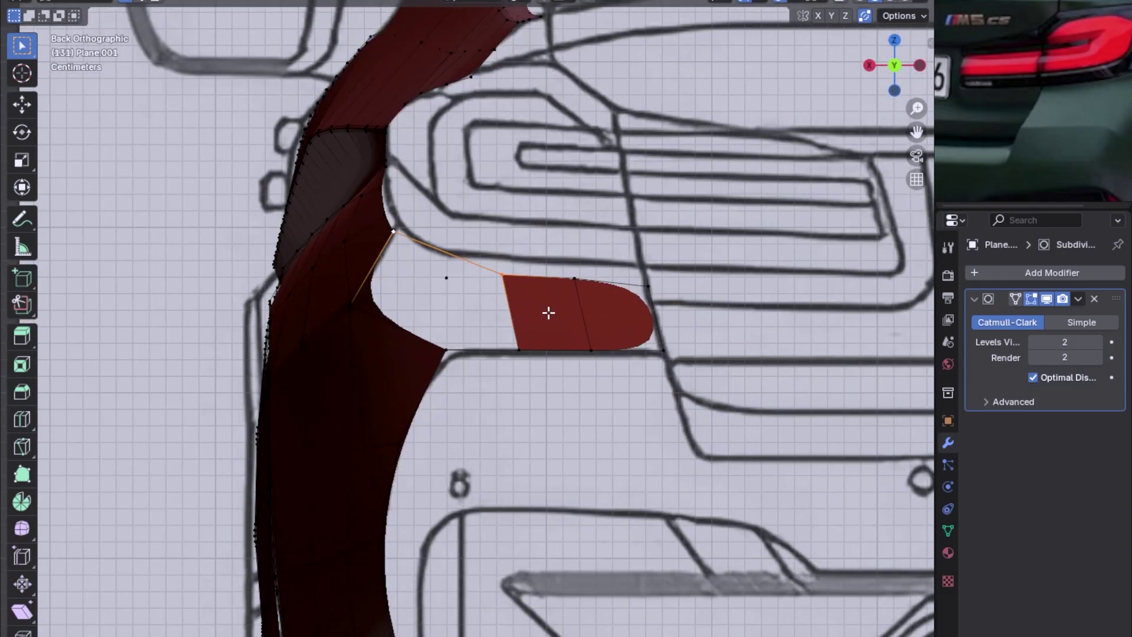
key("KP_3")
Step: Add a loop cut across the patch, slide its vertex, and shift it 0.016867 m along X
key("ctrl+r")
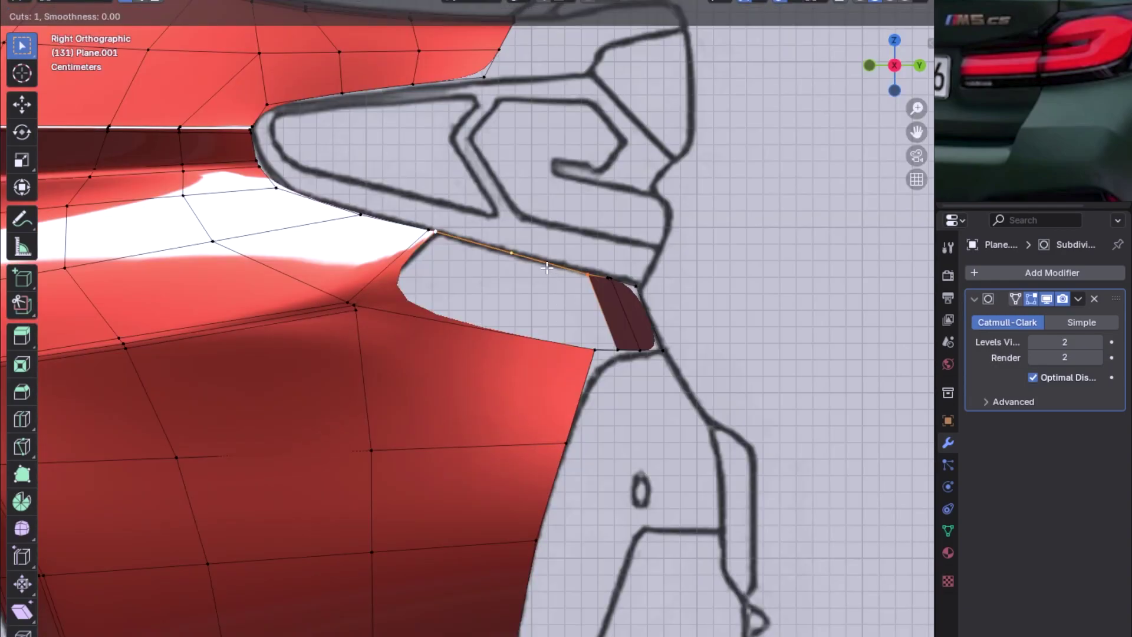
left_click(600, 300)
key("shift+v")
left_click(635, 326)
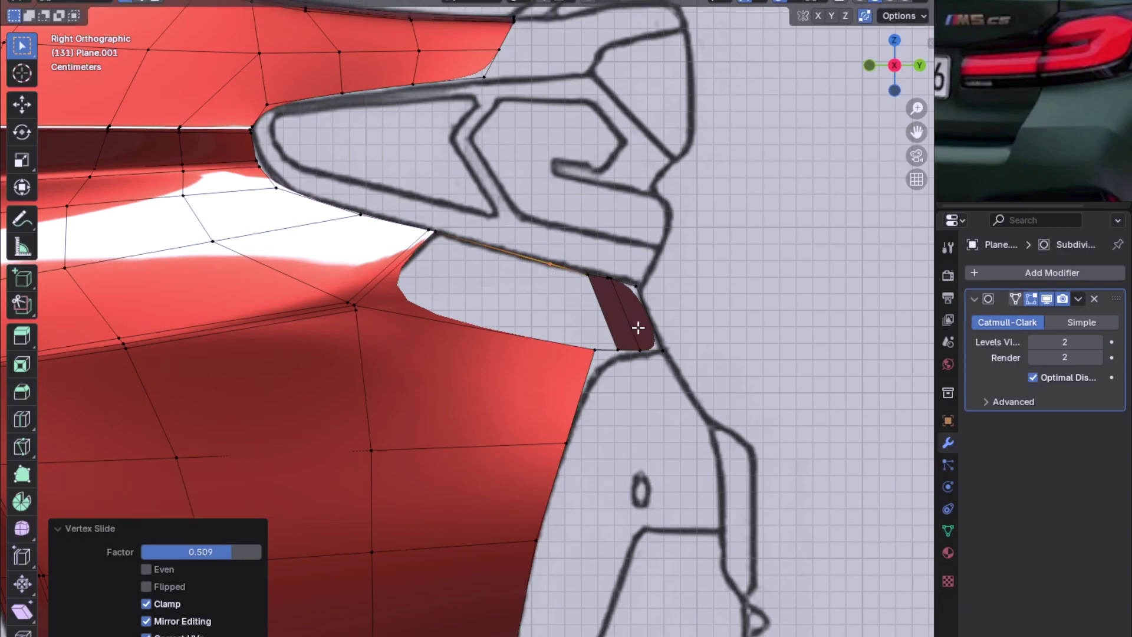
key("ctrl+KP_1")
key("g")
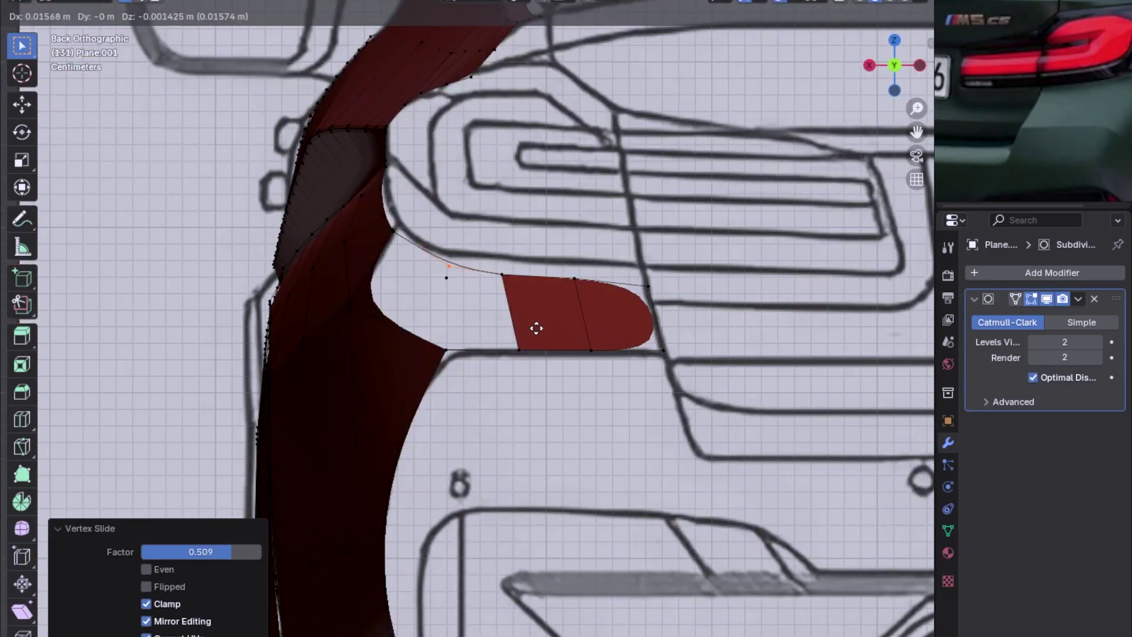
left_click(516, 377)
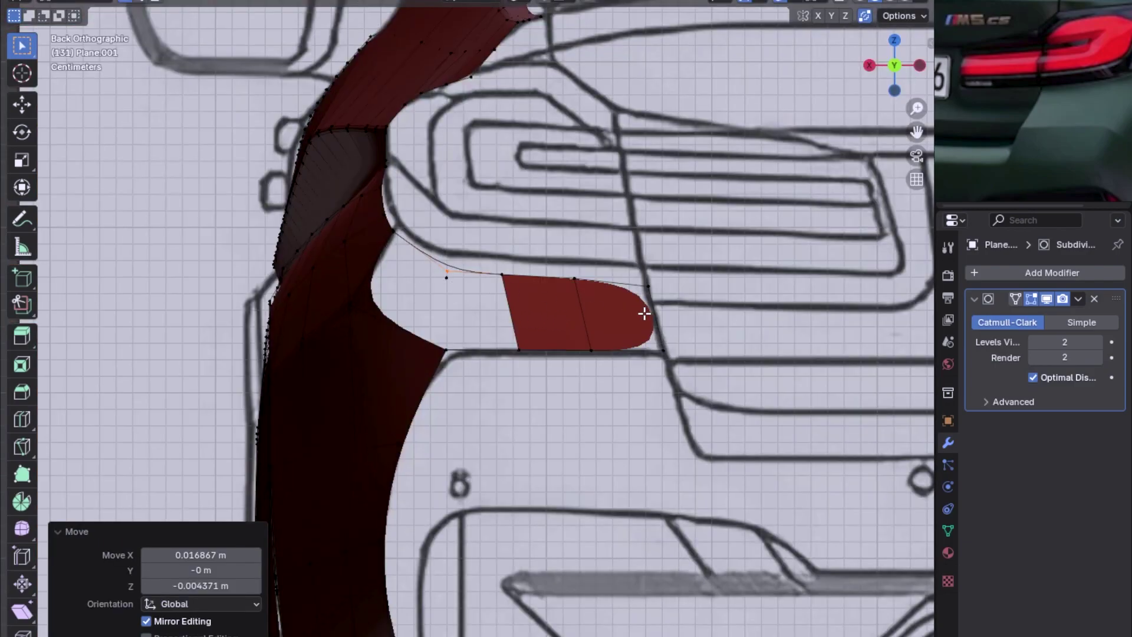
Step: Fill a new face joining the taillight strip to the quarter panel and check it in perspective
scroll(578, 317, "down", 1)
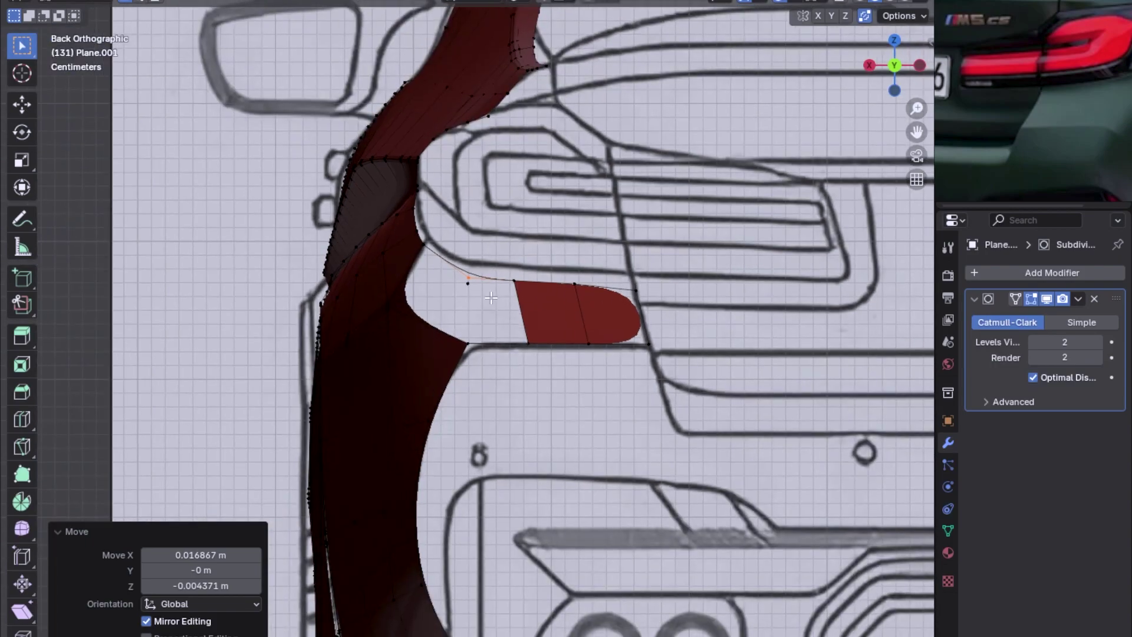
left_click(467, 342)
key("f")
left_click(505, 307)
key("x")
key("Escape")
scroll(491, 320, "up", 1)
middle_click_drag(491, 320, 596, 321)
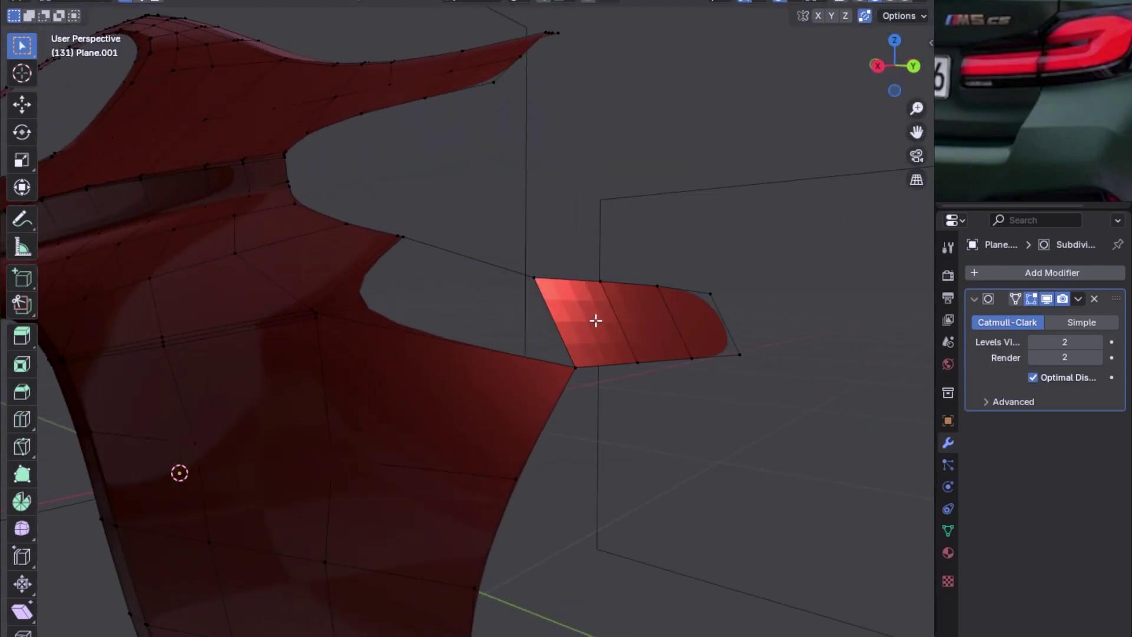
key("KP_3")
left_click(429, 226)
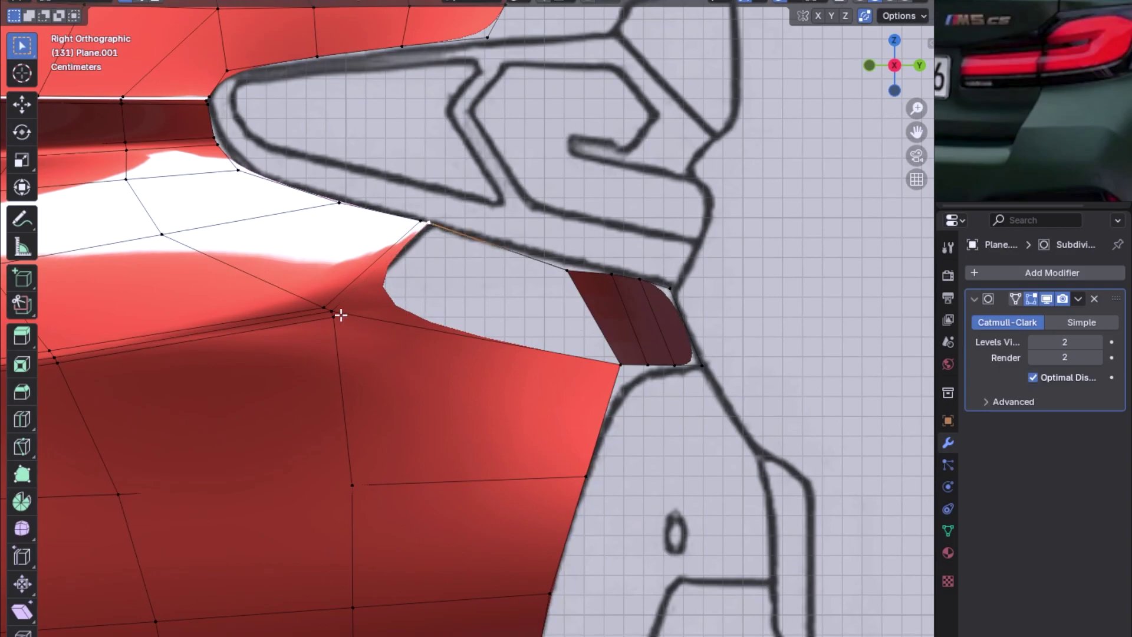
Step: Fill a face between the patch's corner vertex and another vertex
left_click(561, 270, "shift")
left_click(332, 310, "shift")
key("f")
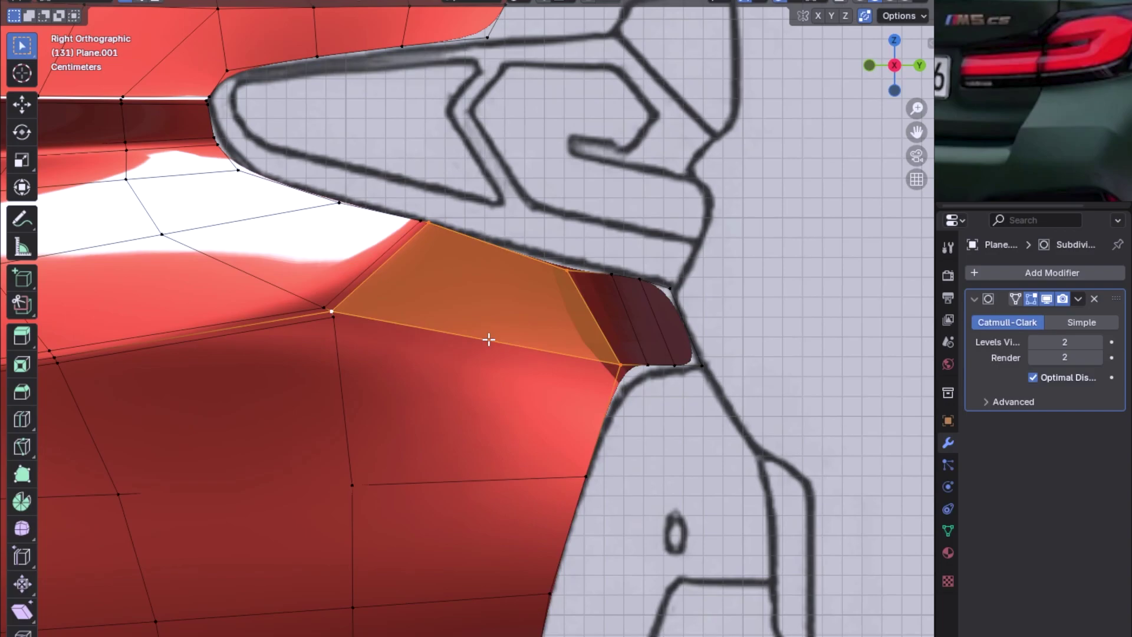
scroll(574, 332, "up", 2)
Step: Add a loop cut across the new face, slid to 0.7494 near its top edge
key("ctrl+r")
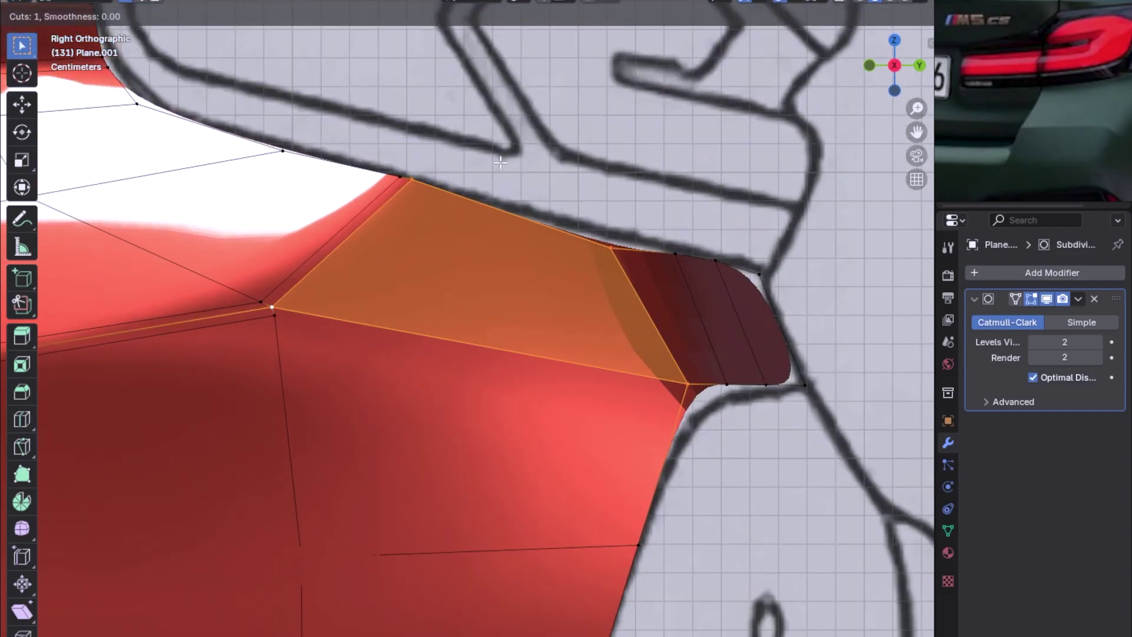
left_click(490, 191)
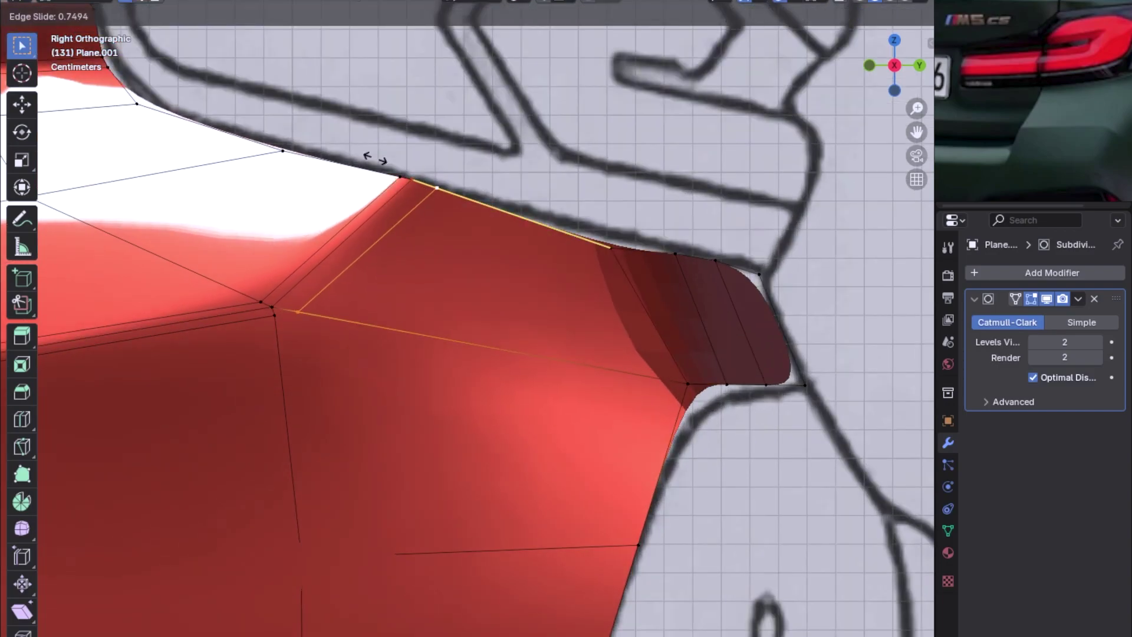
left_click(254, 113)
Step: Vertex-slide the neighbouring corner vertex along its edge into its final position
left_click(269, 317)
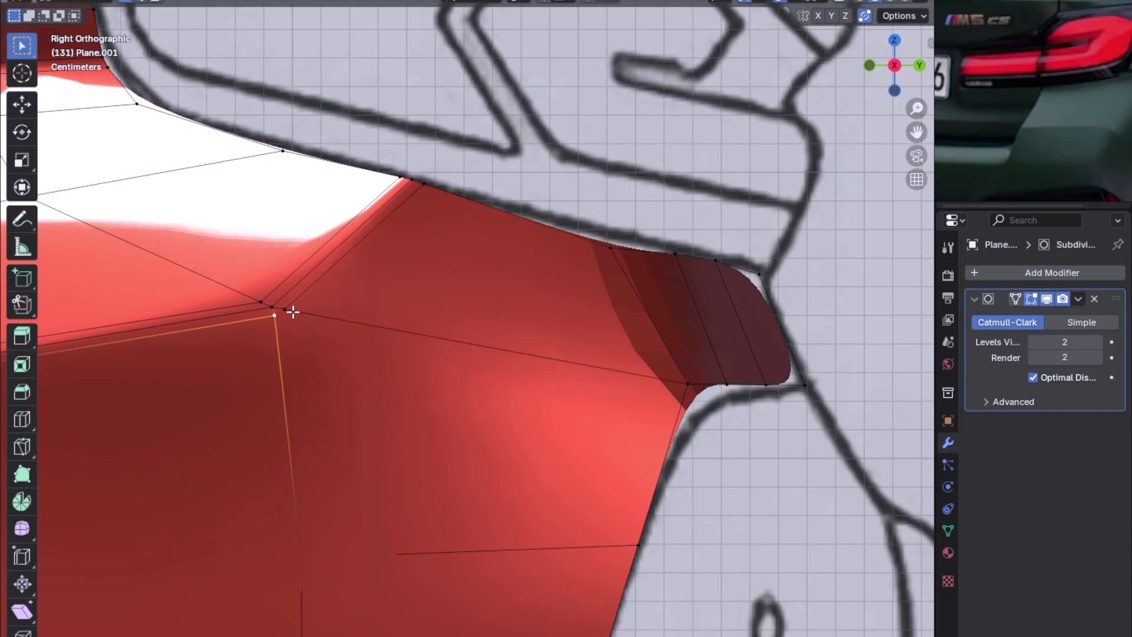
left_click(300, 315)
key("shift+v")
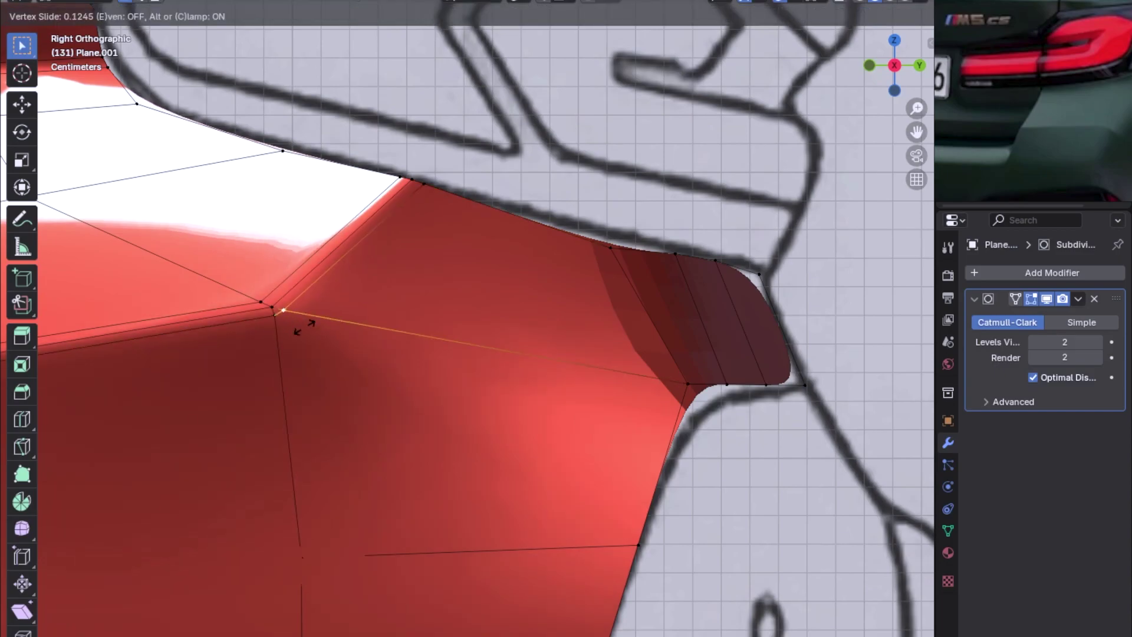
right_click(301, 318)
key("shift+v")
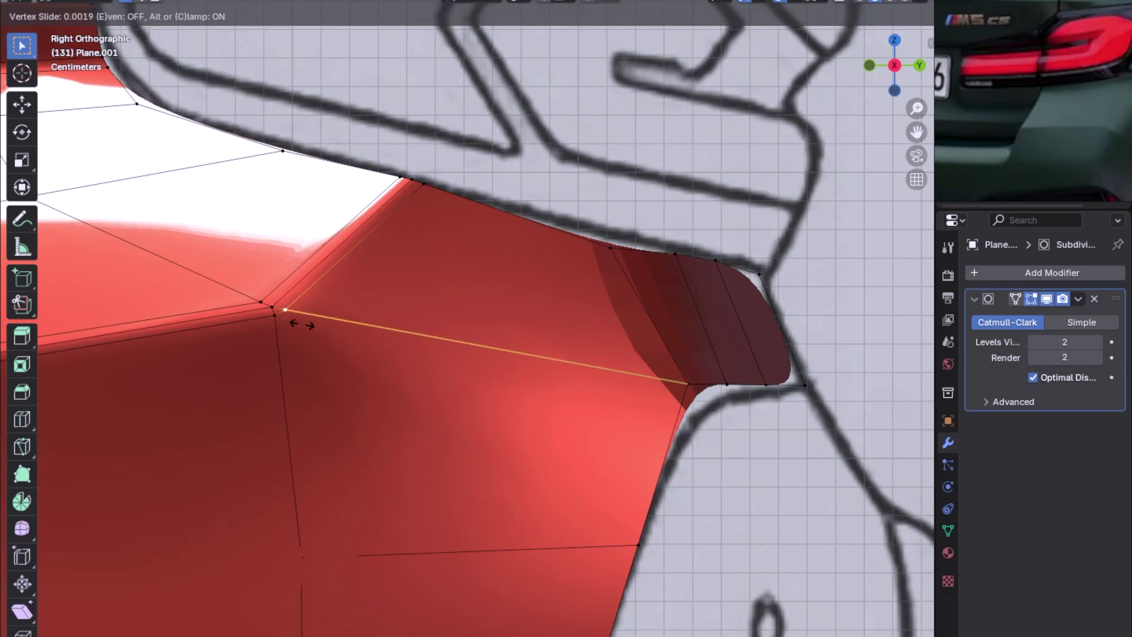
left_click(299, 324)
key("shift+v")
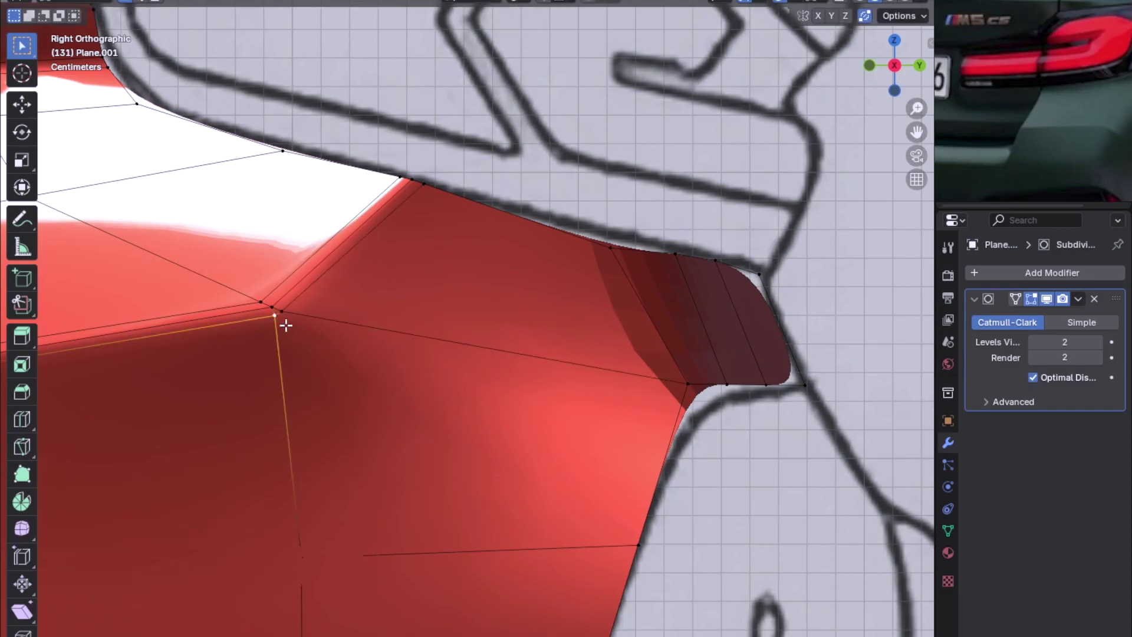
left_click(325, 347)
Step: Inspect the smoothed panel in object mode from a perspective angle
key("Tab")
scroll(330, 342, "down", 5)
middle_click_drag(341, 336, 353, 336)
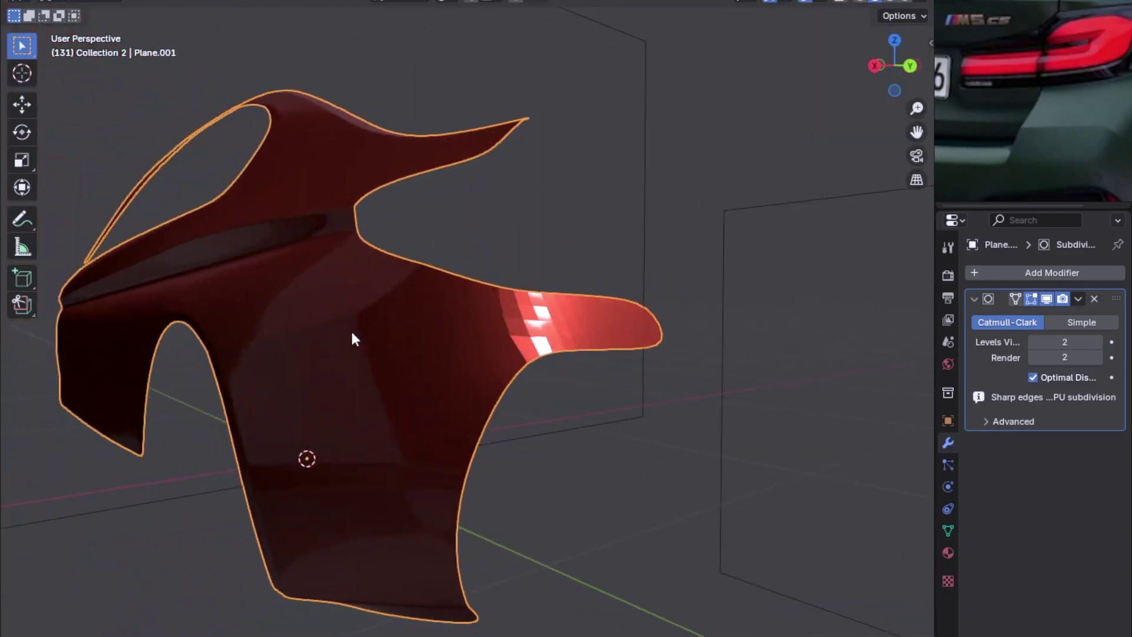
Step: In Right view, slide the taillight patch's lower corner vertex along its edge to factor -0.121
scroll(359, 348, "up", 2)
scroll(426, 345, "up", 3)
mouse_move(426, 351)
middle_mouse_down()
mouse_move(573, 362)
mouse_move(508, 361)
middle_mouse_up()
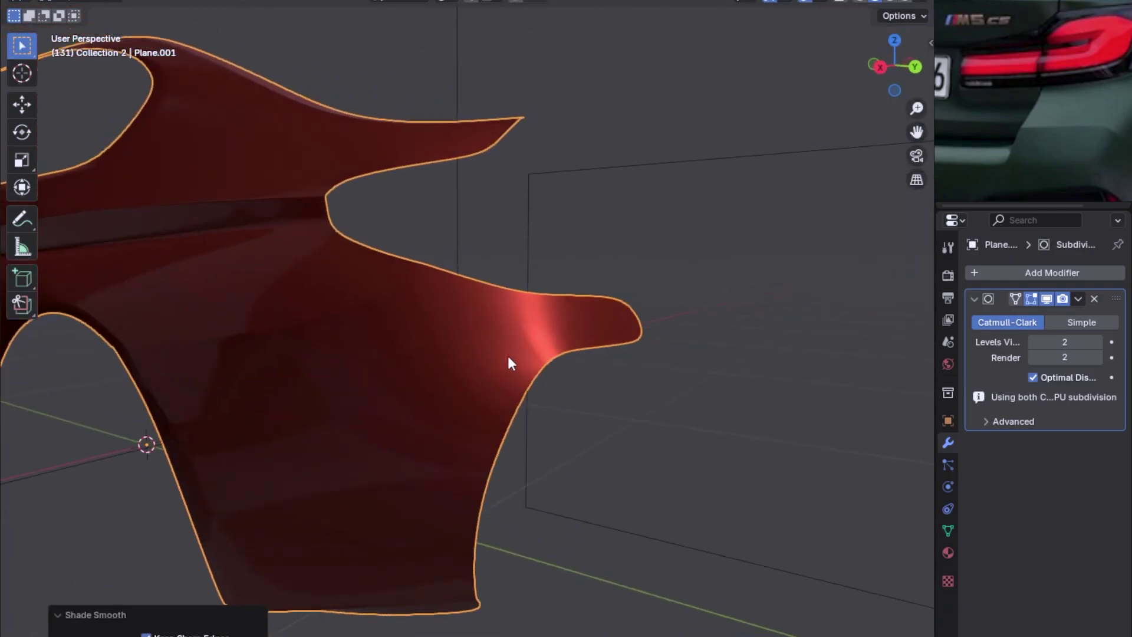
key("Tab")
key("KP_3")
key("KP_3")
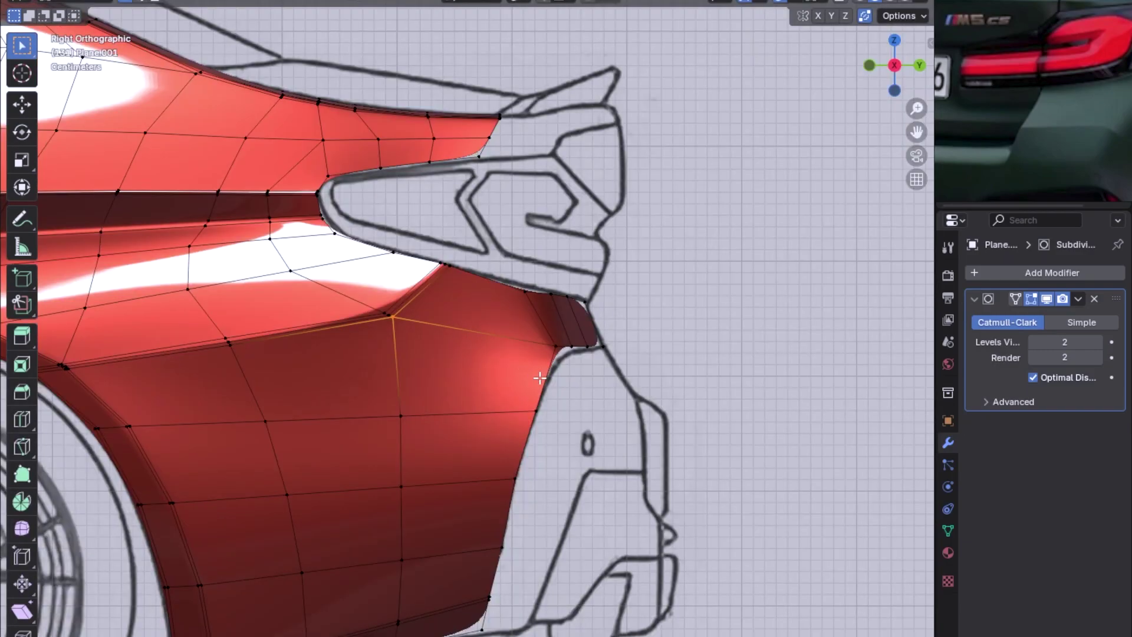
scroll(563, 353, "up", 2)
scroll(466, 313, "up", 2)
key("shift+v")
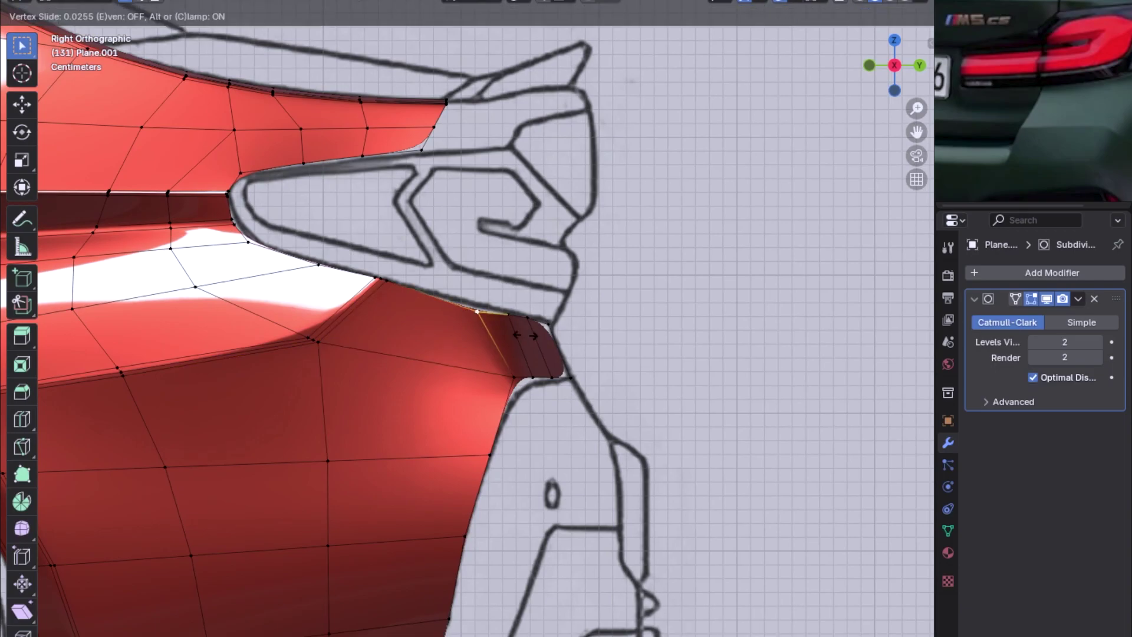
left_click(522, 328)
Step: In Back view, select the vertices along the taillight patch's upper edge path
key("ctrl+KP_1")
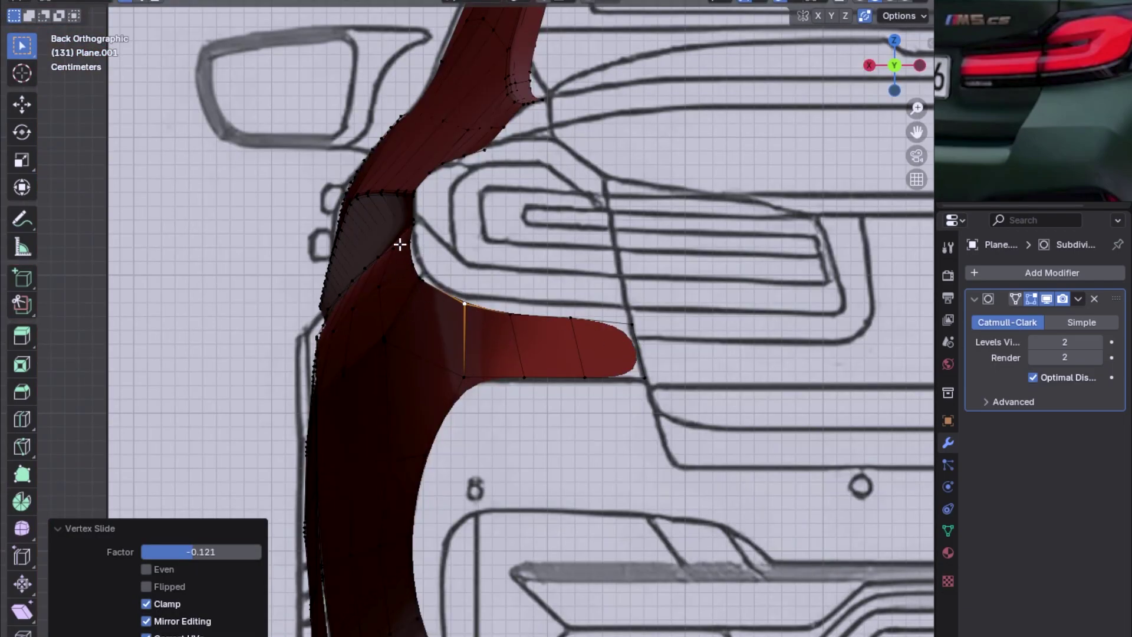
left_click(412, 225)
mouse_move(413, 225)
middle_mouse_down()
mouse_move(543, 405)
mouse_move(620, 366)
middle_mouse_up()
left_click(651, 369, "ctrl")
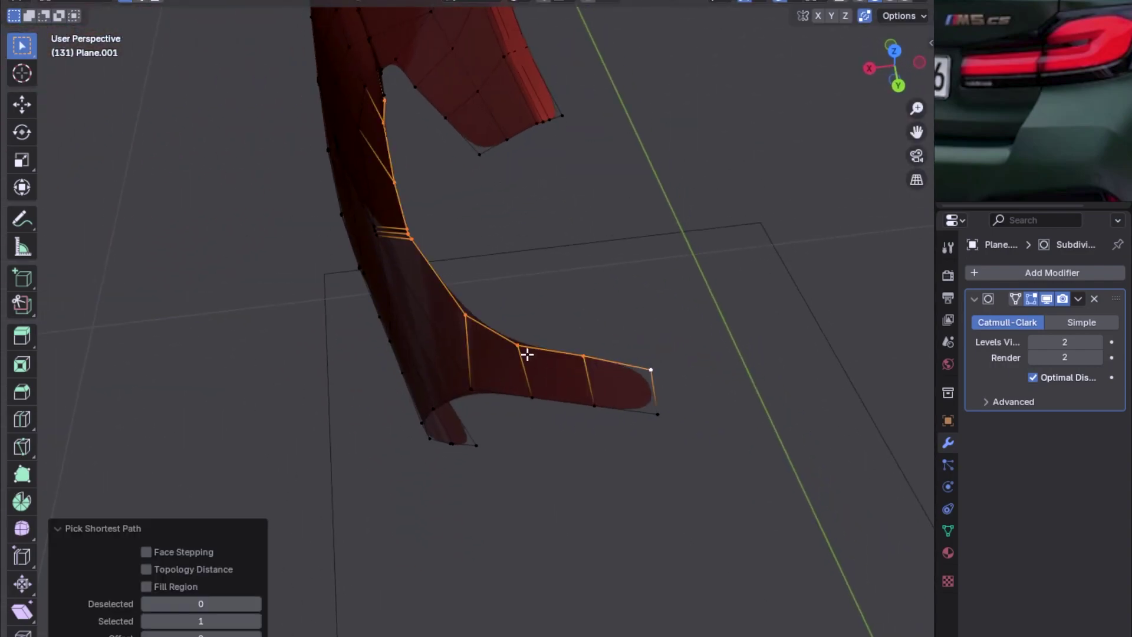
middle_click_drag(548, 360, 599, 268)
left_click_drag(275, 214, 496, 330, "ctrl")
key("ctrl+KP_1")
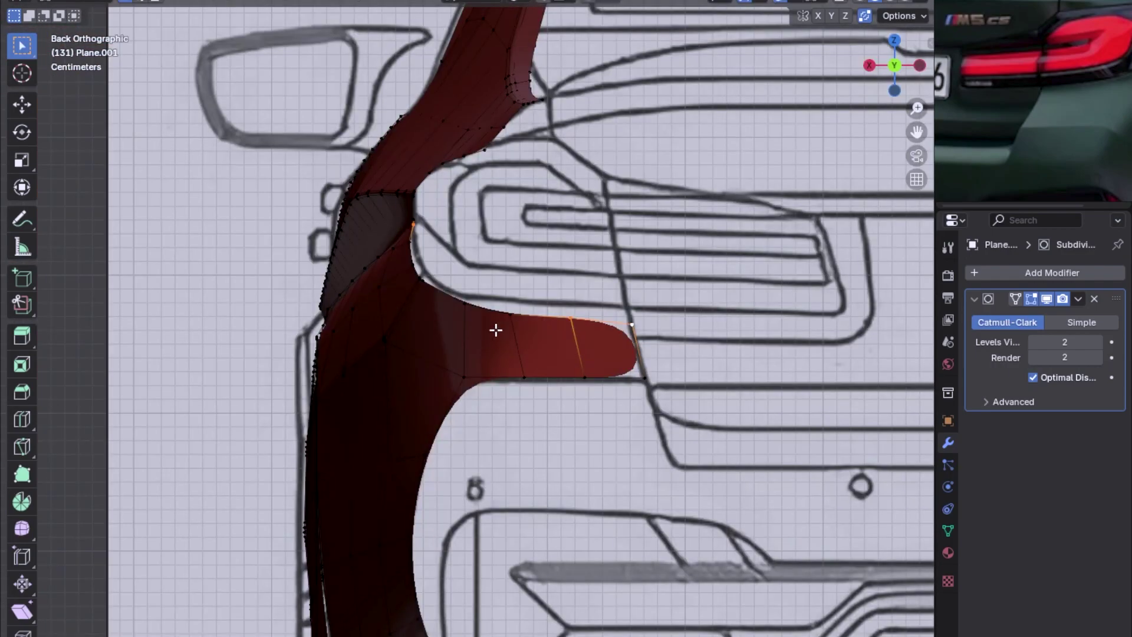
middle_click_drag(495, 330, 475, 316, "shift")
right_click(515, 305)
mouse_move(426, 263)
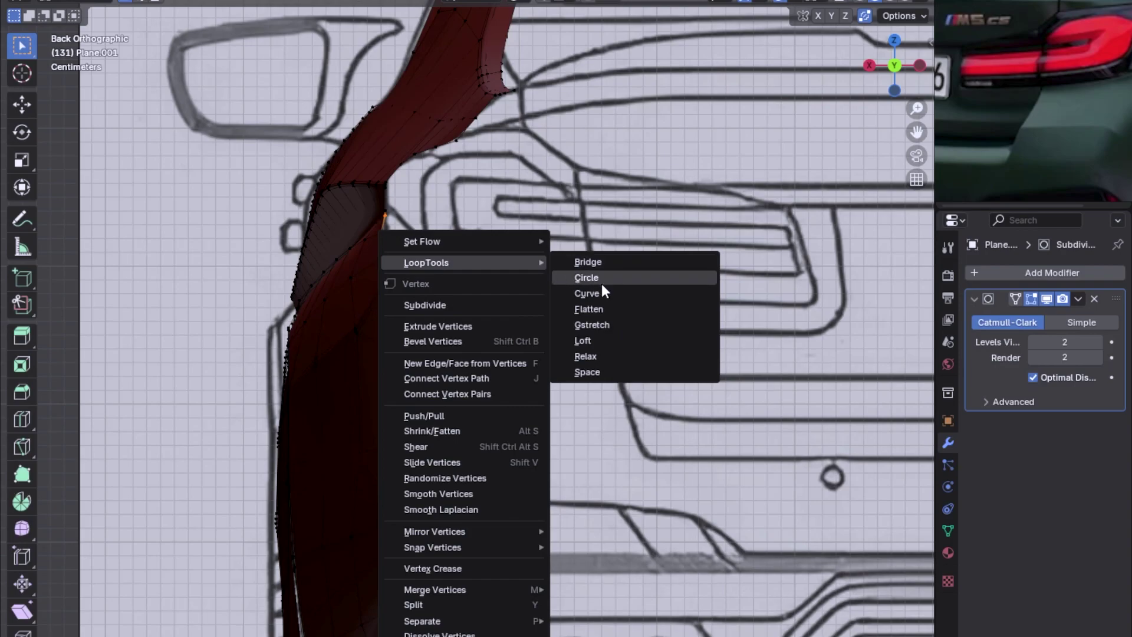
Step: Apply LoopTools Curve twice to bend the selected edge path into a smooth cubic curve
left_click(601, 293)
middle_click_drag(602, 293, 564, 299)
scroll(554, 313, "up", 3)
key("KP_3")
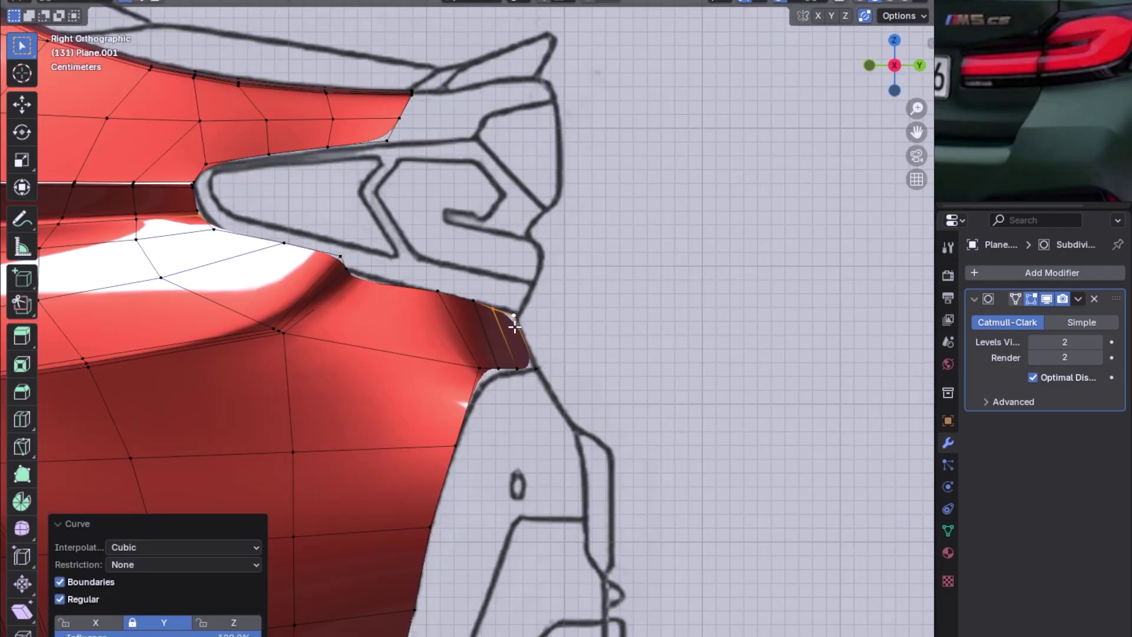
middle_click_drag(536, 341, 454, 366)
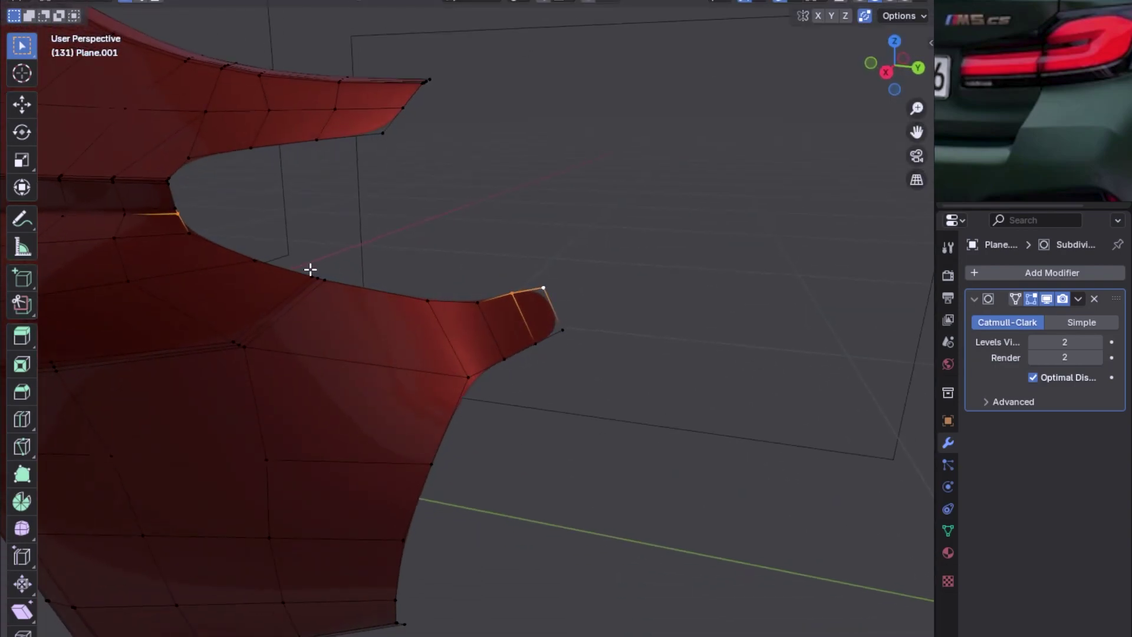
right_click(489, 306)
left_click(584, 293)
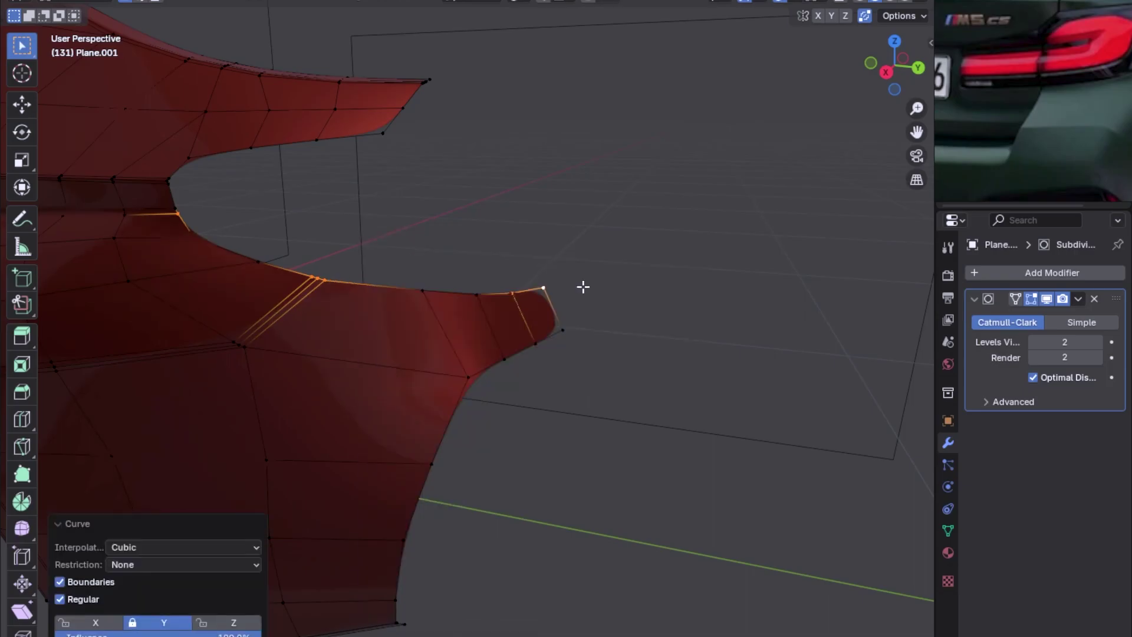
middle_click_drag(583, 293, 544, 319)
key("ctrl+KP_1")
scroll(455, 323, "up", 2)
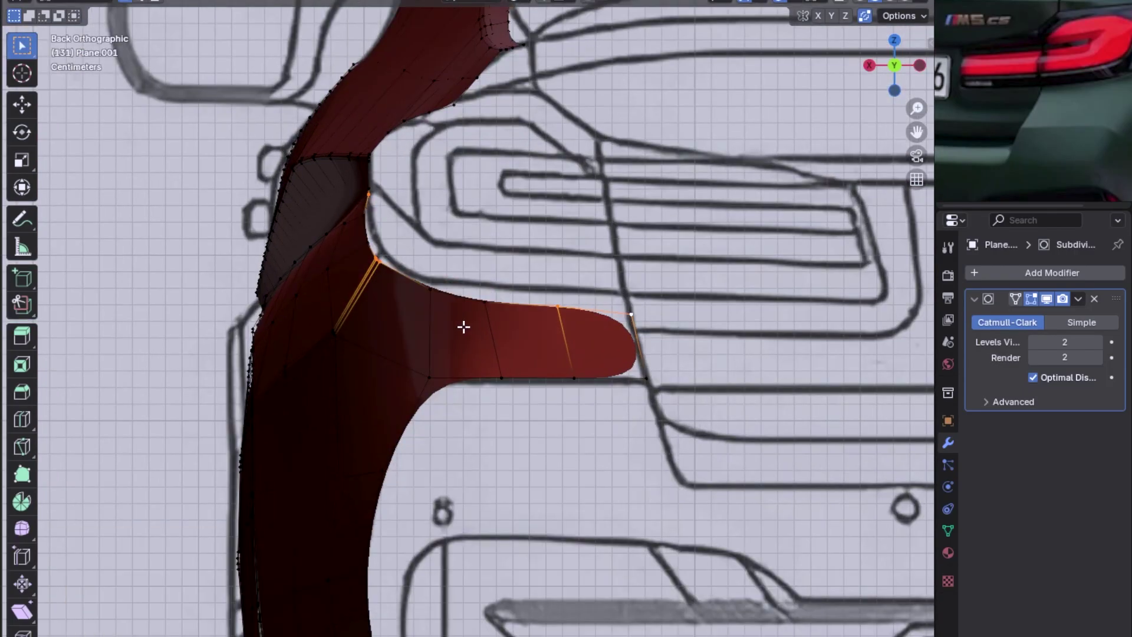
scroll(472, 327, "up", 1)
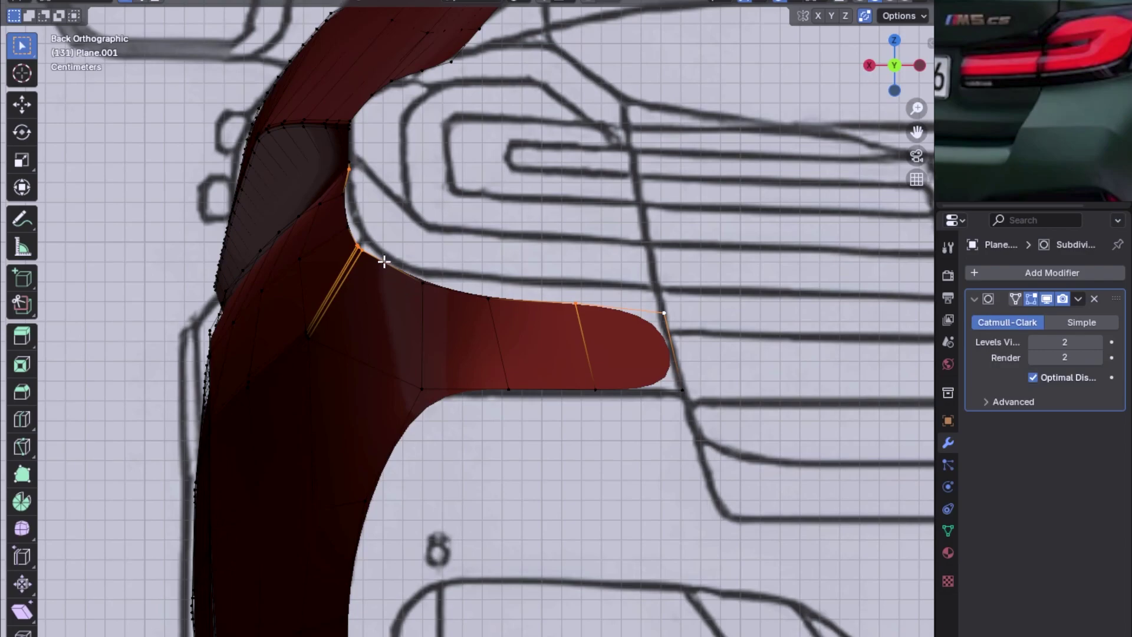
Step: Switch to solid shading and view the smoothed panel from the right side in object mode
key("z")
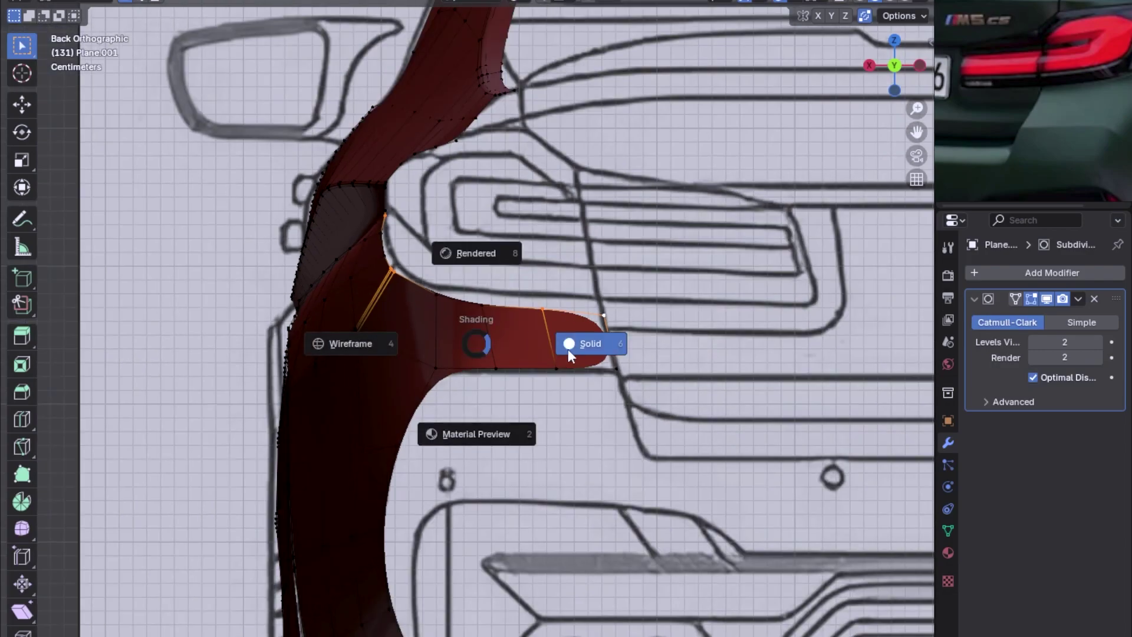
left_click(579, 338)
middle_click_drag(568, 349, 533, 331)
key("Tab")
key("KP_3")
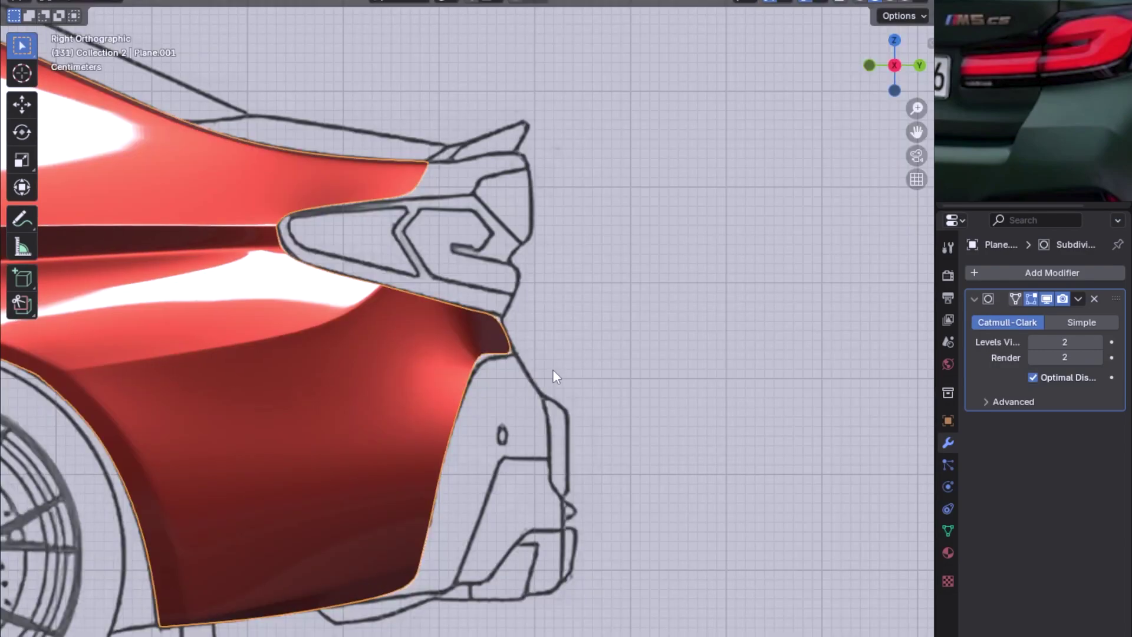
scroll(513, 360, "up", 1)
Step: Select the taillight patch corner vertex in Edit Mode, checking it in Back and Top views
key("Tab")
left_click(494, 378)
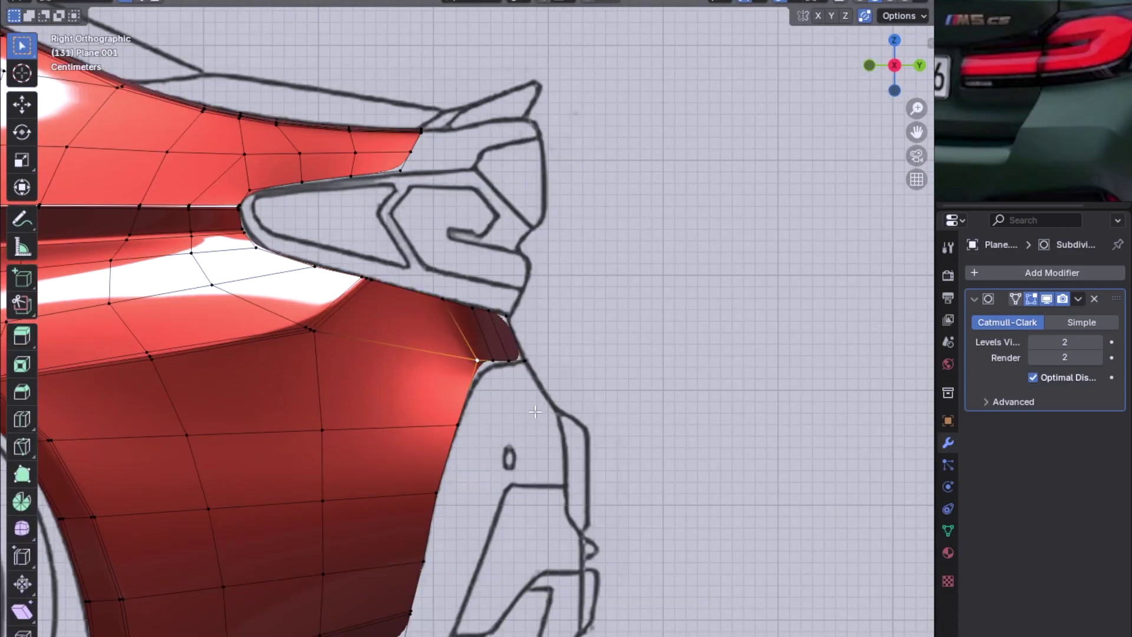
key("ctrl+KP_1")
key("z")
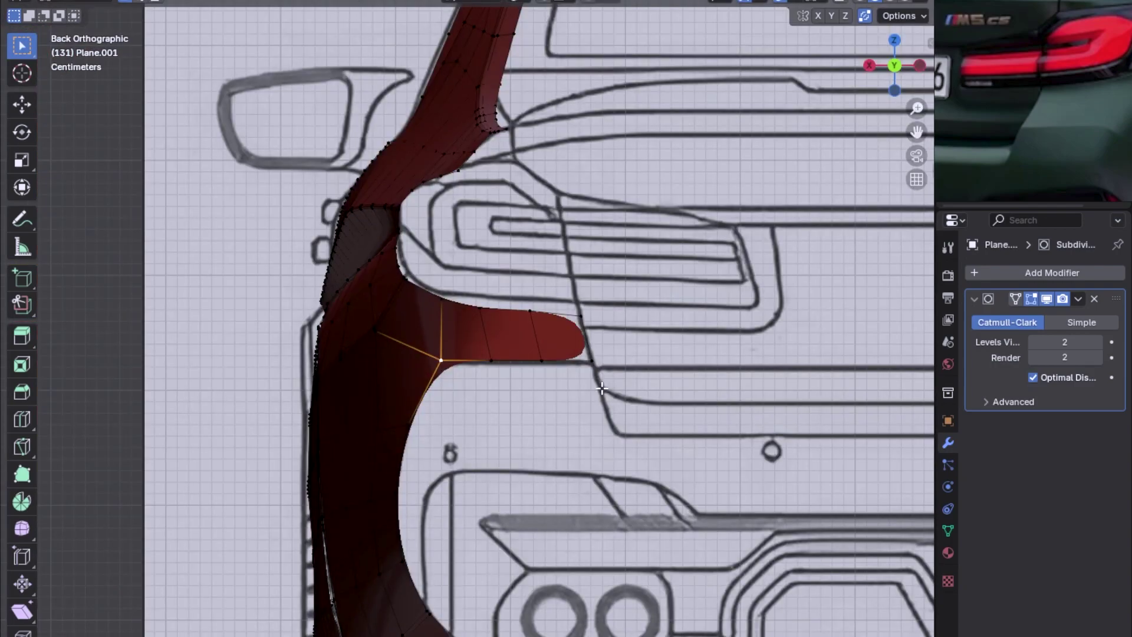
scroll(610, 366, "up", 1)
scroll(583, 340, "down", 1)
scroll(525, 223, "down", 1)
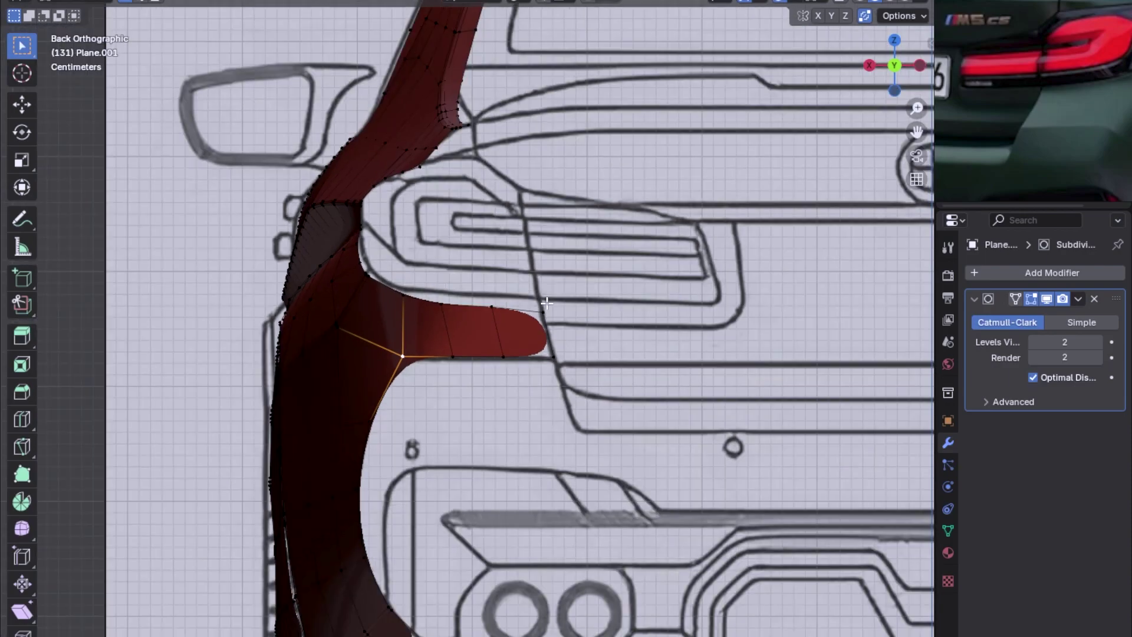
scroll(512, 248, "up", 1)
key("KP_7")
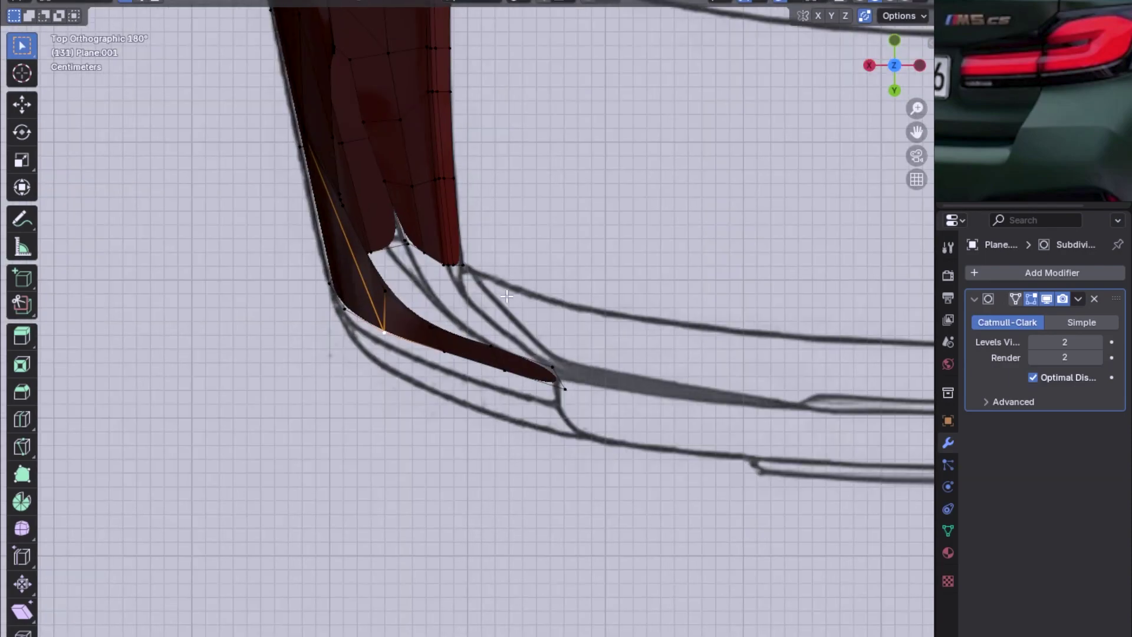
Step: In wireframe, select the bumper-corner edge loop and shift it along X
left_click(384, 281, "alt")
key("shift+z")
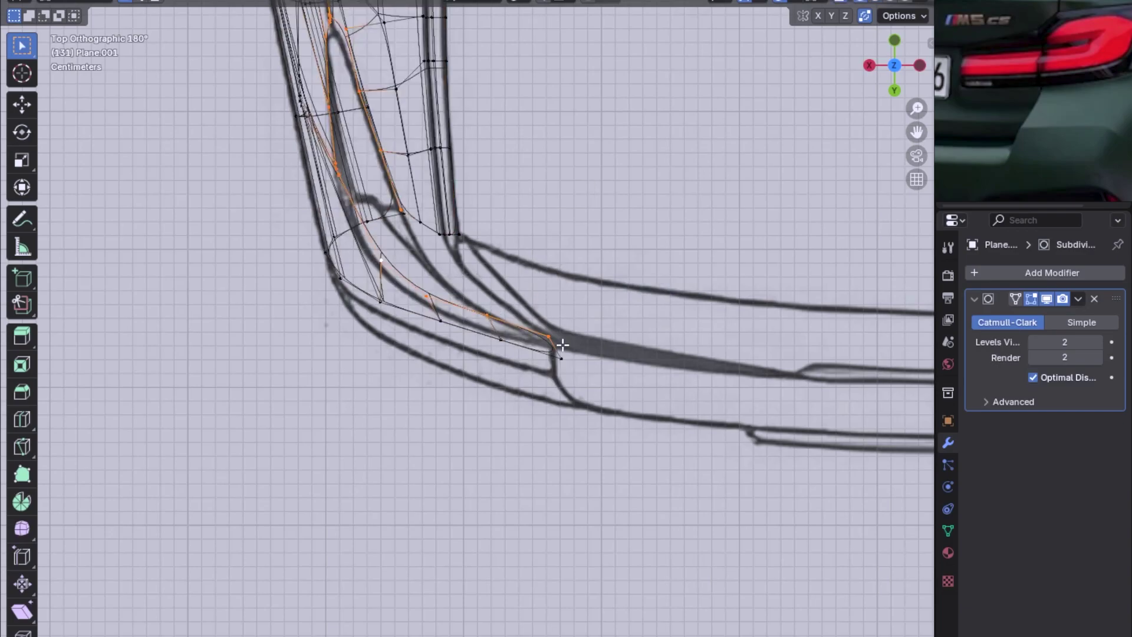
scroll(562, 345, "up", 1)
middle_click_drag(445, 275, 511, 311, "shift")
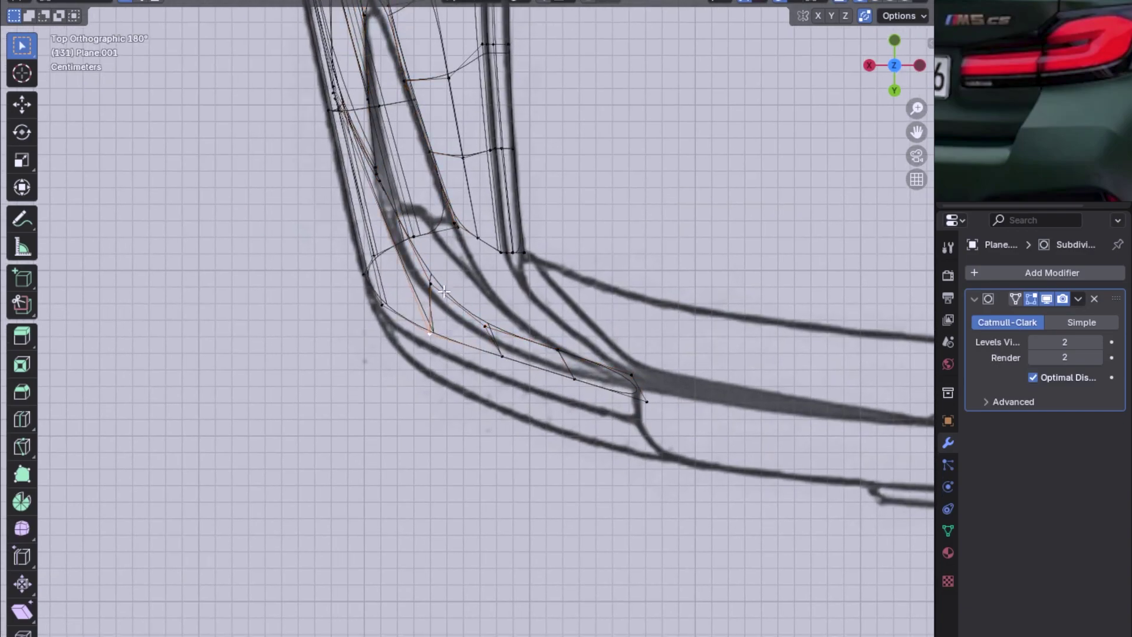
scroll(444, 290, "down", 3)
scroll(436, 284, "up", 3)
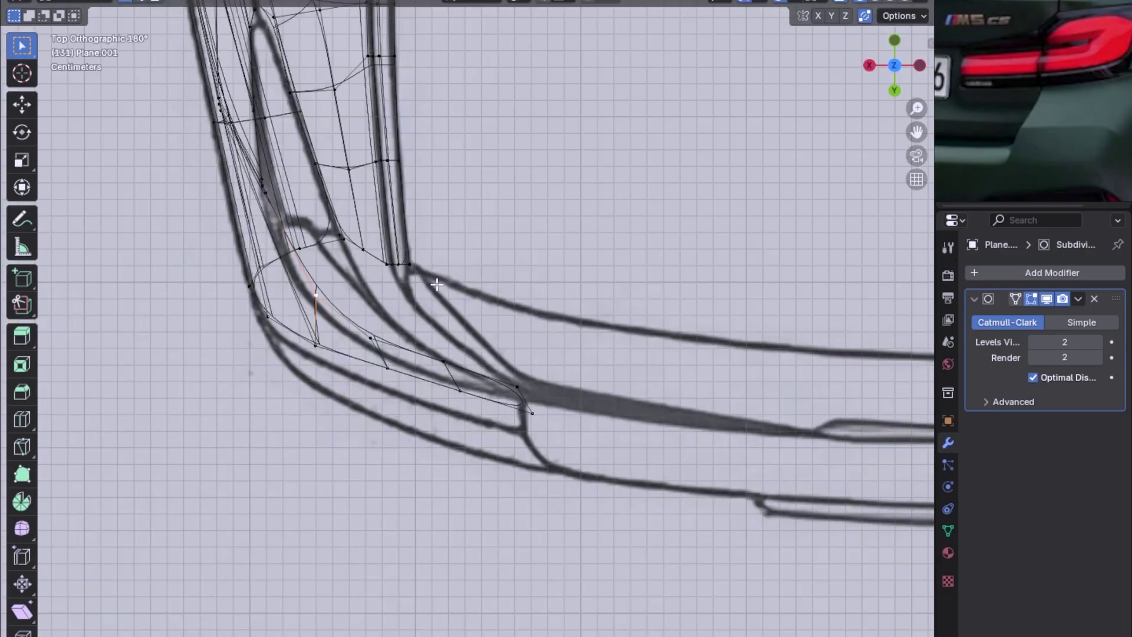
key("g")
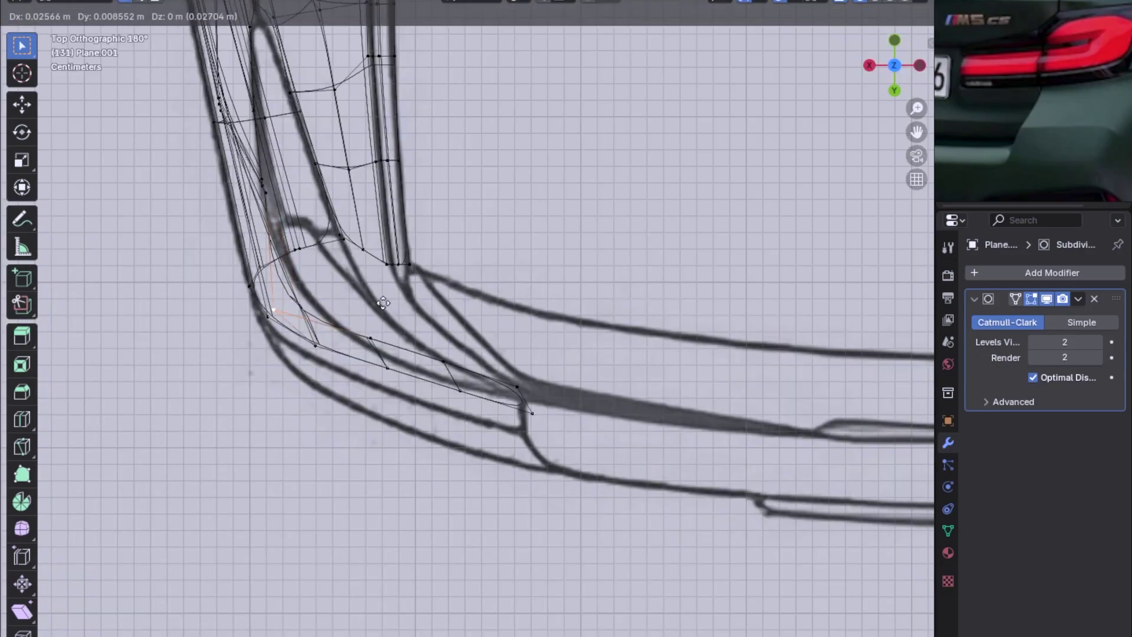
left_click(404, 292)
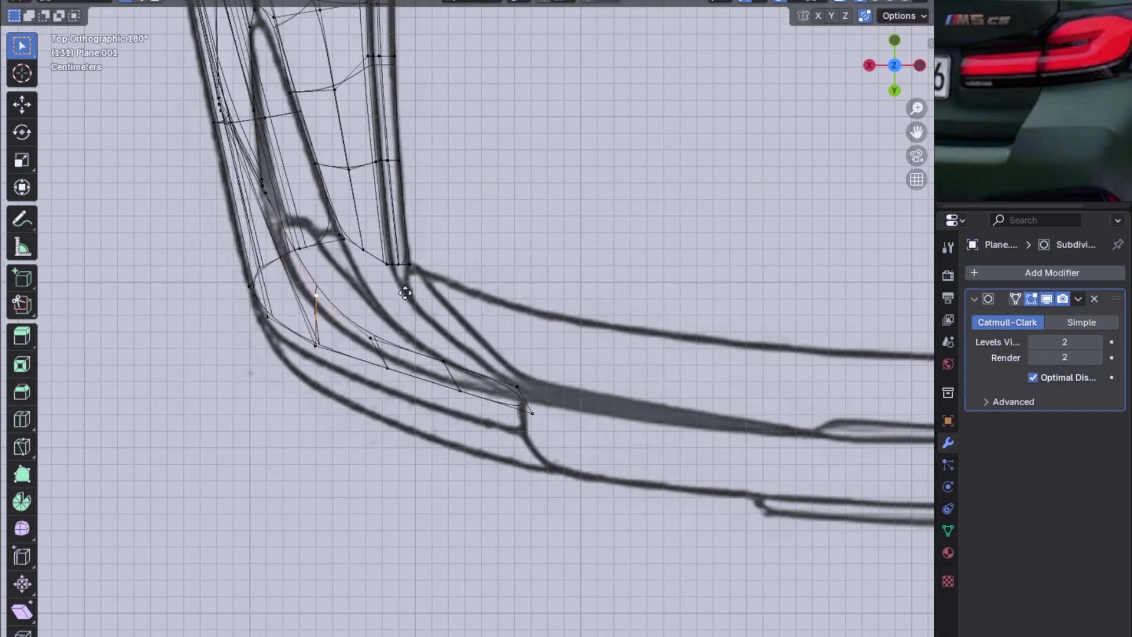
key("g")
key("x")
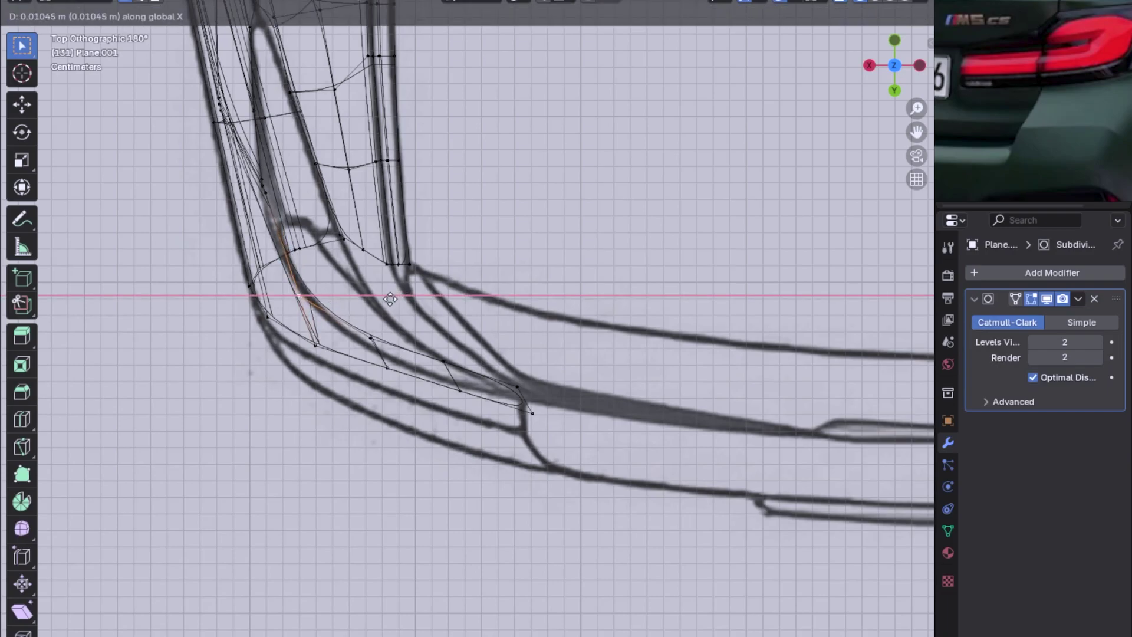
left_click(388, 299)
Step: Shift the next two bumper-corner vertices sideways along X to follow the outline
left_click(370, 337)
key("g")
key("x")
left_click(411, 357)
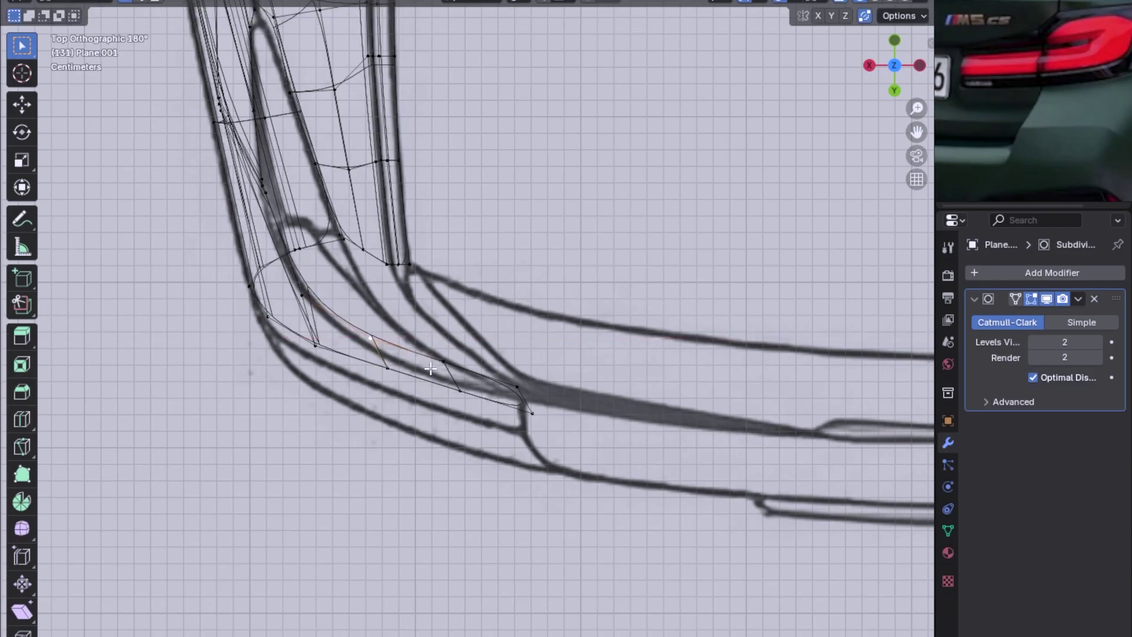
key("g")
key("x")
left_click(418, 371)
left_click(469, 367)
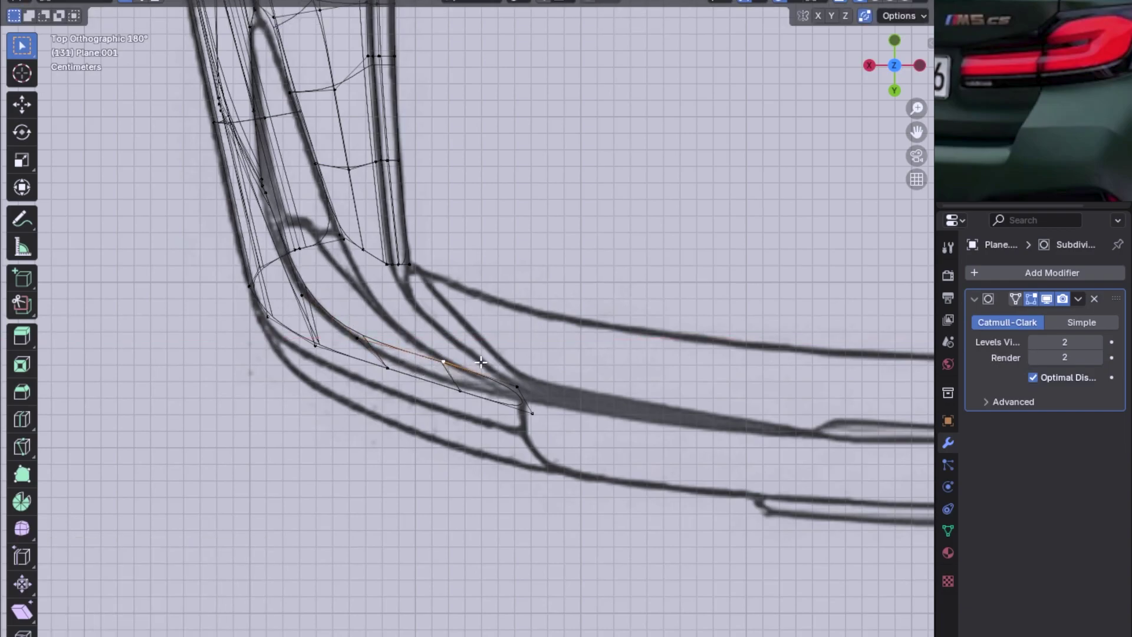
key("g")
key("x")
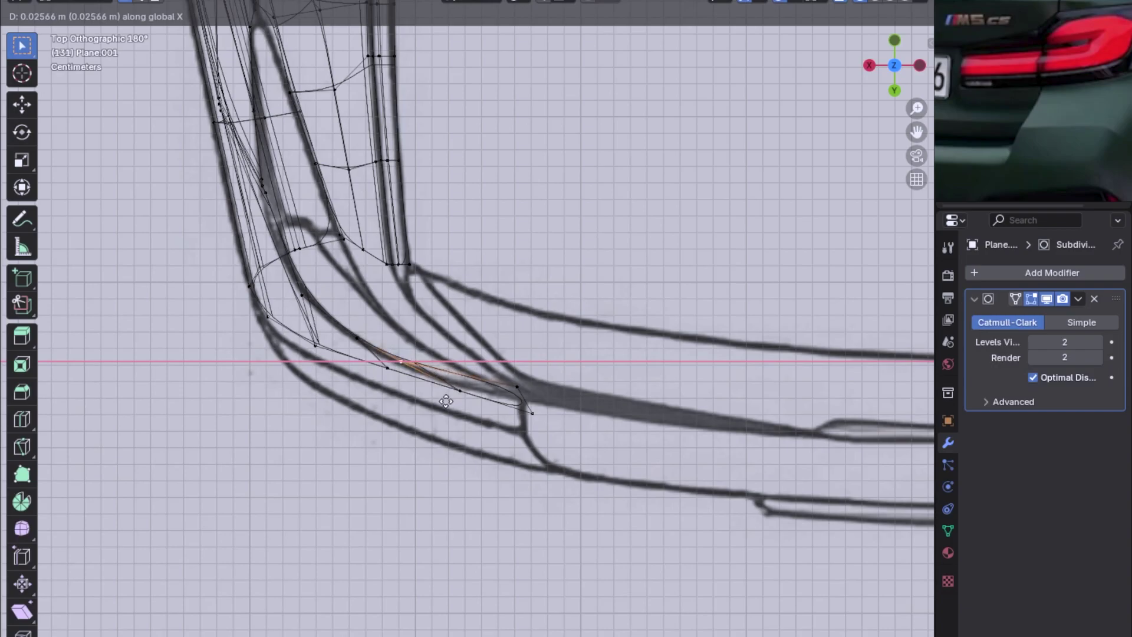
left_click(443, 402)
Step: Try a small Y move on the strip's end vertex, check the views, then undo it
left_click(533, 384)
key("g")
key("y")
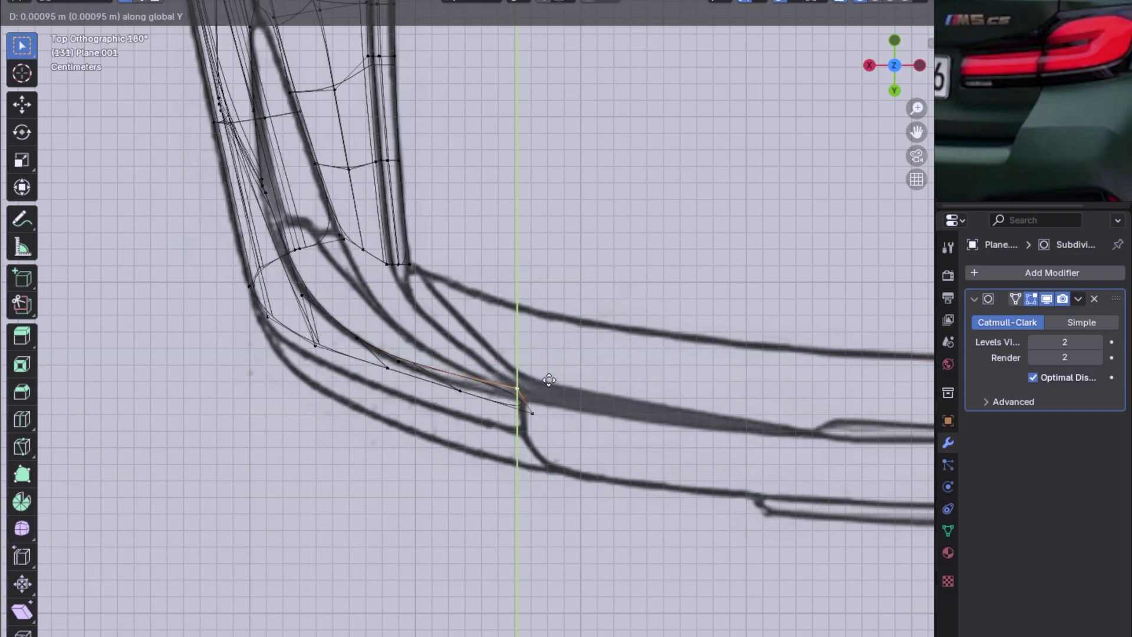
left_click(536, 384)
key("ctrl+KP_1")
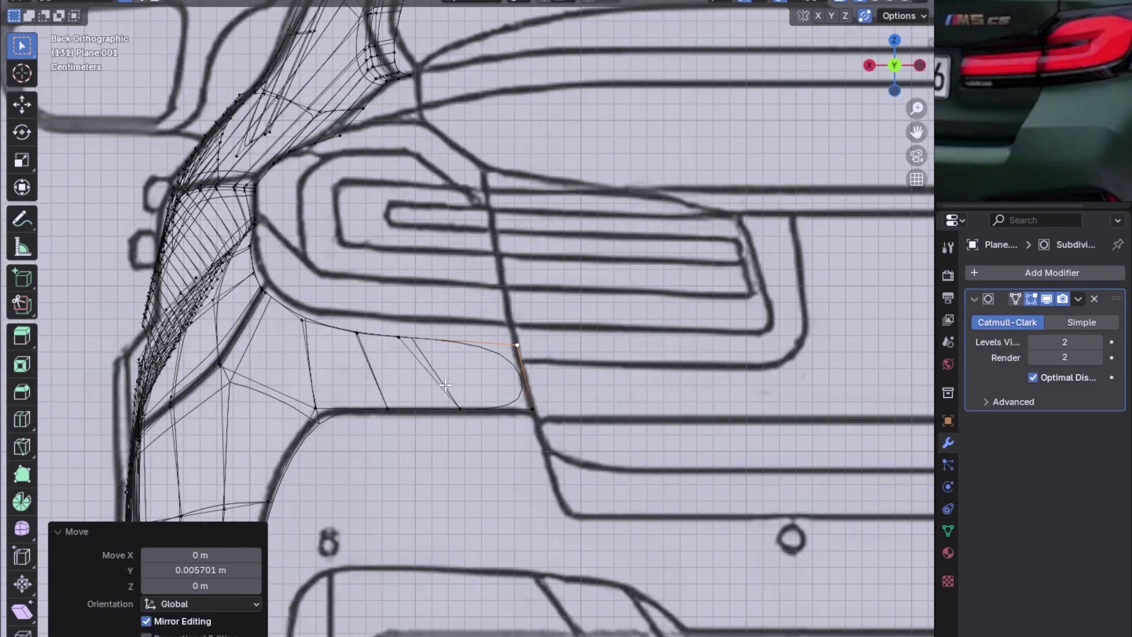
key("KP_3")
key("ctrl+KP_1")
key("KP_3")
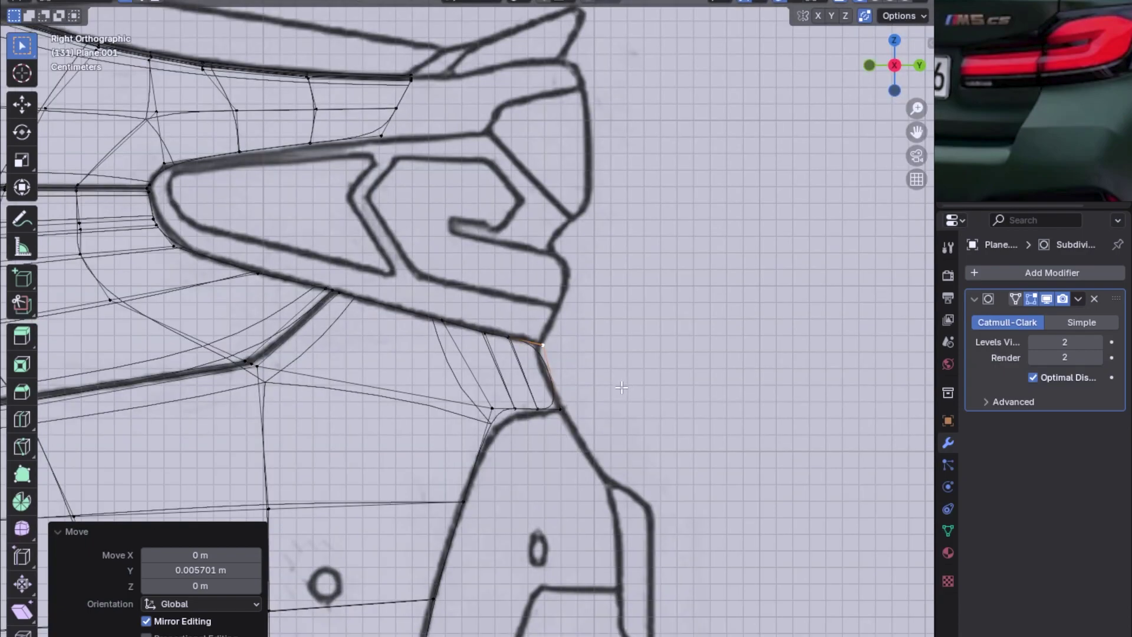
key("ctrl+z")
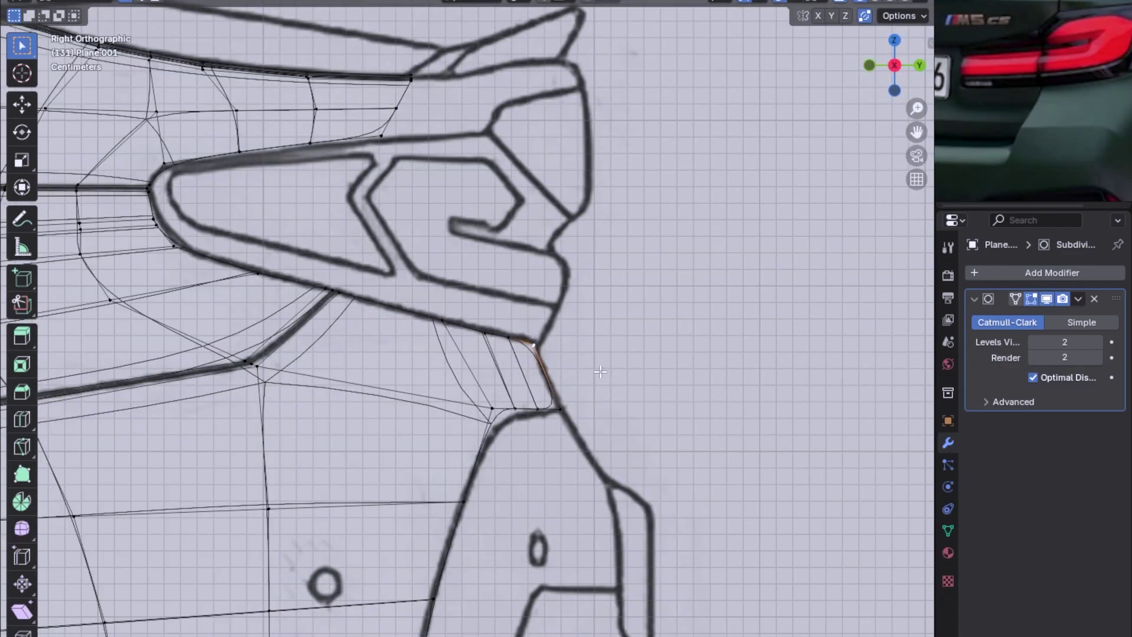
Step: Nudge a vertex along X in Top view, then select the strip's end vertex and compare views
key("ctrl+KP_1")
key("KP_7")
key("g")
key("x")
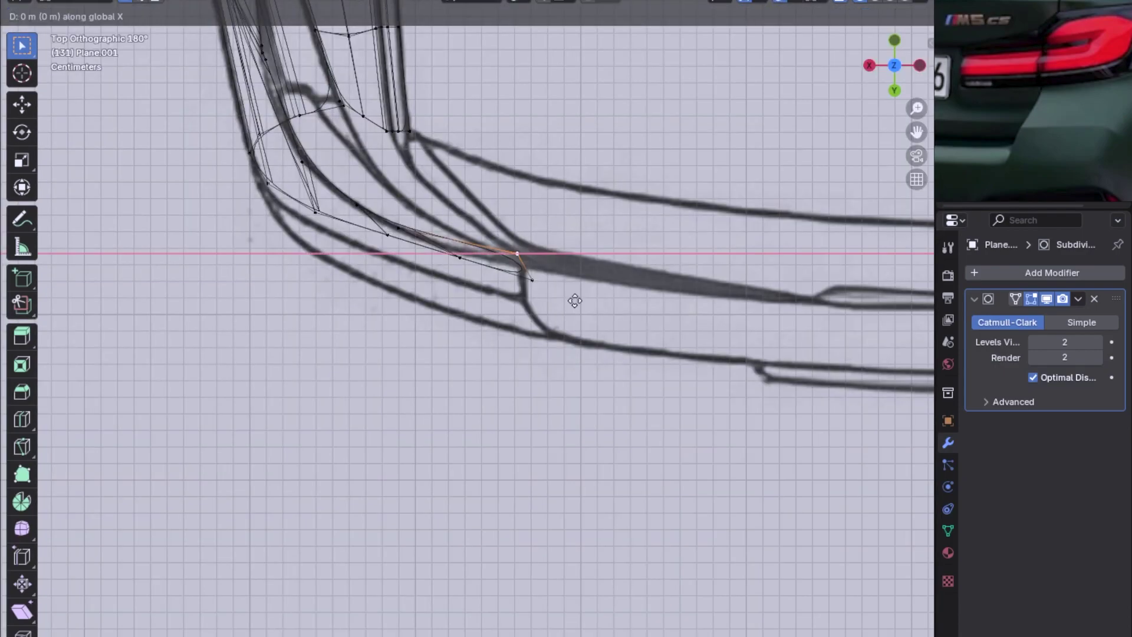
left_click(581, 288)
left_click(536, 286)
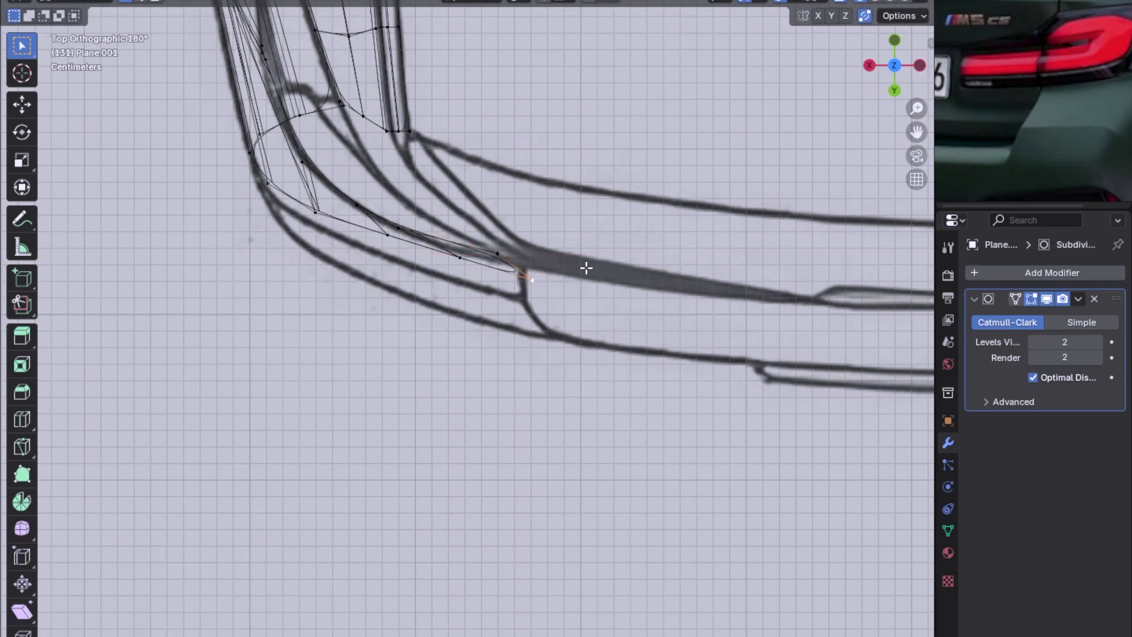
key("ctrl+KP_1")
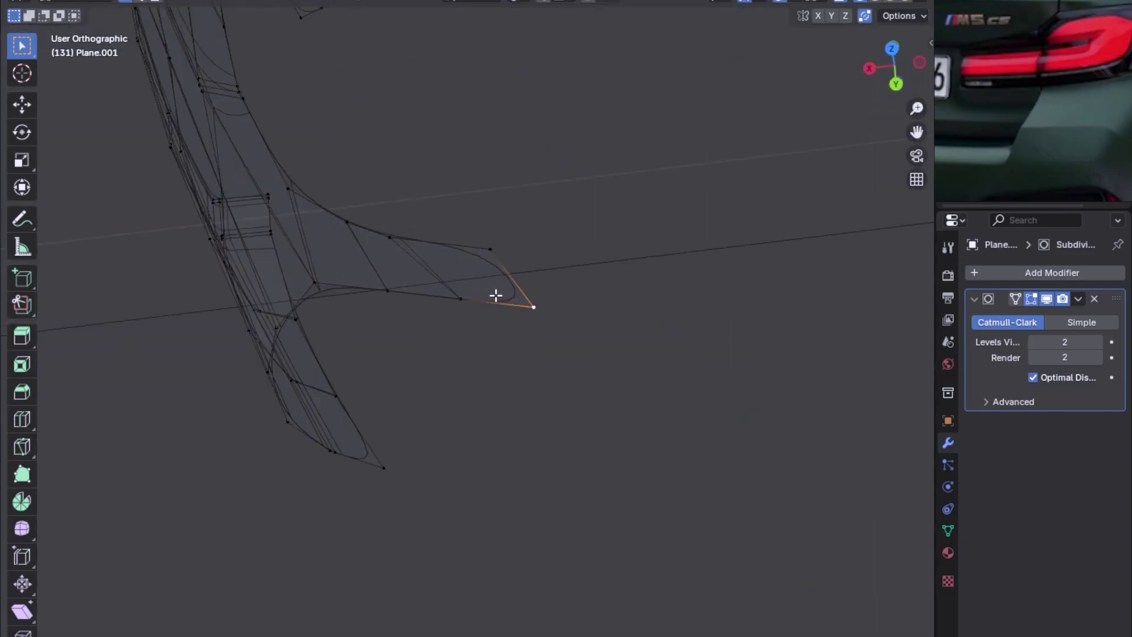
key("KP_7")
key("ctrl+KP_1")
key("KP_3")
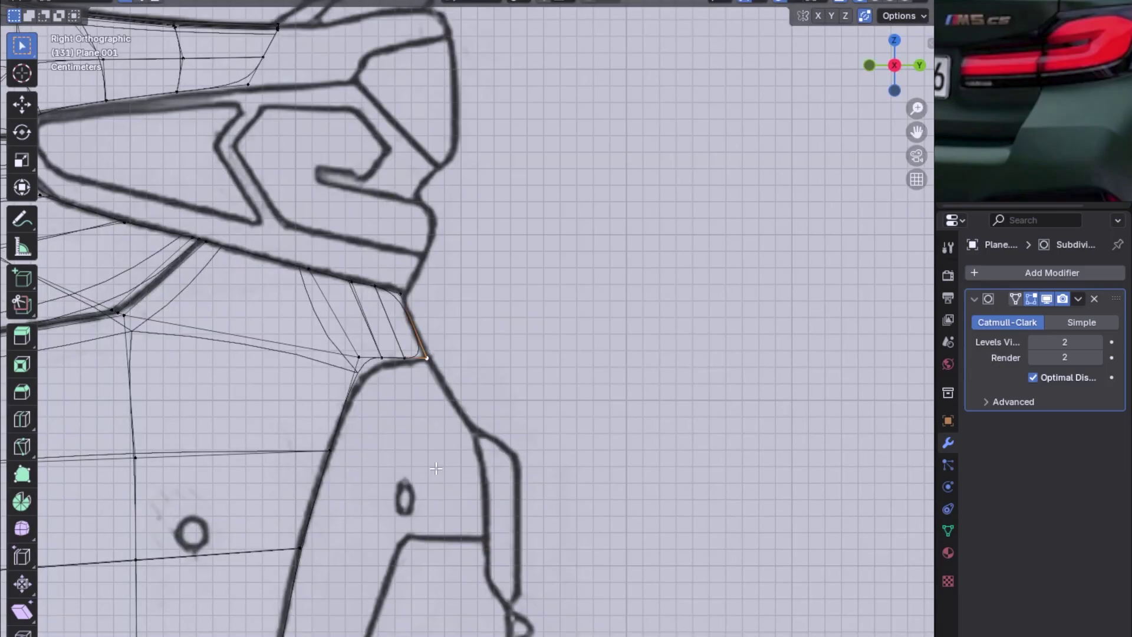
key("ctrl+KP_1")
key("KP_7")
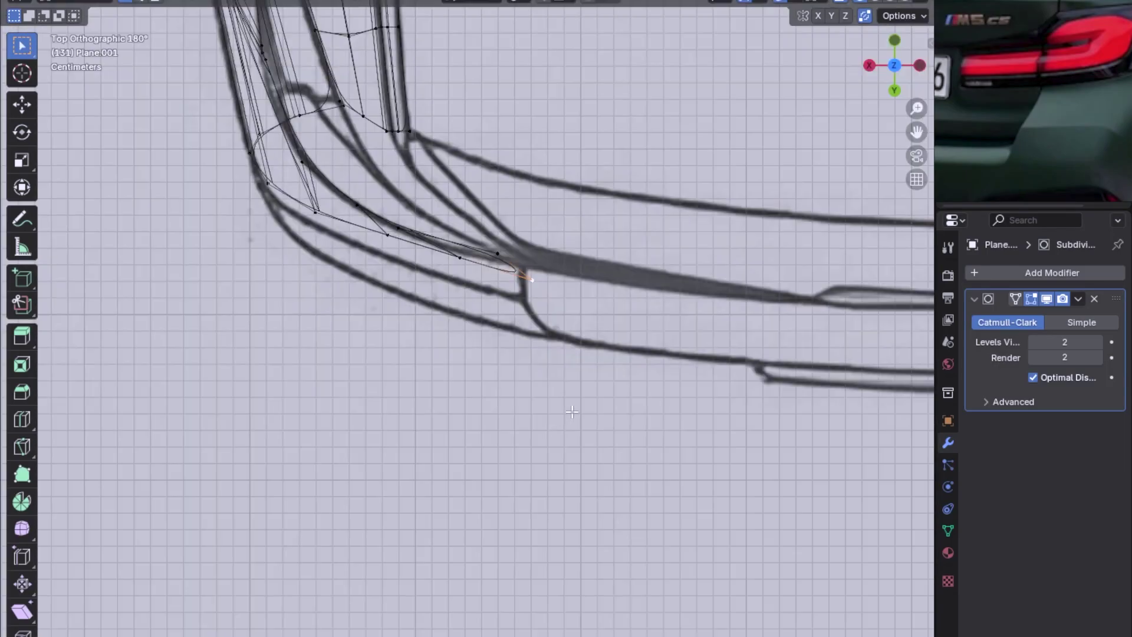
middle_click_drag(571, 412, 458, 346, "shift")
middle_click_drag(379, 277, 451, 426, "shift")
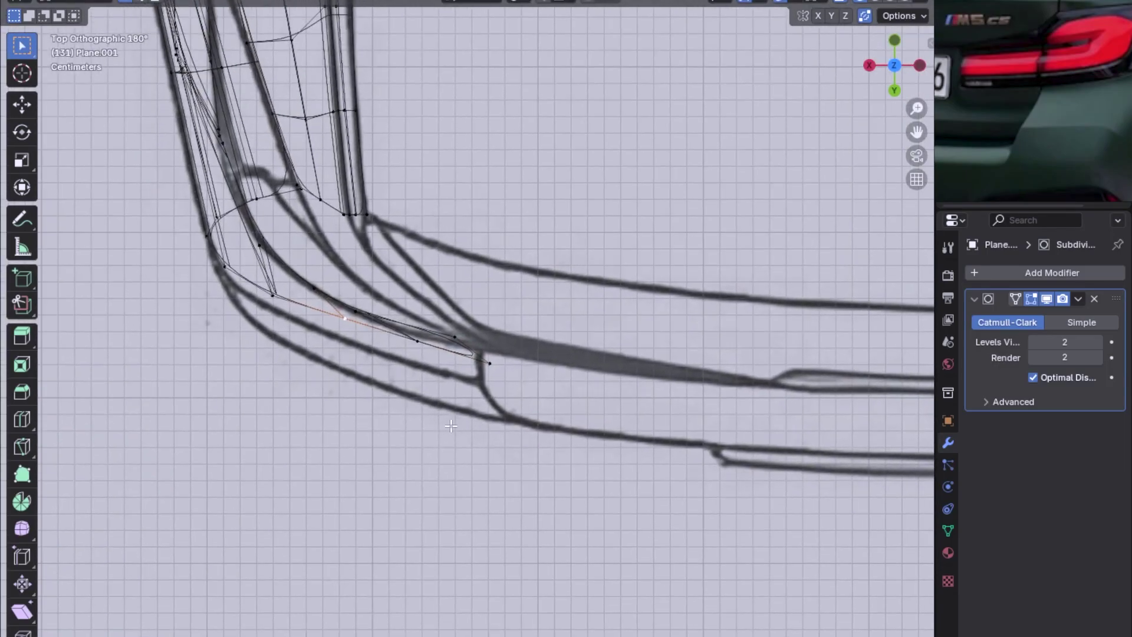
Step: Move three more strip vertices along X, ending with the tip nudged 0.006889 m
key("g")
key("x")
left_click(435, 430)
left_click(439, 354)
key("g")
key("x")
left_click(342, 423)
left_click(507, 374)
key("g")
key("x")
left_click(404, 426)
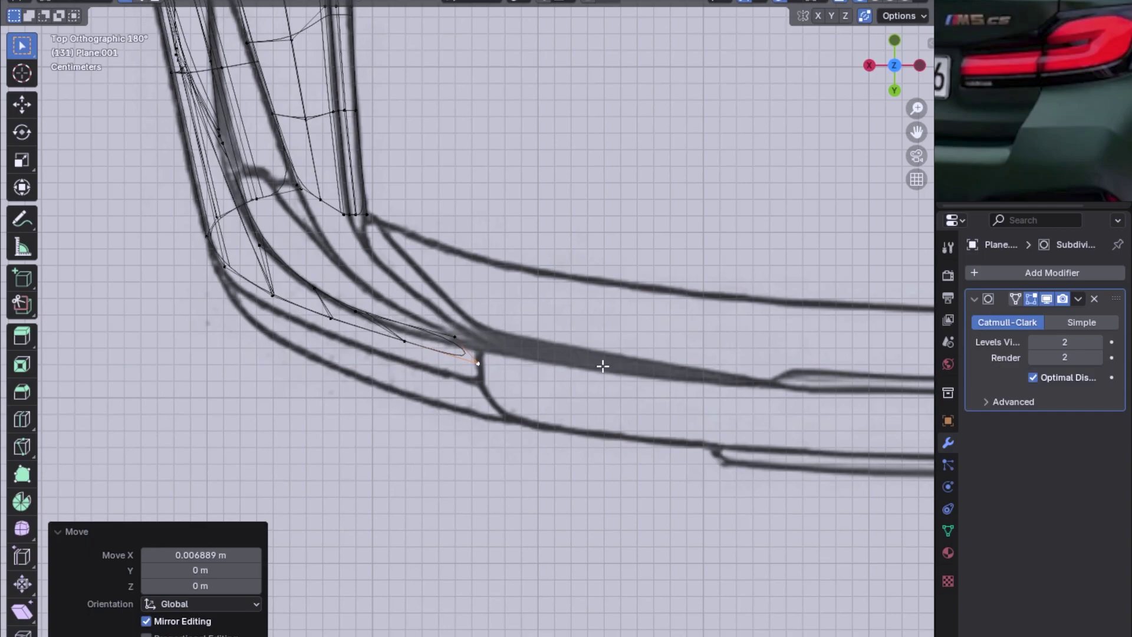
Step: Check the reshaped taillight strip from the back, top and side views
key("ctrl+KP_1")
key("ctrl+KP_7")
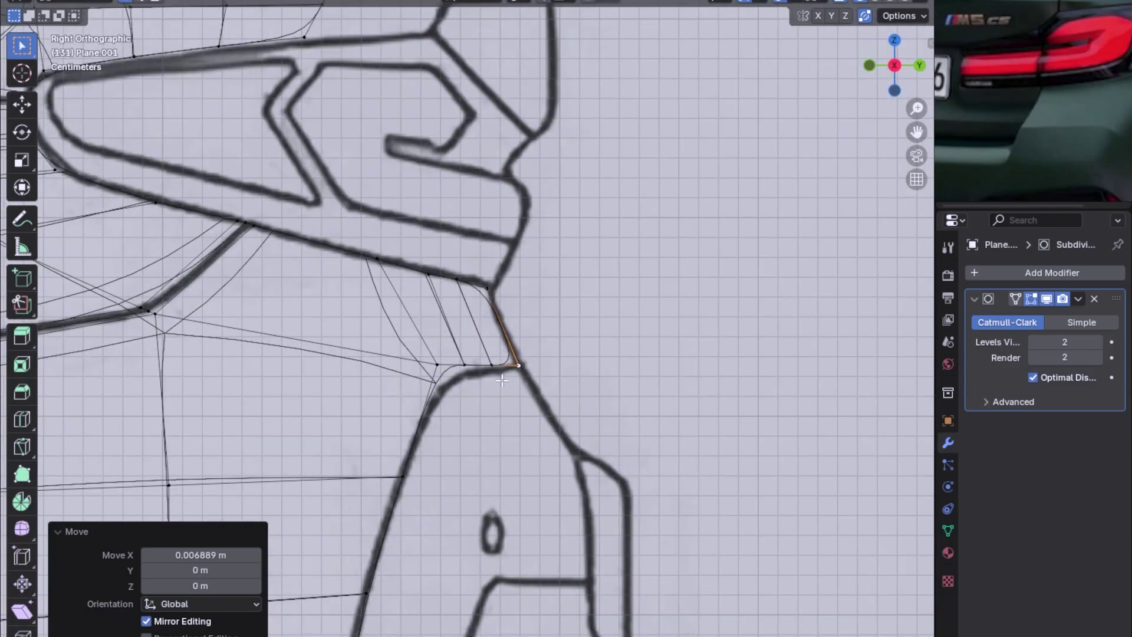
key("KP_9")
key("KP_3")
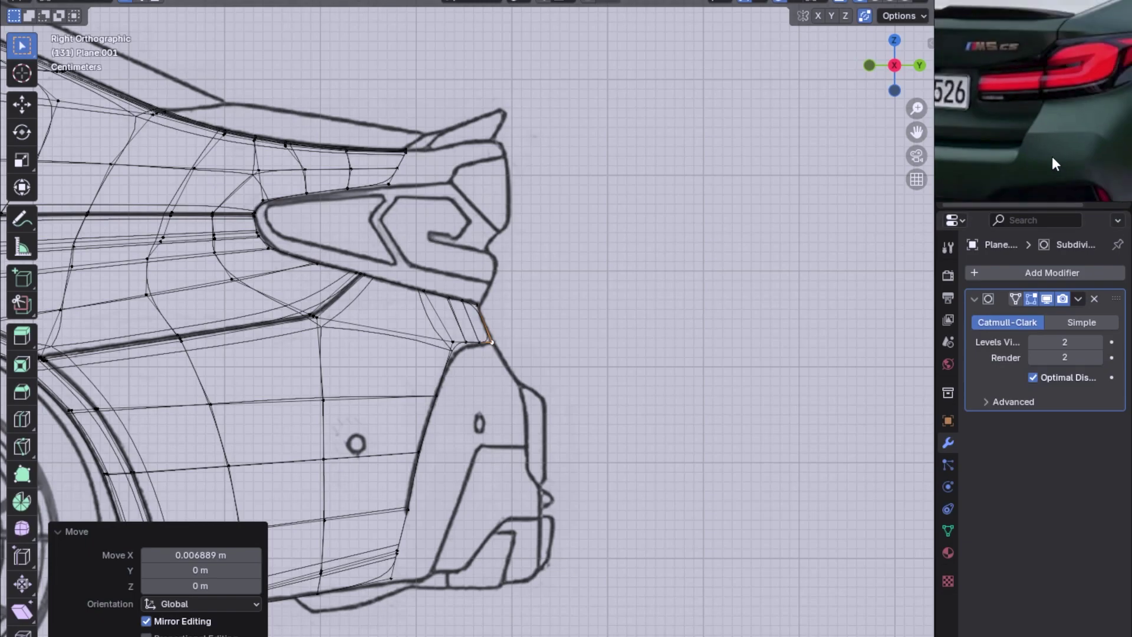
key("ctrl+KP_1")
scroll(515, 446, "down", 3)
Step: Show the panel in Solid shading from the right side view, back in Edit Mode
scroll(516, 446, "up", 3)
key("Tab")
mouse_move(384, 399)
middle_mouse_down()
mouse_move(451, 387)
mouse_move(490, 399)
mouse_move(490, 376)
middle_mouse_up()
key("shift+z")
key("KP_3")
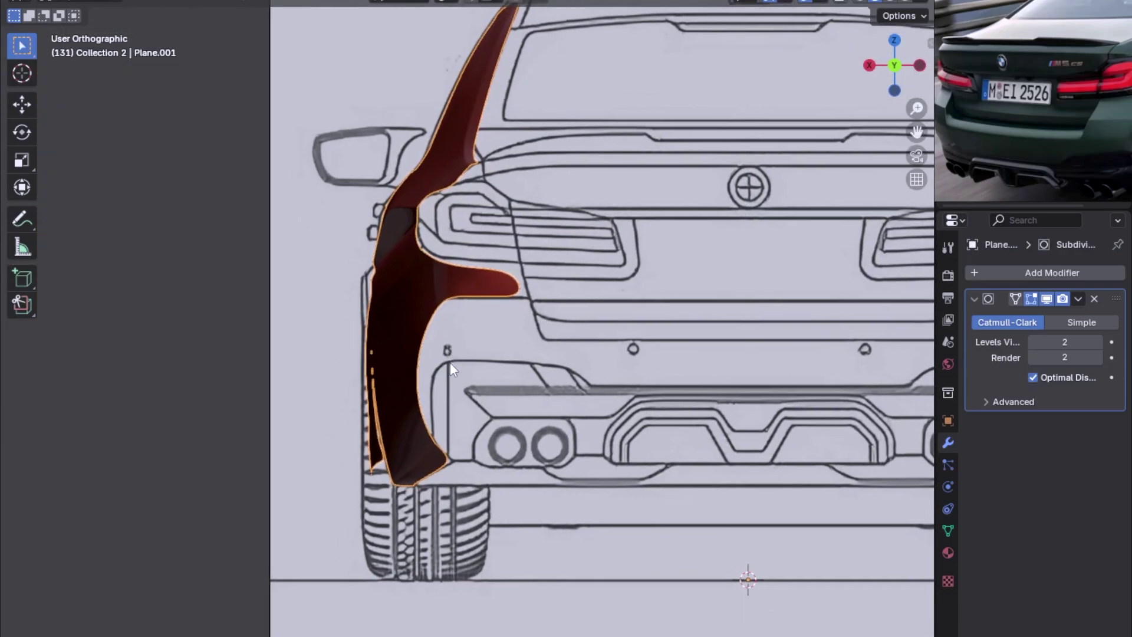
key("Tab")
scroll(456, 311, "up", 3)
scroll(456, 311, "up", 2)
scroll(457, 311, "up", 1)
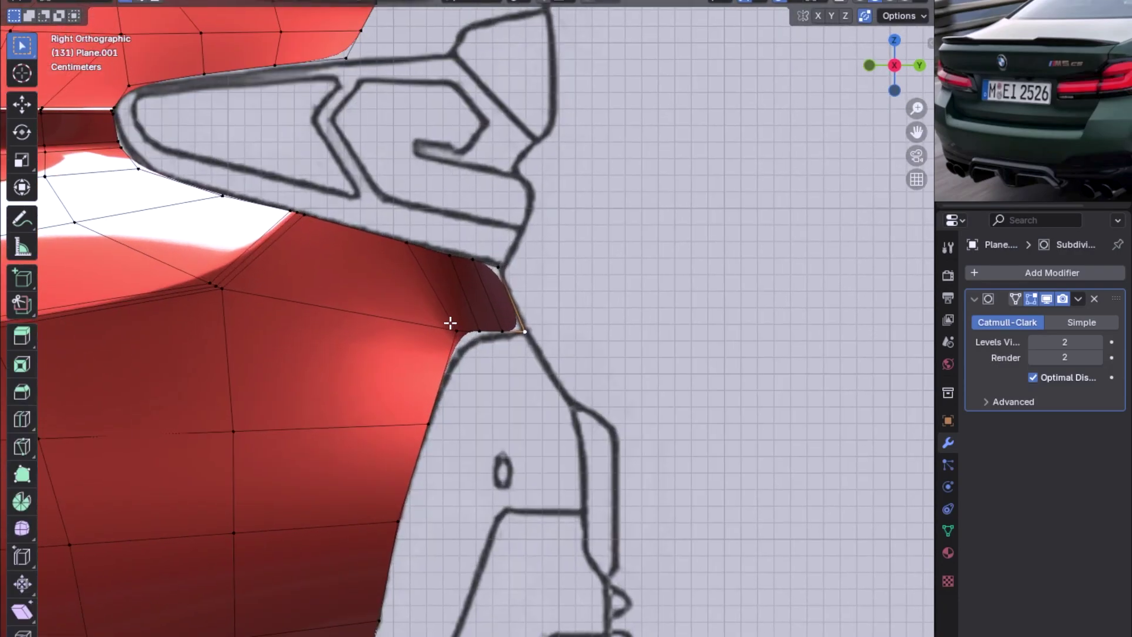
Step: Add an edge loop slid to -0.867 near the taillight tip, then place a second vertical loop
key("ctrl+r")
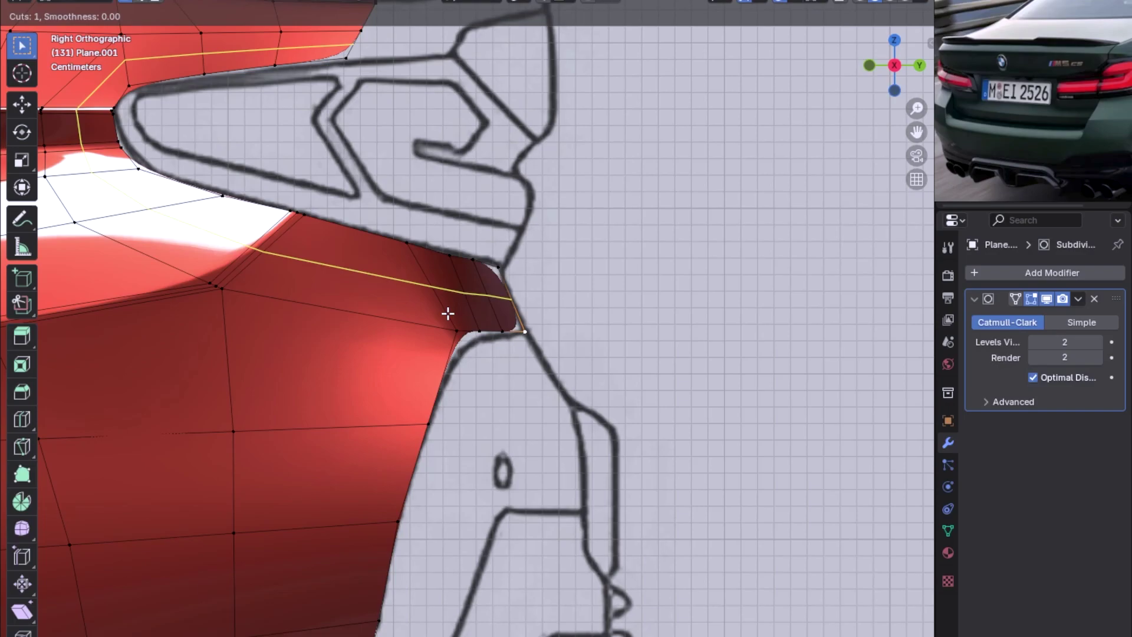
left_click(449, 313)
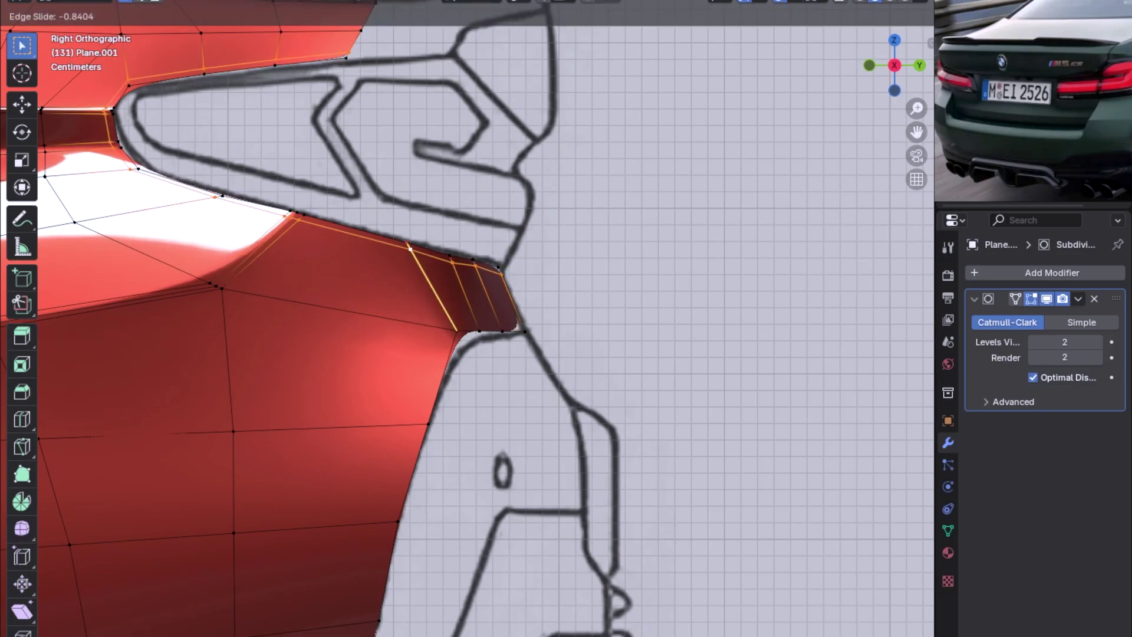
left_click(409, 248)
mouse_move(410, 248)
middle_mouse_down()
mouse_move(506, 369)
mouse_move(536, 335)
middle_mouse_up()
scroll(522, 285, "down", 2)
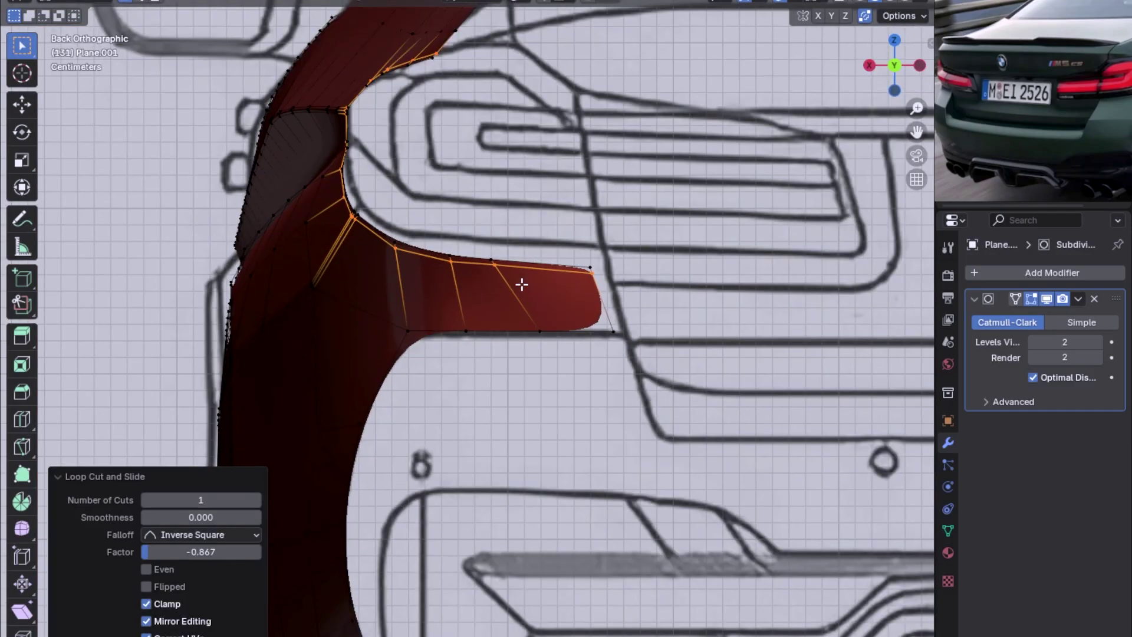
mouse_move(474, 320)
middle_mouse_down()
mouse_move(551, 310)
mouse_move(349, 391)
middle_mouse_up()
scroll(380, 344, "up", 2)
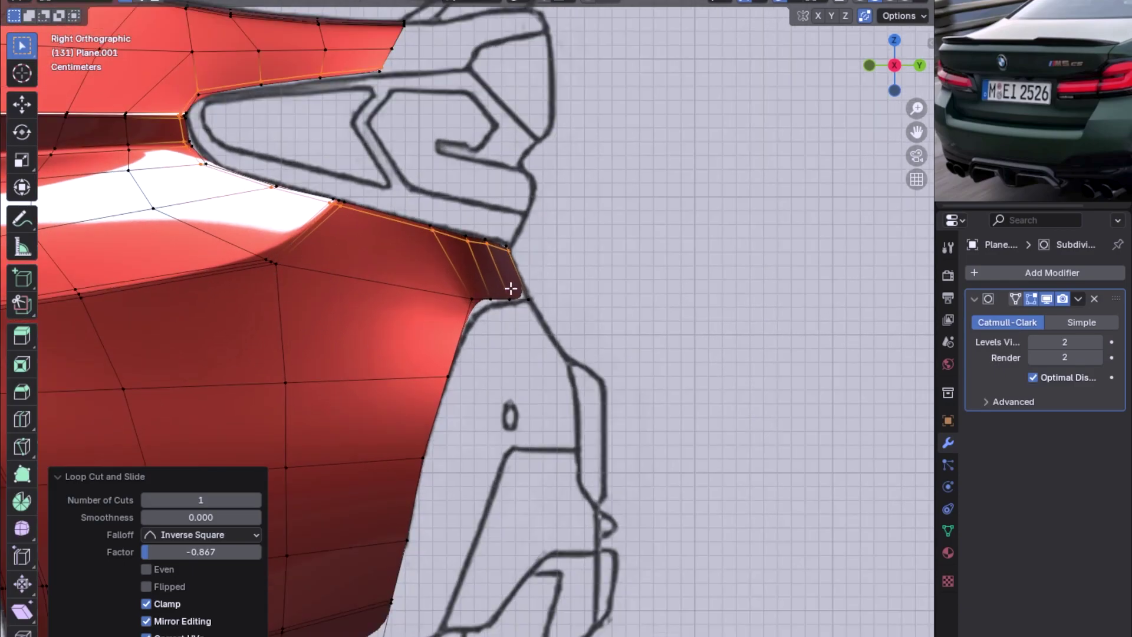
key("ctrl+r")
left_click(376, 407)
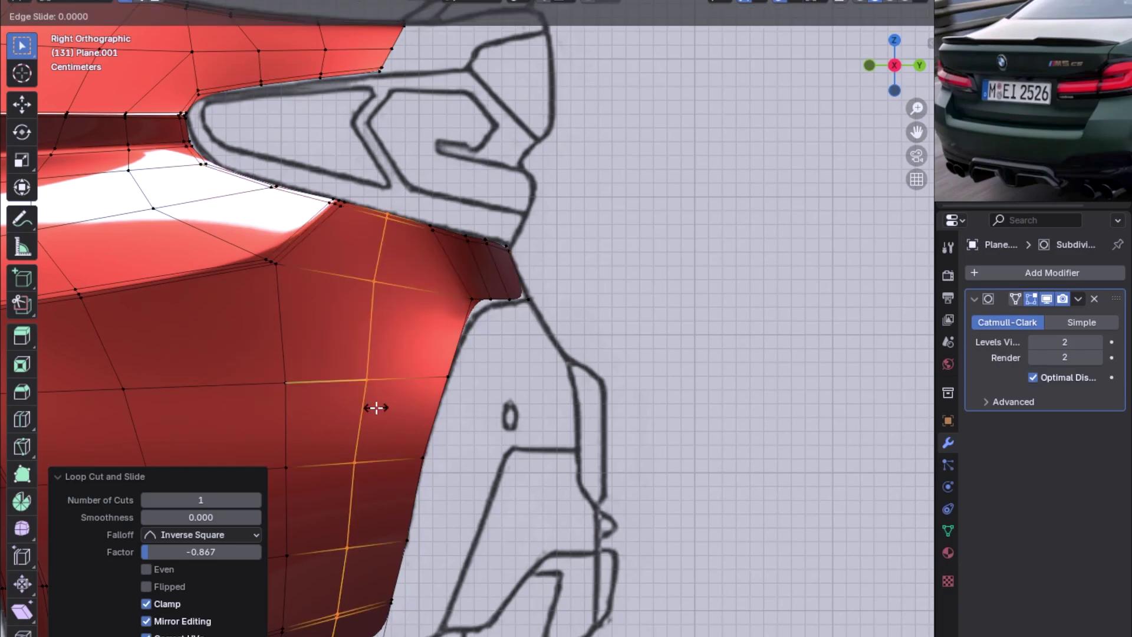
Step: Keep the new loop centred, remove faces on the taillight patch, and add a centred loop cut there
right_click(374, 404)
scroll(390, 306, "up", 1)
middle_click_drag(389, 306, 353, 331, "shift")
left_click(318, 298)
key("x")
left_click(422, 286)
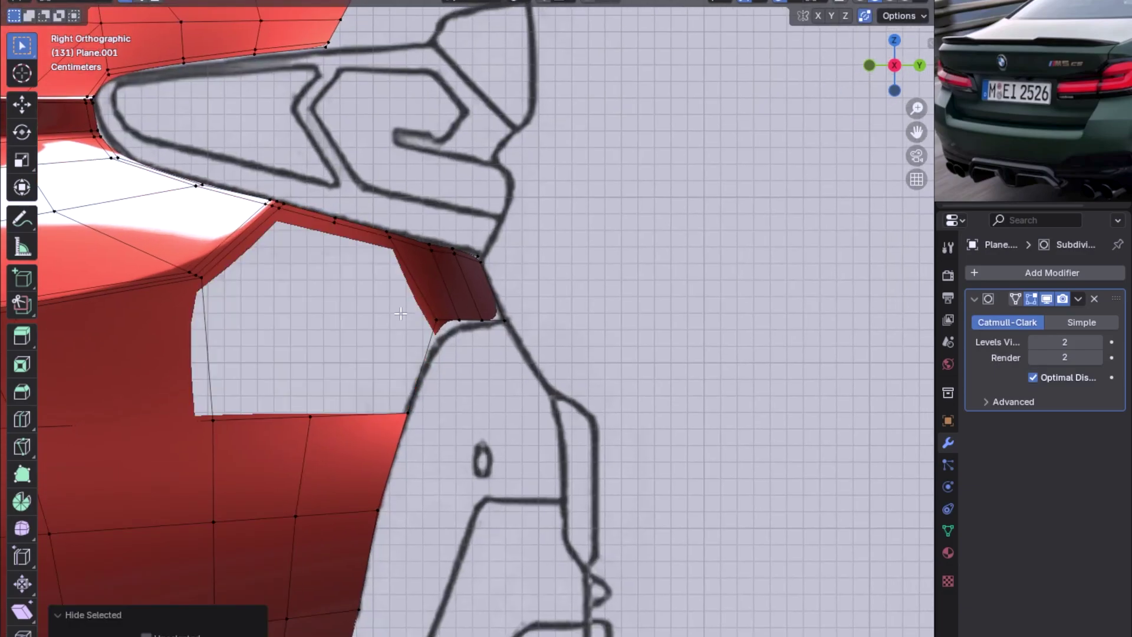
key("ctrl+r")
left_click(423, 286)
right_click(356, 359)
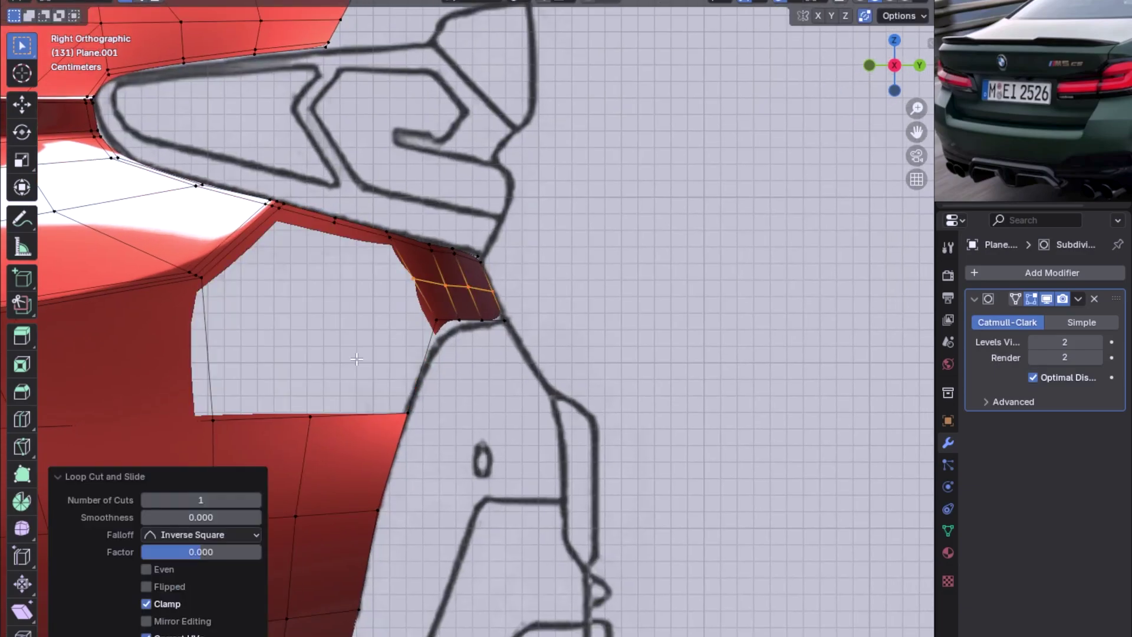
Step: Relax the loop twice with LoopTools for even spacing
right_click(448, 261)
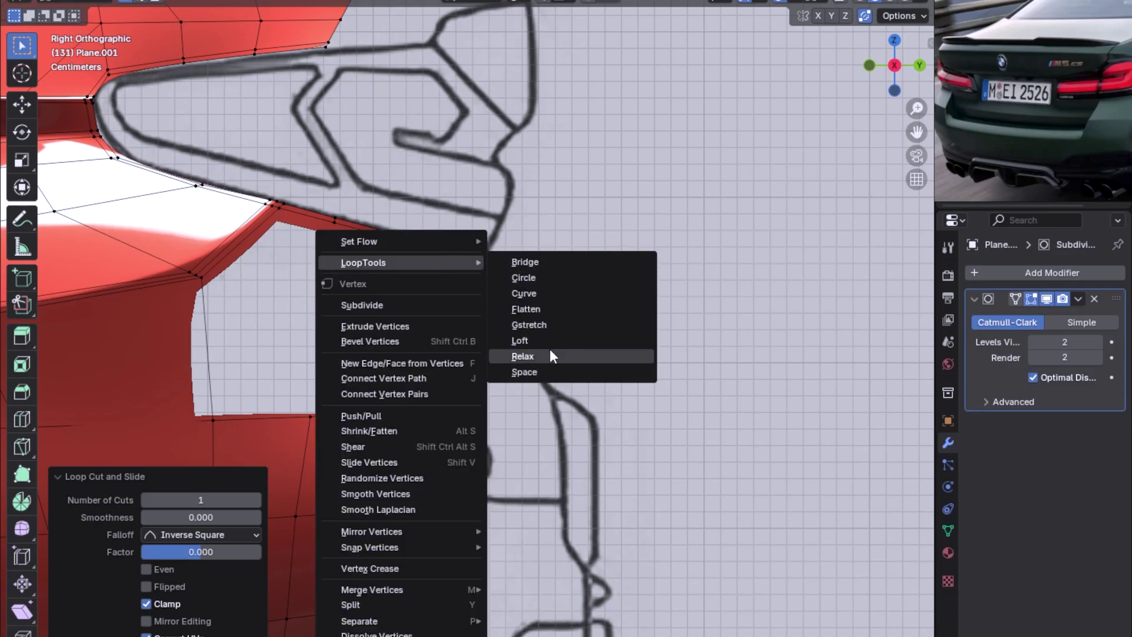
left_click(550, 356)
right_click(445, 255)
mouse_move(364, 263)
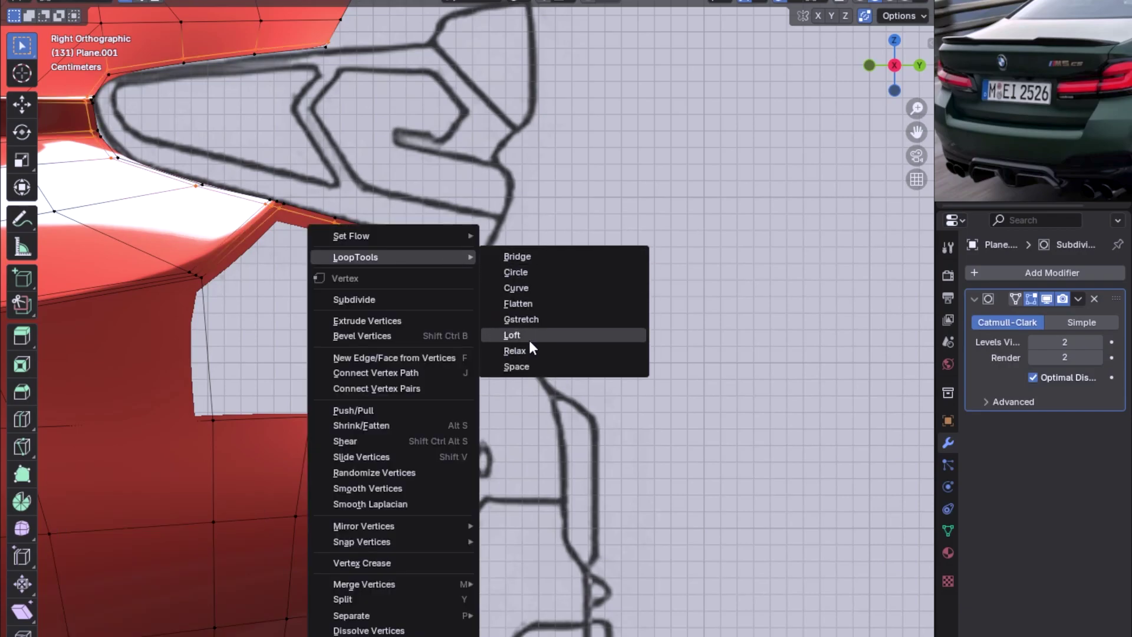
left_click(529, 341)
Step: Select the taillight strip's top edge path and relax it twice with LoopTools (cubic, 1 iteration)
left_click(389, 237)
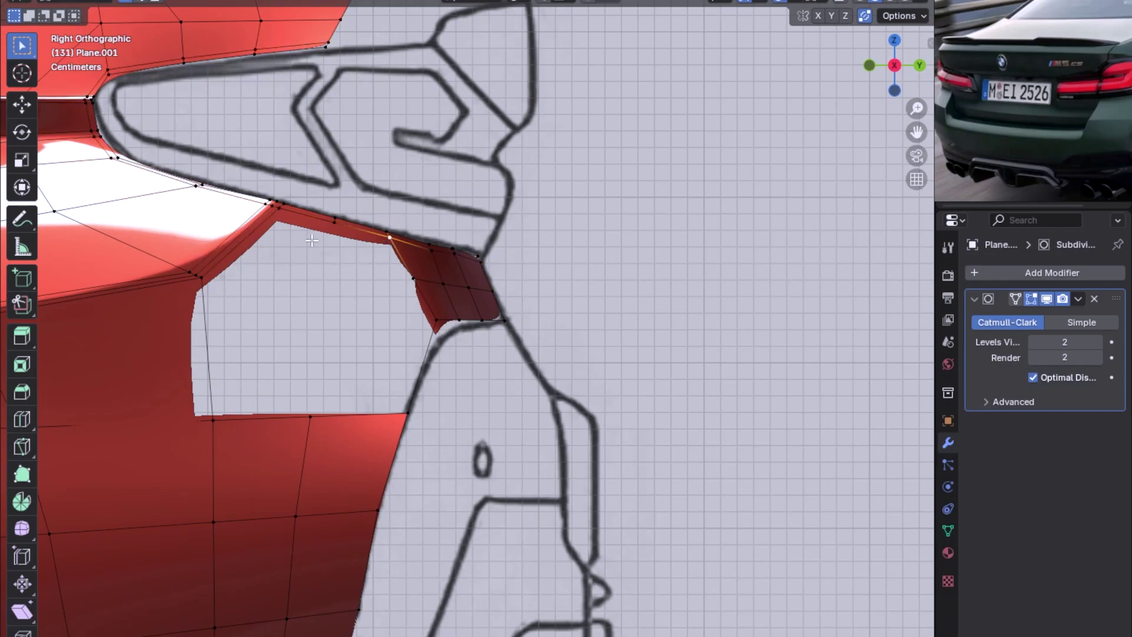
left_click(279, 208)
right_click(480, 265)
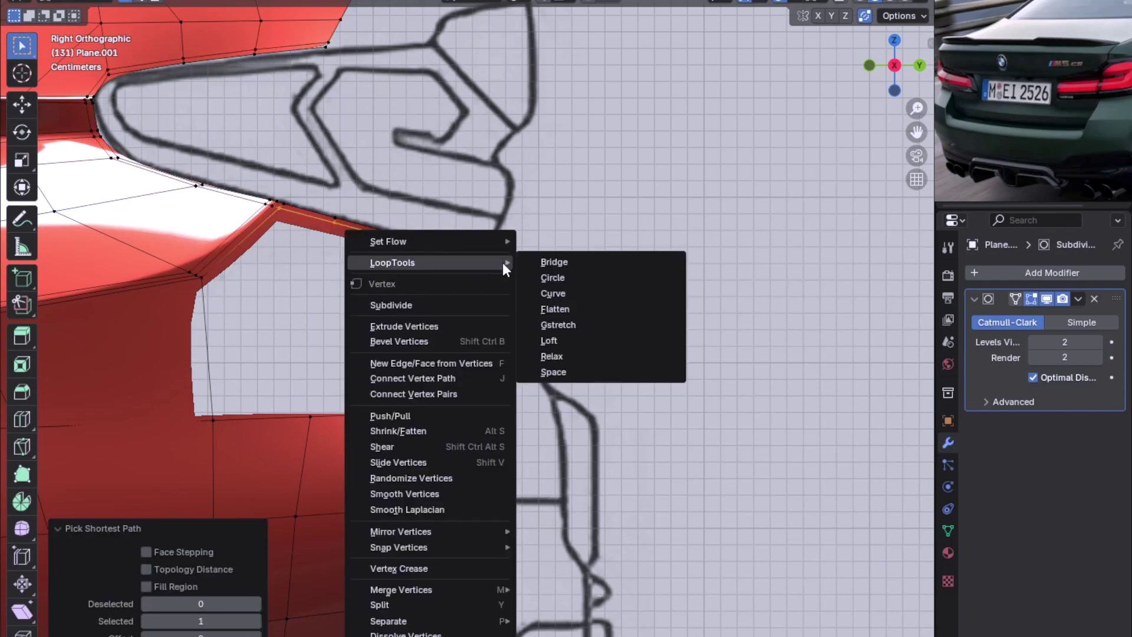
left_click(552, 357)
left_click(322, 214)
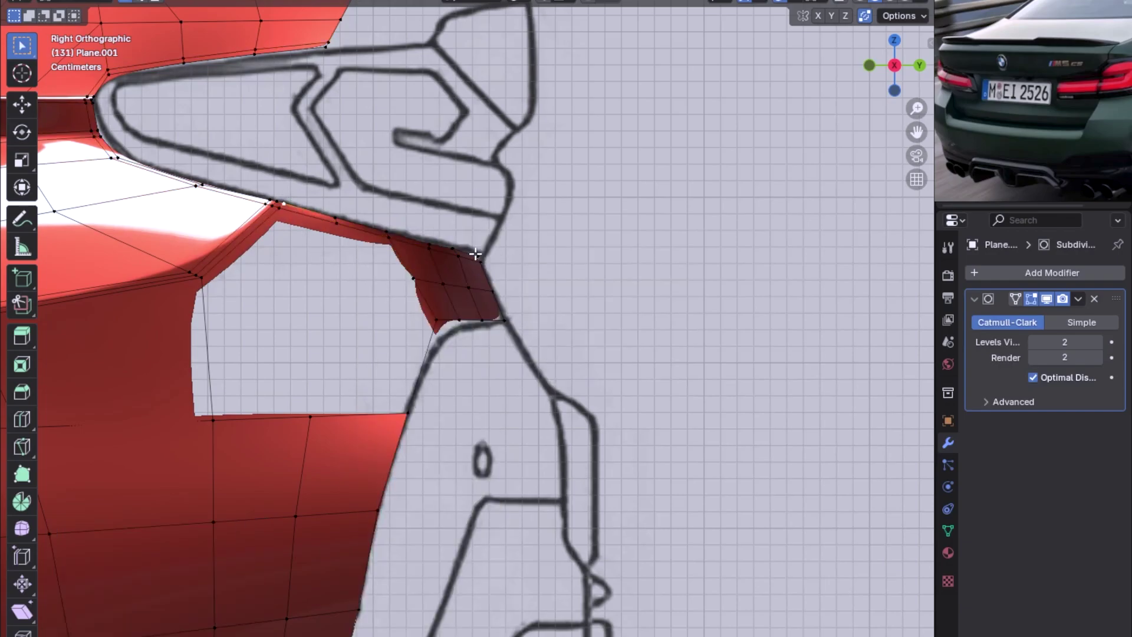
right_click(477, 255)
left_click(575, 355)
mouse_move(574, 355)
middle_mouse_down()
mouse_move(354, 295)
mouse_move(411, 355)
mouse_move(389, 316)
mouse_move(472, 271)
mouse_move(421, 287)
middle_mouse_up()
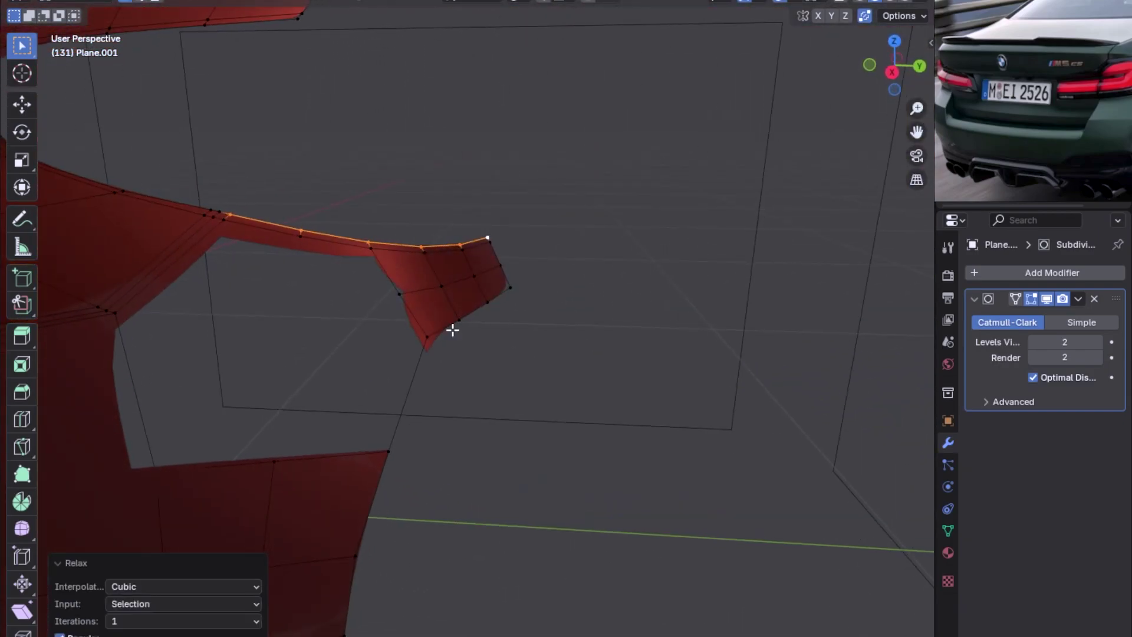
Step: Reveal the hidden quarter-panel faces with Alt+H, inspect them, and return to the zoomed right side view
key("alt+h")
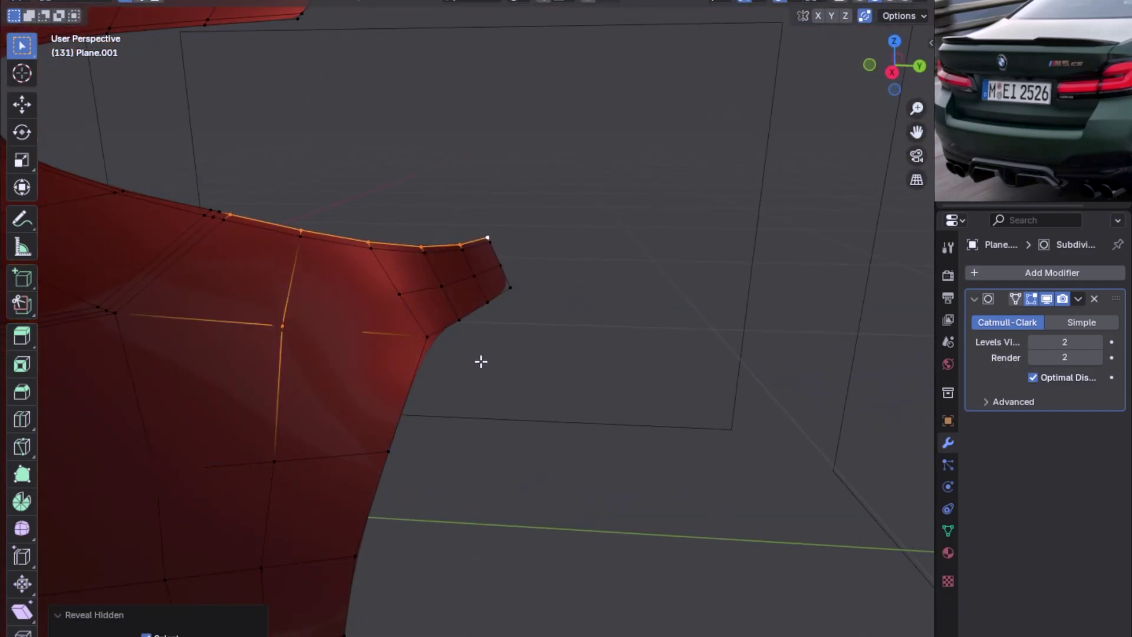
mouse_move(352, 328)
middle_mouse_down()
mouse_move(387, 311)
mouse_move(365, 274)
middle_mouse_up()
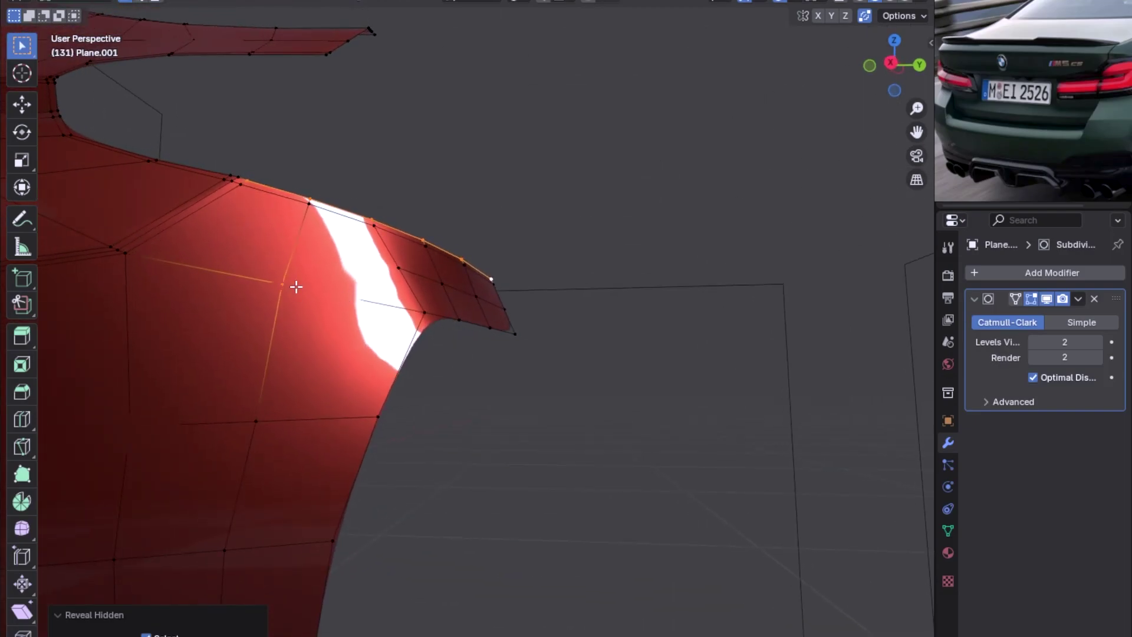
mouse_move(295, 287)
middle_mouse_down()
mouse_move(451, 326)
mouse_move(412, 328)
mouse_move(458, 311)
mouse_move(396, 306)
middle_mouse_up()
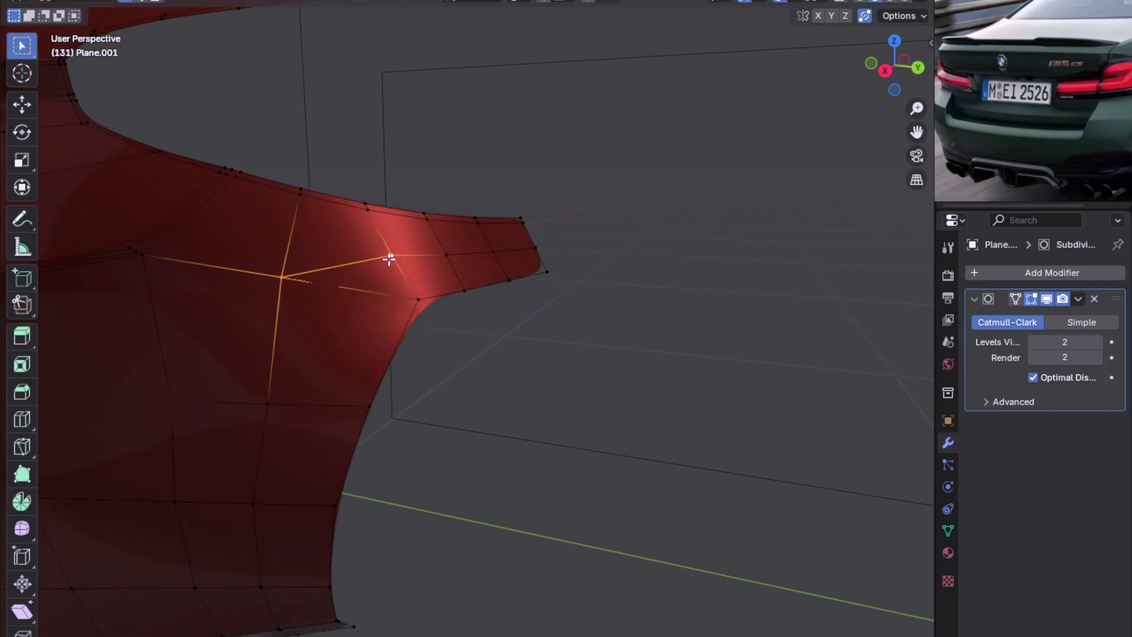
key("KP_3")
scroll(501, 266, "up", 5)
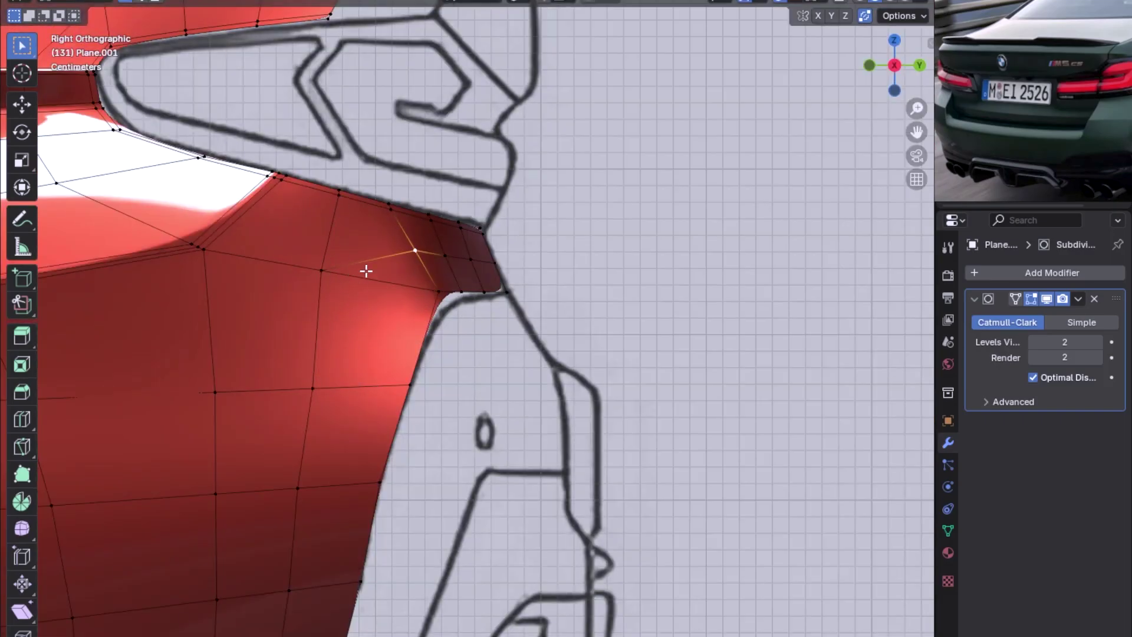
Step: Edge-slide the top boundary vertices near the taillight notch to even the upper rear faces, then deselect
left_click(323, 271)
key("g")
key("g")
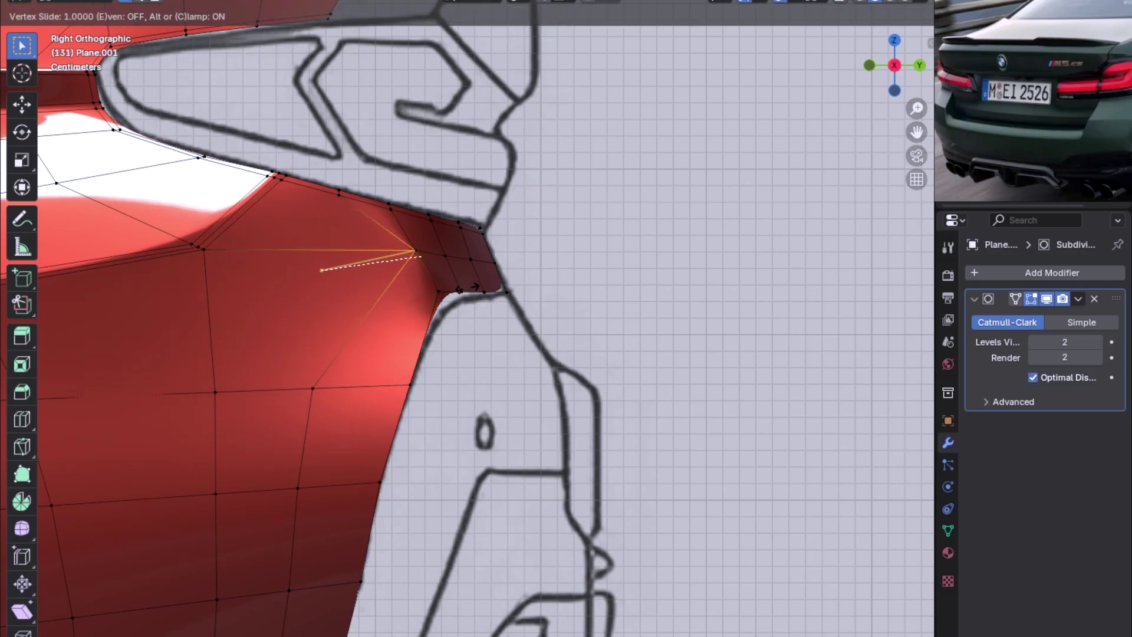
right_click(419, 287)
left_click(335, 184, "alt")
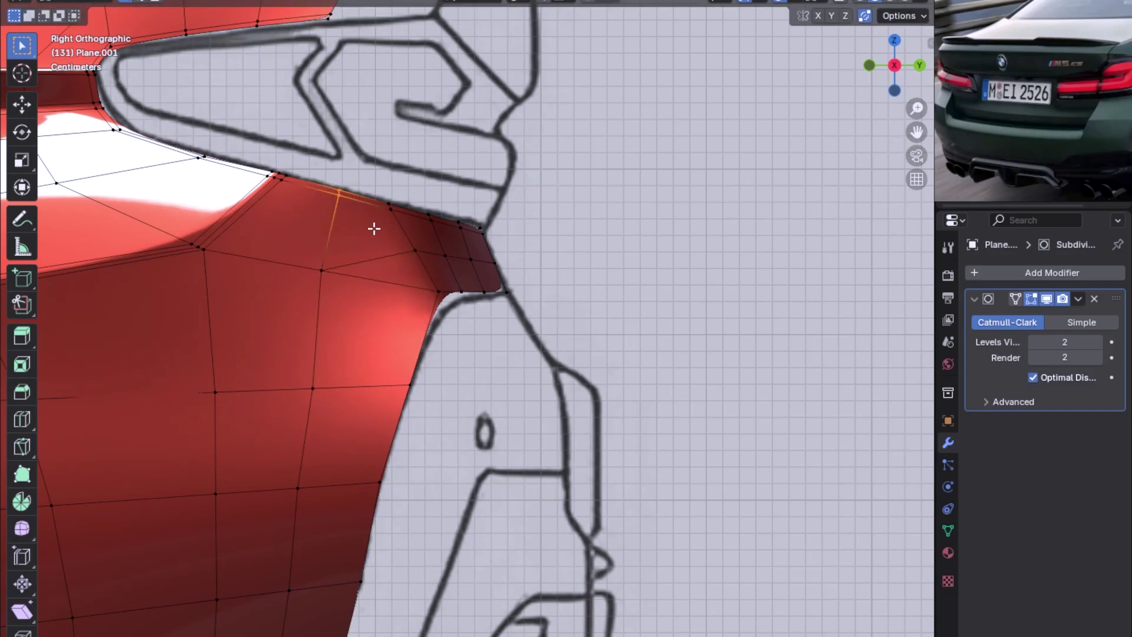
key("g")
key("g")
left_click(447, 247)
left_click(330, 266)
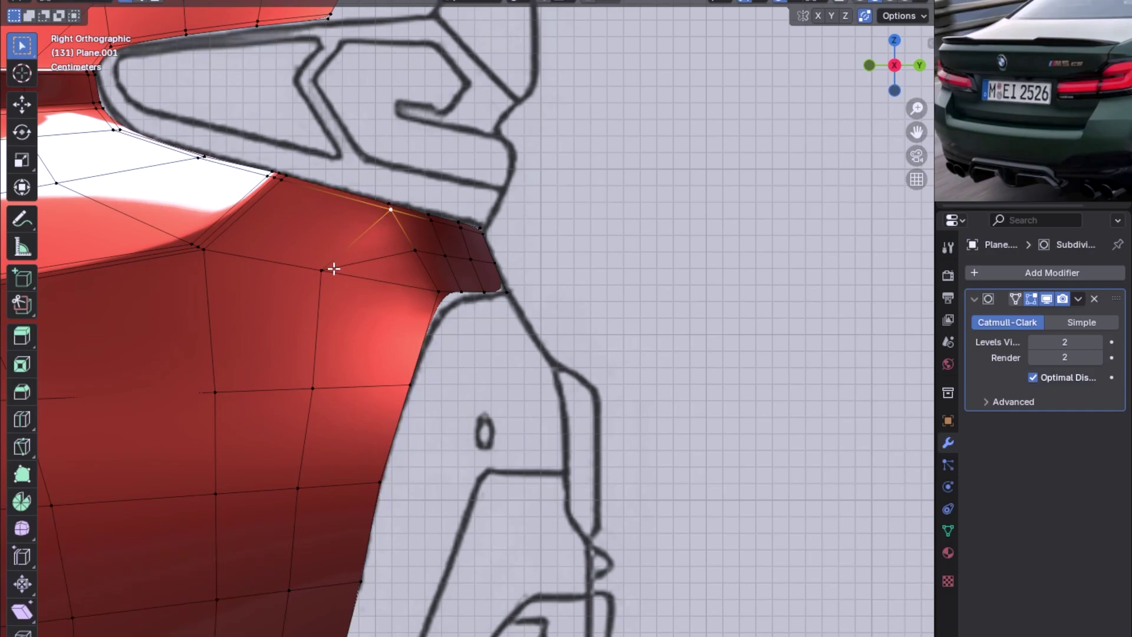
left_click(414, 252, "shift")
left_click(414, 336)
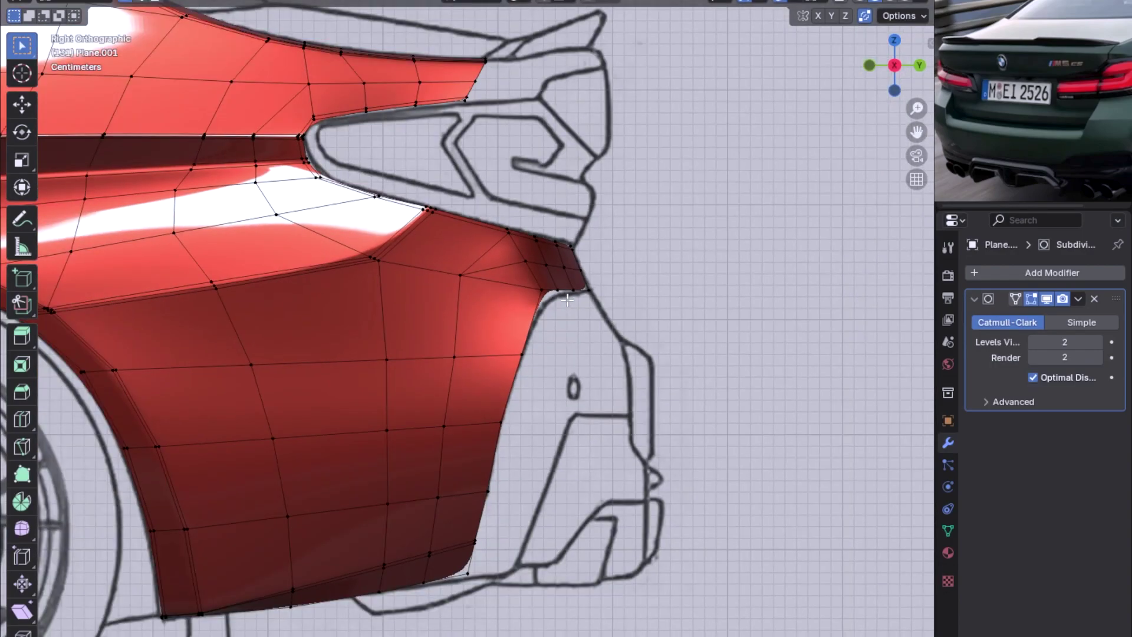
Step: Slide the lower rear vertex by 0.0462, checking the bumper outline in wireframe
left_click(493, 489)
key("g")
key("g")
left_click(506, 503)
key("shift+z")
key("g")
key("g")
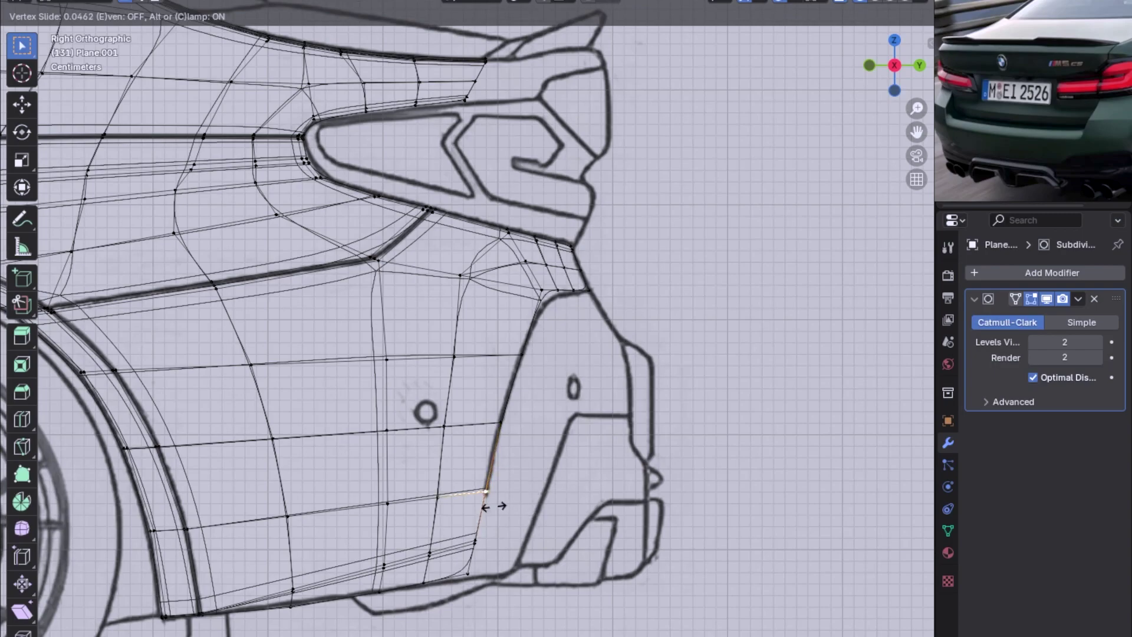
left_click(500, 506)
key("shift+z")
Step: Inspect the whole object, return to the side view, and begin sliding the bumper-corner vertex
key("Tab")
mouse_move(497, 411)
middle_mouse_down()
mouse_move(472, 334)
mouse_move(462, 412)
middle_mouse_up()
key("Tab")
key("KP_3")
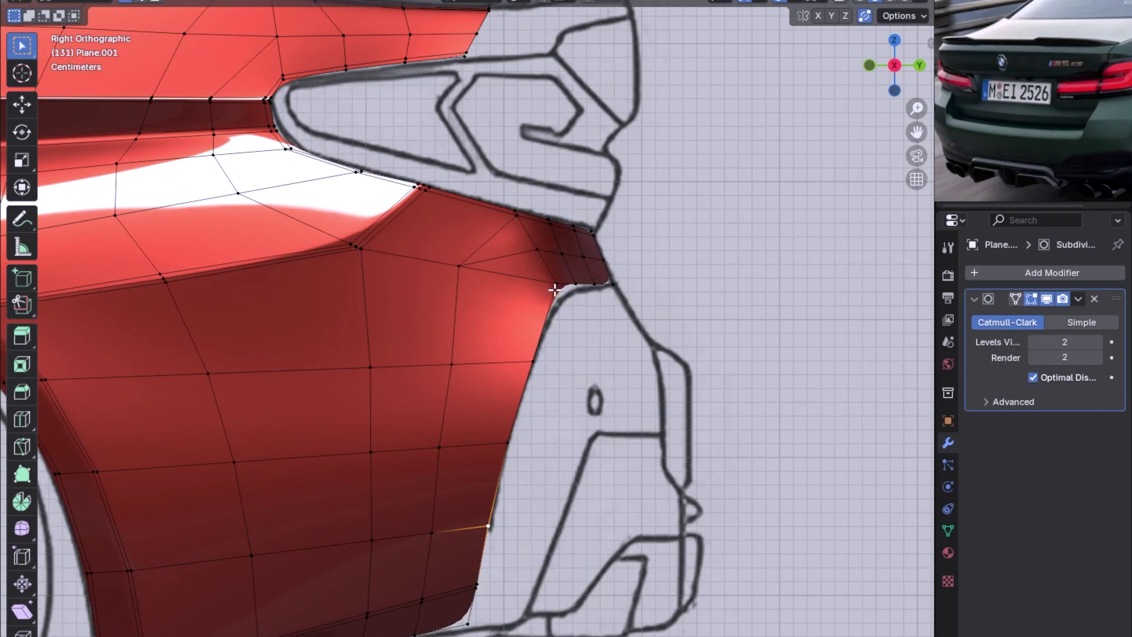
left_click(458, 267)
key("g")
key("g")
scroll(541, 326, "up", 1)
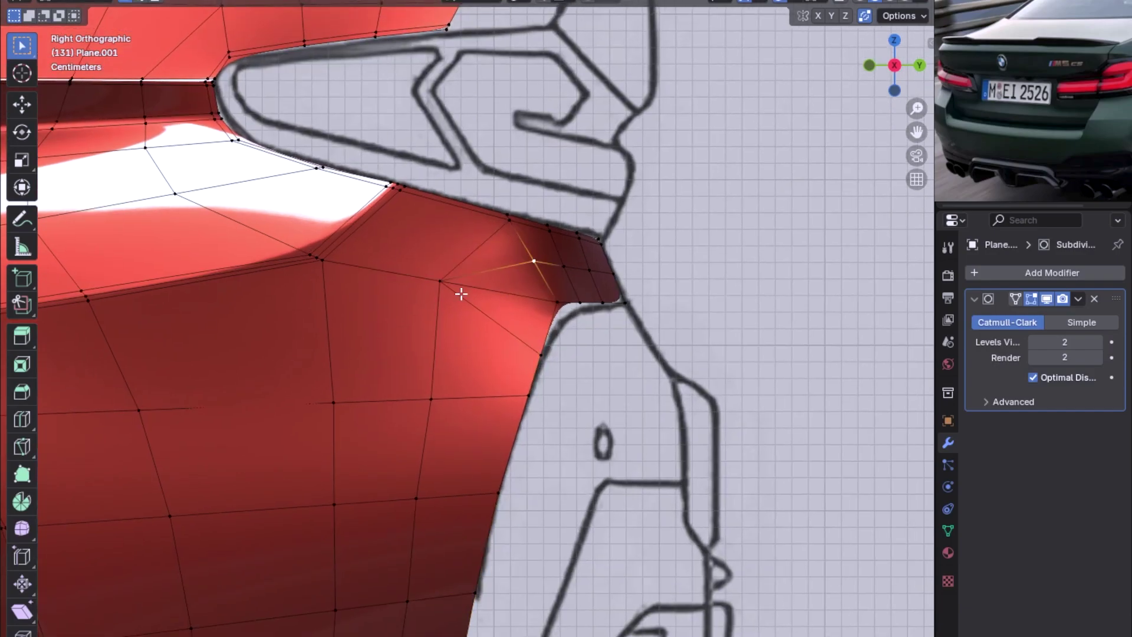
Step: Knife-cut a new edge from the top edge down to the vertex below the corner
middle_click_drag(569, 353, 529, 252)
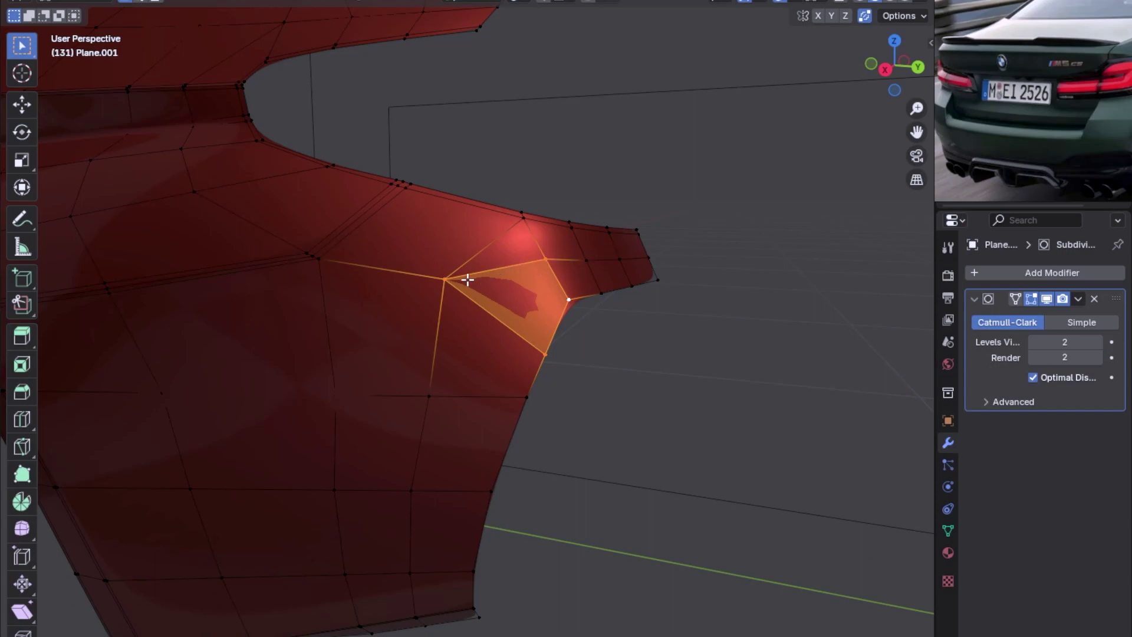
left_click(472, 250)
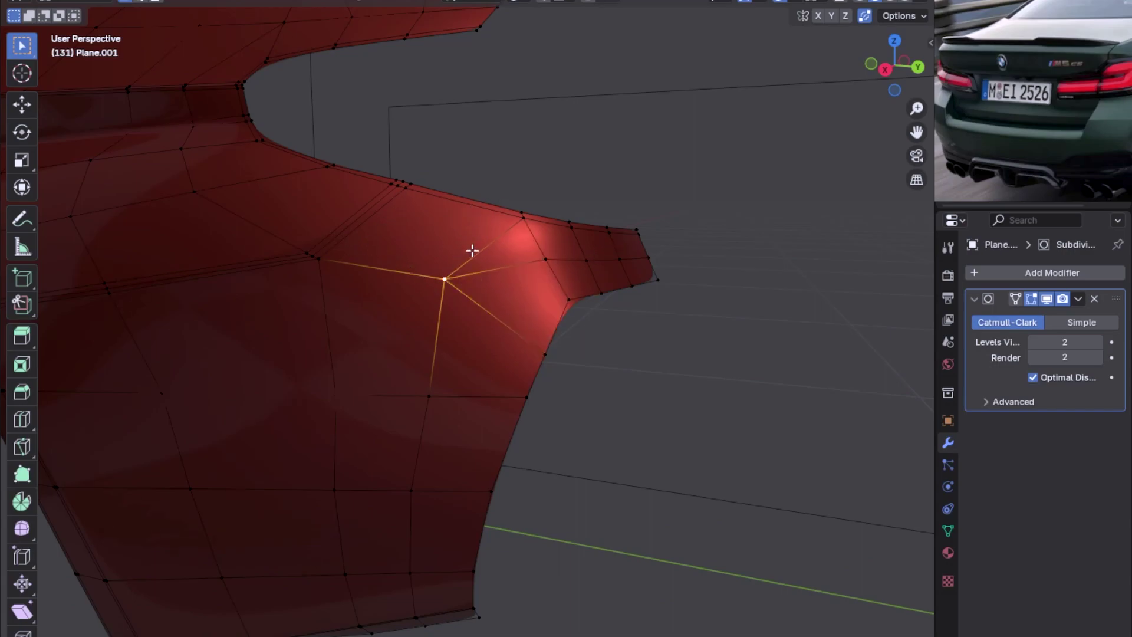
key("k")
left_click(482, 204)
left_click(444, 279)
key("Return")
left_click(521, 213, "shift")
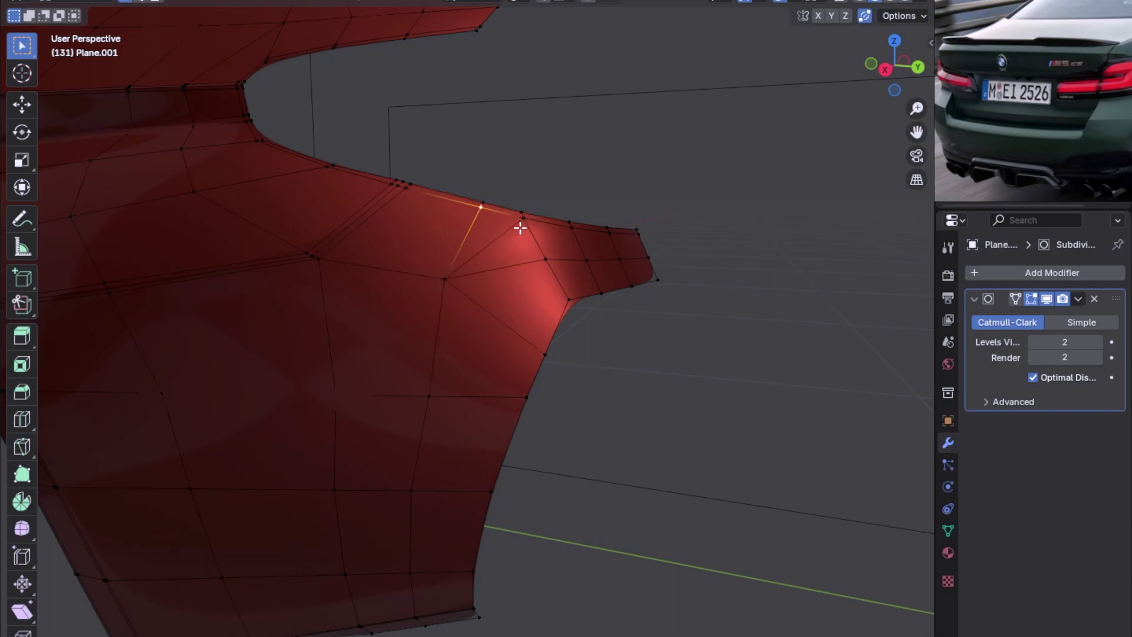
left_click(449, 275, "shift")
Step: Inspect the object, then vertex-slide the corner vertex into place from the side view
key("Tab")
mouse_move(553, 264)
middle_mouse_down()
mouse_move(509, 285)
mouse_move(415, 279)
mouse_move(505, 263)
mouse_move(374, 270)
mouse_move(619, 289)
mouse_move(536, 303)
middle_mouse_up()
key("Tab")
key("KP_3")
left_click(441, 281)
key("ctrl+KP_1")
mouse_move(454, 317)
middle_mouse_down()
mouse_move(493, 373)
mouse_move(811, 240)
mouse_move(785, 204)
mouse_move(550, 214)
mouse_move(591, 275)
middle_mouse_up()
key("KP_3")
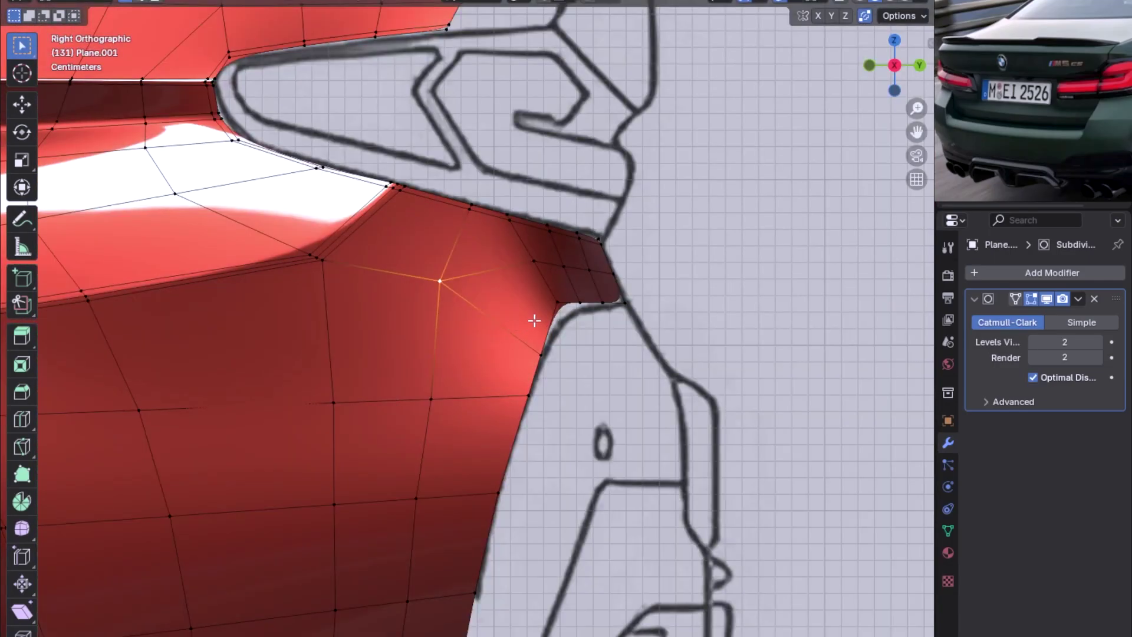
key("shift+v")
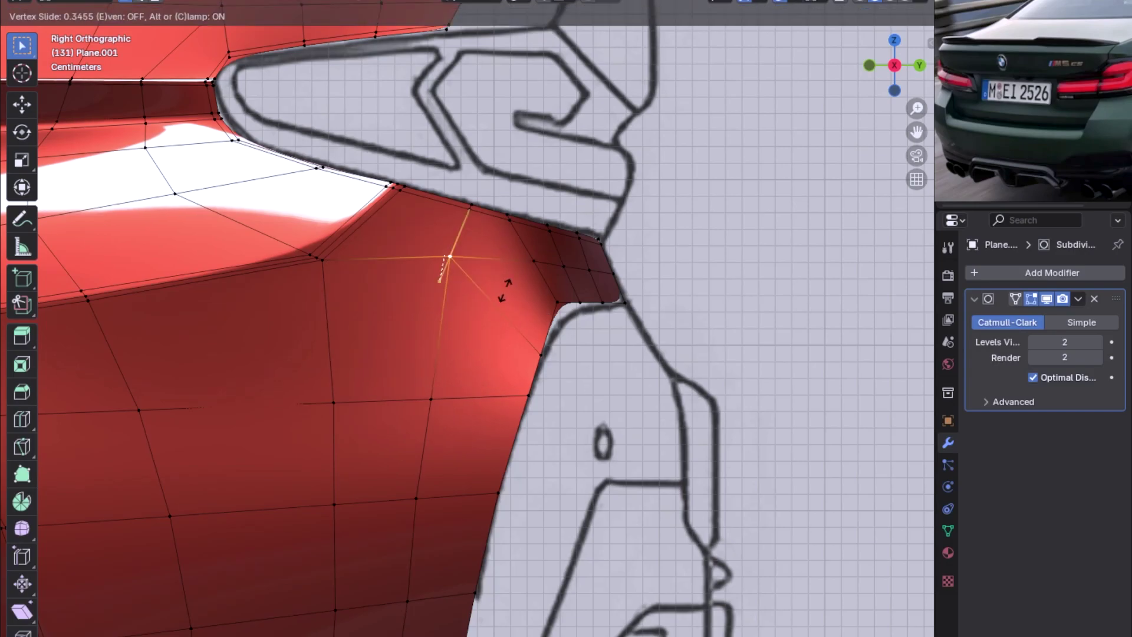
left_click(500, 291)
Step: Smooth the selected loop with LoopTools Curve and inspect the result
mouse_move(500, 291)
middle_mouse_down()
mouse_move(442, 211)
mouse_move(505, 246)
mouse_move(434, 556)
mouse_move(381, 570)
middle_mouse_up()
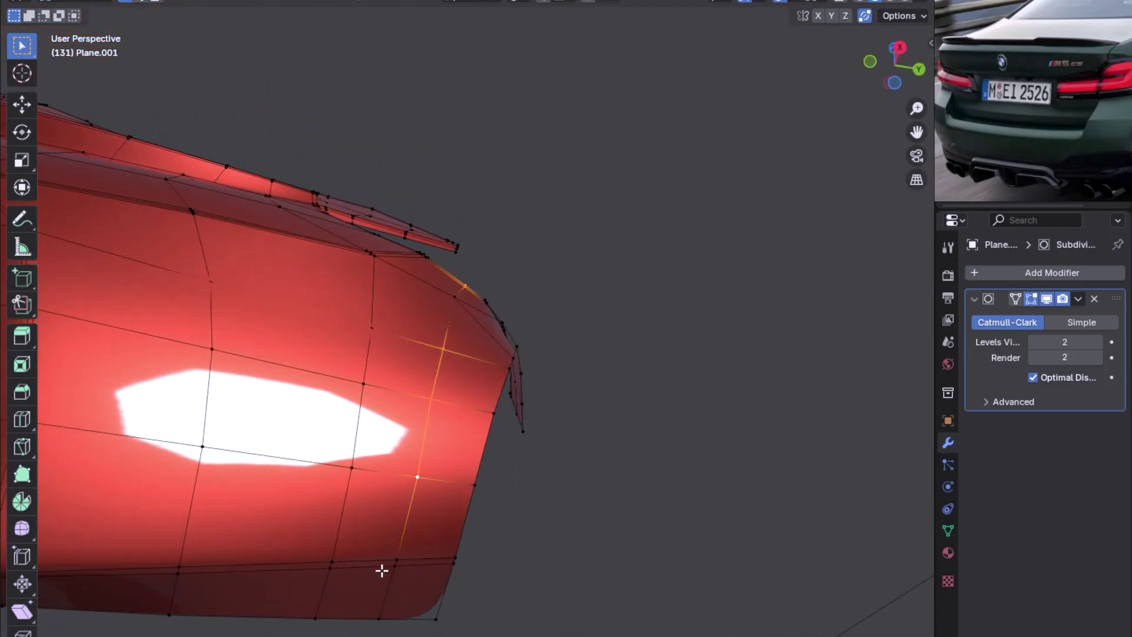
middle_click_drag(430, 464, 470, 578)
right_click(440, 367)
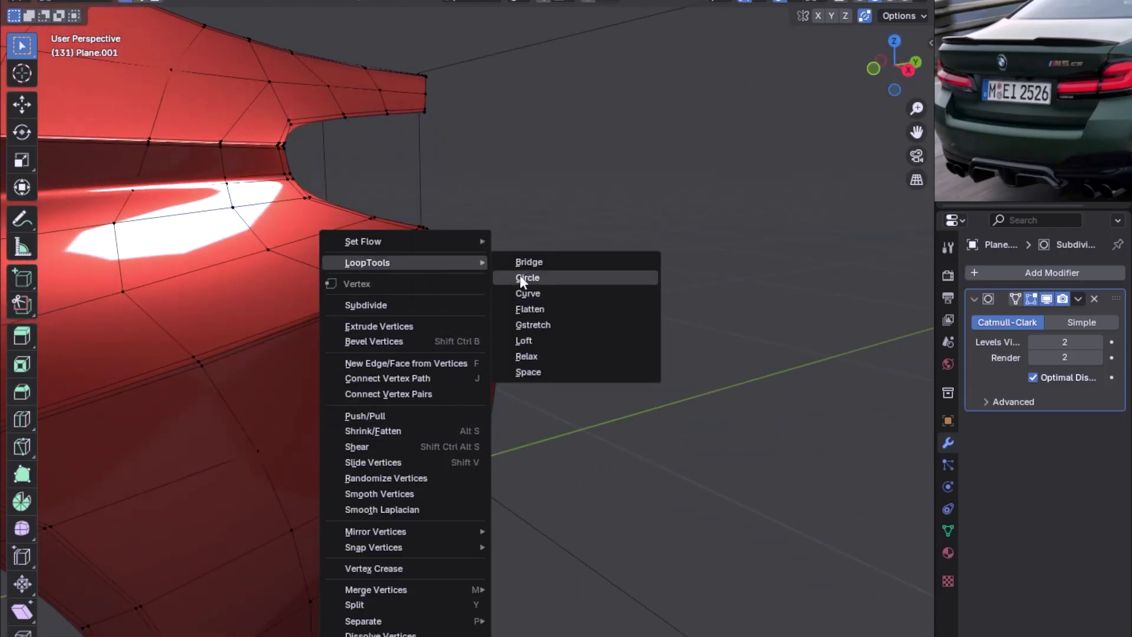
left_click(525, 293)
mouse_move(495, 384)
middle_mouse_down()
mouse_move(248, 324)
mouse_move(468, 238)
mouse_move(566, 330)
mouse_move(282, 401)
mouse_move(399, 372)
middle_mouse_up()
Step: Slide the edge loop toward the panel's outer edge from the side view
key("Tab")
key("ctrl+KP_1")
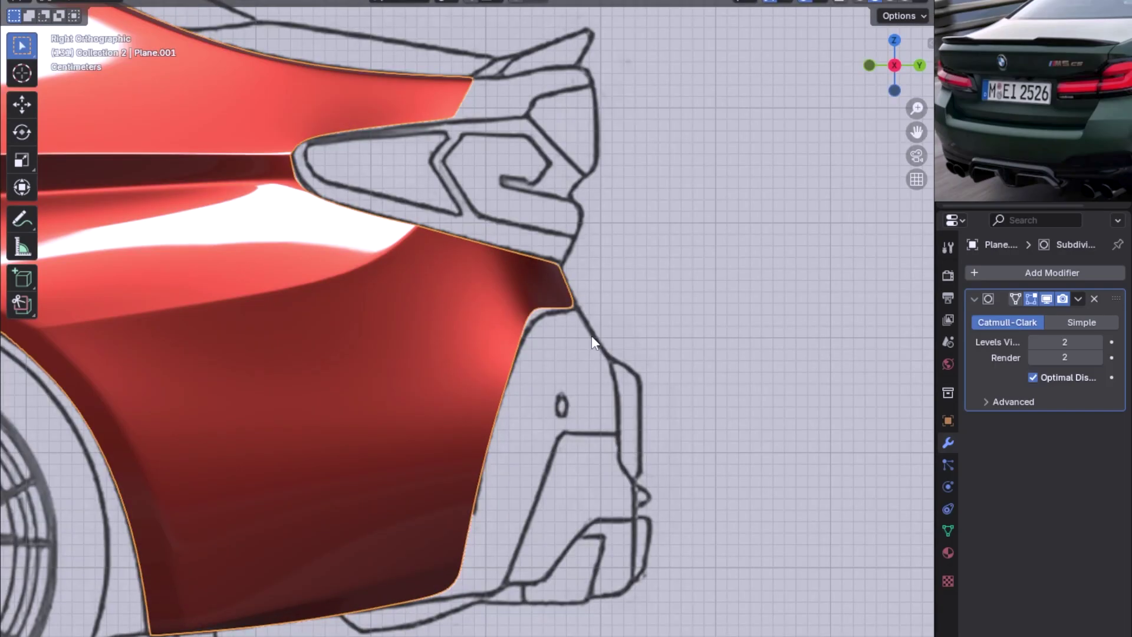
key("KP_3")
key("Tab")
scroll(531, 330, "up", 3)
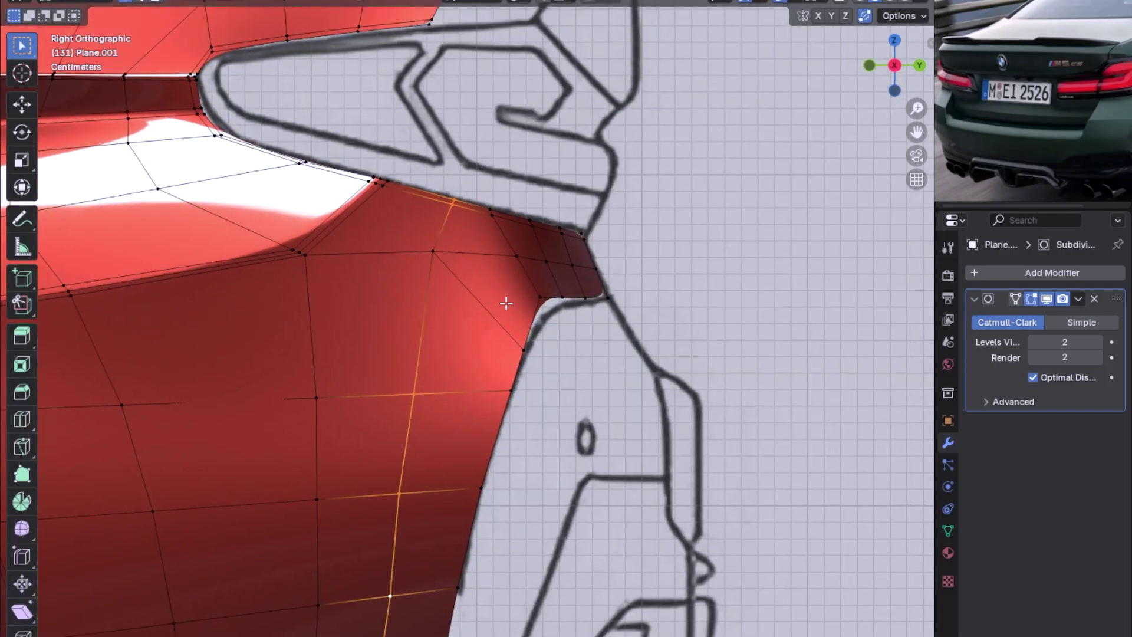
key("g")
key("g")
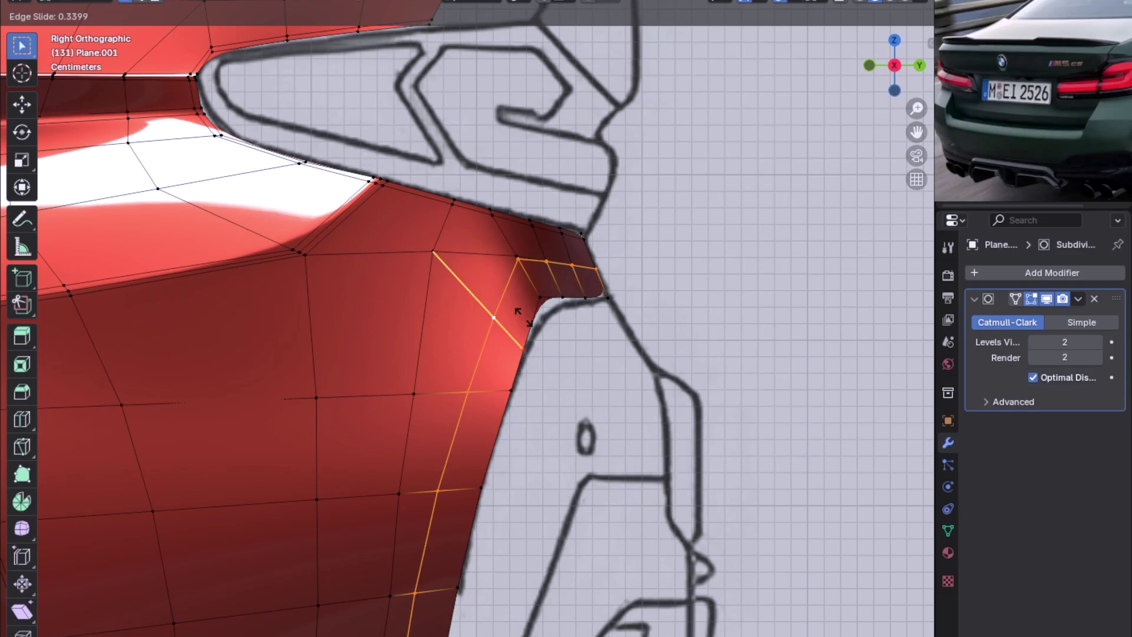
left_click(583, 433)
mouse_move(584, 434)
middle_mouse_down()
mouse_move(457, 424)
mouse_move(443, 369)
mouse_move(523, 334)
mouse_move(439, 290)
middle_mouse_up()
Step: Vertex-slide the corner vertex along its edge and check it up close
key("Tab")
key("Tab")
scroll(523, 333, "up", 3)
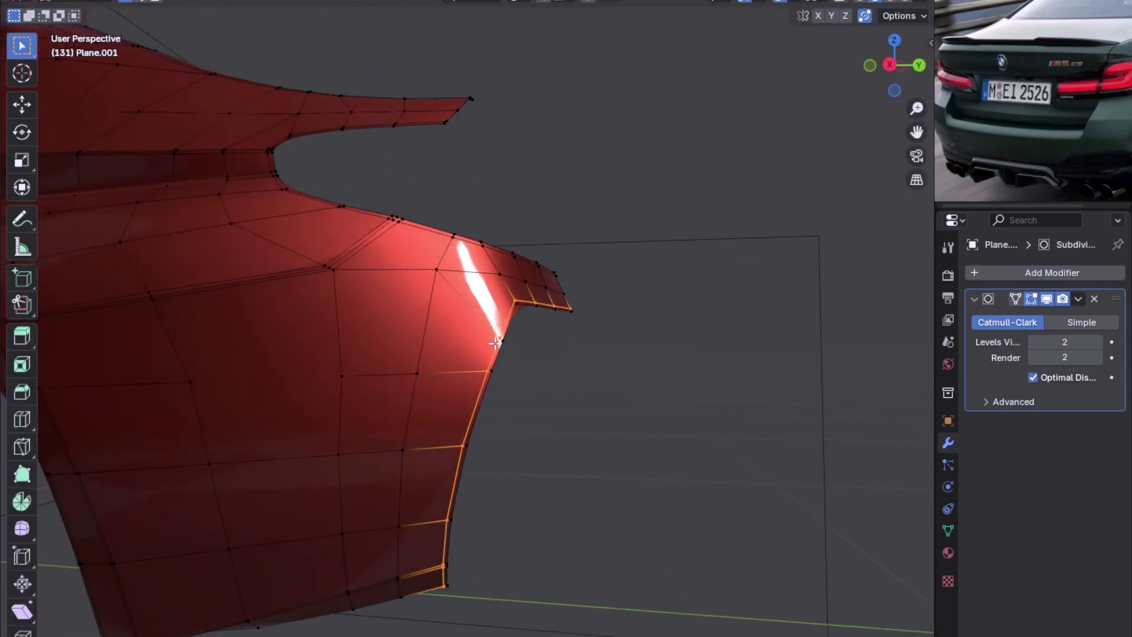
left_click(439, 290)
key("shift+v")
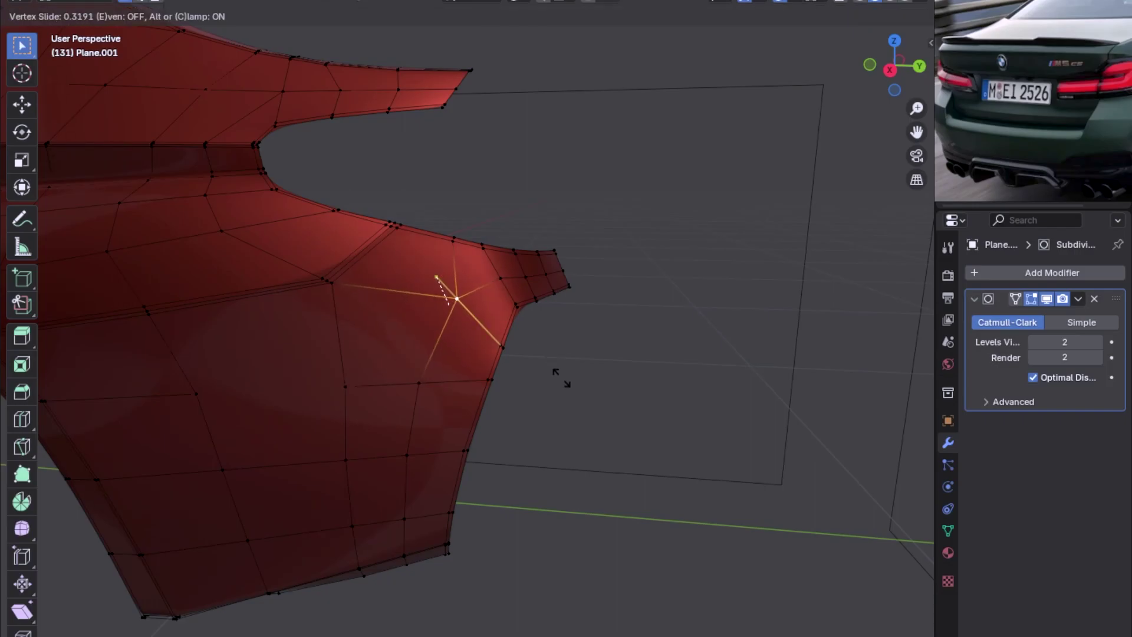
left_click(554, 371)
mouse_move(493, 306)
middle_mouse_down()
mouse_move(387, 286)
mouse_move(494, 288)
mouse_move(493, 354)
mouse_move(397, 308)
mouse_move(434, 286)
mouse_move(386, 337)
middle_mouse_up()
key("Tab")
key("Tab")
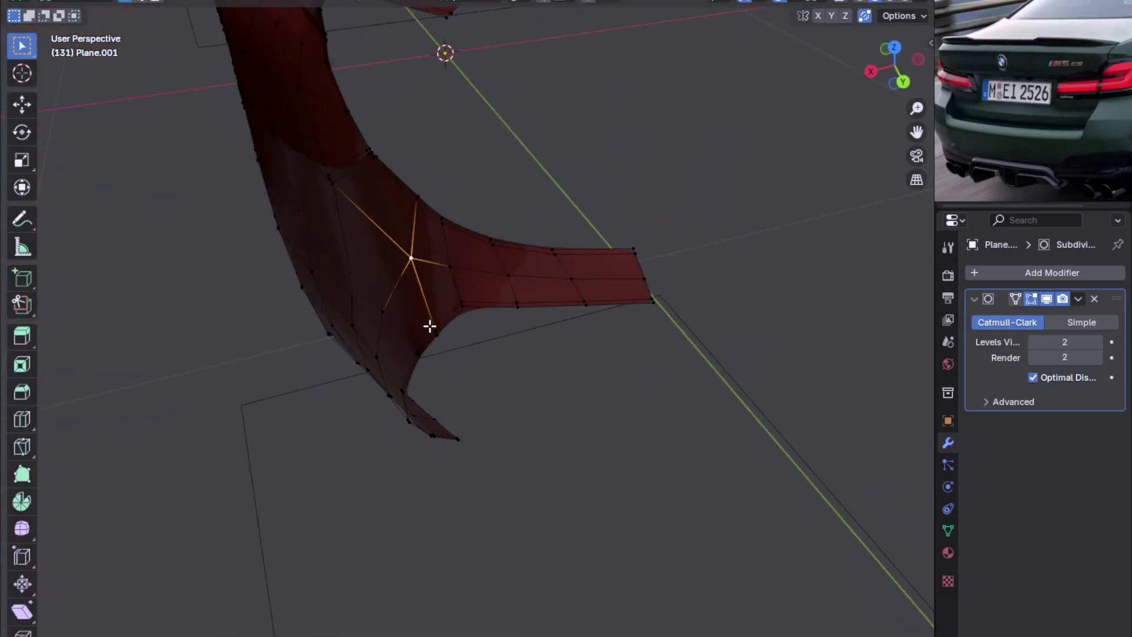
Step: Select an edge run across the mesh and smooth it with LoopTools Curve
left_click(632, 278, "ctrl")
scroll(649, 253, "up", 5)
mouse_move(649, 252)
middle_mouse_down()
mouse_move(258, 296)
mouse_move(468, 292)
middle_mouse_up()
left_click(263, 275, "ctrl")
right_click(468, 292)
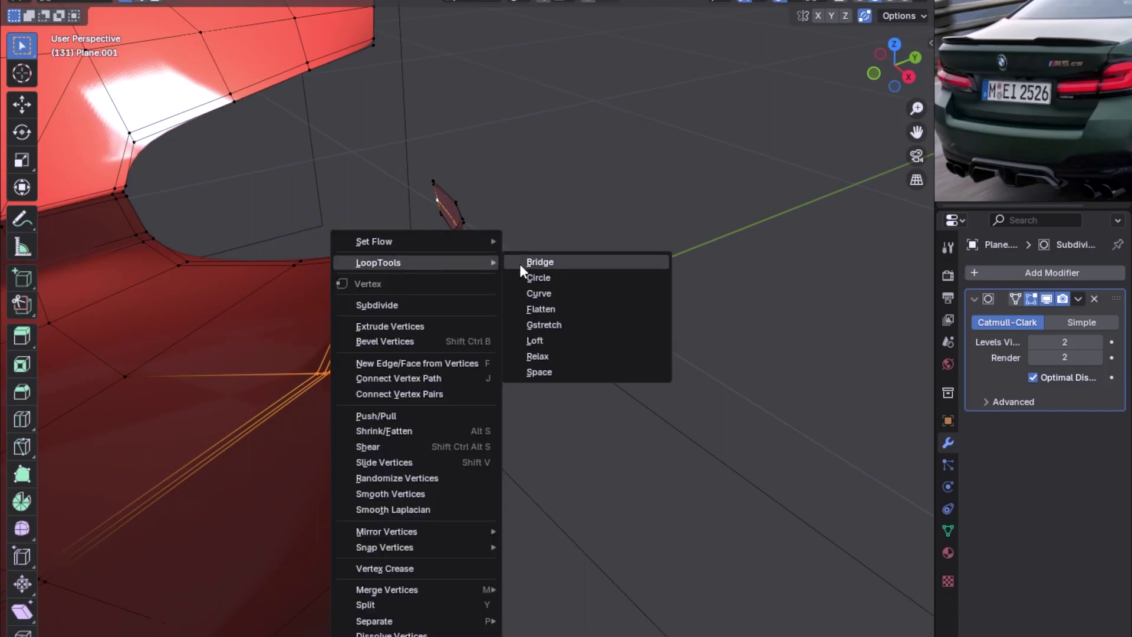
left_click(557, 298)
mouse_move(556, 298)
middle_mouse_down()
mouse_move(432, 293)
mouse_move(386, 202)
mouse_move(564, 243)
middle_mouse_up()
scroll(495, 313, "down", 3)
Step: Slide a corner vertex left along its edge and view the whole smoothed panel in Object Mode
left_click(407, 270)
mouse_move(429, 285)
middle_mouse_down()
mouse_move(511, 293)
mouse_move(471, 267)
middle_mouse_up()
scroll(535, 264, "up", 3)
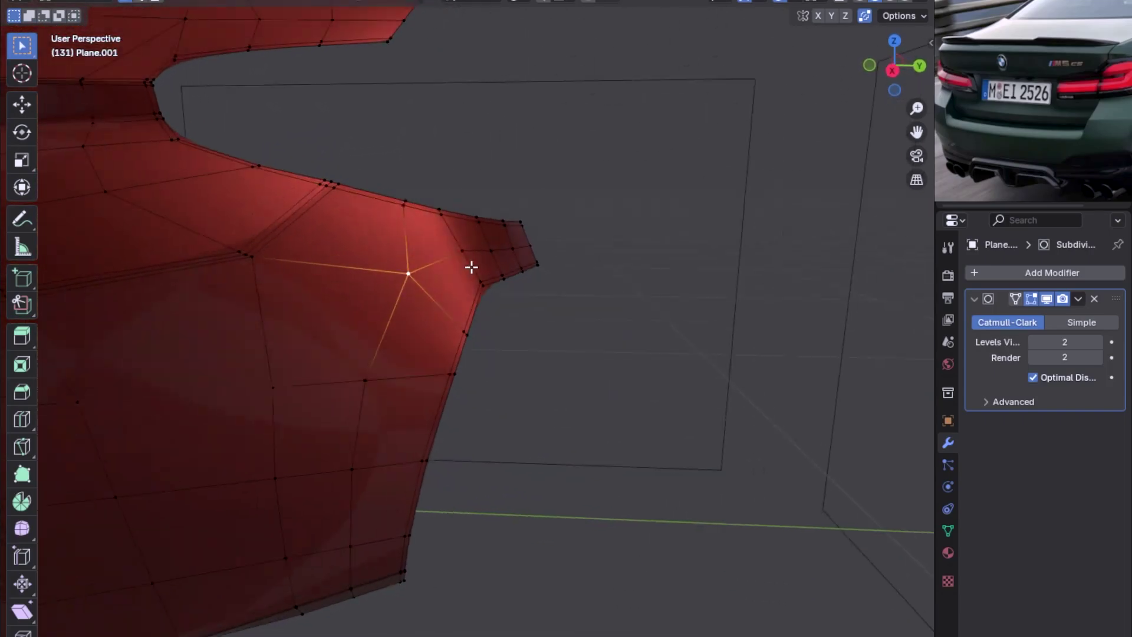
key("g")
key("g")
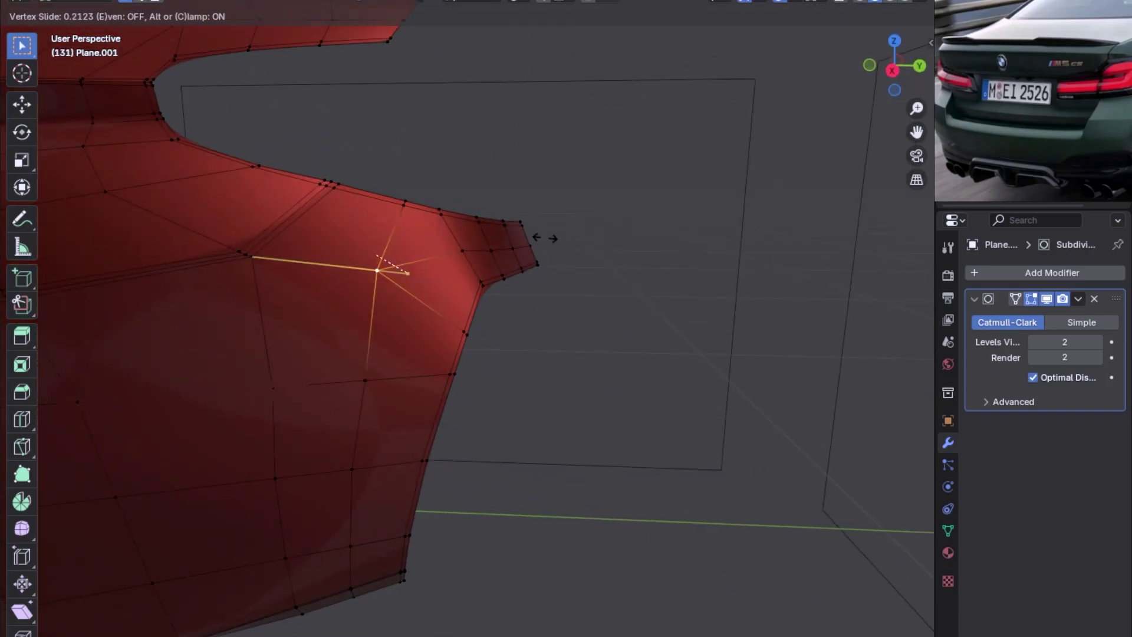
left_click(555, 236)
mouse_move(554, 235)
middle_mouse_down()
mouse_move(513, 263)
mouse_move(460, 232)
mouse_move(420, 230)
mouse_move(379, 253)
mouse_move(447, 242)
mouse_move(259, 283)
middle_mouse_up()
key("Tab")
scroll(259, 283, "down", 5)
scroll(262, 285, "up", 5)
scroll(248, 290, "down", 5)
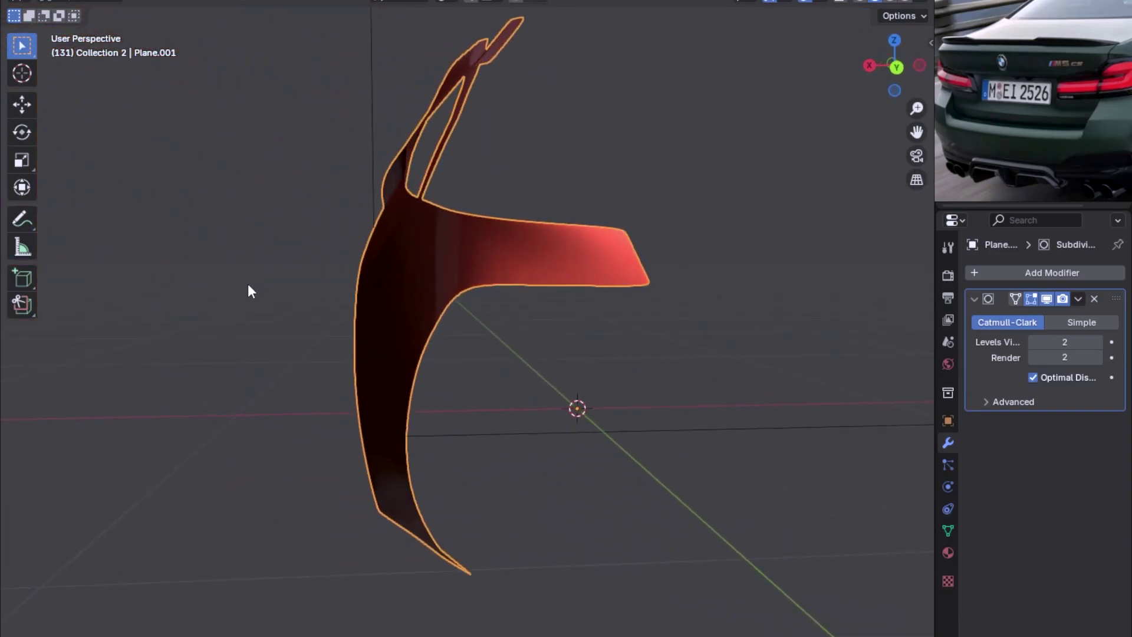
Step: Check the panel's fit against the top and rear blueprint views
key("Tab")
scroll(664, 304, "up", 5)
middle_click_drag(665, 303, 591, 316)
key("KP_7")
scroll(621, 319, "up", 3)
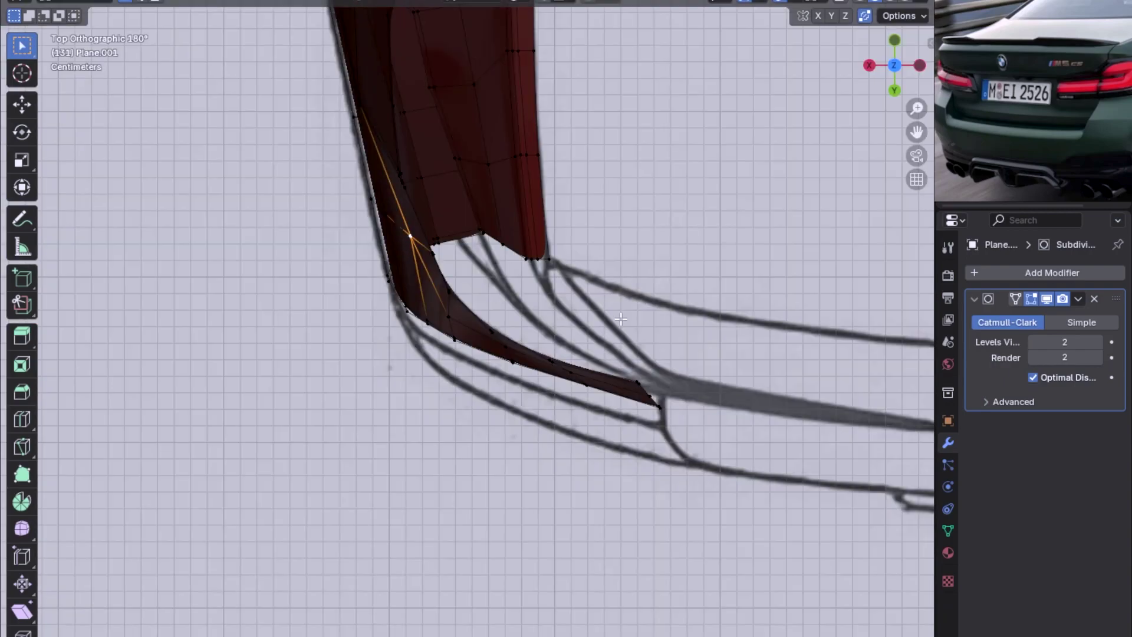
key("grave")
left_click(611, 401)
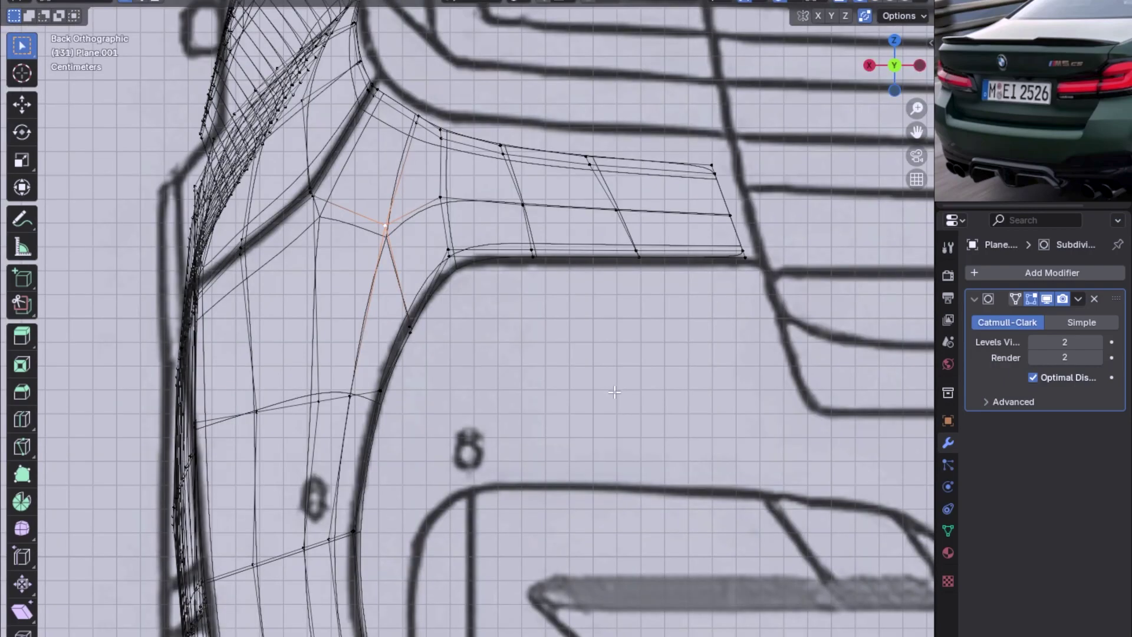
mouse_move(506, 202)
middle_mouse_down()
mouse_move(753, 232)
mouse_move(725, 247)
mouse_move(485, 197)
mouse_move(488, 214)
mouse_move(563, 195)
middle_mouse_up()
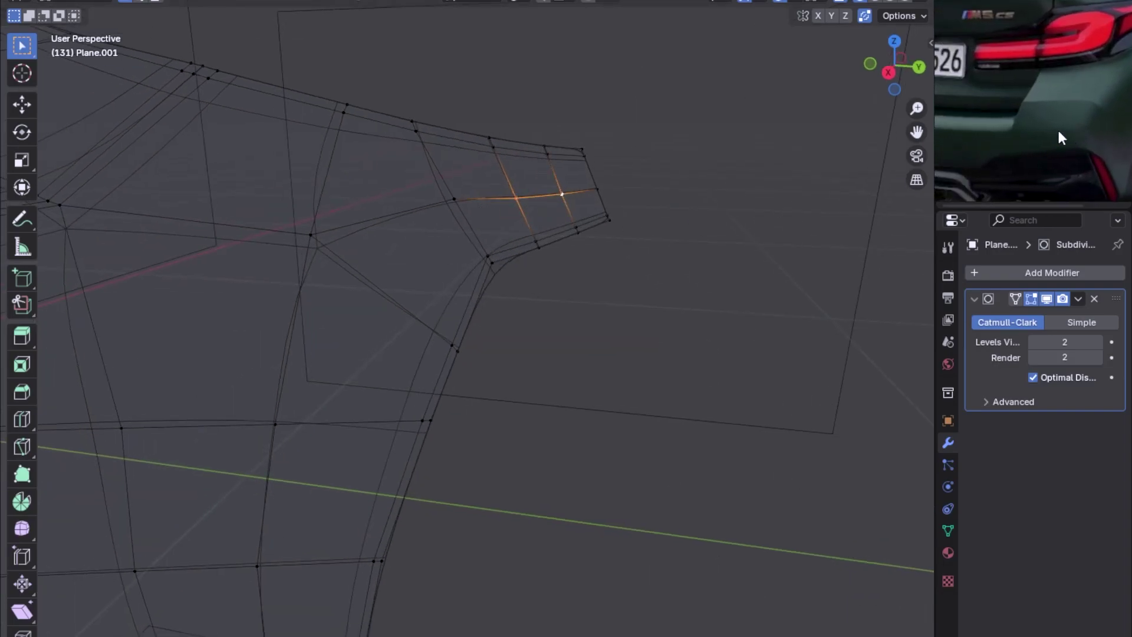
key("ctrl+KP_1")
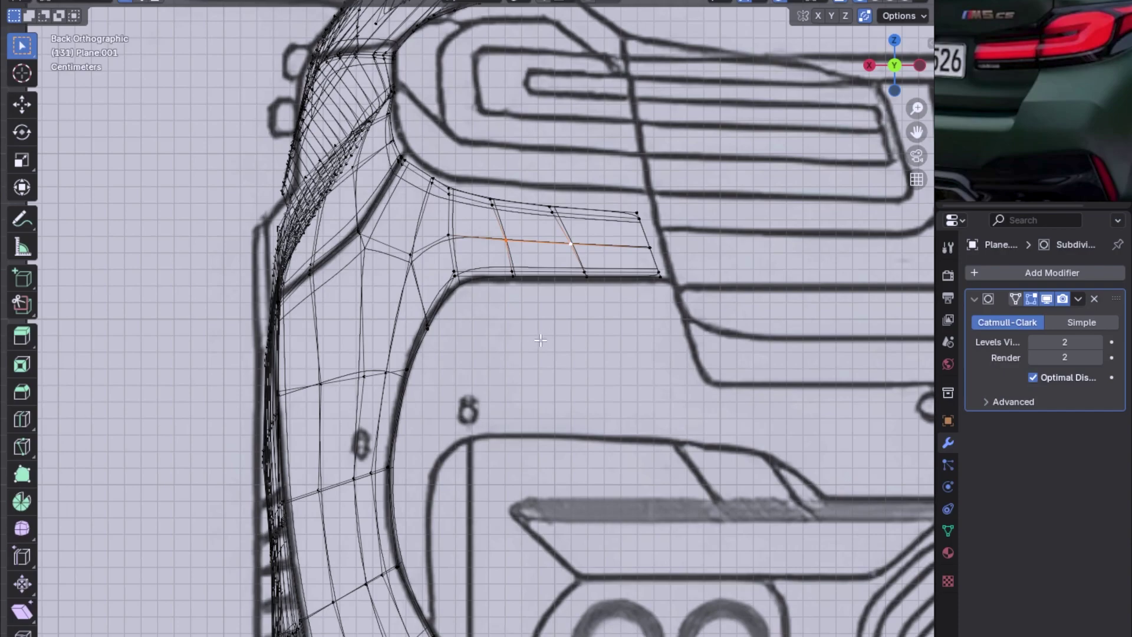
Step: Switch to the right side view in Solid shading, then view the whole panel from behind
key("KP_3")
key("z")
left_click(538, 339)
scroll(401, 333, "down", 2)
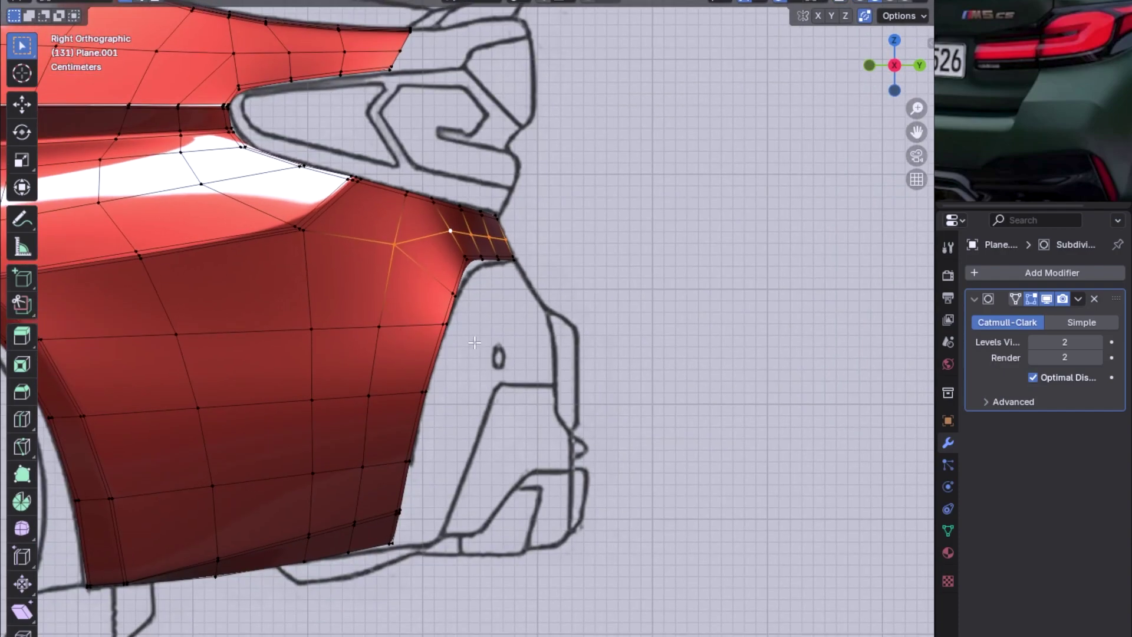
middle_click_drag(473, 347, 405, 328)
key("Tab")
key("ctrl+KP_1")
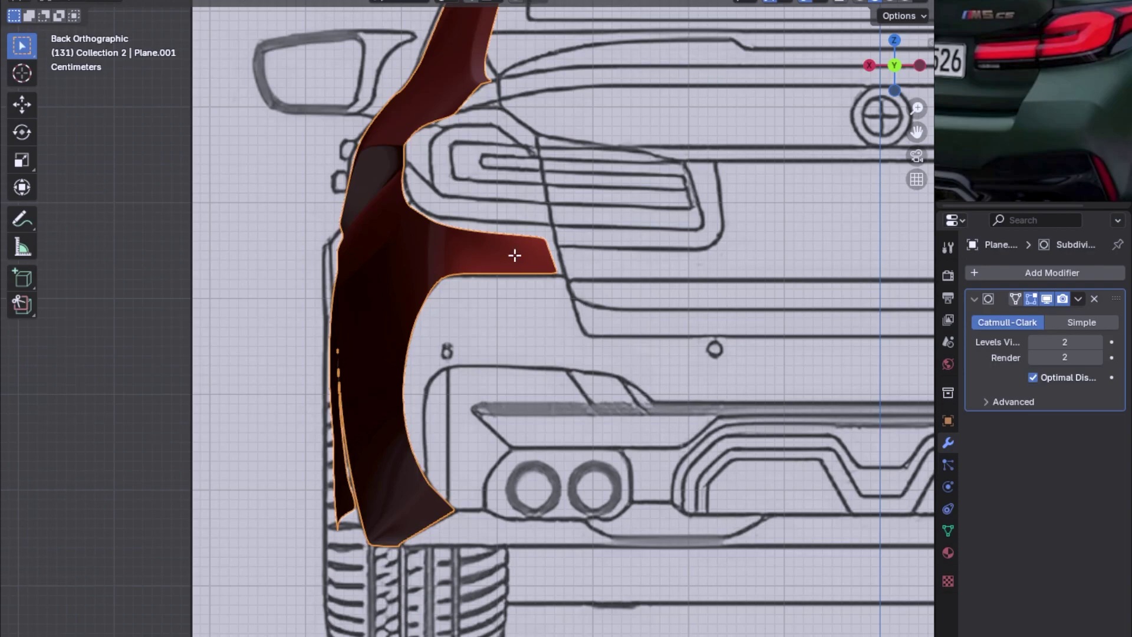
Step: In Edit Mode, select the patch's bottom edge loop and extrude a first row of faces downward
key("Tab")
left_click(477, 273, "alt")
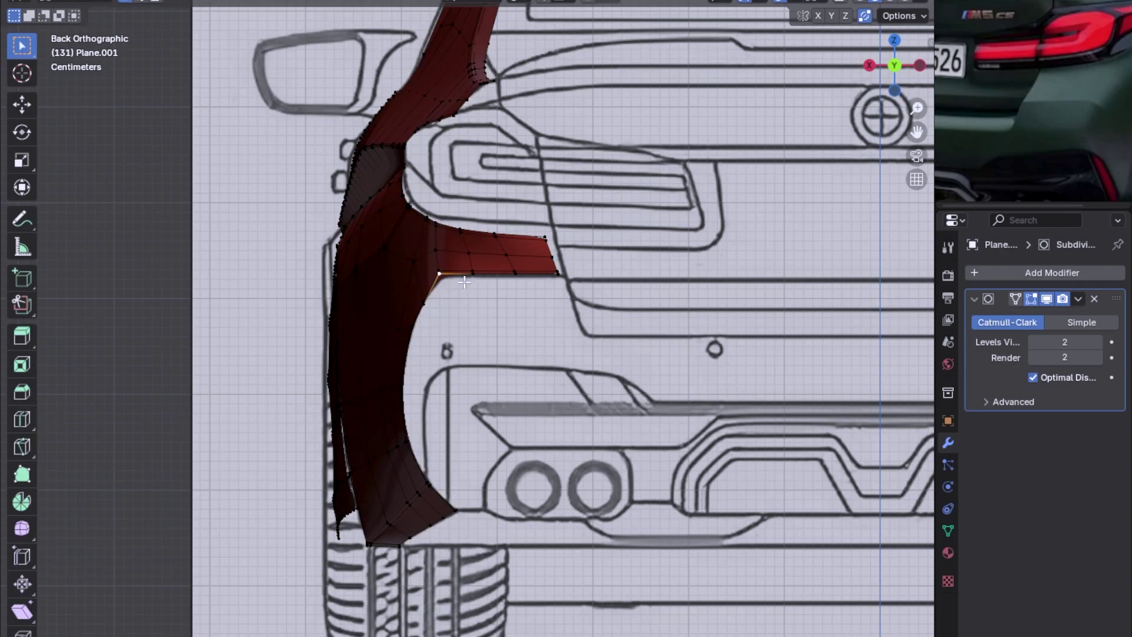
left_click(559, 274, "ctrl")
scroll(612, 322, "up", 1)
key("e")
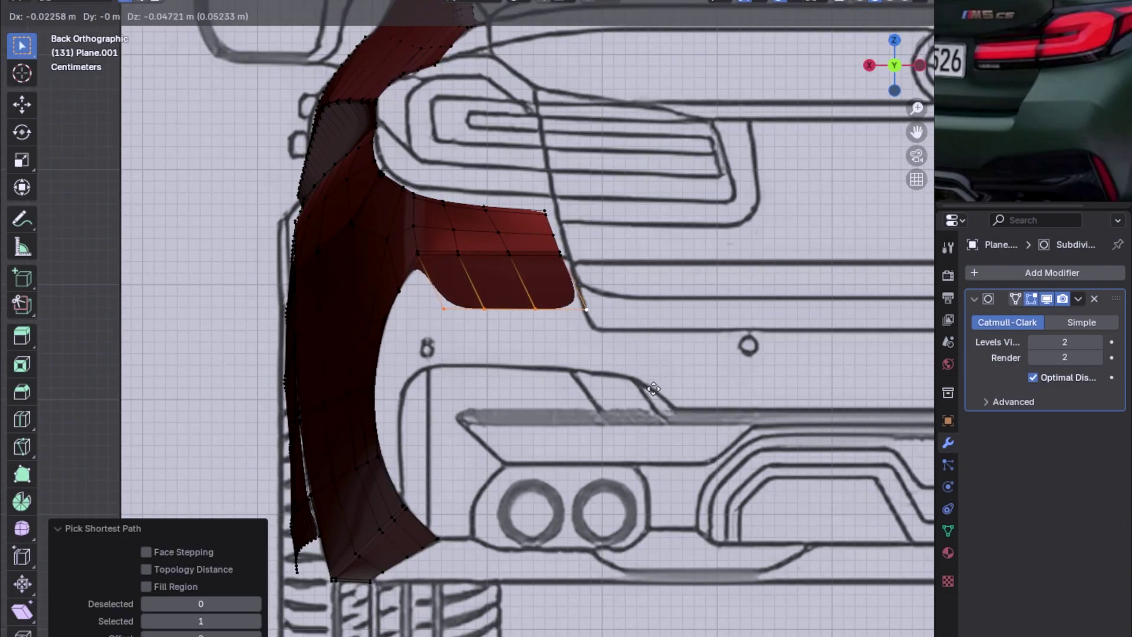
left_click(631, 382)
Step: From the right view, shift the new edge along Y and edge-slide it up into place
key("KP_3")
key("g")
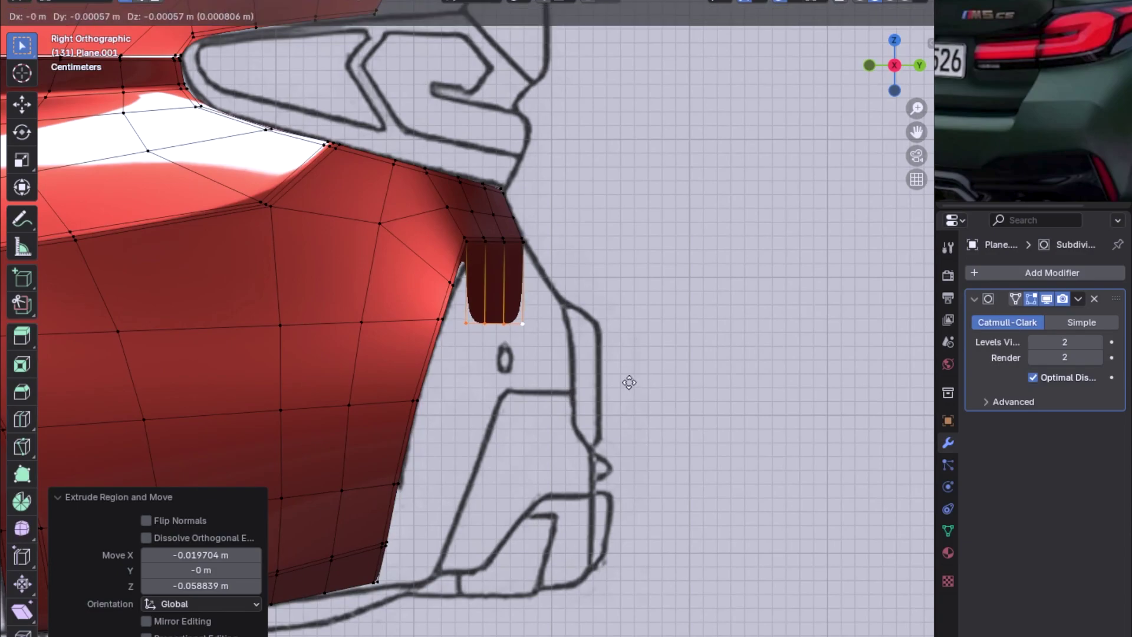
key("y")
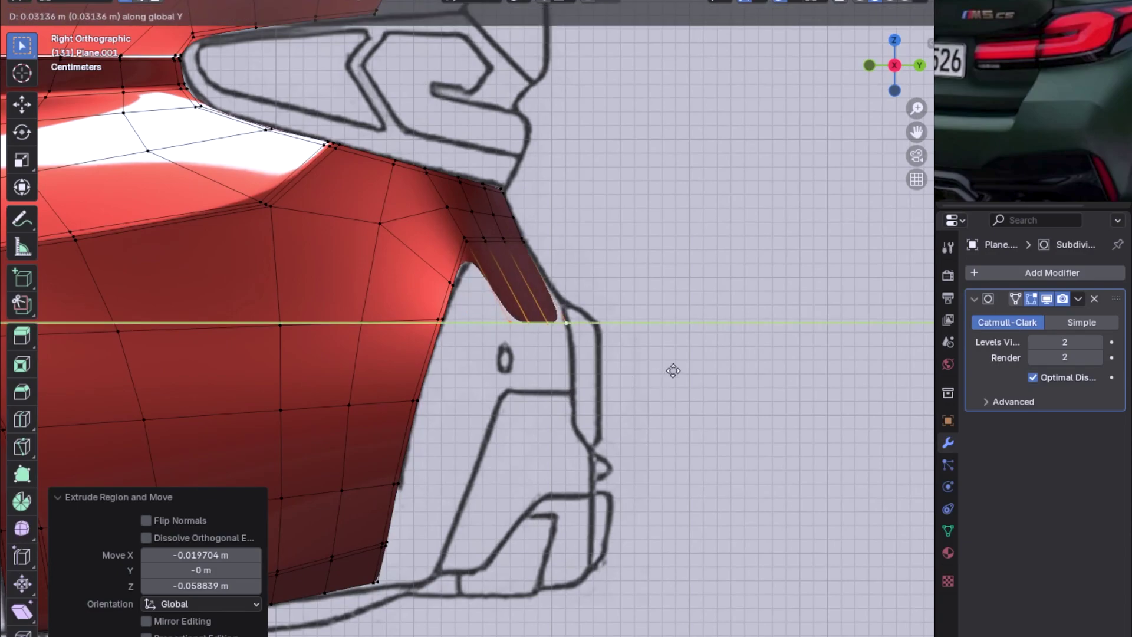
left_click(678, 376)
key("g")
key("g")
left_click(676, 369)
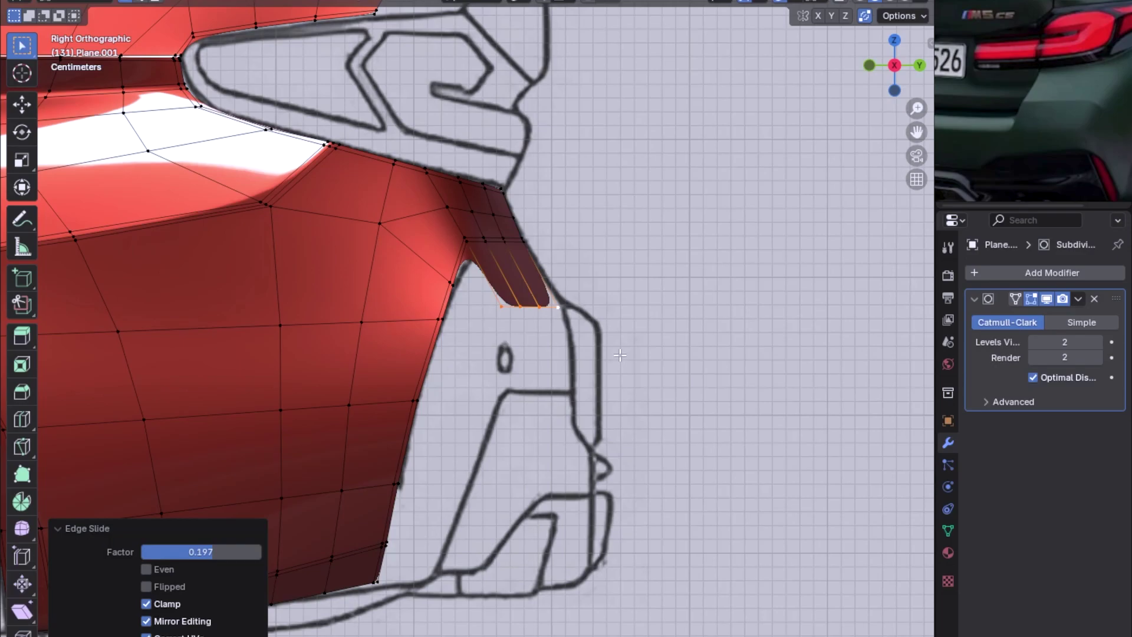
Step: Extrude a second row just above the bumper line and lower its edge along Z
key("ctrl+KP_1")
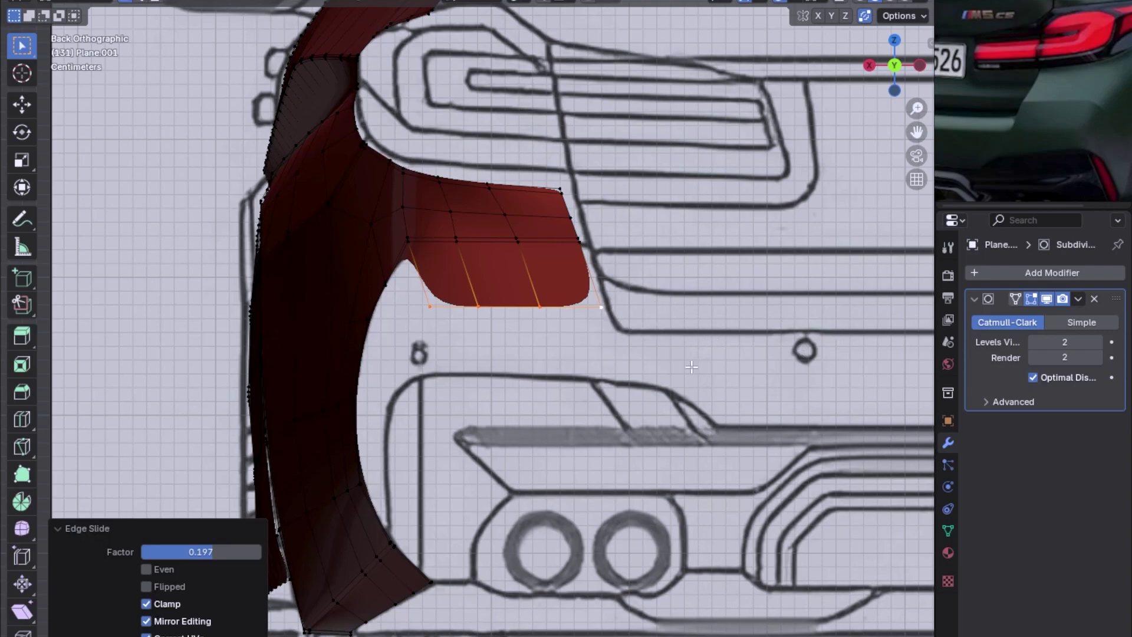
key("e")
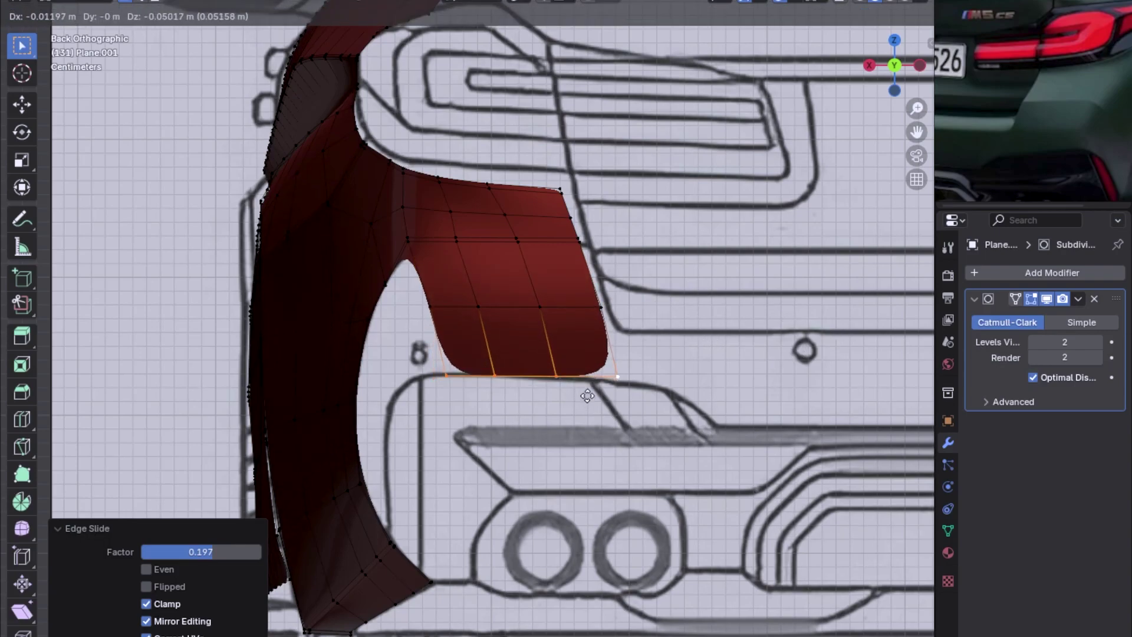
left_click(587, 394)
key("KP_3")
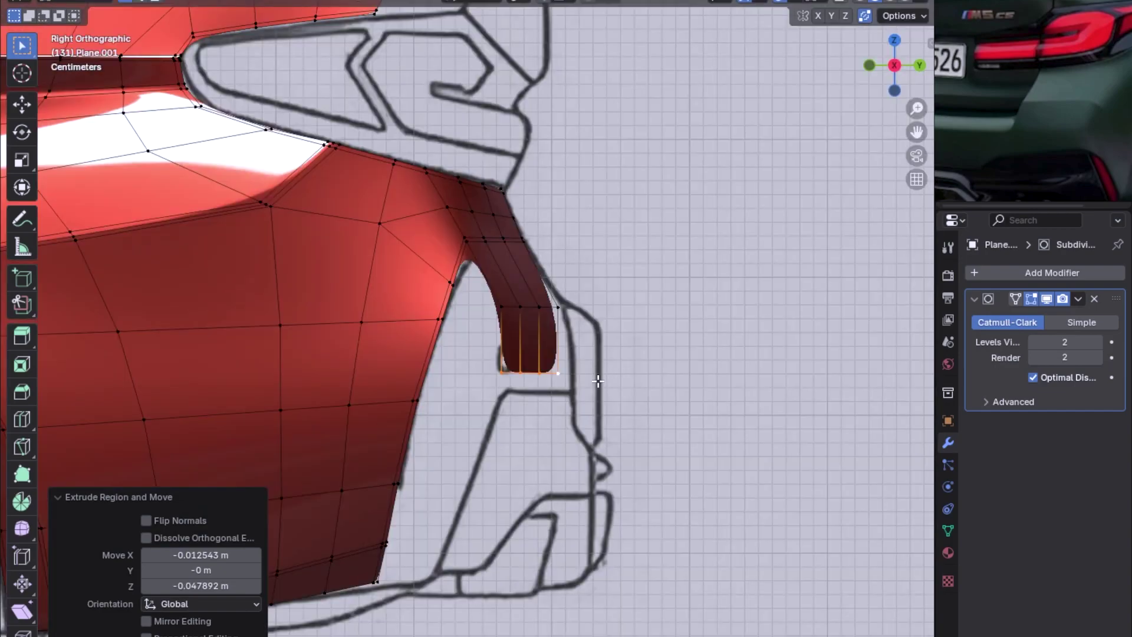
key("g")
key("z")
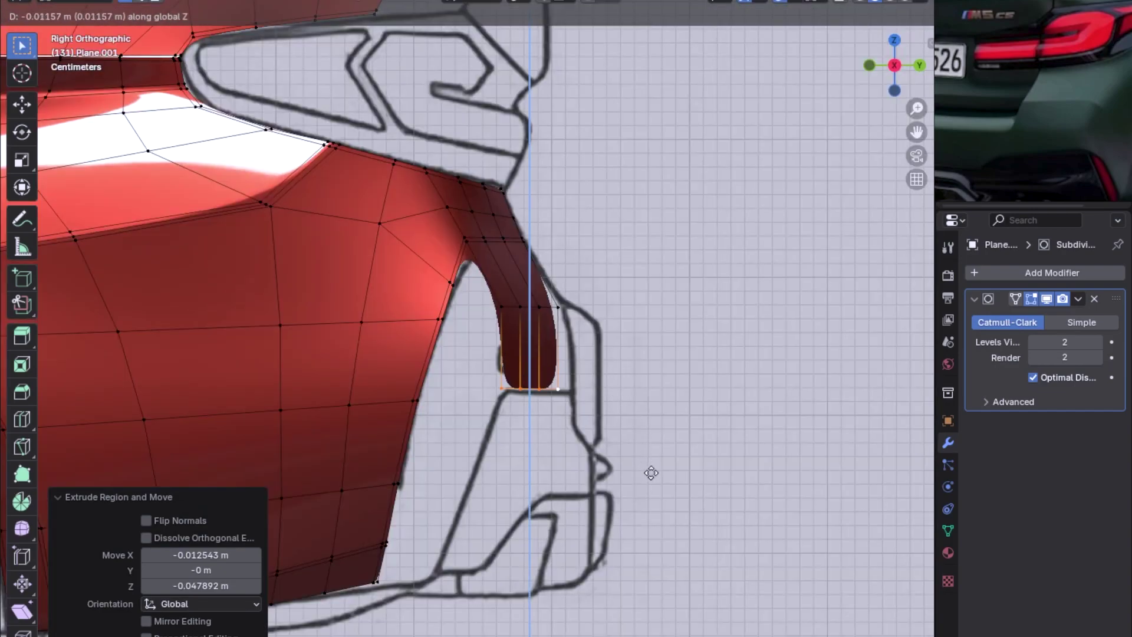
left_click(665, 493)
Step: Try shifting the bottom edge along Y, check it in see-through, then undo the move
key("g")
key("y")
left_click(629, 450)
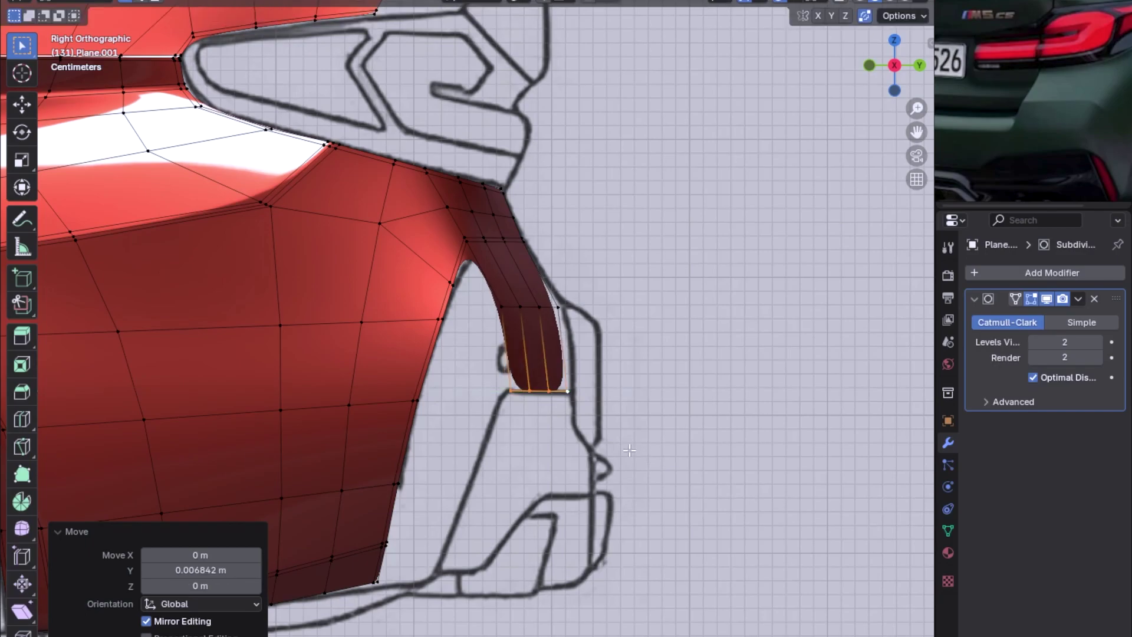
key("ctrl+KP_1")
key("alt+z")
key("alt+z")
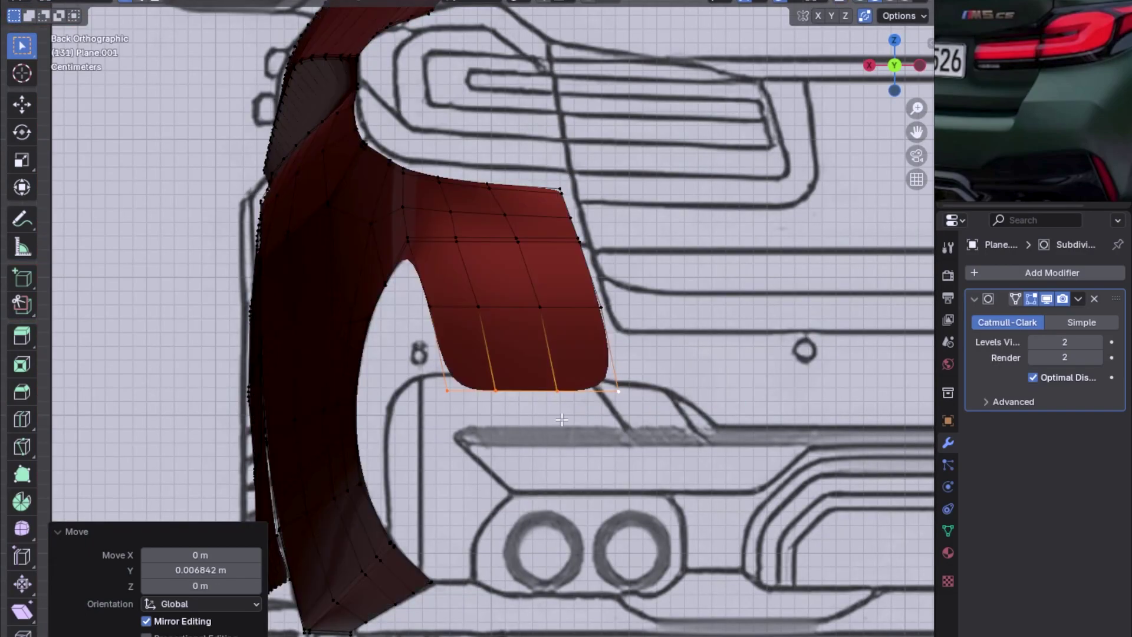
key("ctrl+z")
key("ctrl+z")
Step: Compare the patch against the blueprint in wireframe from side and back, then return to solid shading
key("KP_3")
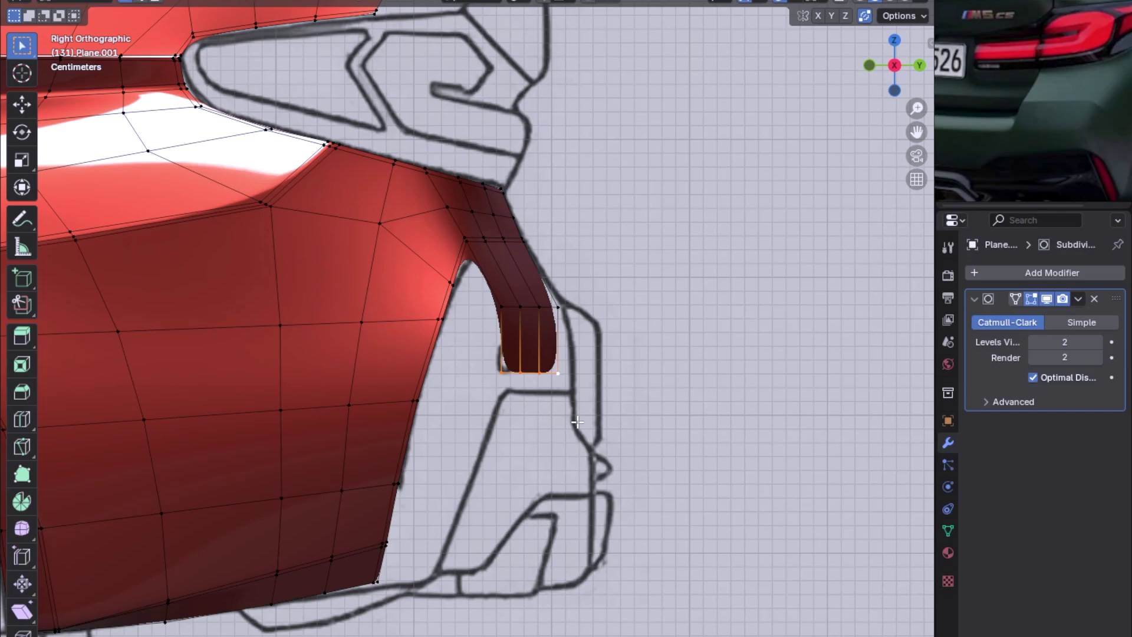
key("z")
left_click(480, 412)
key("z")
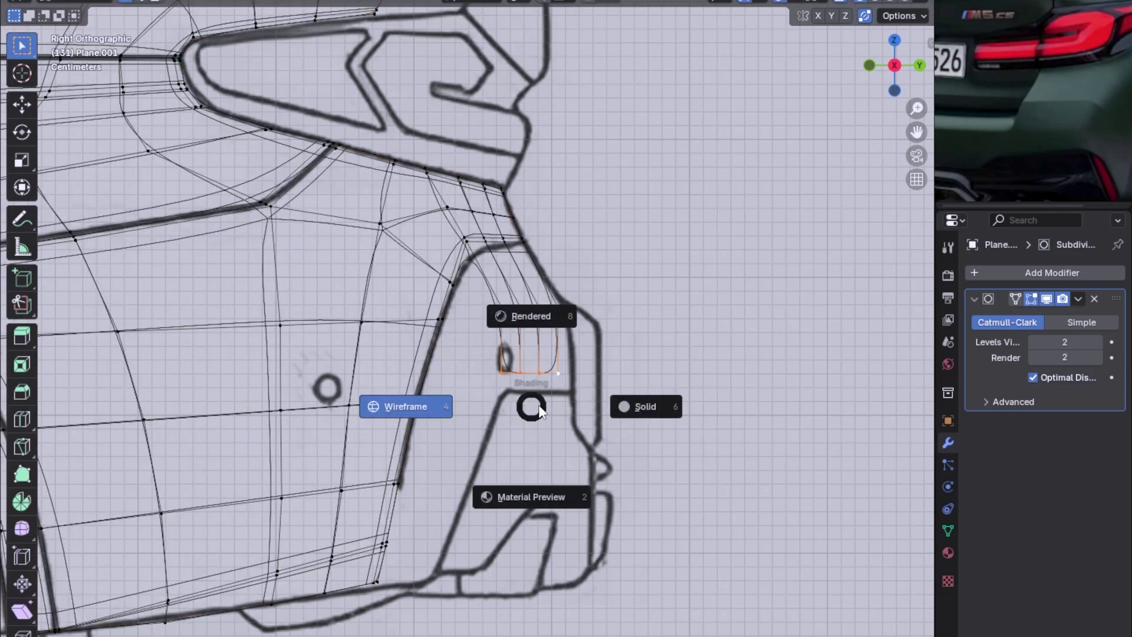
left_click(645, 404)
key("ctrl+KP_1")
key("shift+z")
key("z")
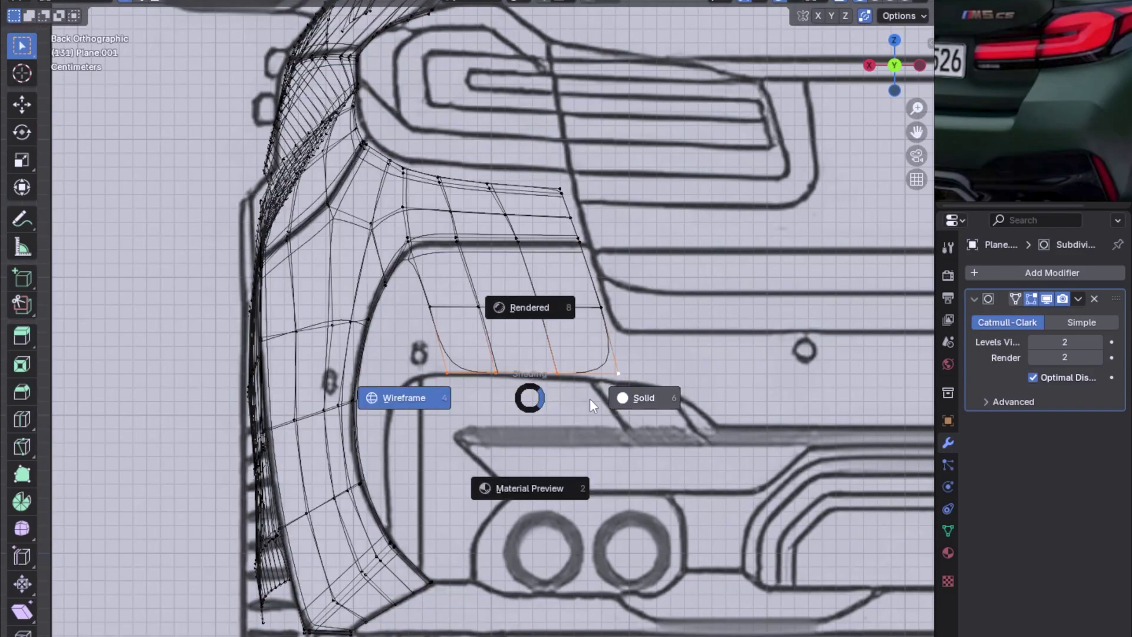
left_click(619, 412)
key("KP_3")
Step: Lower the bottom edge 0.012372 m along Z to the outline and nudge it along Y
key("g")
key("z")
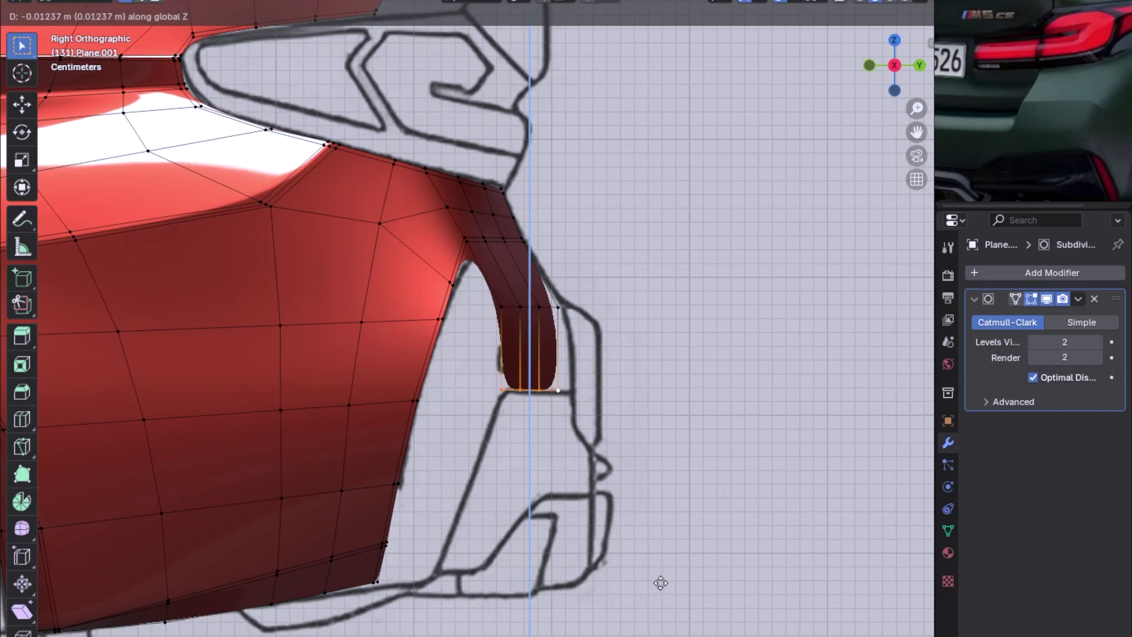
left_click(623, 519)
key("ctrl+KP_1")
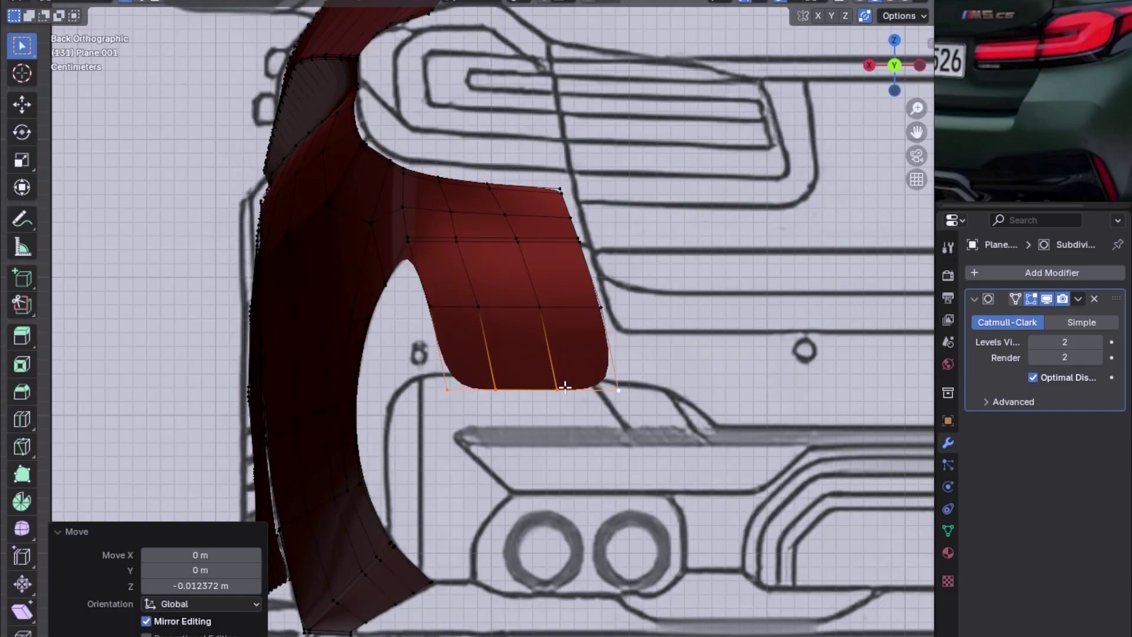
key("KP_3")
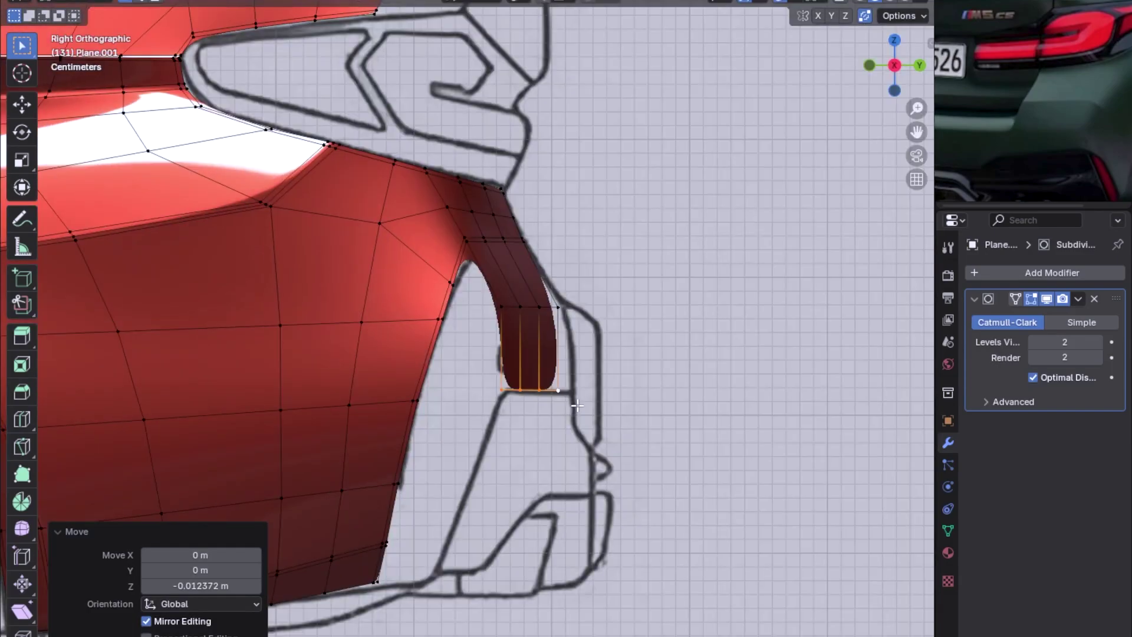
key("g")
key("y")
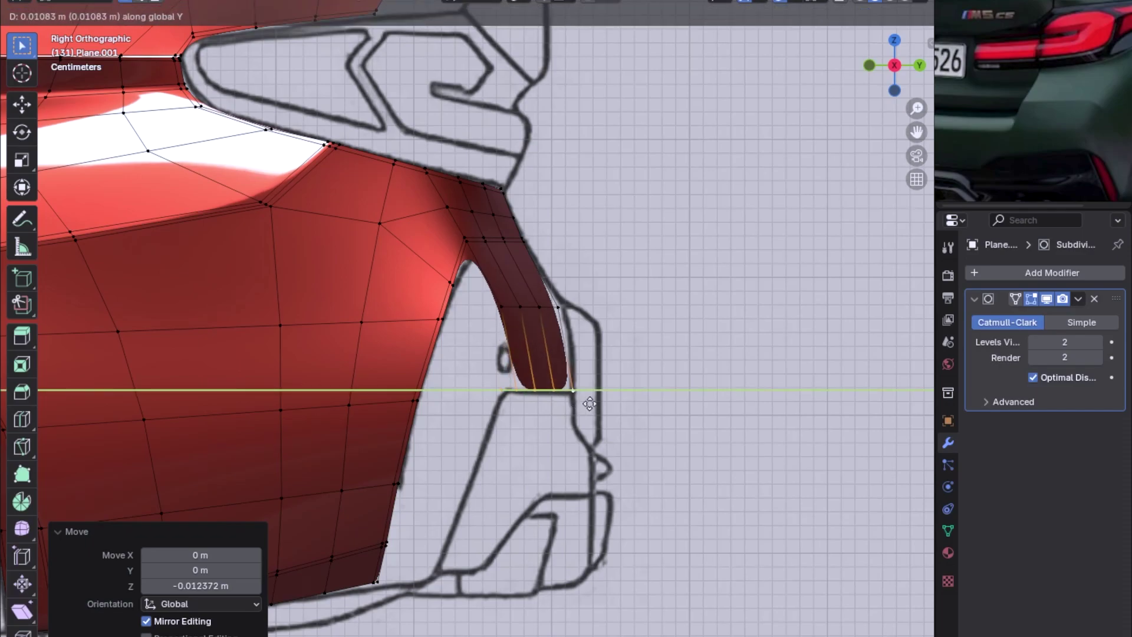
left_click(580, 398)
Step: Push the middle edge row 0.004162 m along Y toward the rear outline
left_click(551, 309)
key("g")
key("y")
left_click(617, 385)
Step: Check the patch from back and top views and switch to wireframe display
key("ctrl+KP_1")
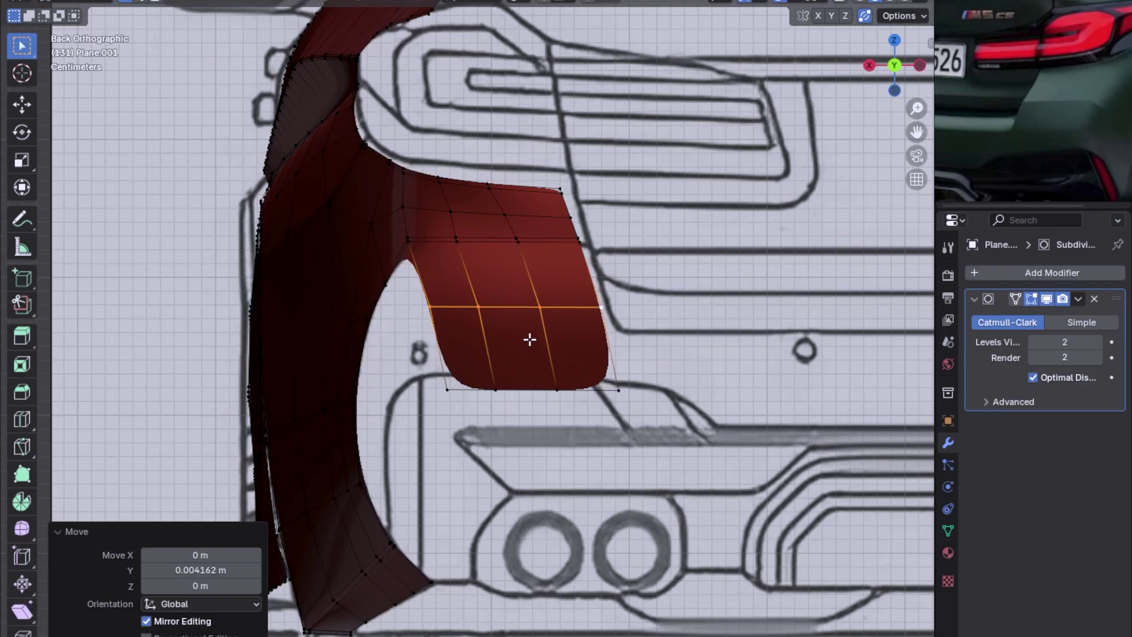
key("KP_7")
key("z")
left_click(512, 369)
key("z")
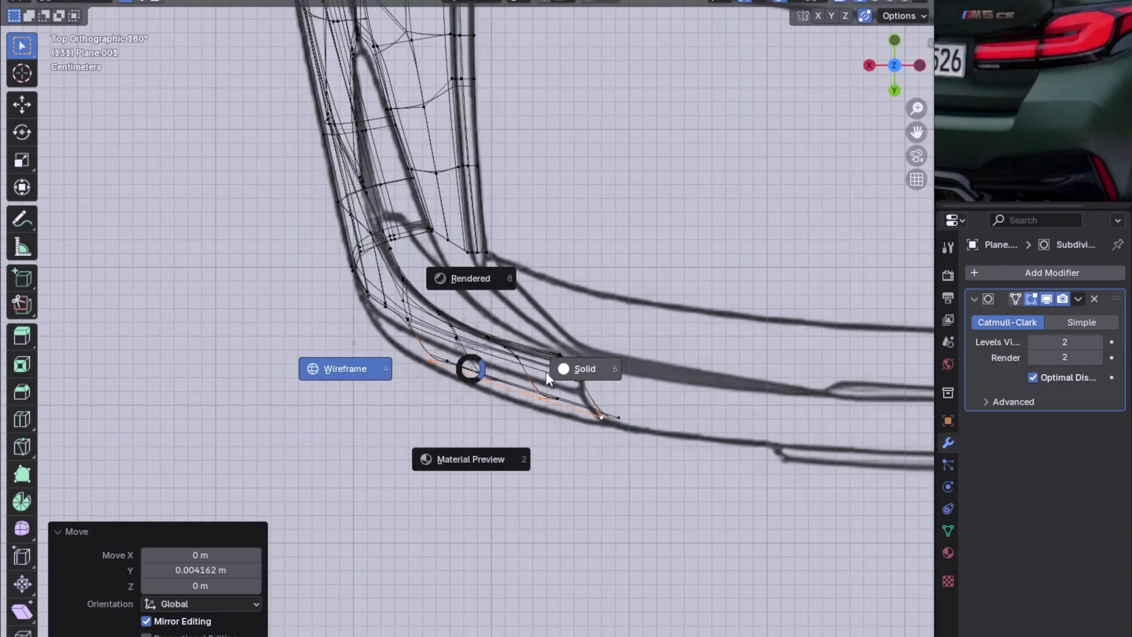